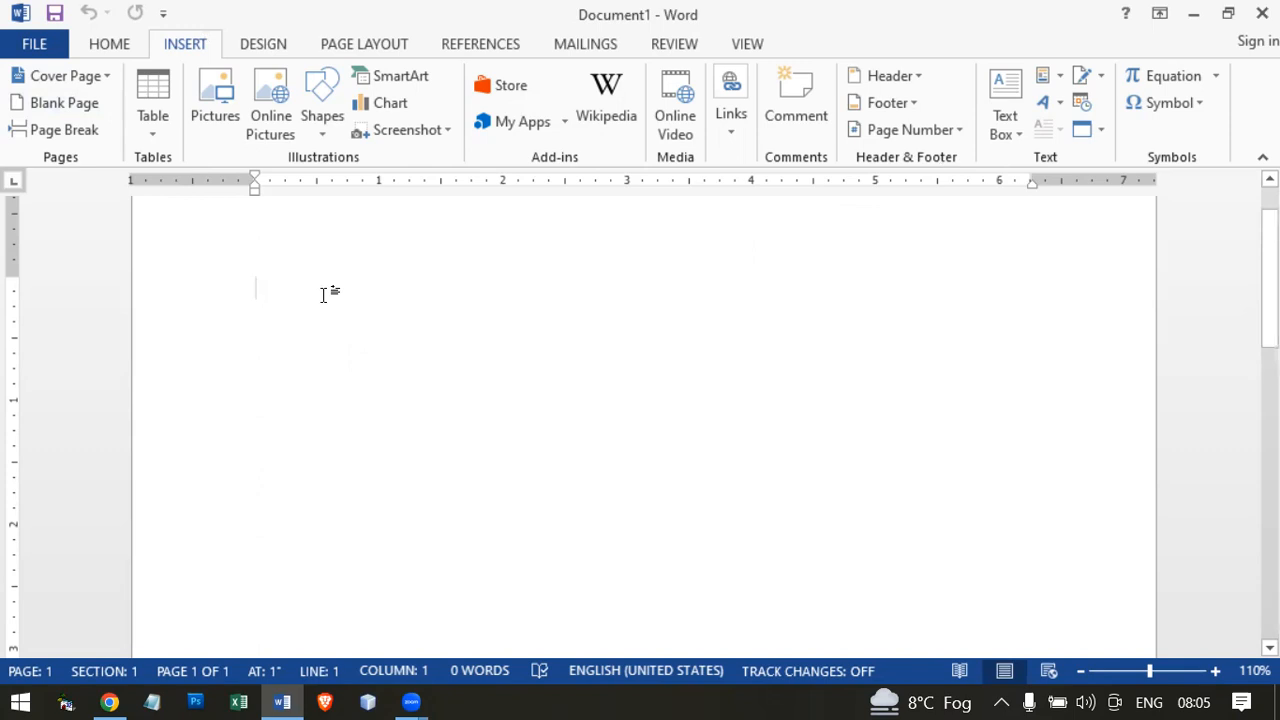
# Add the centred title "Lesson 1" on the first line, followed by a new line.
pyautogui.scroll(1, 335, 337)
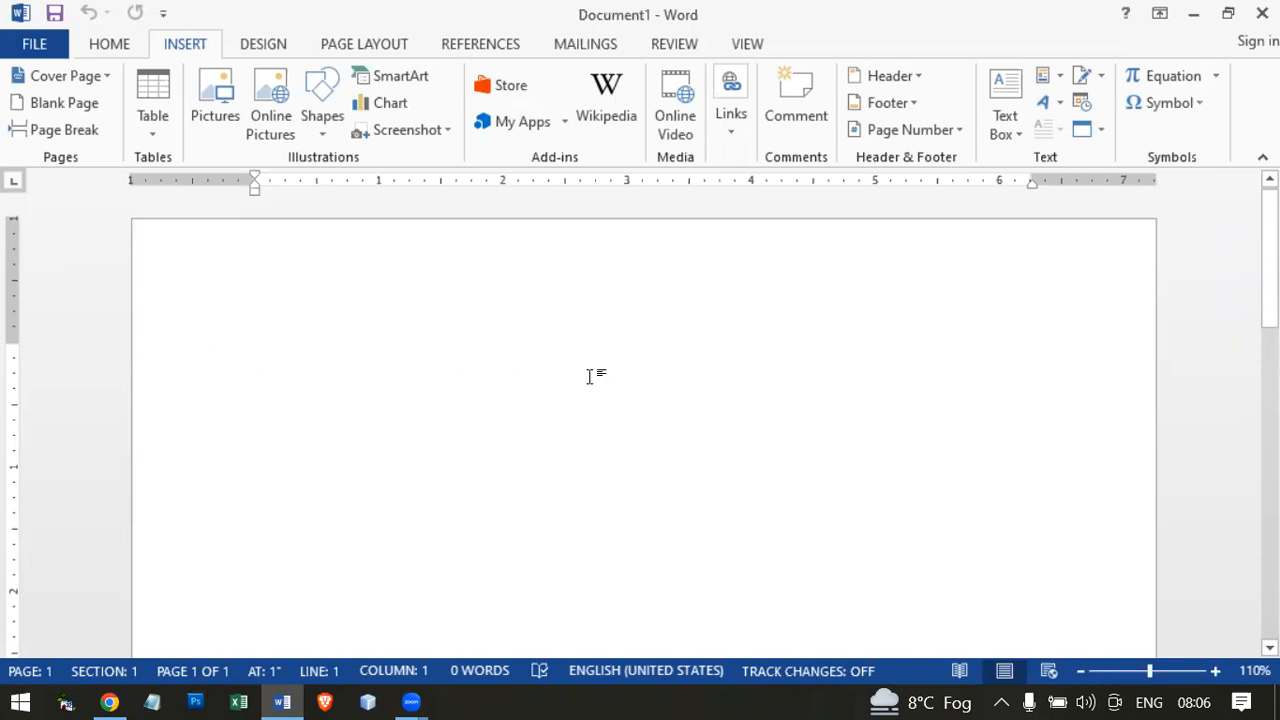
pyautogui.hotkey('ctrl', 'e')
pyautogui.write('Lesso')
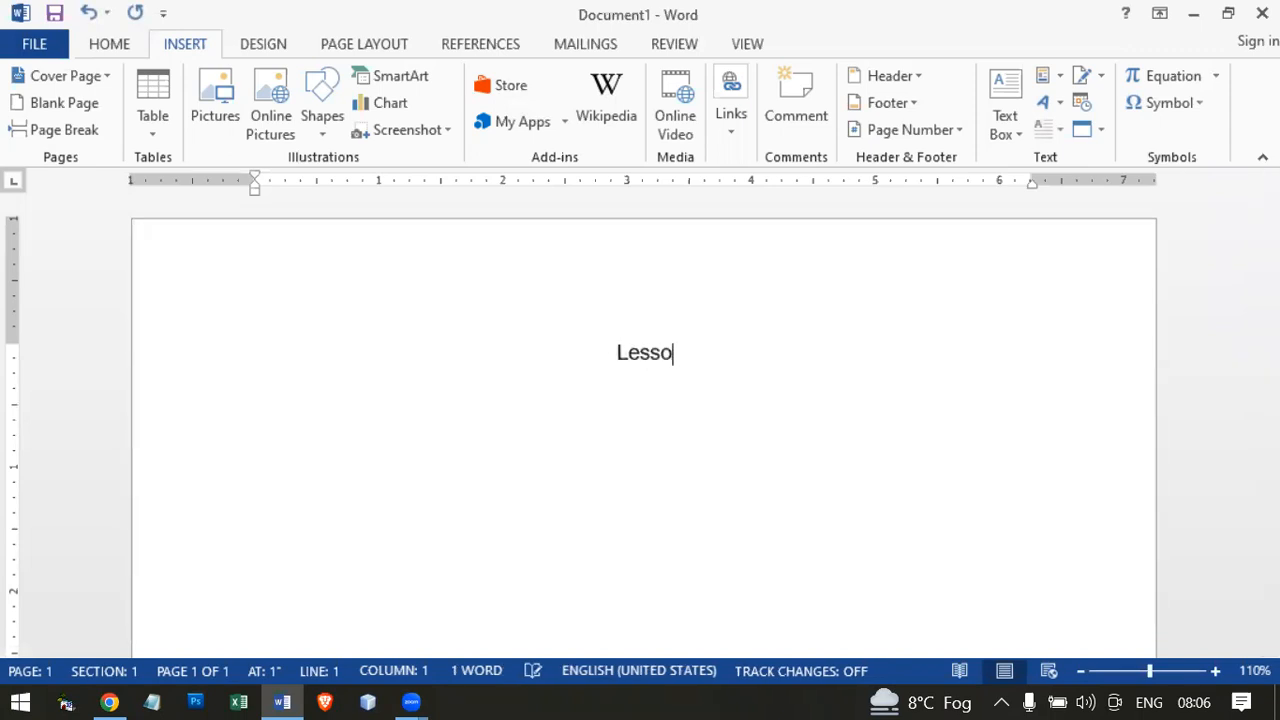
pyautogui.write('n 1')
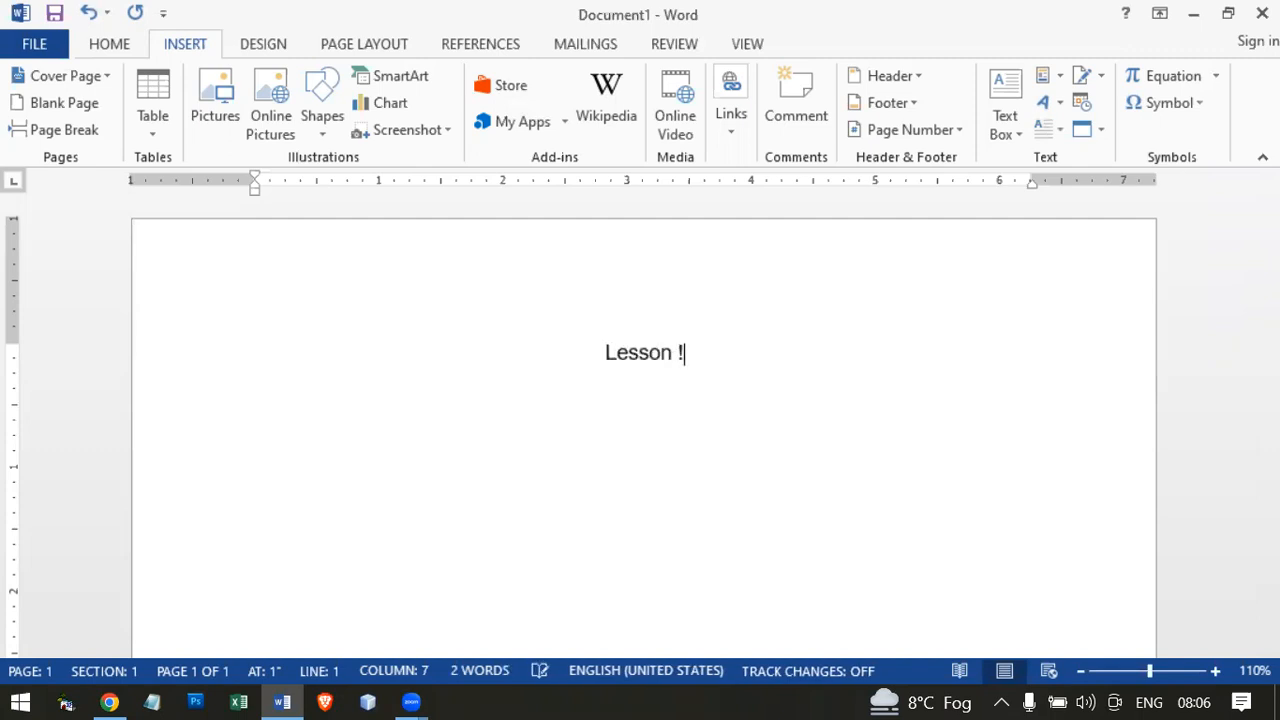
pyautogui.press('Return')
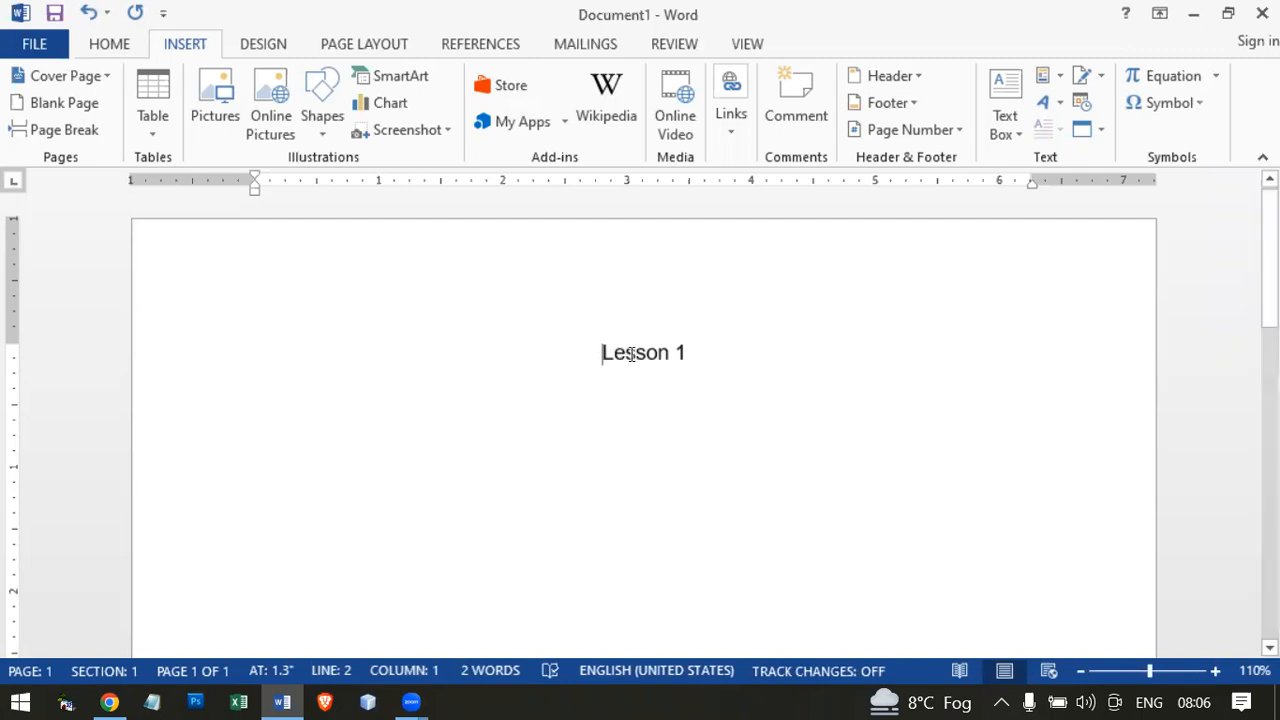
pyautogui.moveTo(601, 352); pyautogui.dragTo(716, 352)
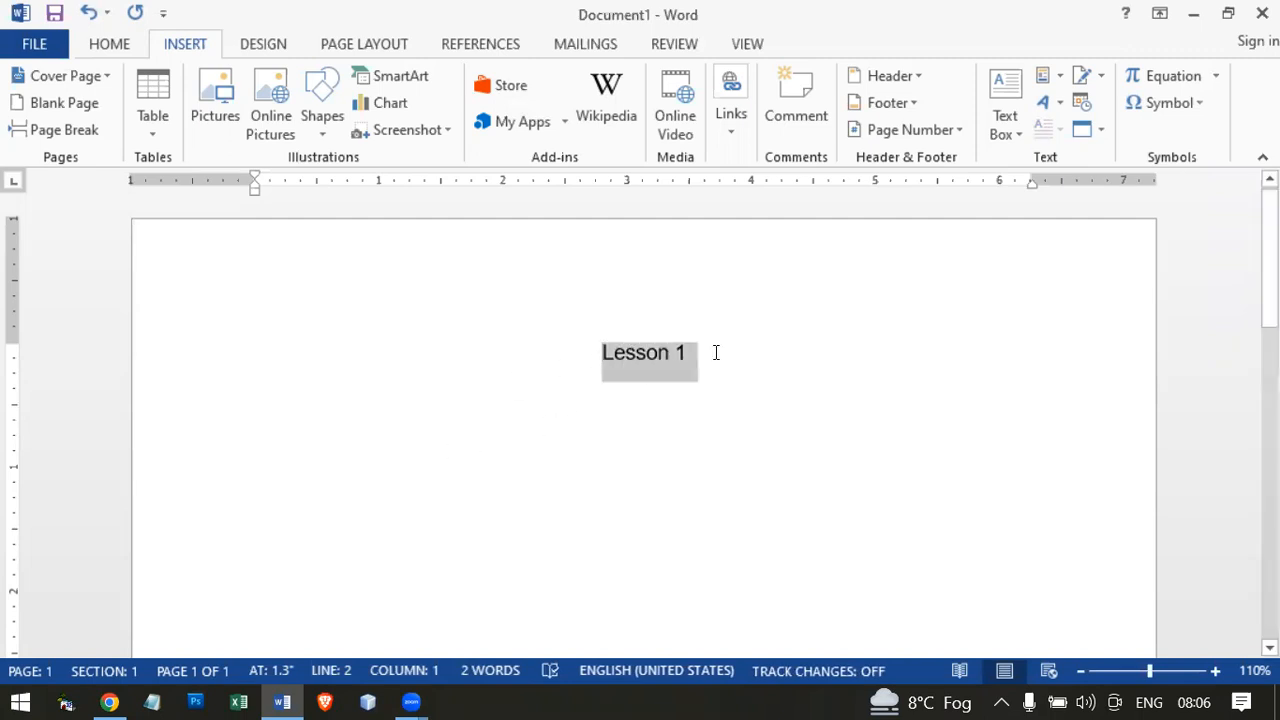
pyautogui.click(646, 385)
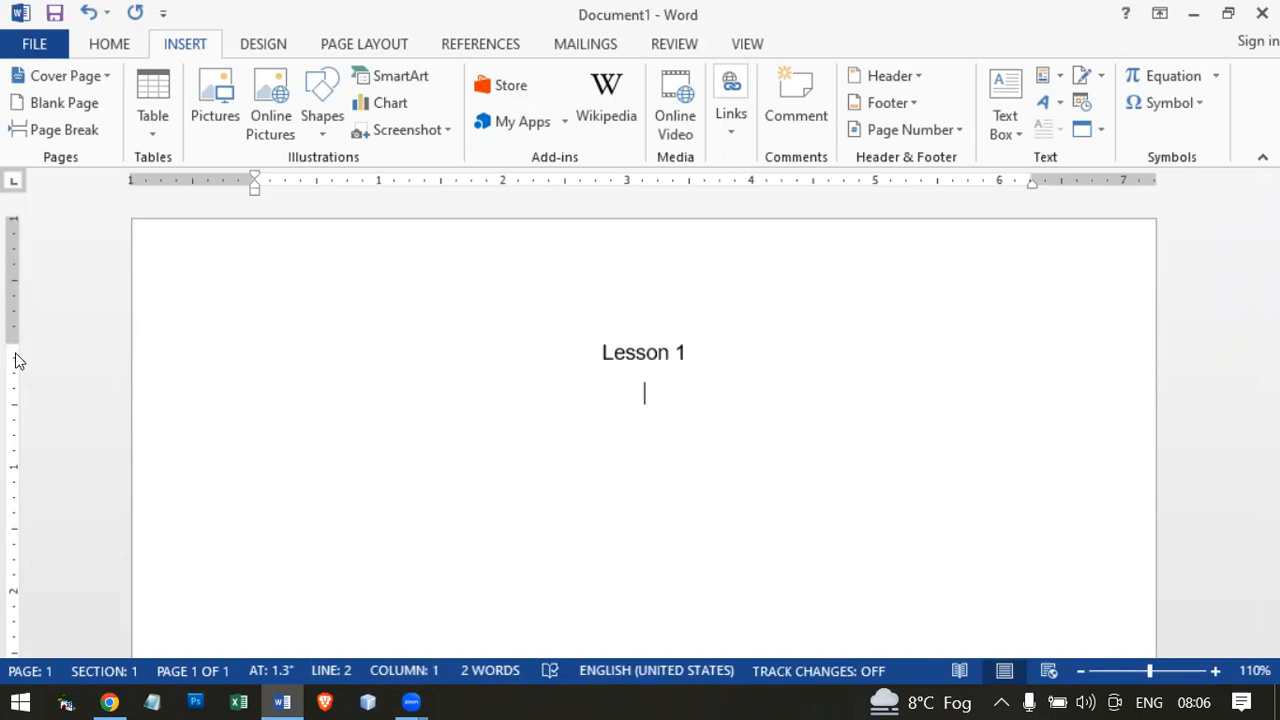
pyautogui.moveTo(15, 345); pyautogui.dragTo(15, 345)
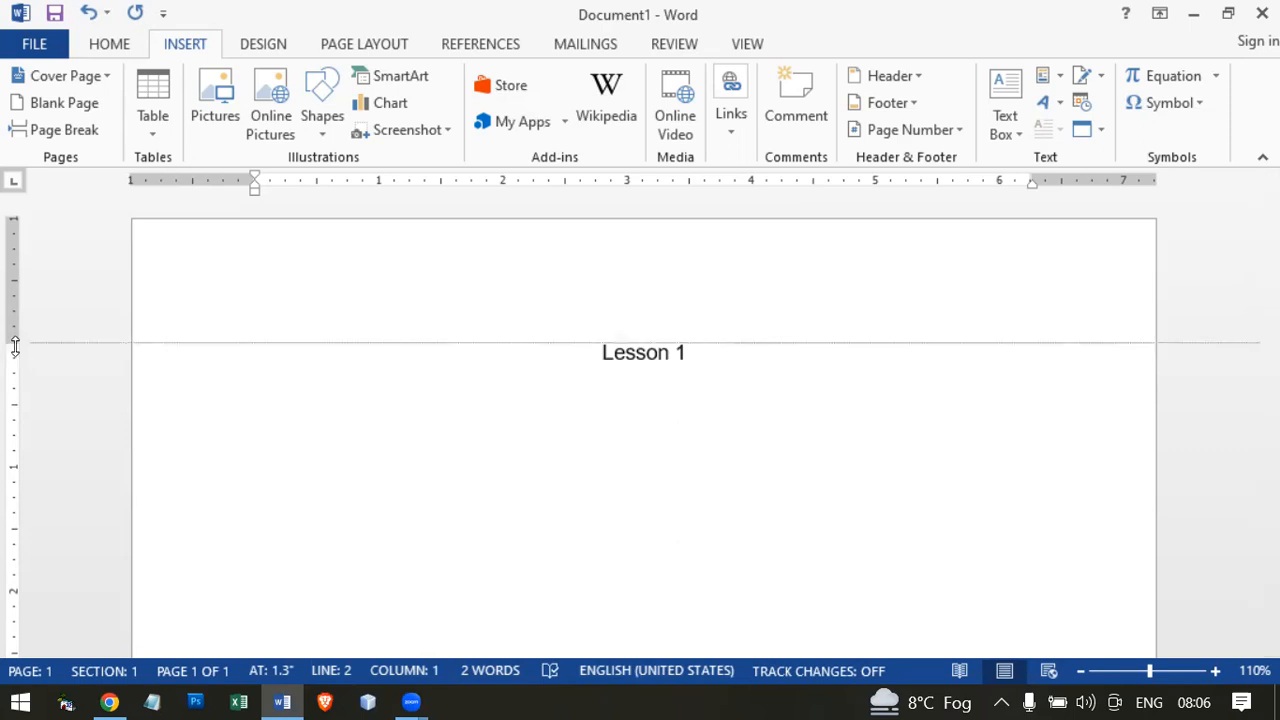
pyautogui.moveTo(15, 345); pyautogui.dragTo(15, 345)
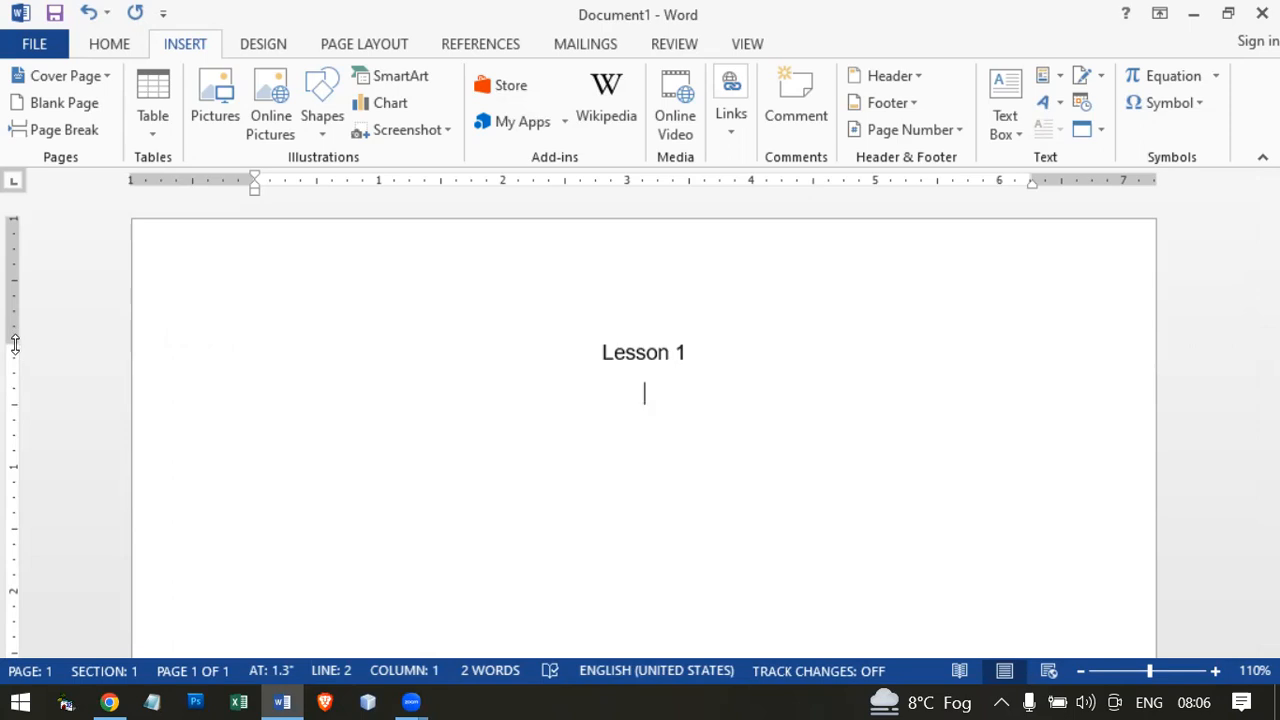
pyautogui.moveTo(13, 340); pyautogui.dragTo(13, 340)
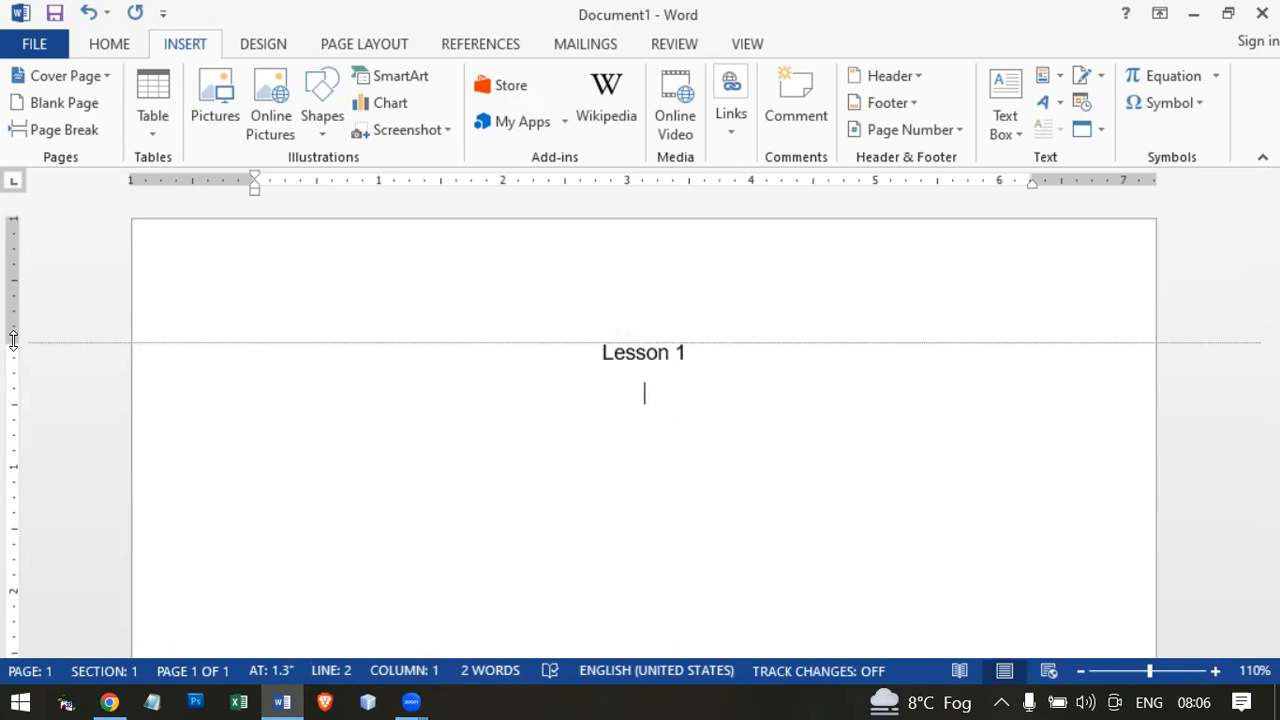
pyautogui.moveTo(13, 340); pyautogui.dragTo(13, 340)
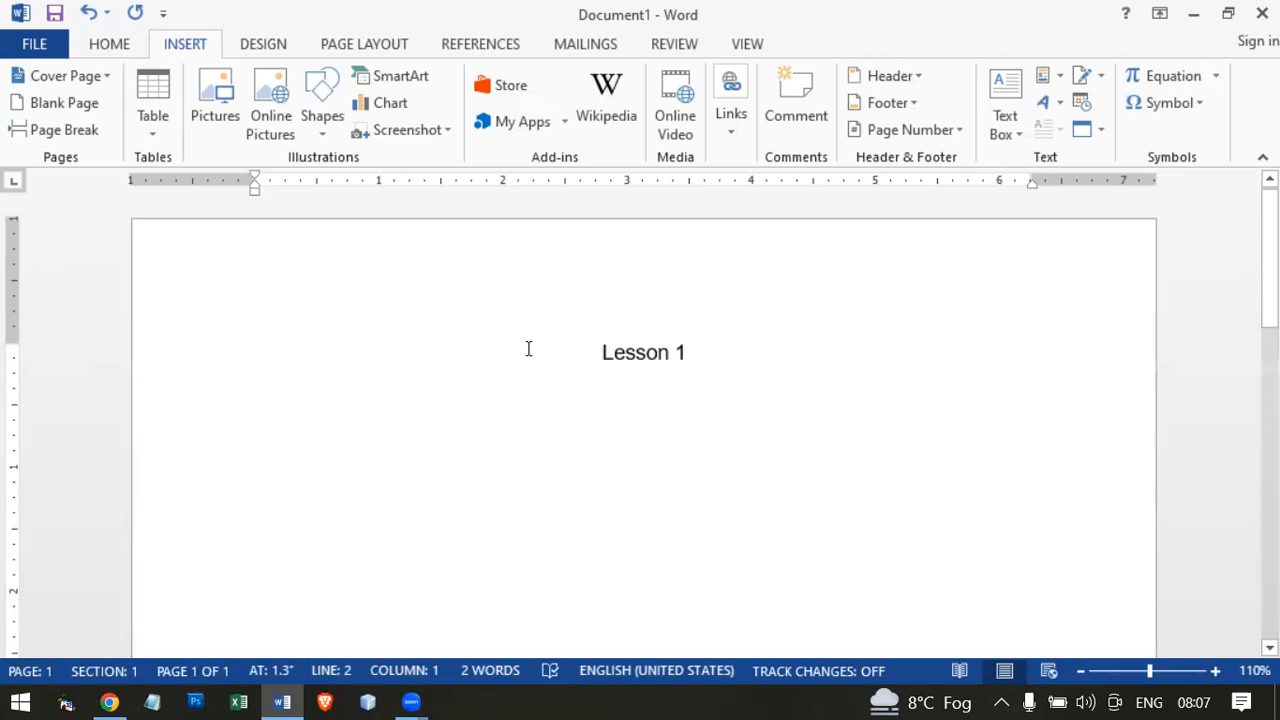
# Replace the "Lesson 1" title with a right-aligned "1" and erase it again.
pyautogui.moveTo(605, 354); pyautogui.dragTo(803, 357)
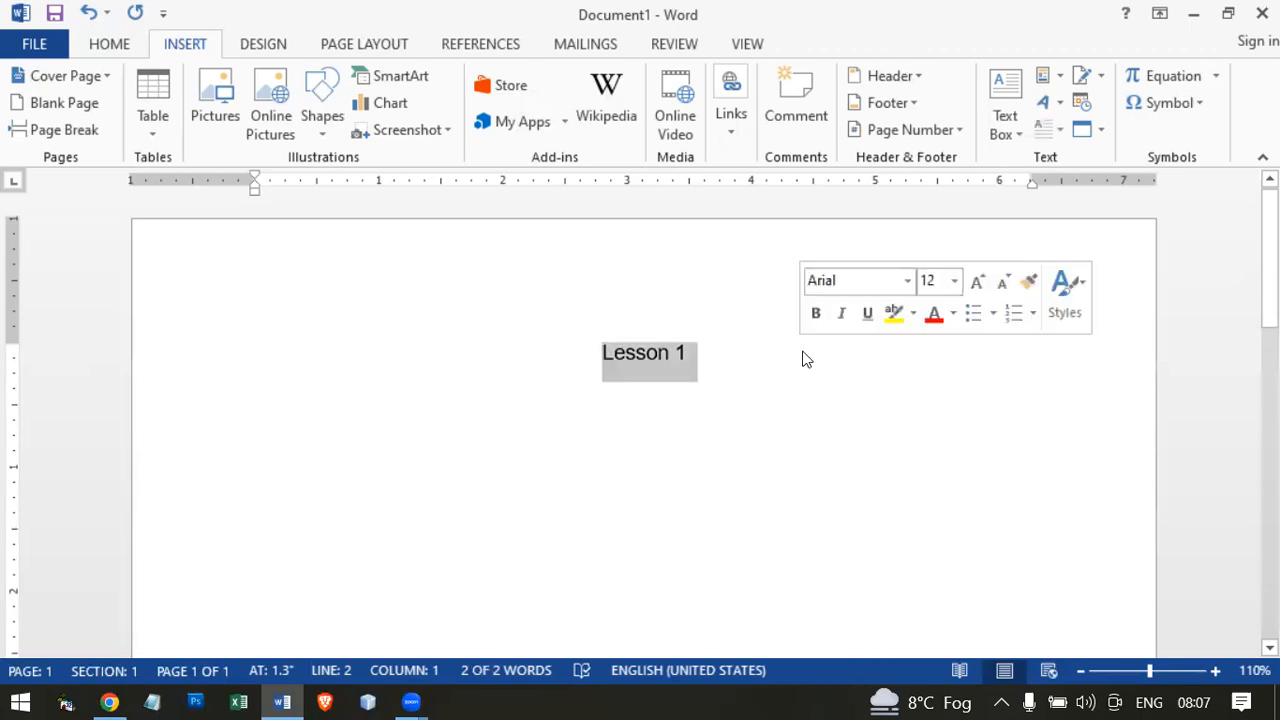
pyautogui.press('BackSpace')
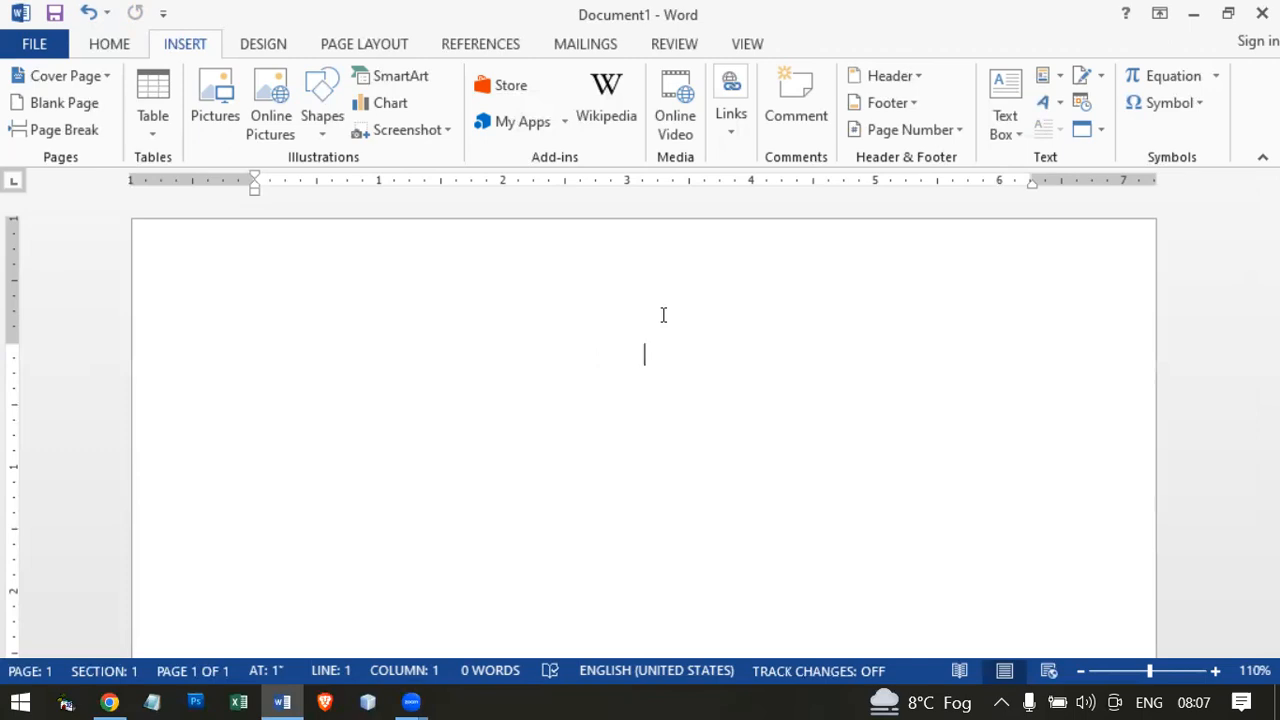
pyautogui.hotkey('ctrl', 'r')
pyautogui.write('1')
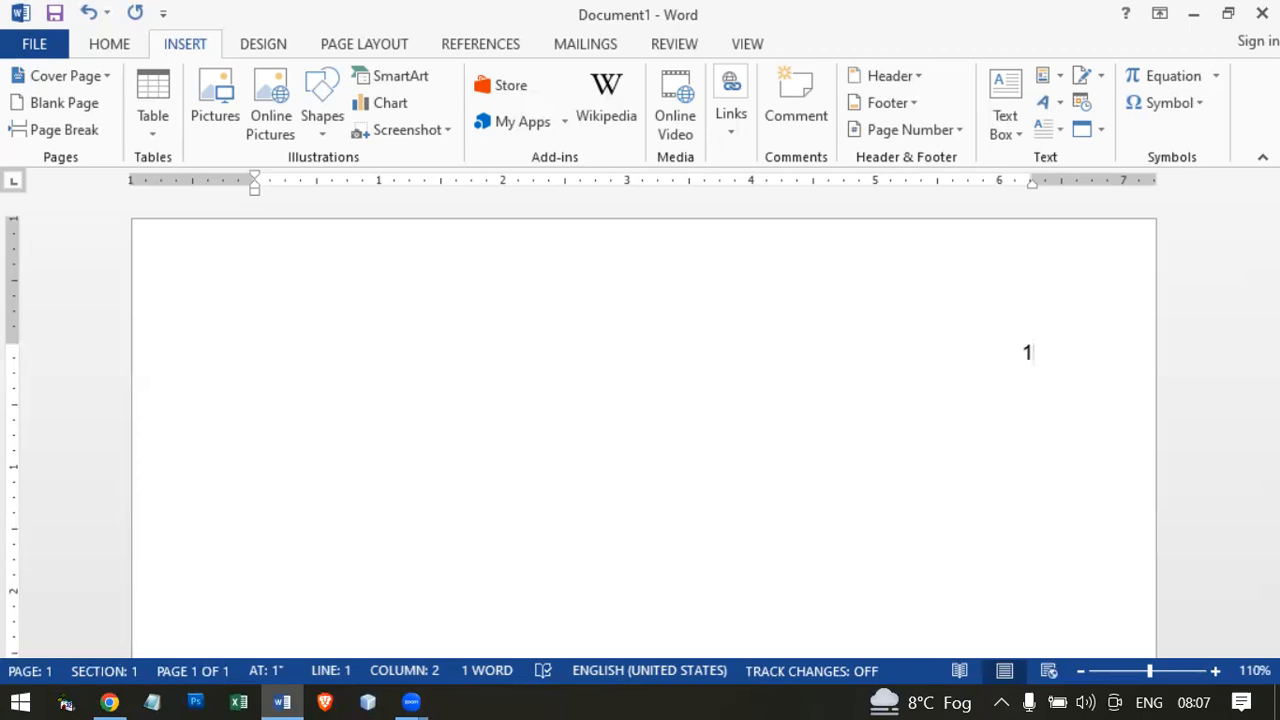
pyautogui.press('BackSpace')
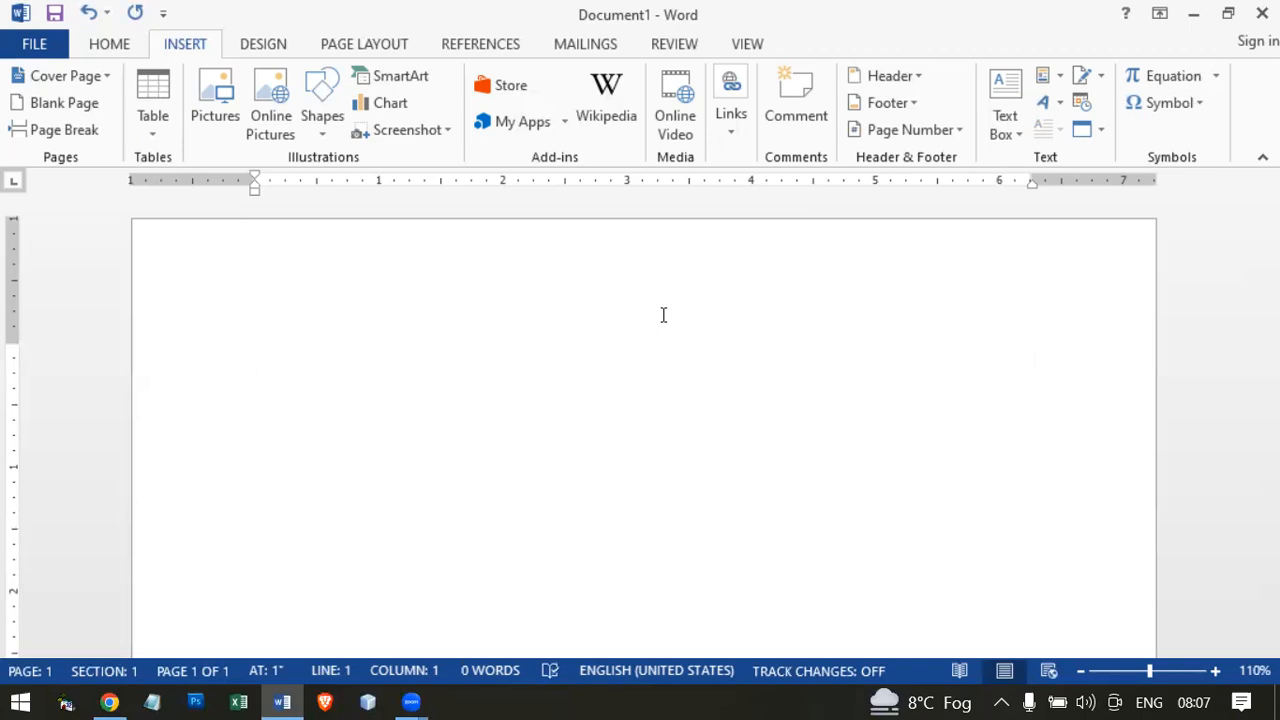
# Generate left-aligned sample paragraphs on the blank page with the =rand() function.
pyautogui.click(370, 46)
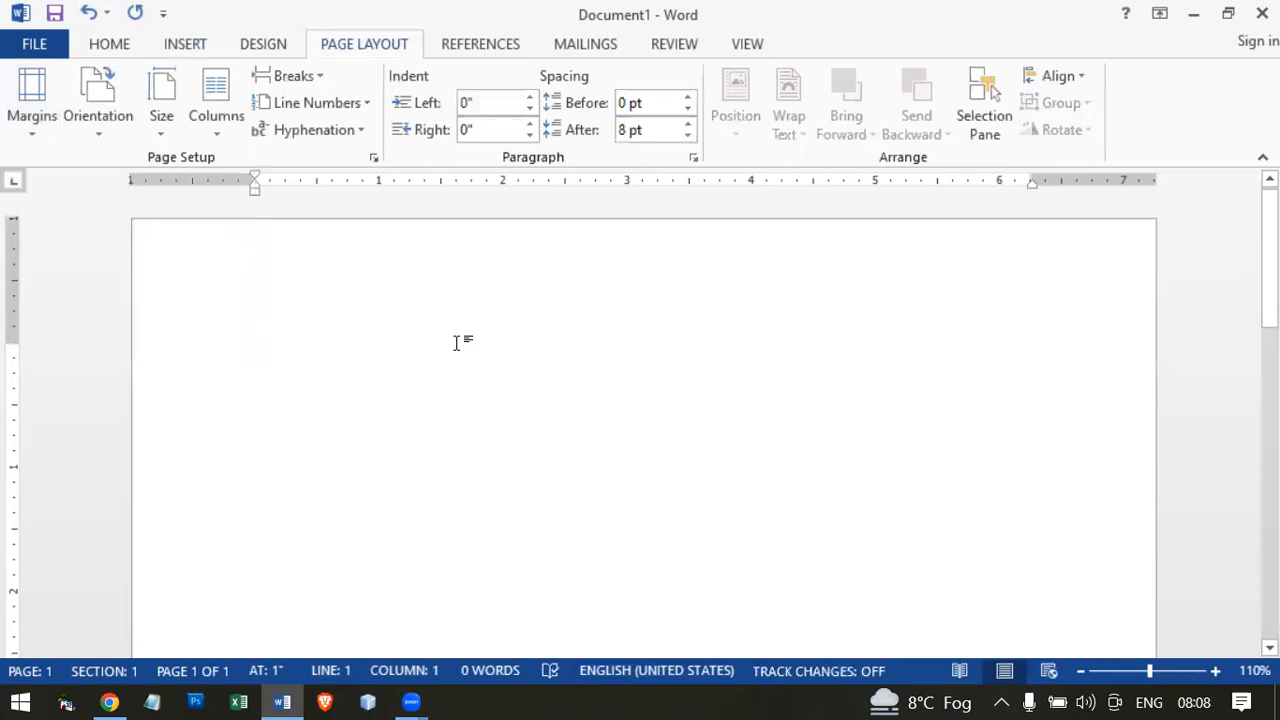
pyautogui.write('=r')
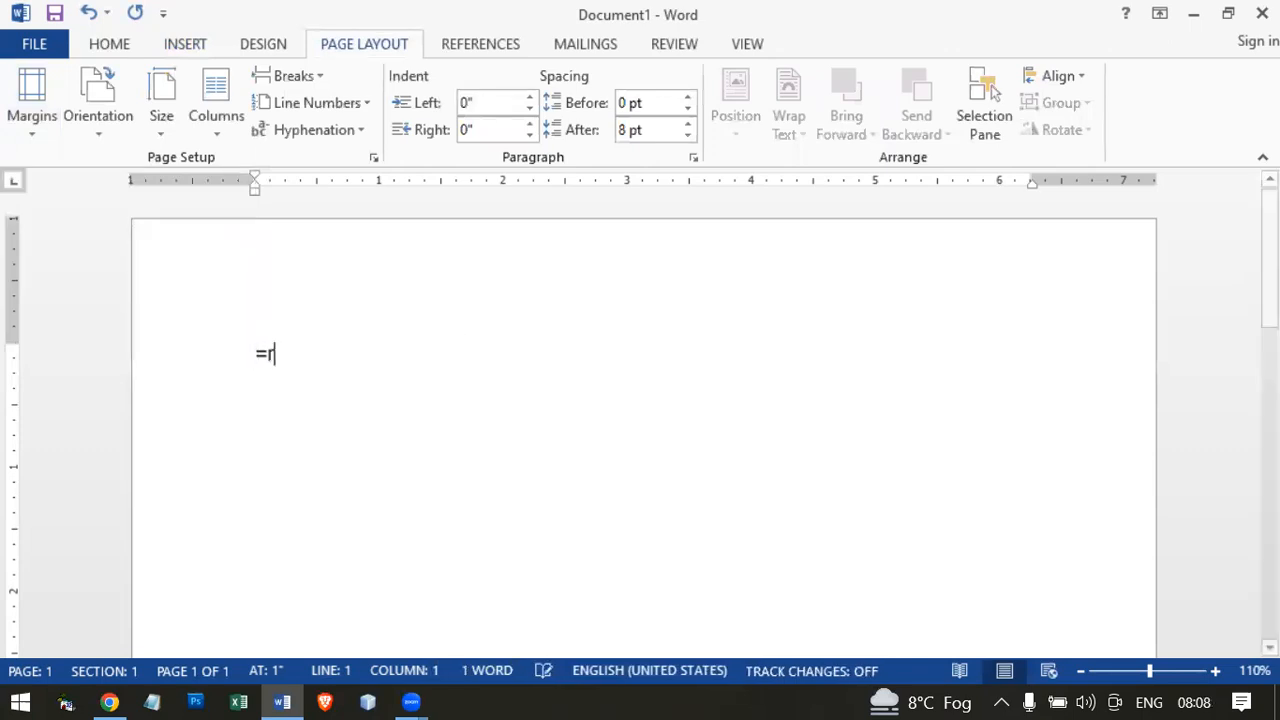
pyautogui.write('and()')
pyautogui.press('Return')
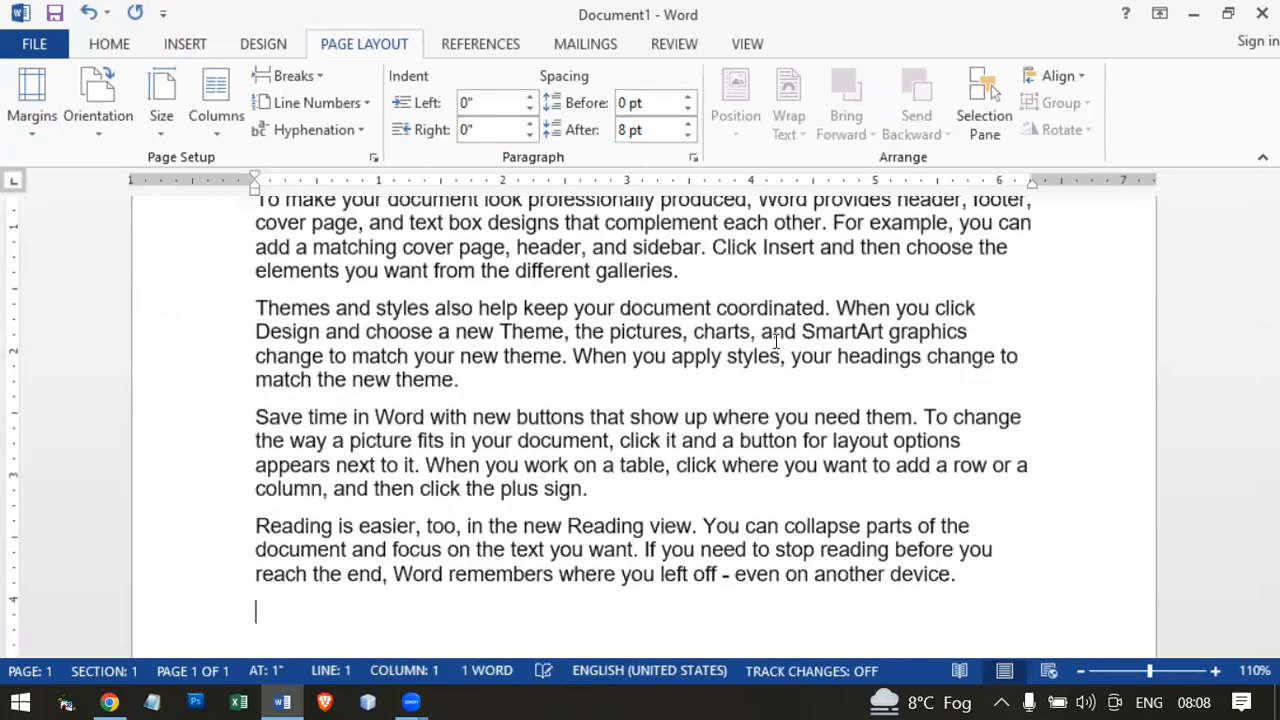
# Join all the sample paragraphs into a single continuous paragraph by removing the breaks between them.
pyautogui.scroll(2, 778, 340)
pyautogui.scroll(1, 778, 340)
pyautogui.click(955, 322)
pyautogui.press('Delete')
pyautogui.click(812, 415)
pyautogui.press('Delete')
pyautogui.click(854, 490)
pyautogui.press('Delete')
pyautogui.scroll(-1, 508, 514)
pyautogui.click(500, 553)
pyautogui.press('Delete')
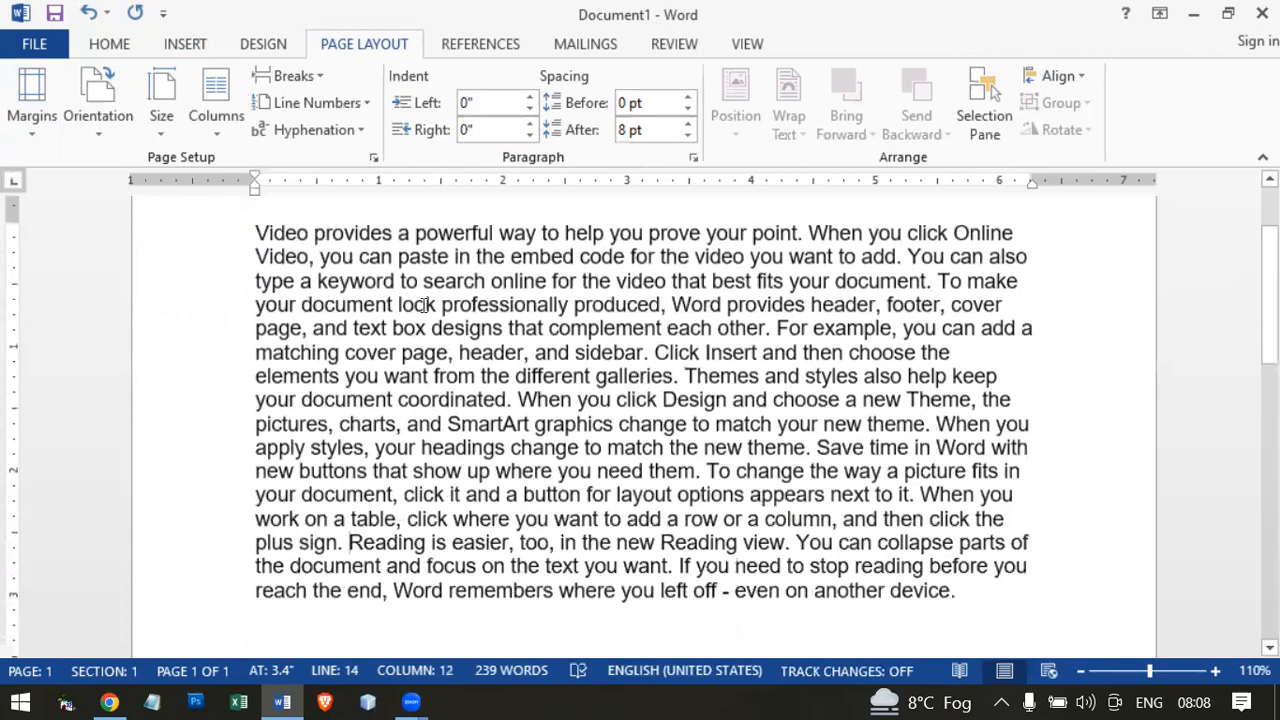
# Copy the passage from "look professionally produced" to "your document coordinated" and paste it repeatedly until the text runs onto a second page.
pyautogui.moveTo(400, 305); pyautogui.dragTo(493, 402)
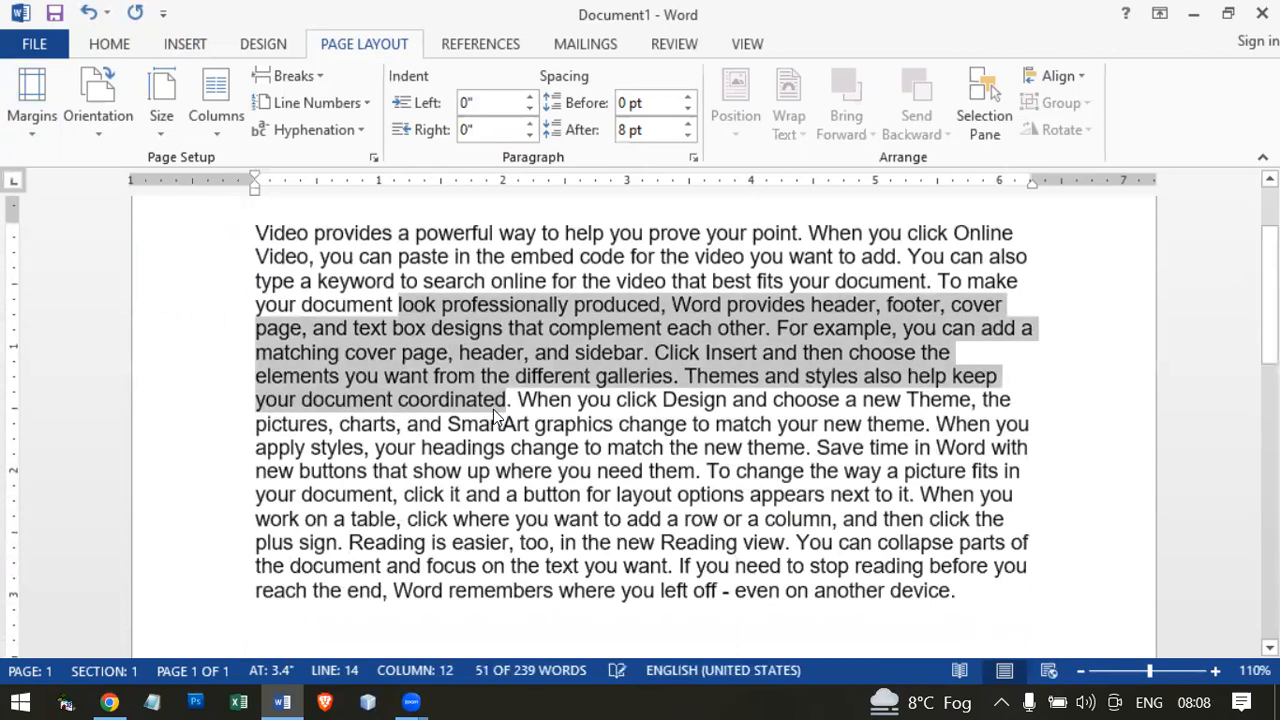
pyautogui.hotkey('ctrl', 'c')
pyautogui.hotkey('ctrl', 'v')
pyautogui.hotkey('ctrl', 'v')
pyautogui.hotkey('ctrl', 'v')
pyautogui.hotkey('ctrl', 'v')
pyautogui.hotkey('ctrl', 'v')
pyautogui.hotkey('ctrl', 'v')
pyautogui.hotkey('ctrl', 'v')
pyautogui.hotkey('ctrl', 'v')
pyautogui.hotkey('ctrl', 'v')
pyautogui.hotkey('ctrl', 'v')
pyautogui.hotkey('ctrl', 'v')
pyautogui.hotkey('ctrl', 'v')
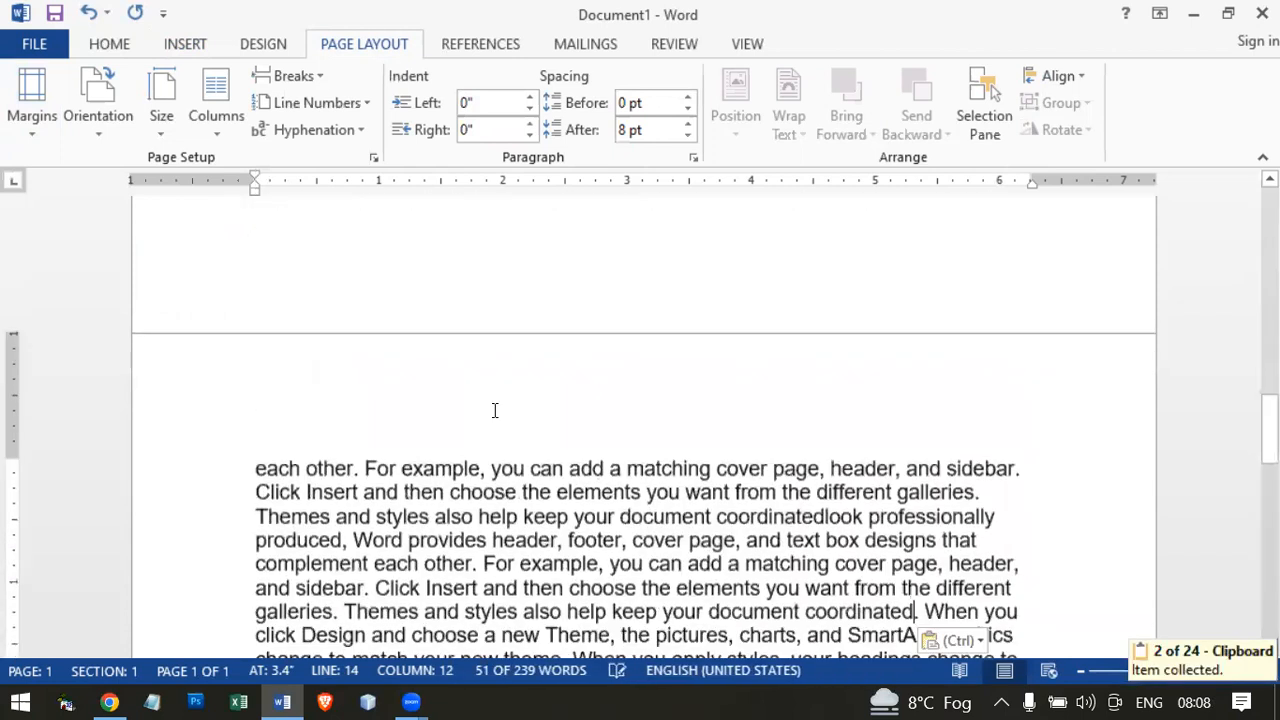
# Justify the text of the whole document.
pyautogui.hotkey('ctrl', 'a')
pyautogui.hotkey('ctrl', 'k')
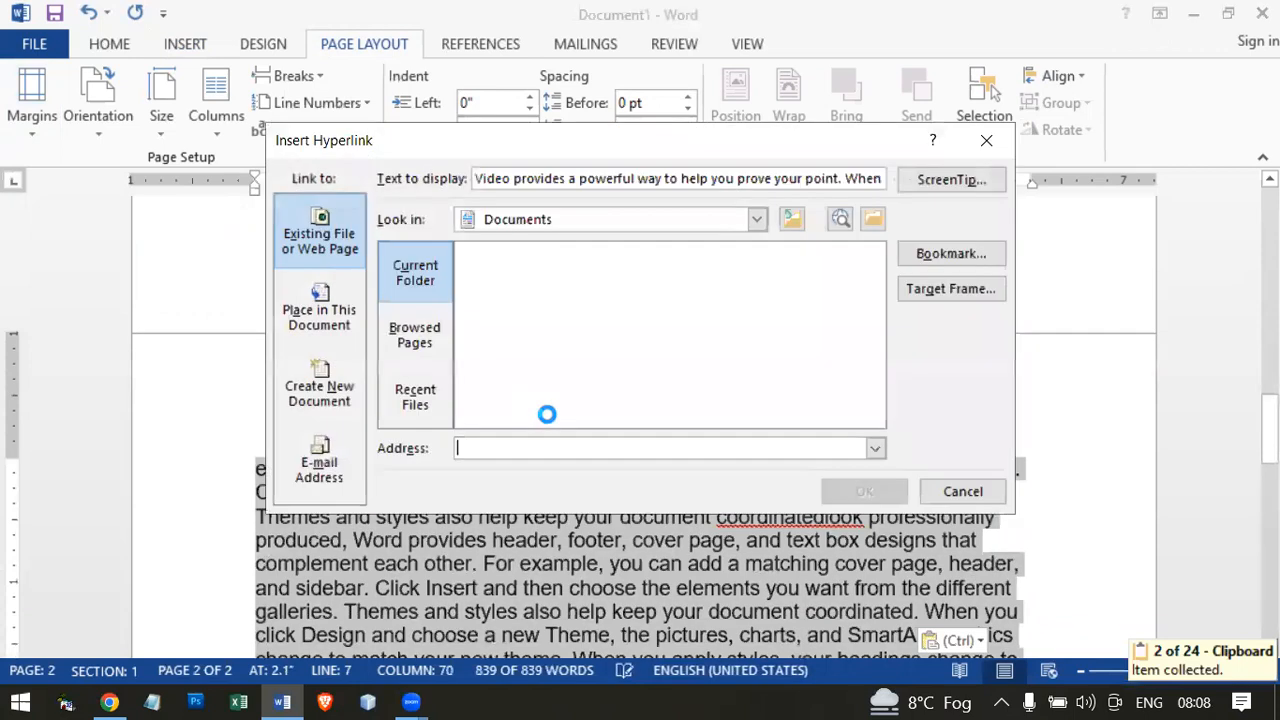
pyautogui.click(971, 492)
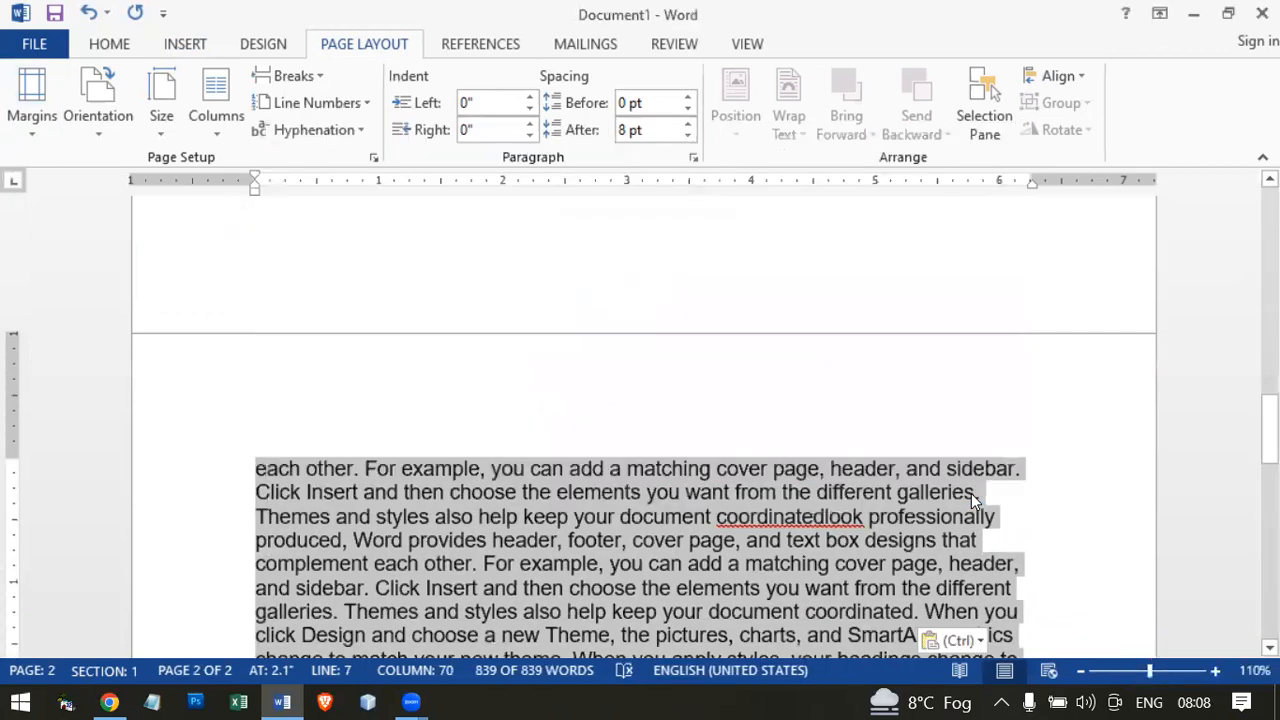
pyautogui.click(754, 400)
# Apply the Narrow margin preset, with 0.5" on every side, and look over the reflowed text.
pyautogui.scroll(3, 708, 371)
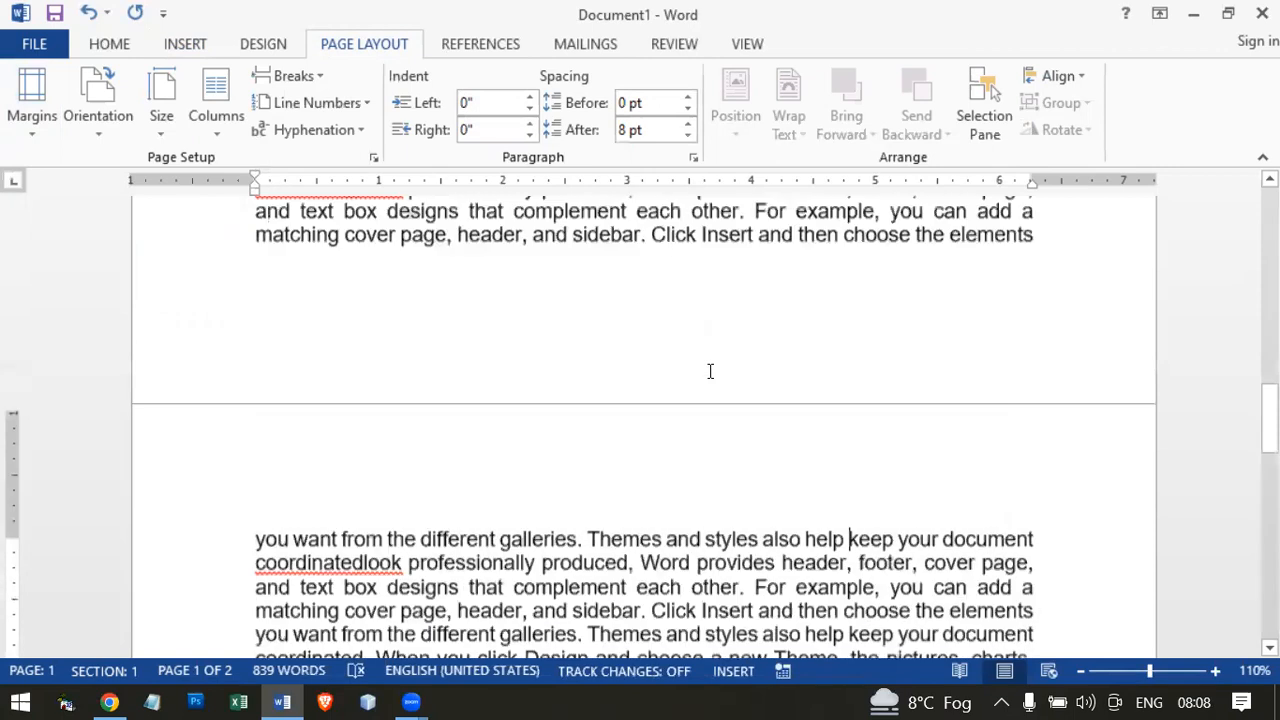
pyautogui.scroll(10, 708, 371)
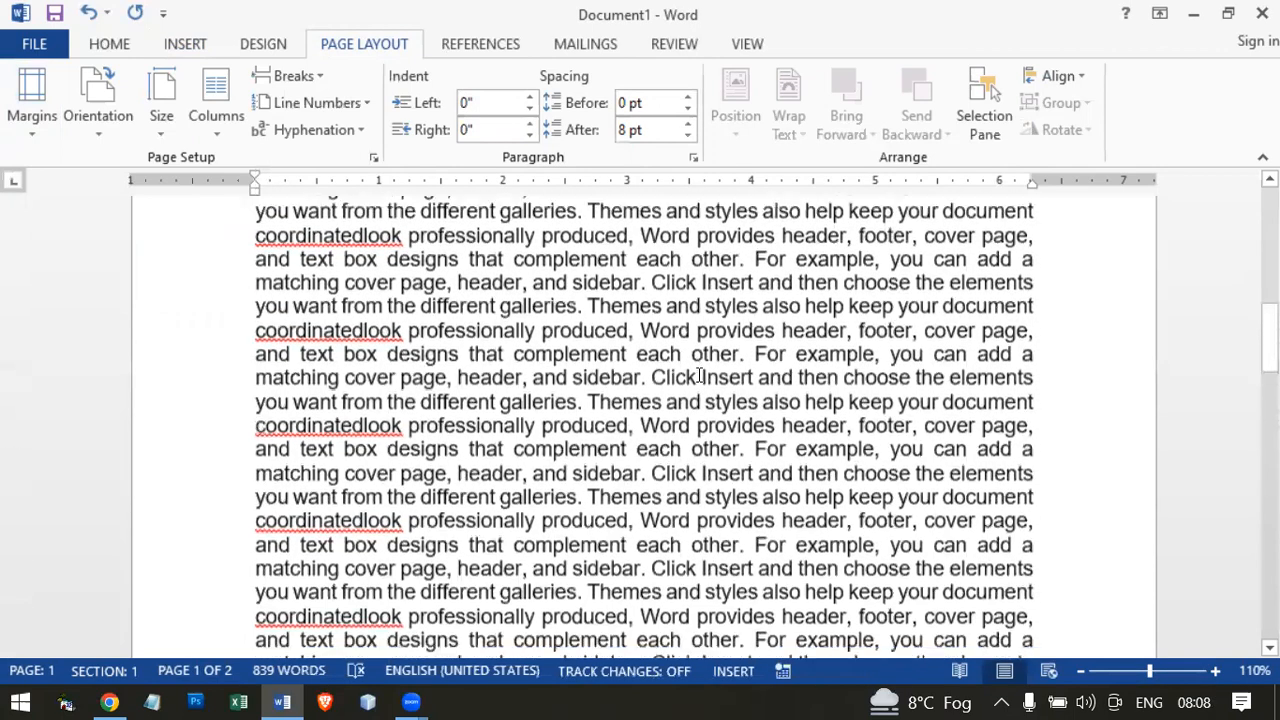
pyautogui.scroll(10, 697, 375)
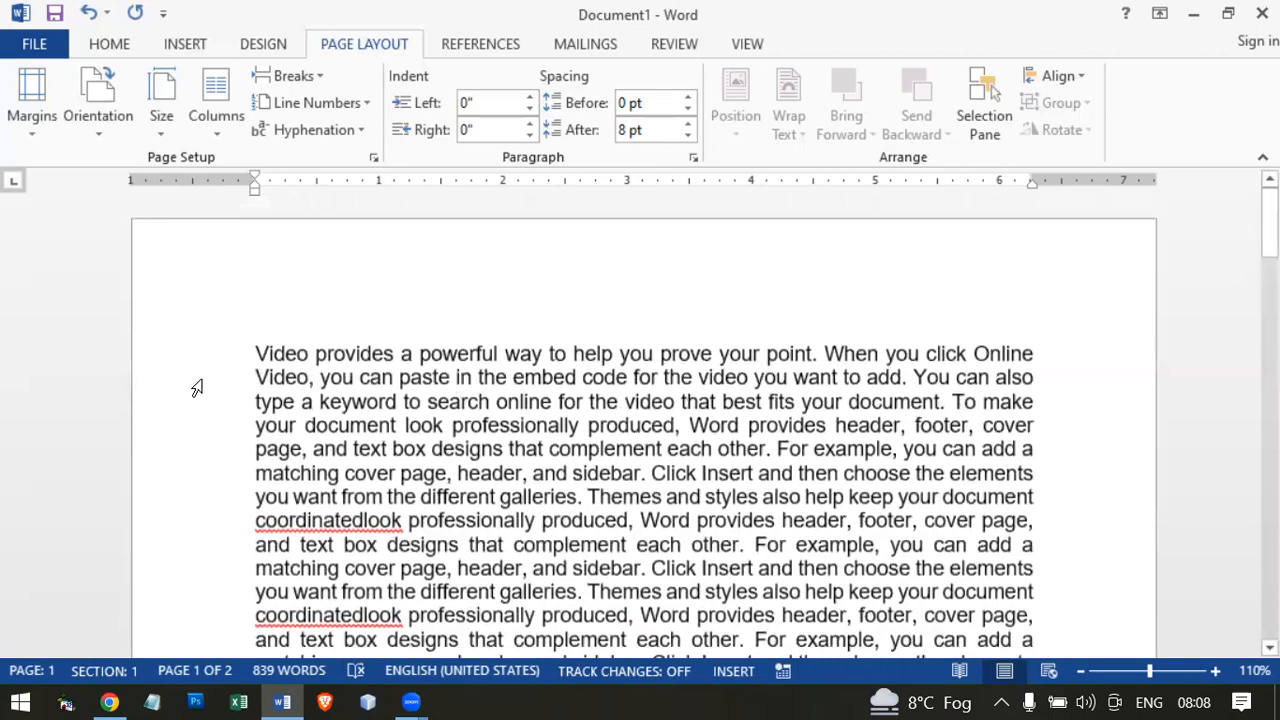
pyautogui.moveTo(1268, 225)
pyautogui.mouseDown()
pyautogui.moveTo(1268, 405)
pyautogui.moveTo(1268, 220)
pyautogui.mouseUp()
pyautogui.click(28, 131)
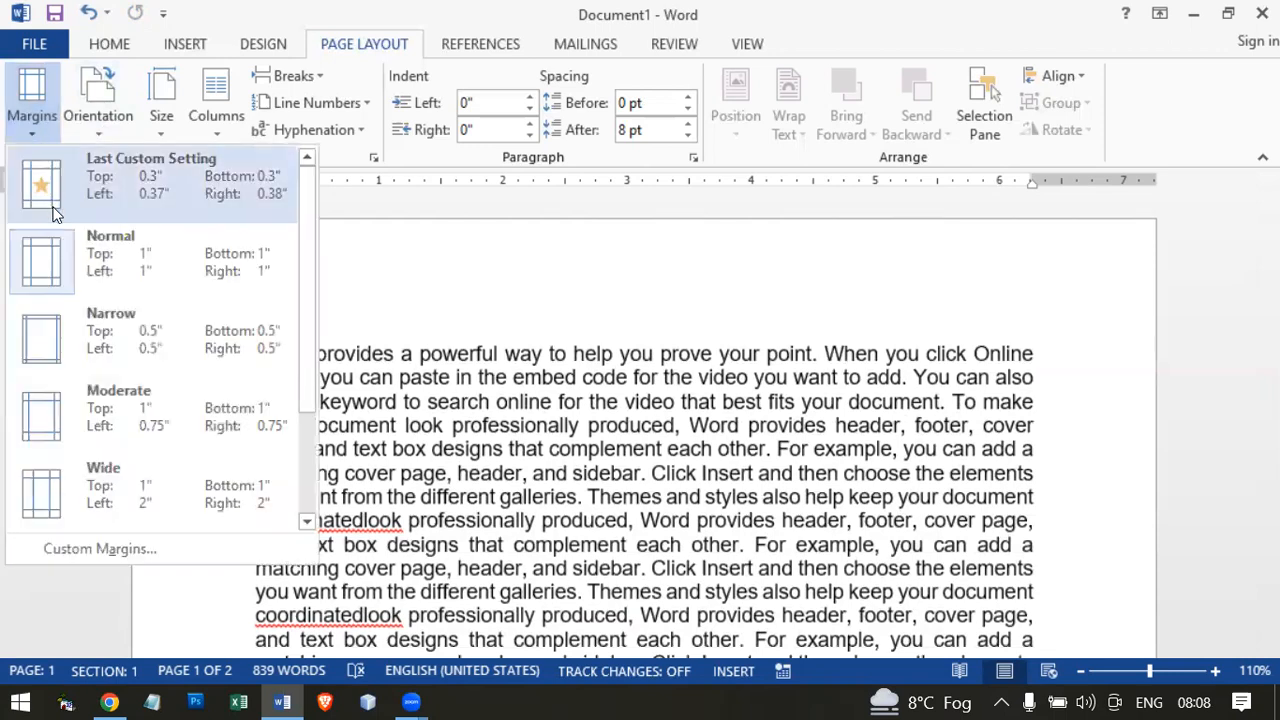
pyautogui.click(263, 318)
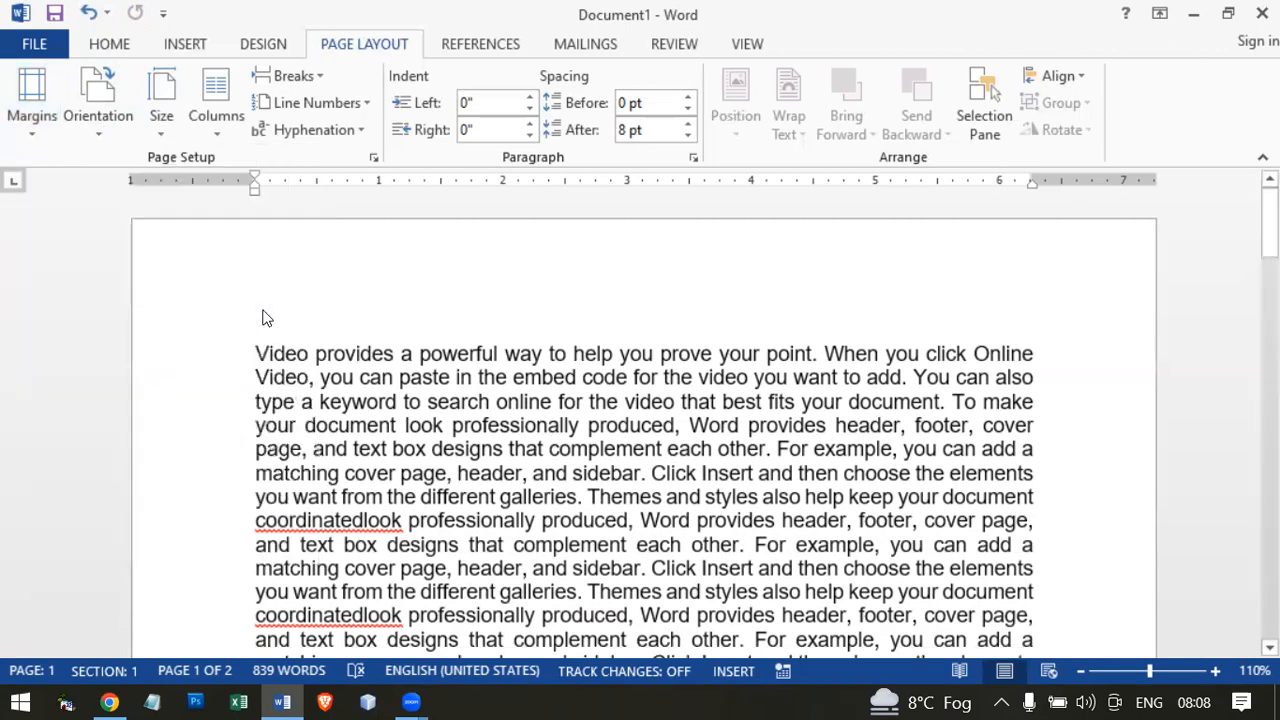
pyautogui.scroll(-8, 263, 318)
pyautogui.scroll(10, 521, 432)
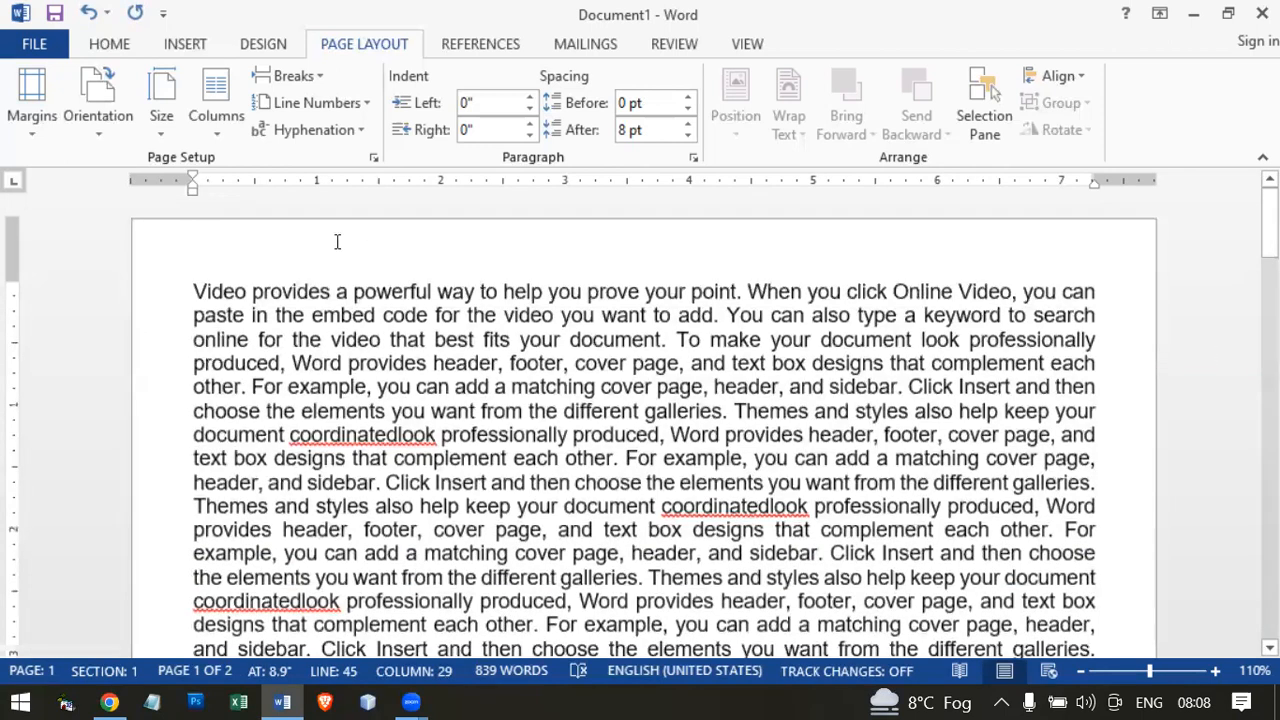
# Examine the custom margin settings in Page Setup and close the dialog without changing anything.
pyautogui.click(26, 135)
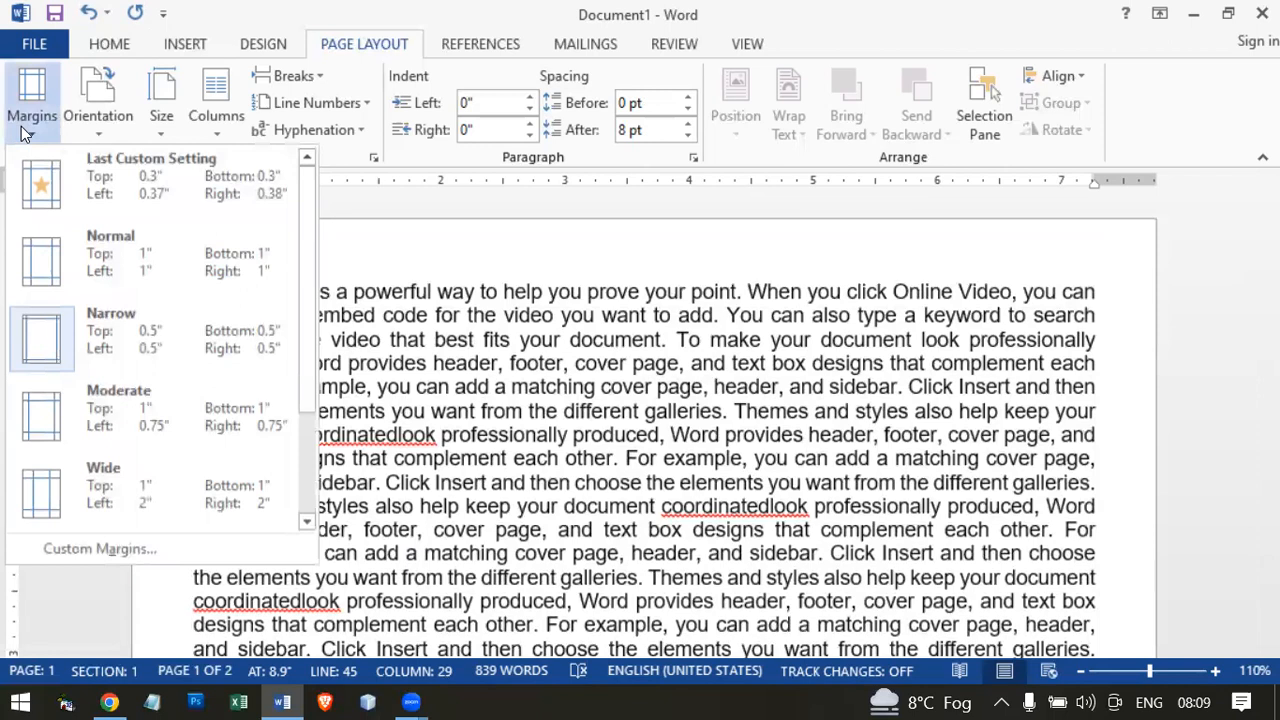
pyautogui.click(131, 548)
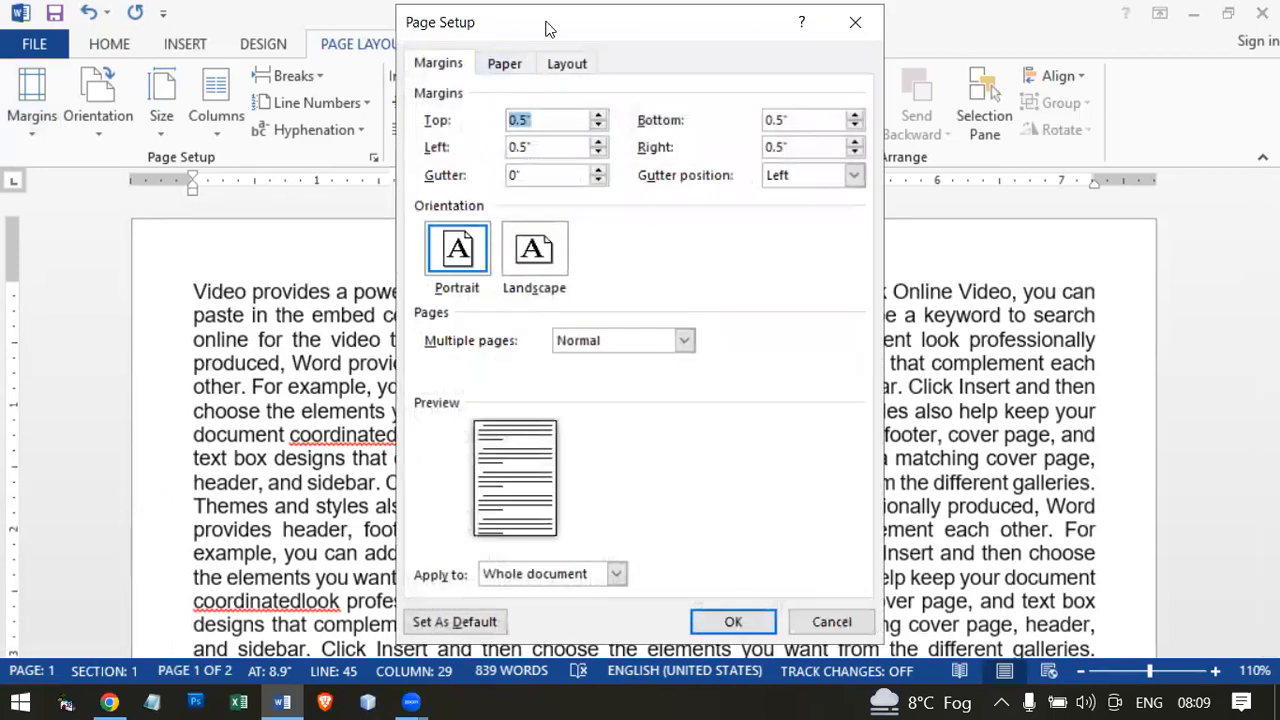
pyautogui.moveTo(548, 30); pyautogui.dragTo(540, 29)
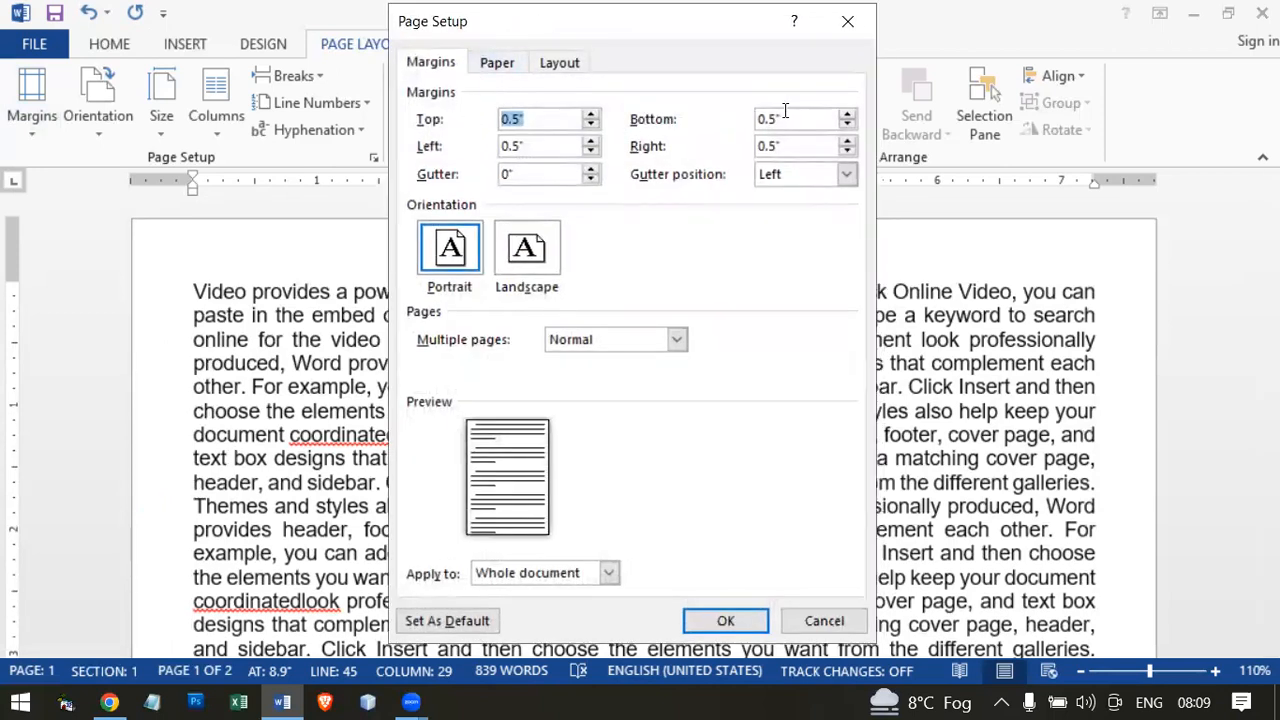
pyautogui.click(790, 143)
pyautogui.click(848, 21)
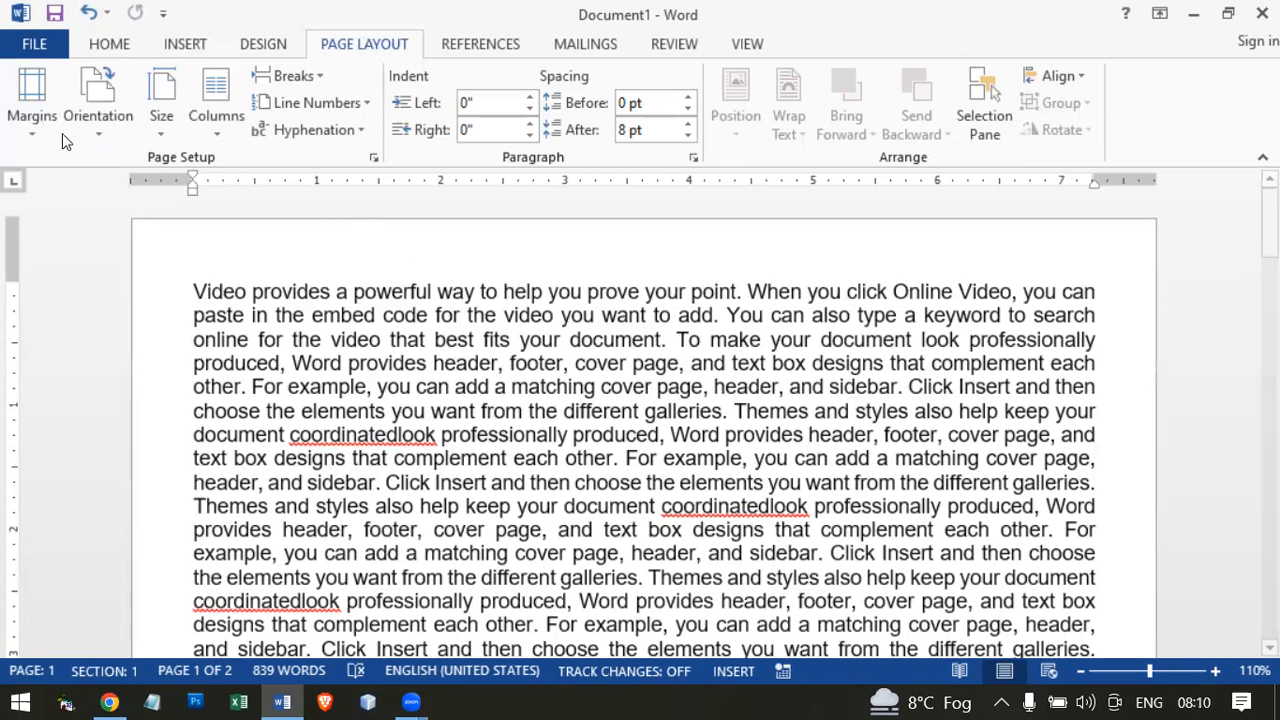
# Set a custom left page margin of 0.75" for the whole document.
pyautogui.click(31, 130)
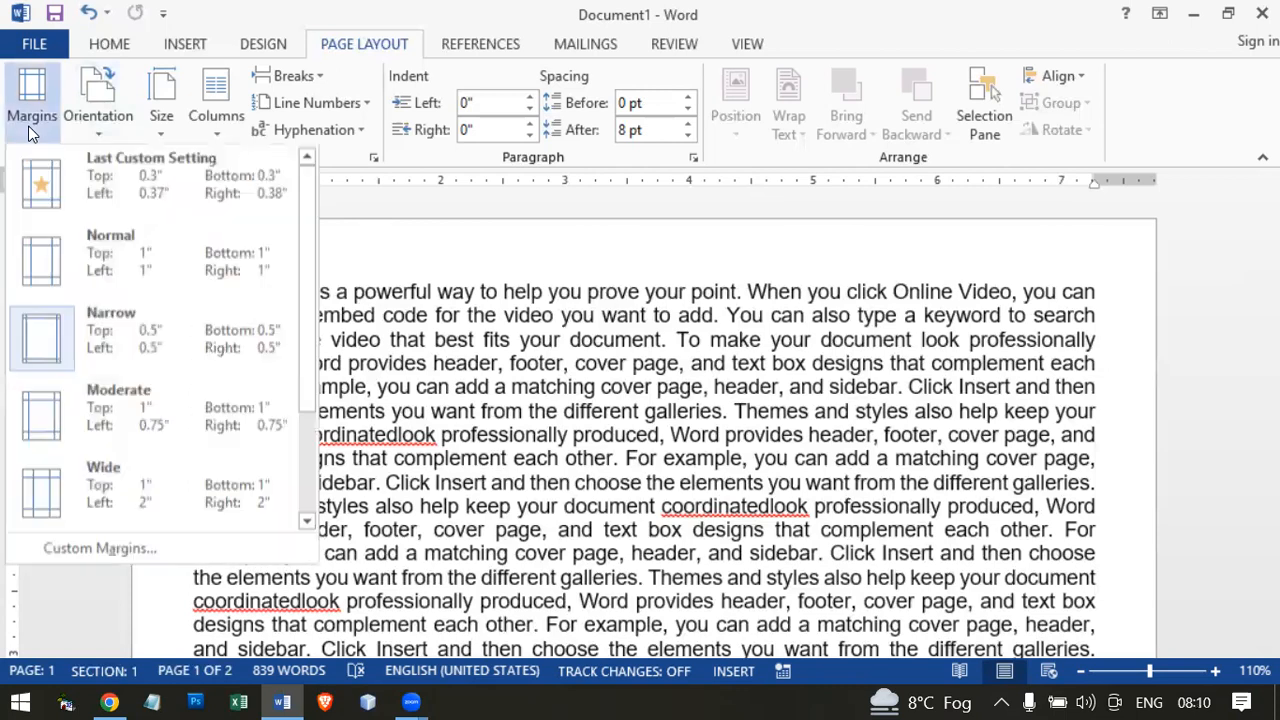
pyautogui.click(99, 551)
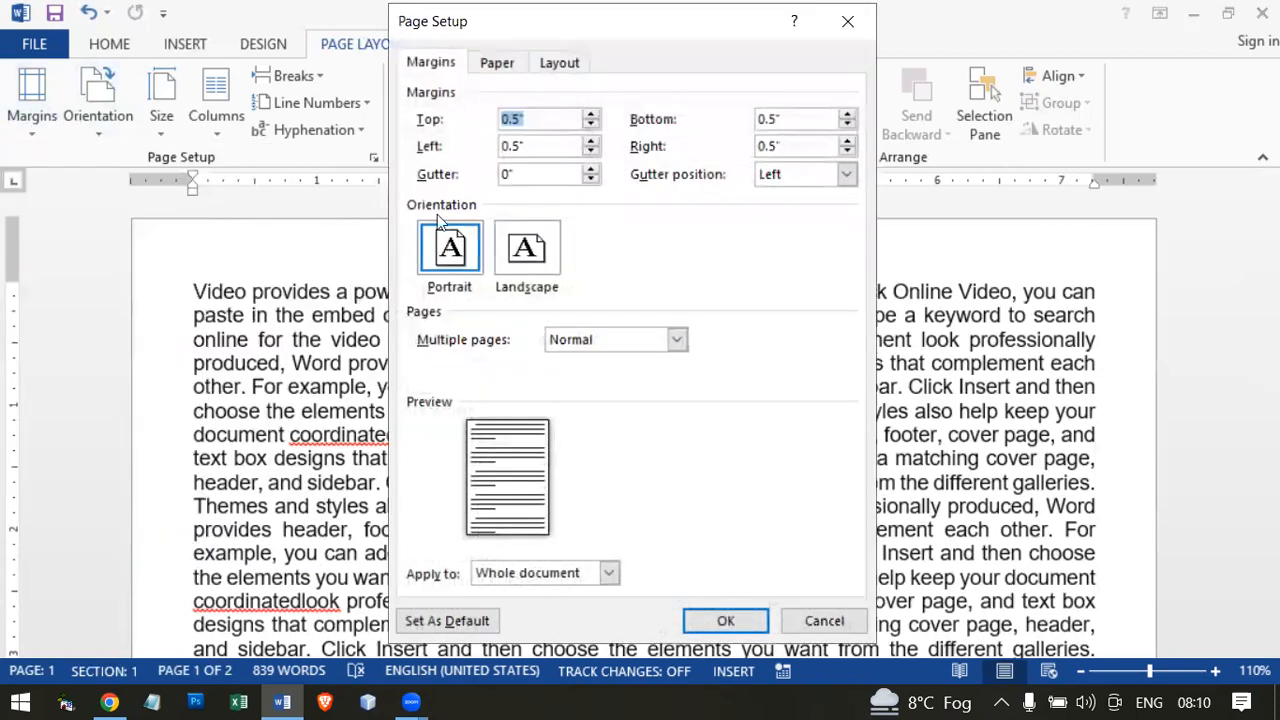
pyautogui.press('Tab')
pyautogui.write('.75')
pyautogui.press('Return')
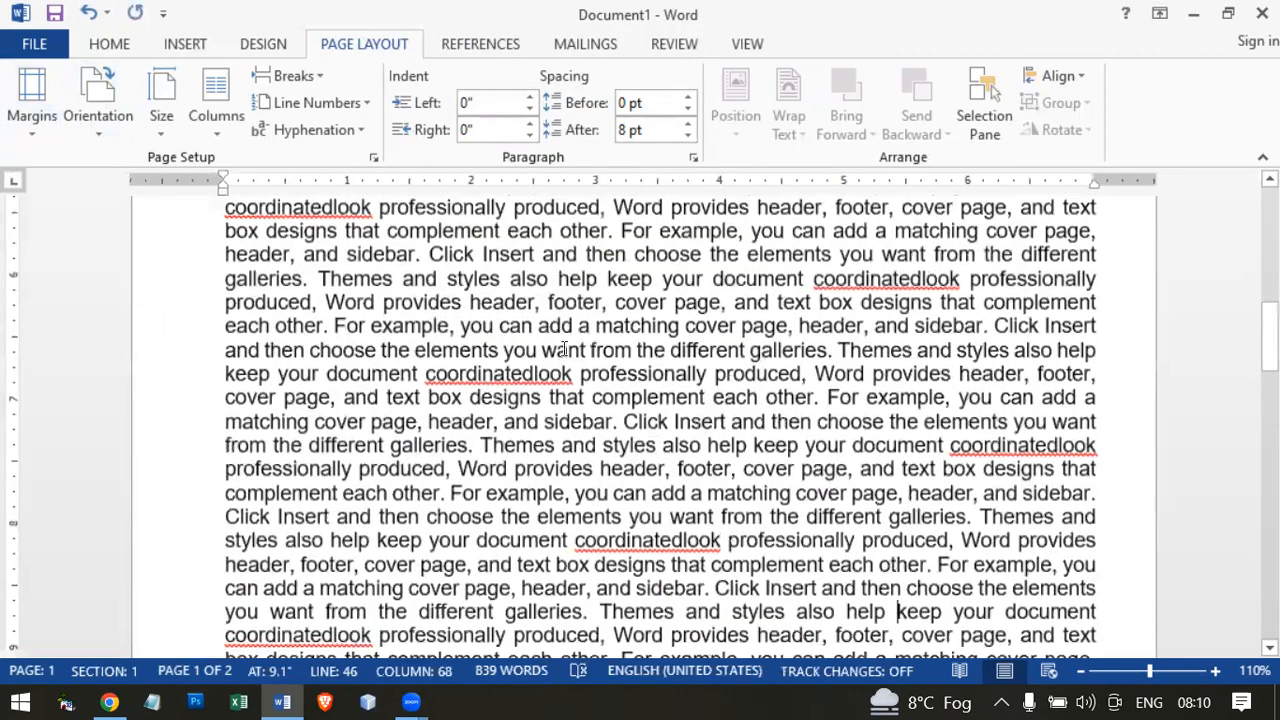
# Apply the Narrow margin preset, with 0.5" on every side, and look over the reflowed page.
pyautogui.scroll(10, 563, 349)
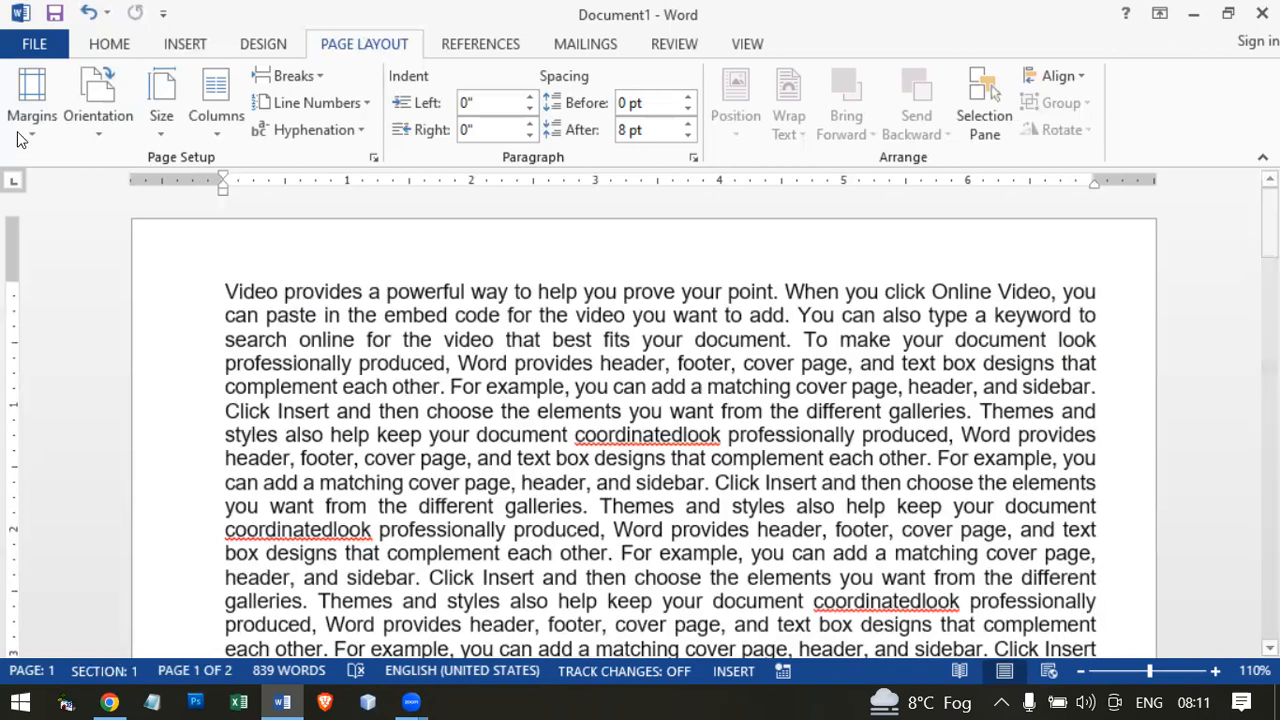
pyautogui.click(32, 100)
pyautogui.click(130, 330)
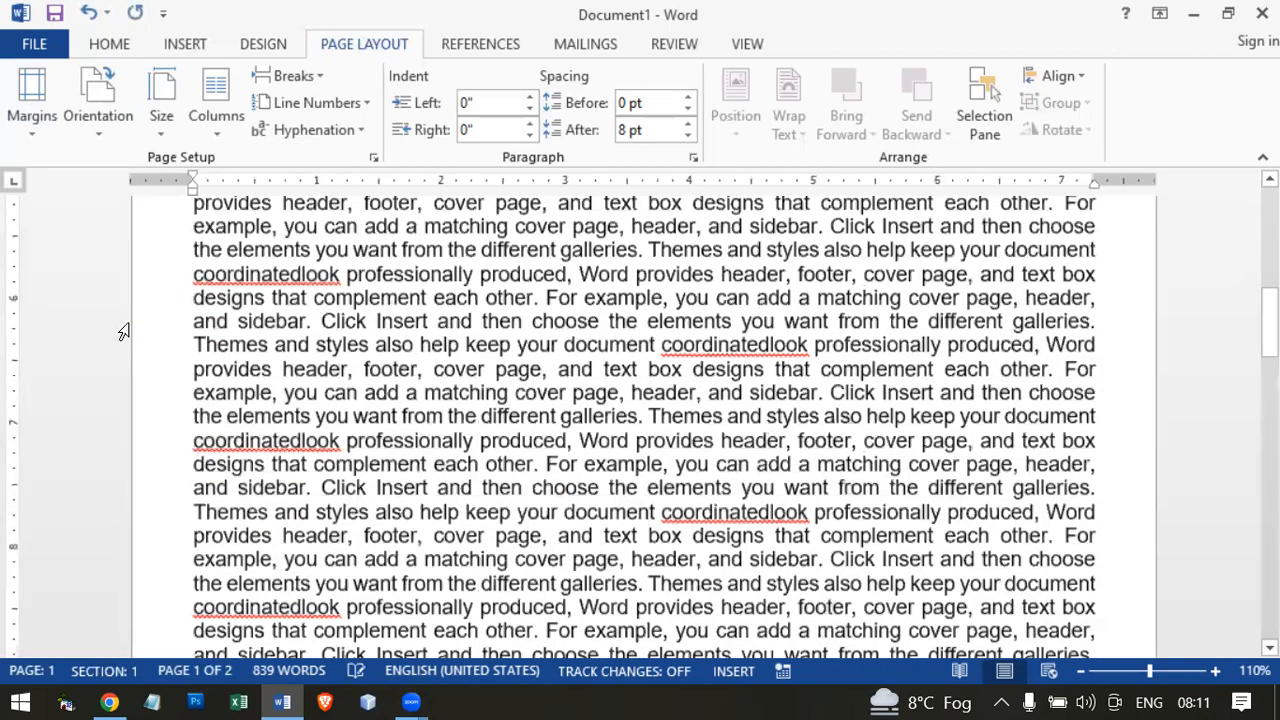
pyautogui.scroll(-8, 145, 325)
pyautogui.scroll(-2, 145, 325)
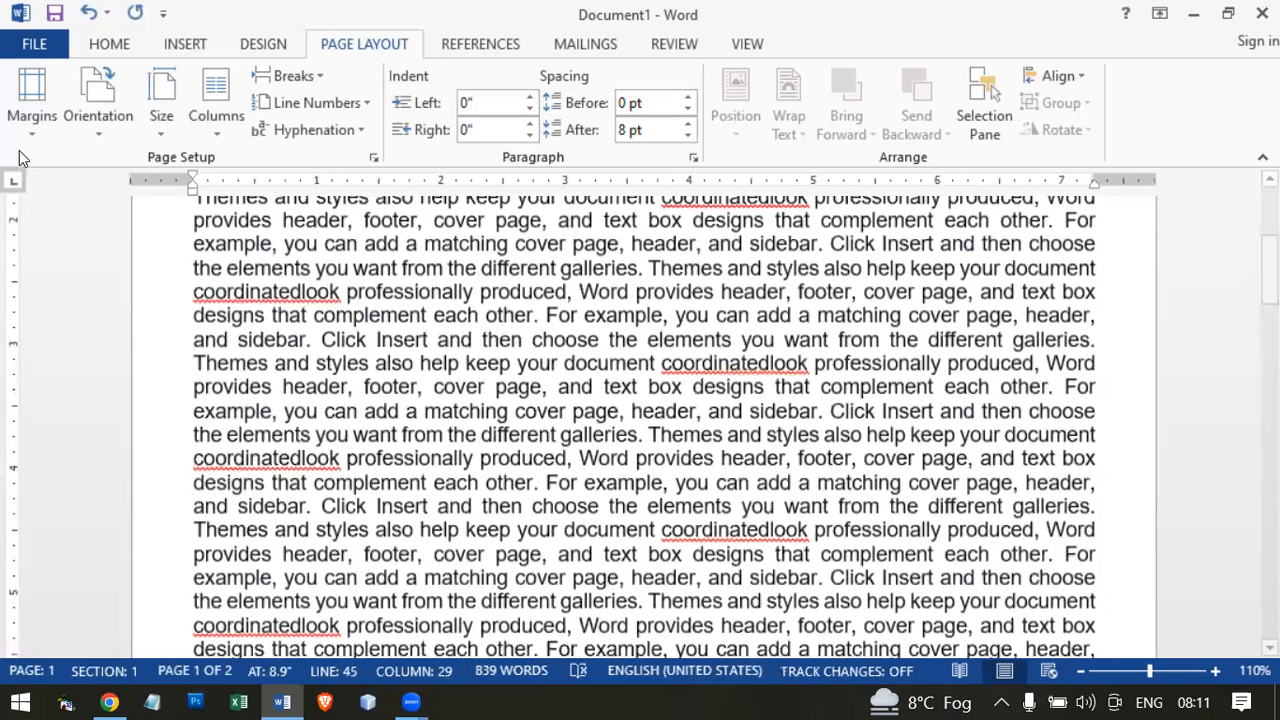
# Set a custom gutter of 0.25" for the whole document and return to the start of the text.
pyautogui.click(28, 115)
pyautogui.click(88, 548)
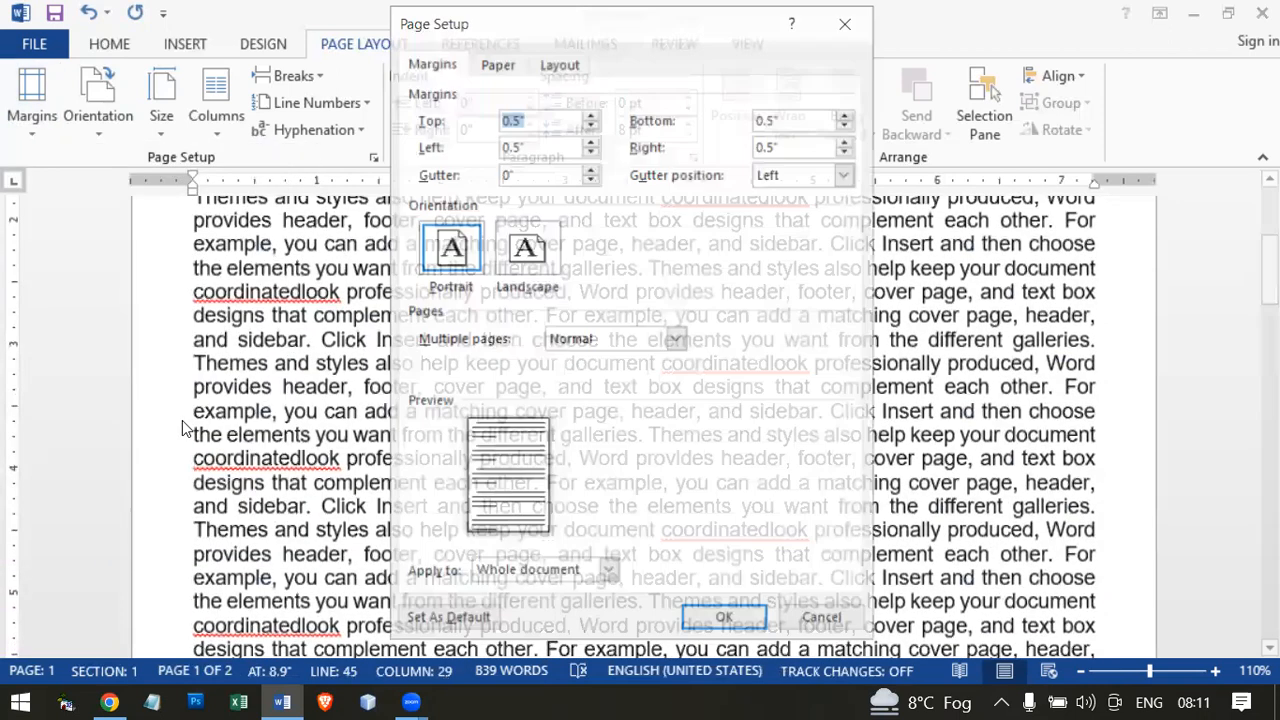
pyautogui.doubleClick(528, 174)
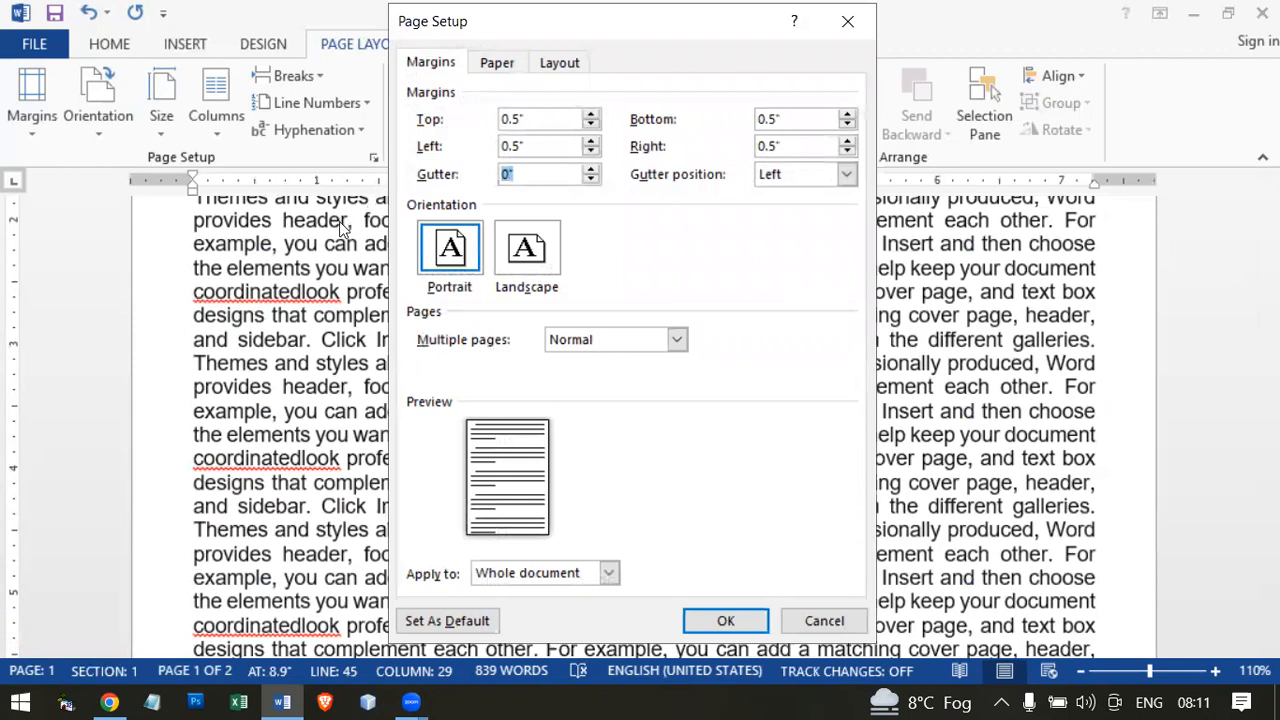
pyautogui.write('.25')
pyautogui.press('Return')
pyautogui.scroll(5, 219, 341)
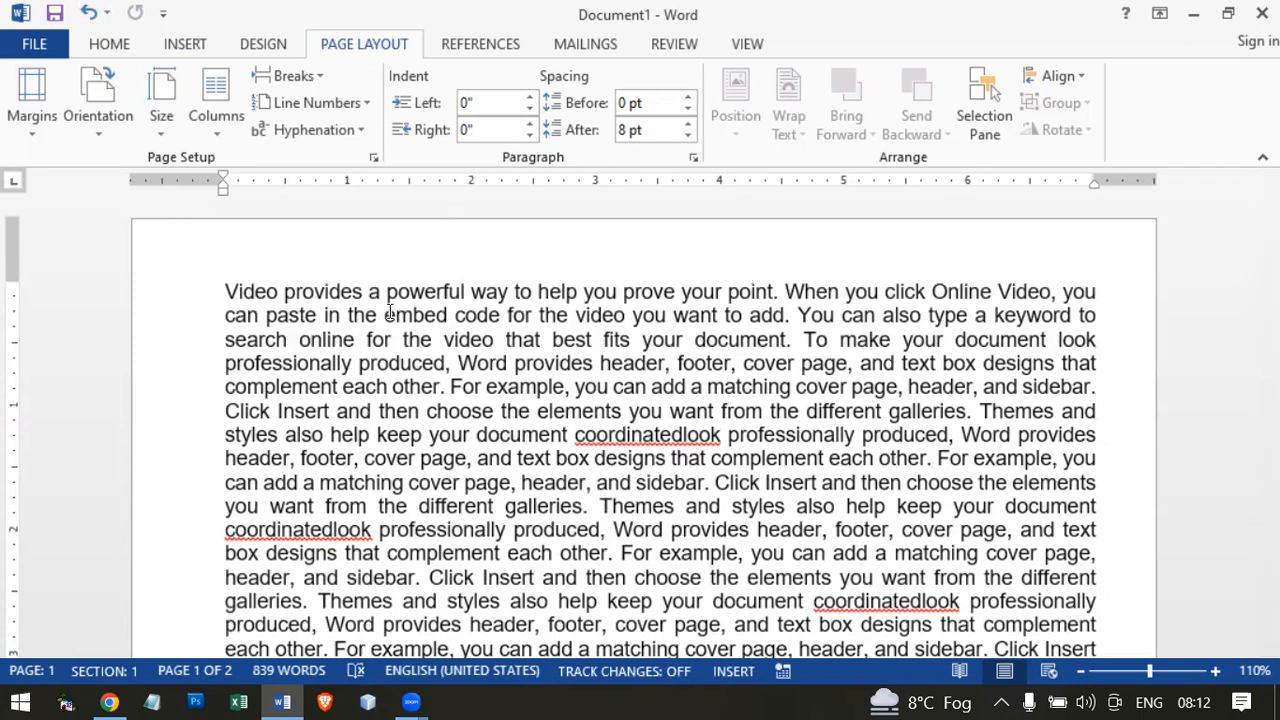
# Examine the gutter size and the Left and Top gutter position options in the custom margin settings, keeping Left.
pyautogui.click(32, 100)
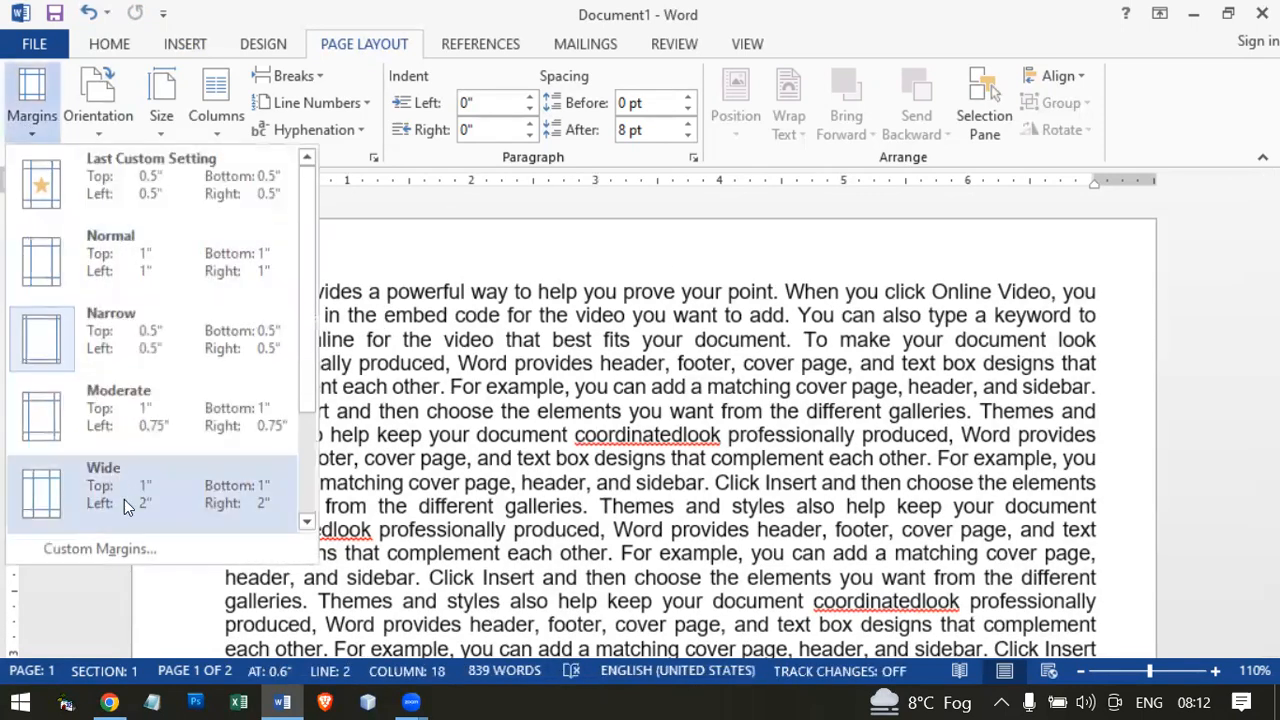
pyautogui.click(120, 552)
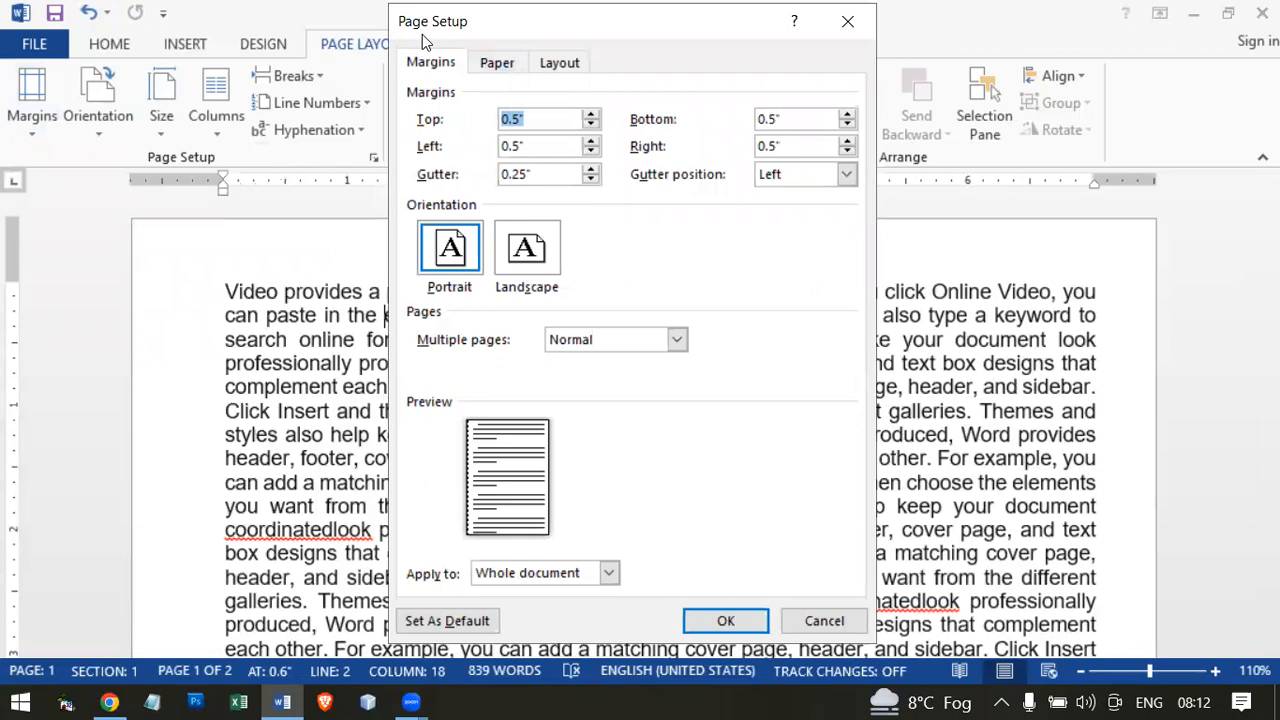
pyautogui.moveTo(403, 36); pyautogui.dragTo(204, 79)
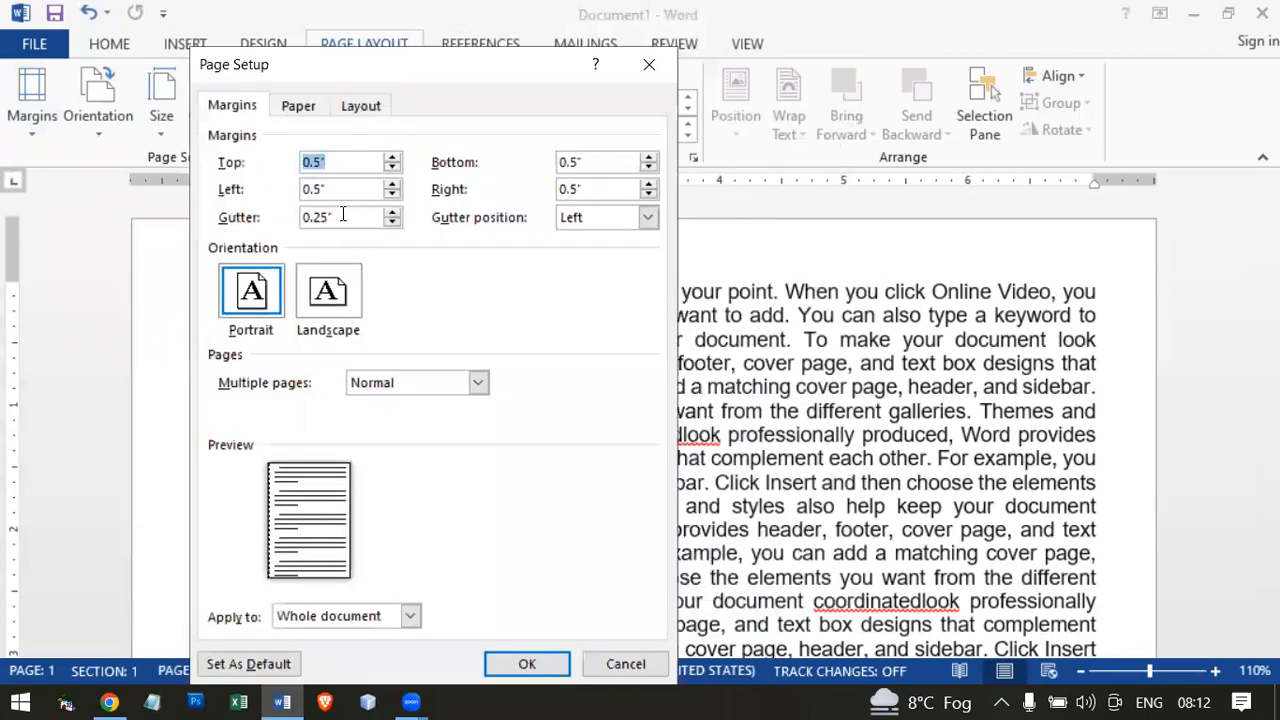
pyautogui.moveTo(346, 217); pyautogui.dragTo(271, 216)
pyautogui.click(600, 224)
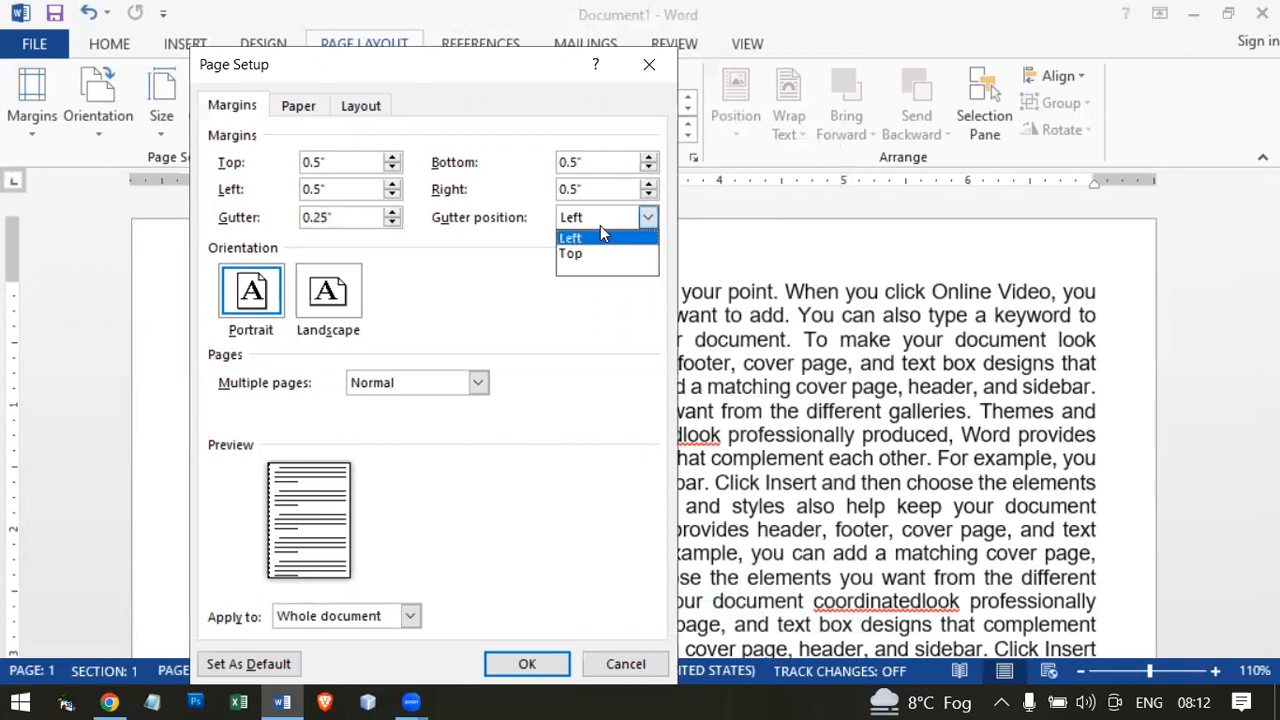
pyautogui.click(417, 270)
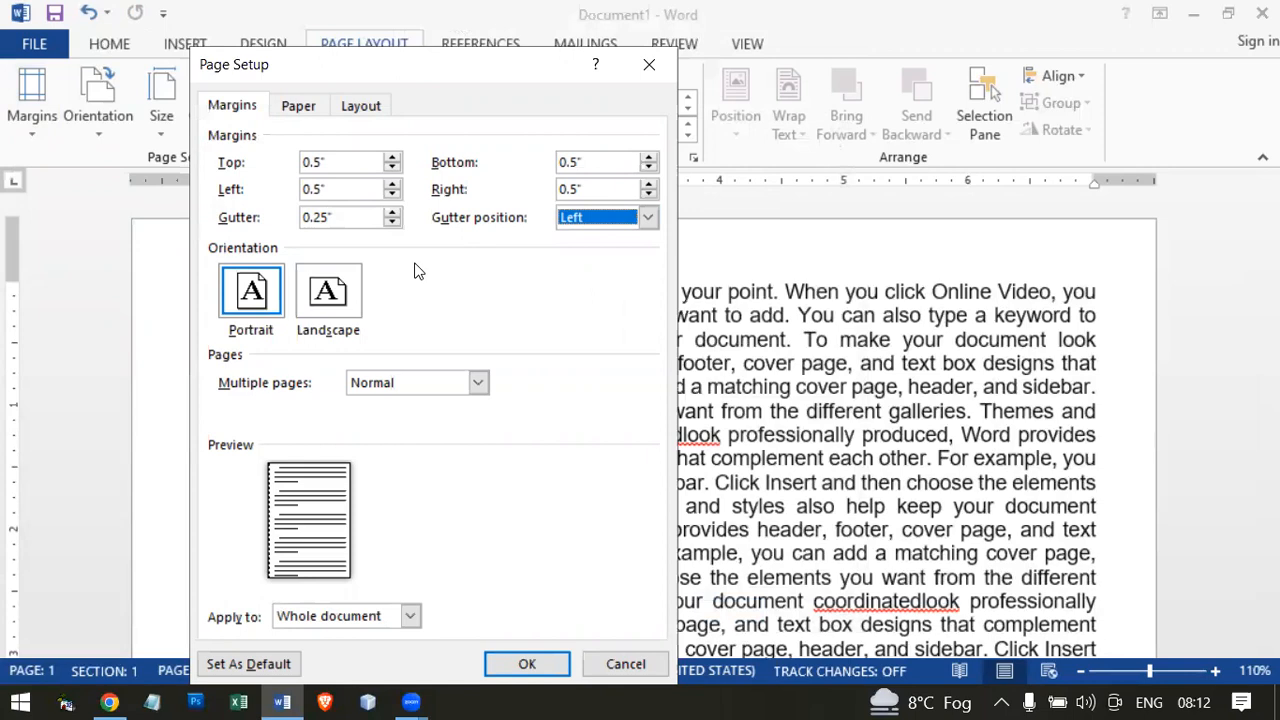
pyautogui.click(647, 217)
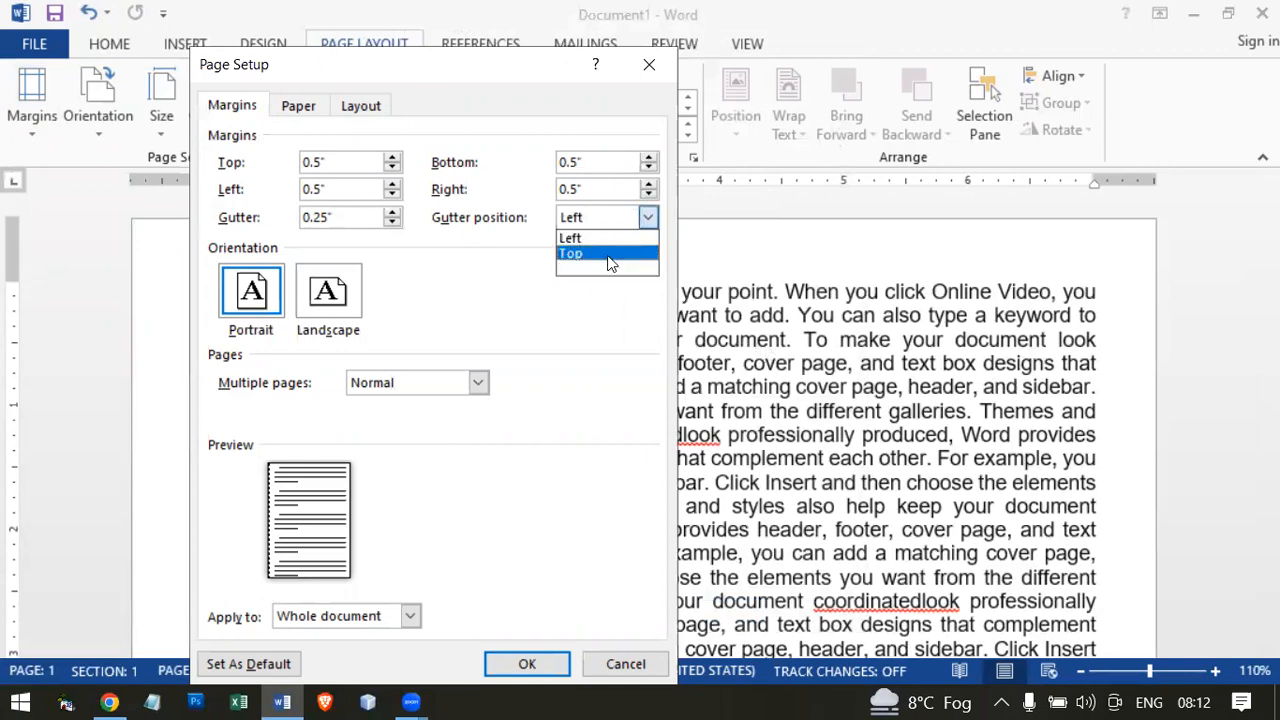
pyautogui.click(608, 239)
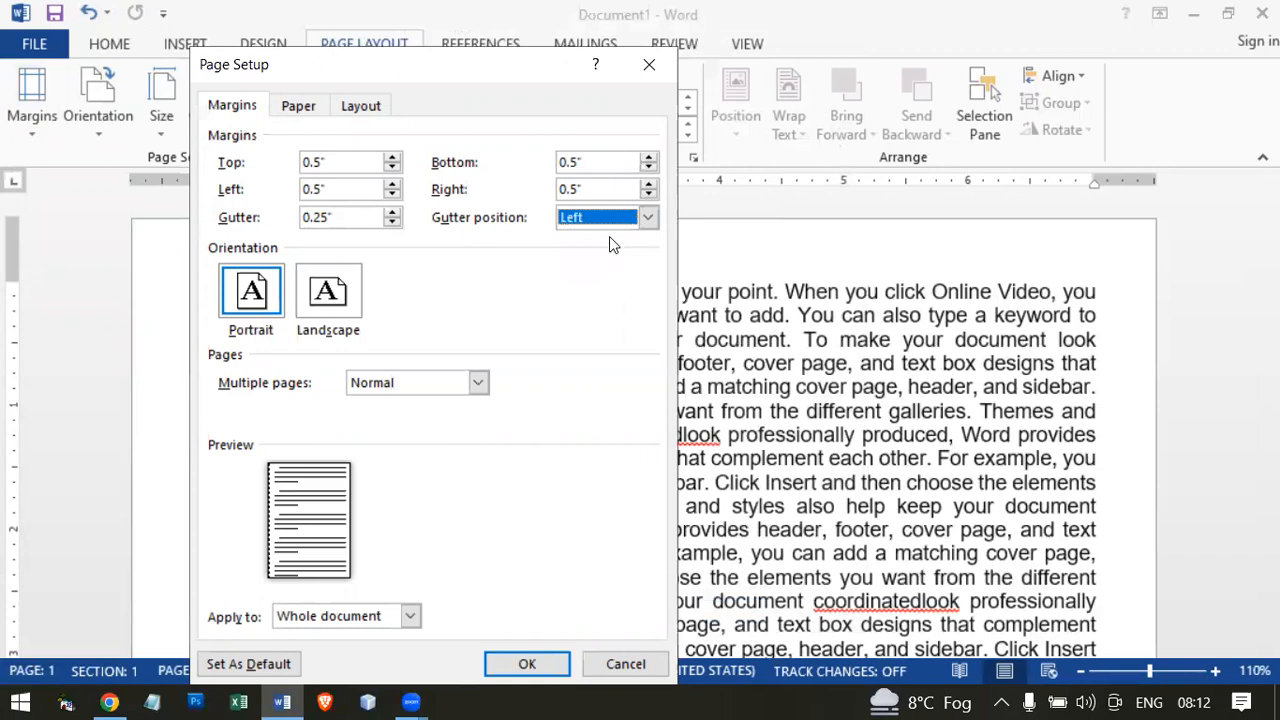
# Set the gutter position to Top and switch the page orientation to Landscape to compare the previews.
pyautogui.click(612, 217)
pyautogui.click(600, 254)
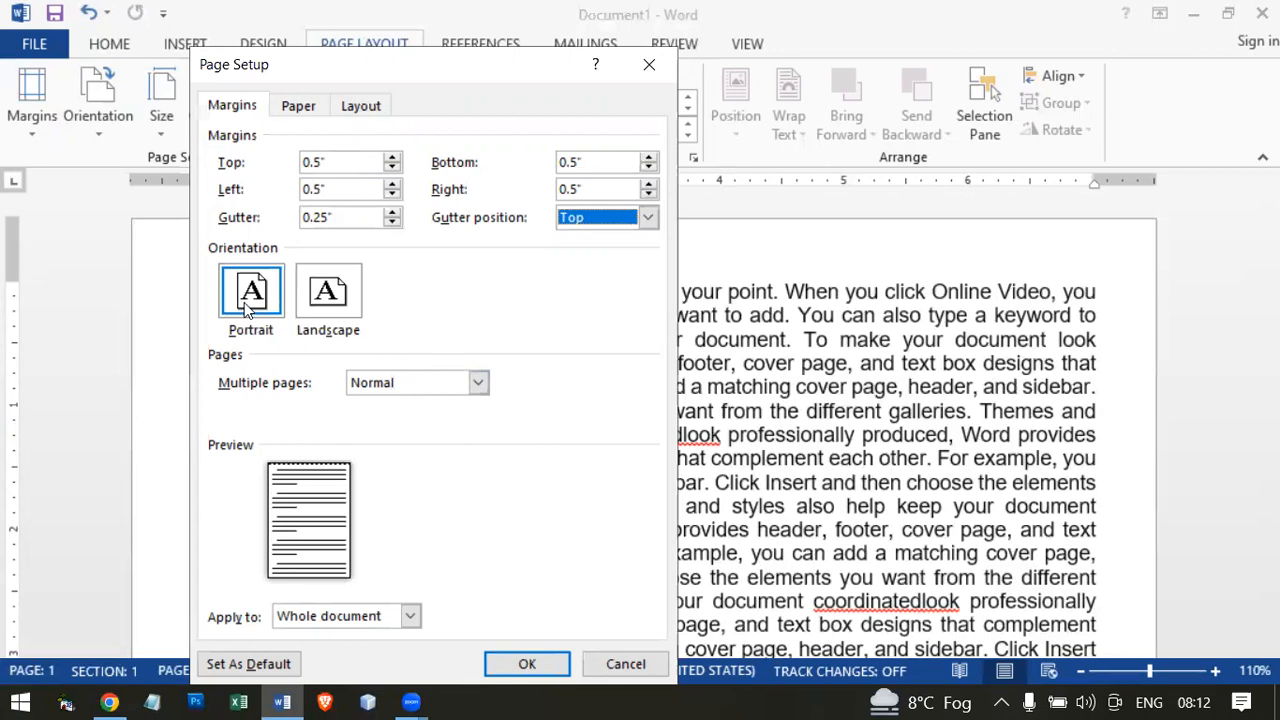
pyautogui.click(326, 296)
pyautogui.click(588, 228)
pyautogui.click(588, 254)
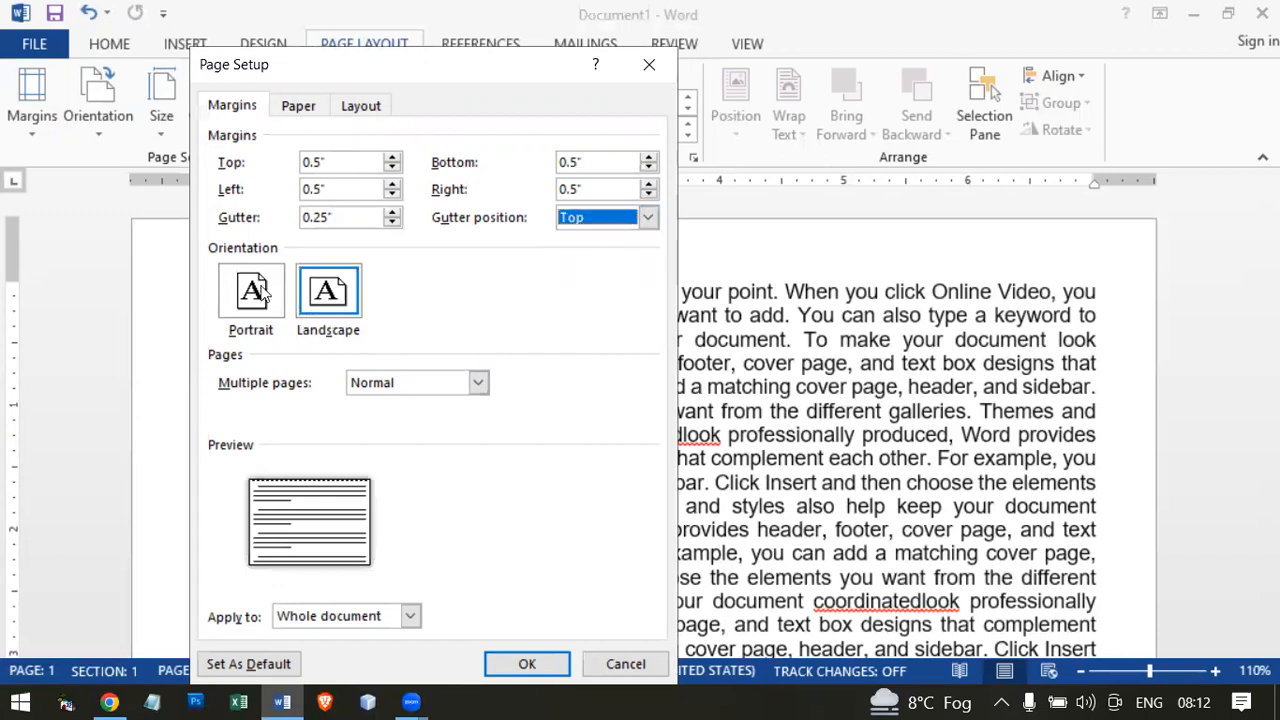
# Return the page orientation to Portrait and the gutter position to Left, and apply the page setup.
pyautogui.click(262, 295)
pyautogui.click(585, 222)
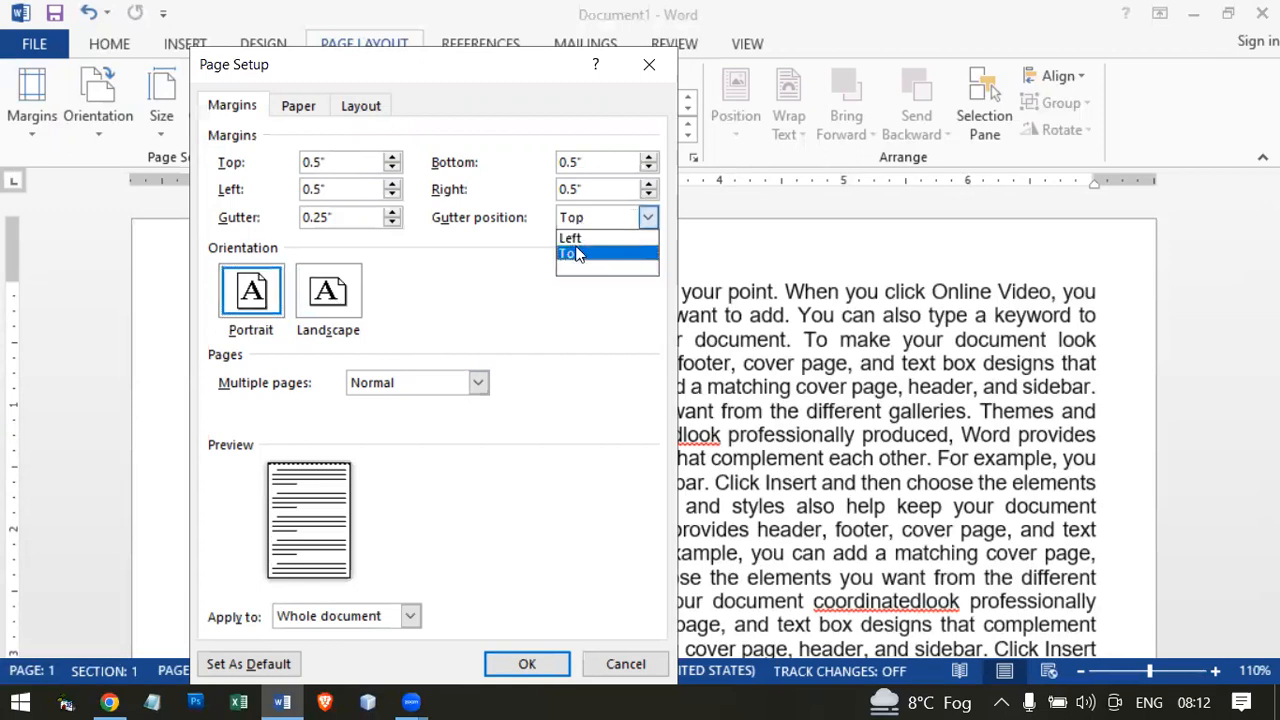
pyautogui.click(578, 240)
pyautogui.click(526, 663)
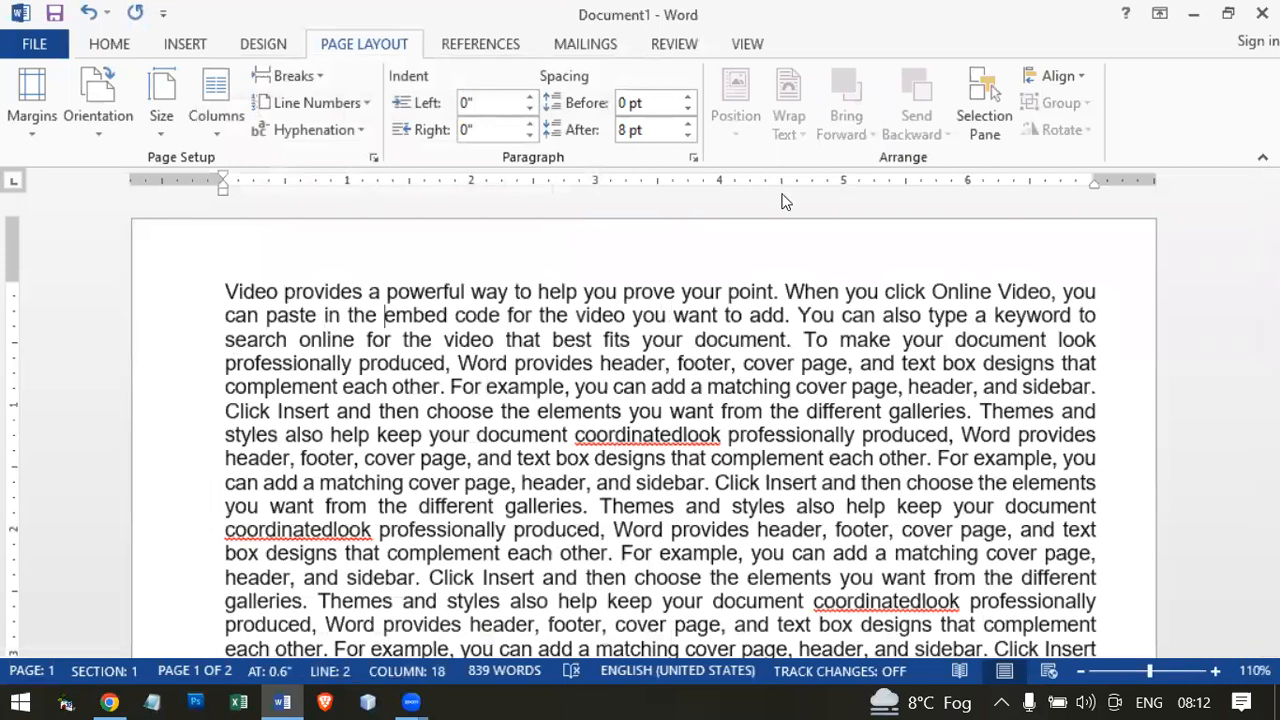
# Apply the Normal margin preset, with 1" on every side, to the document.
pyautogui.click(188, 46)
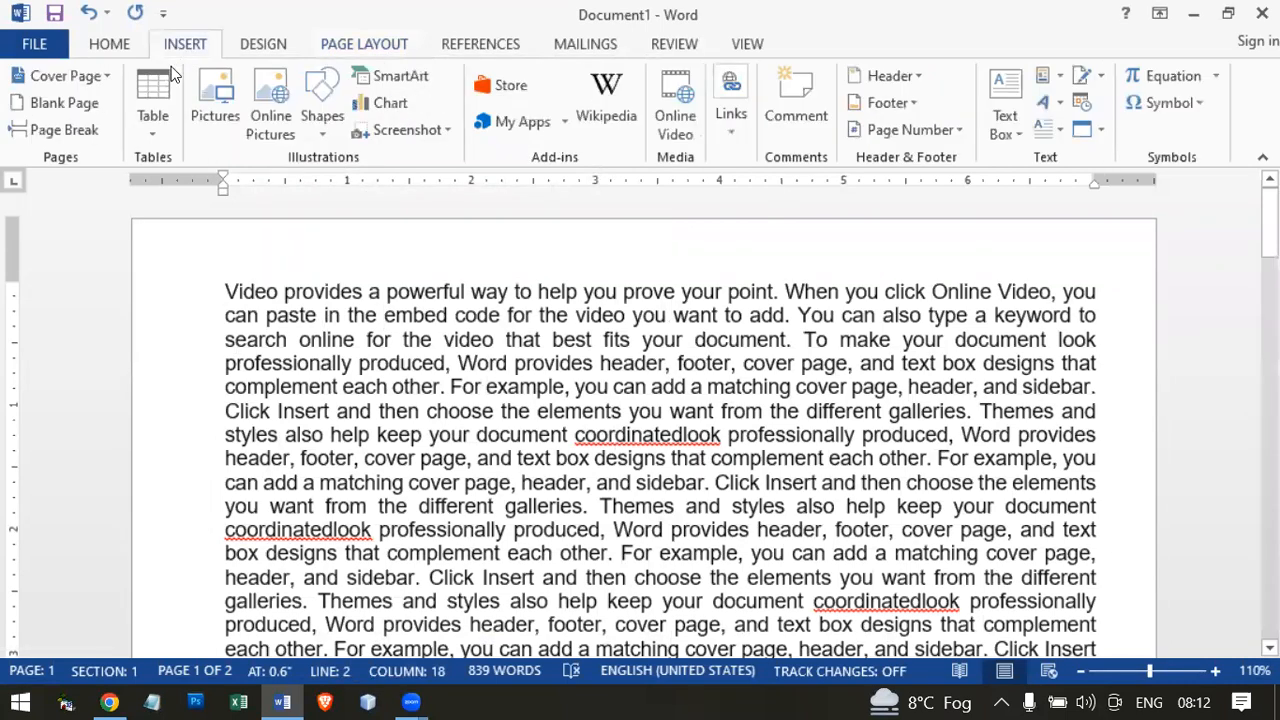
pyautogui.click(362, 46)
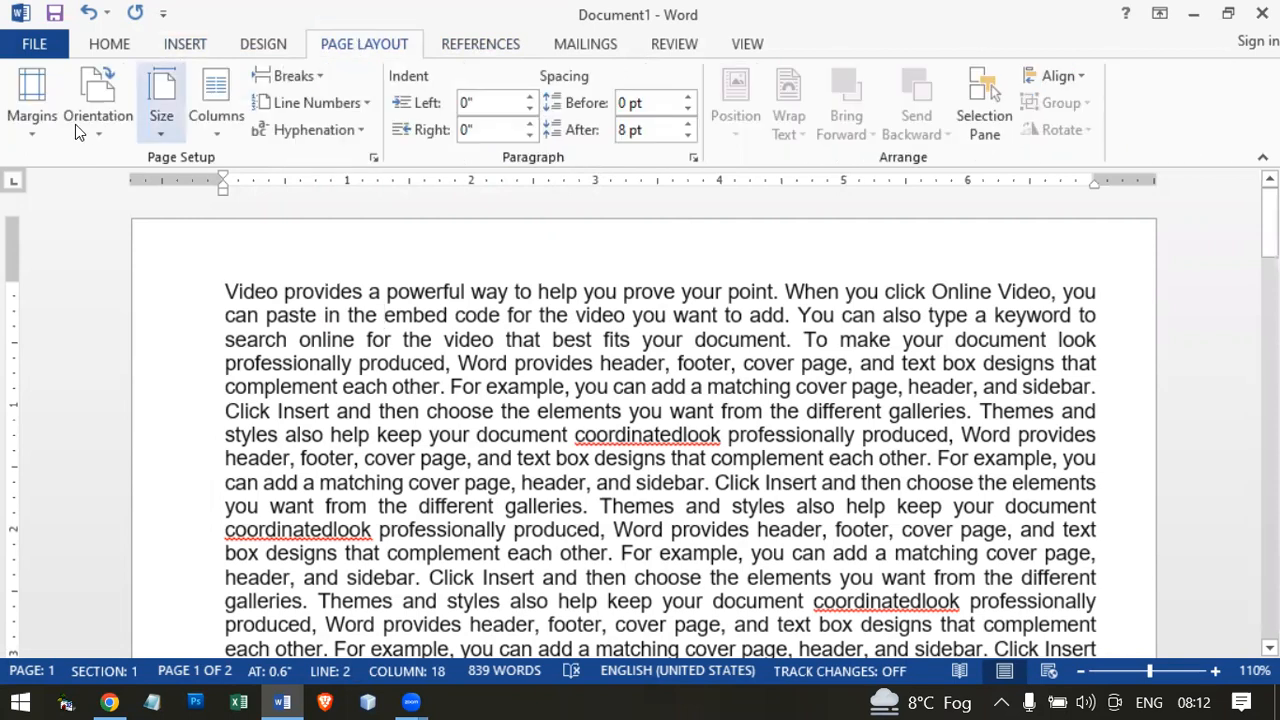
pyautogui.click(36, 118)
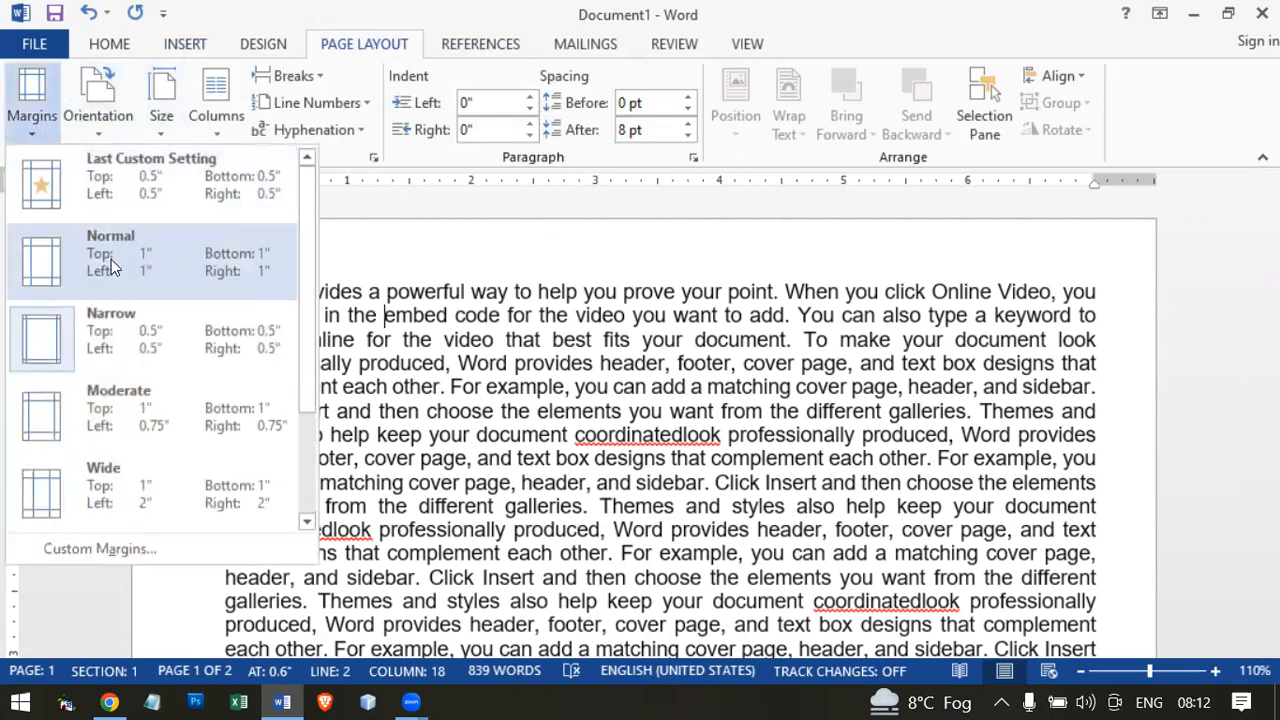
pyautogui.click(165, 257)
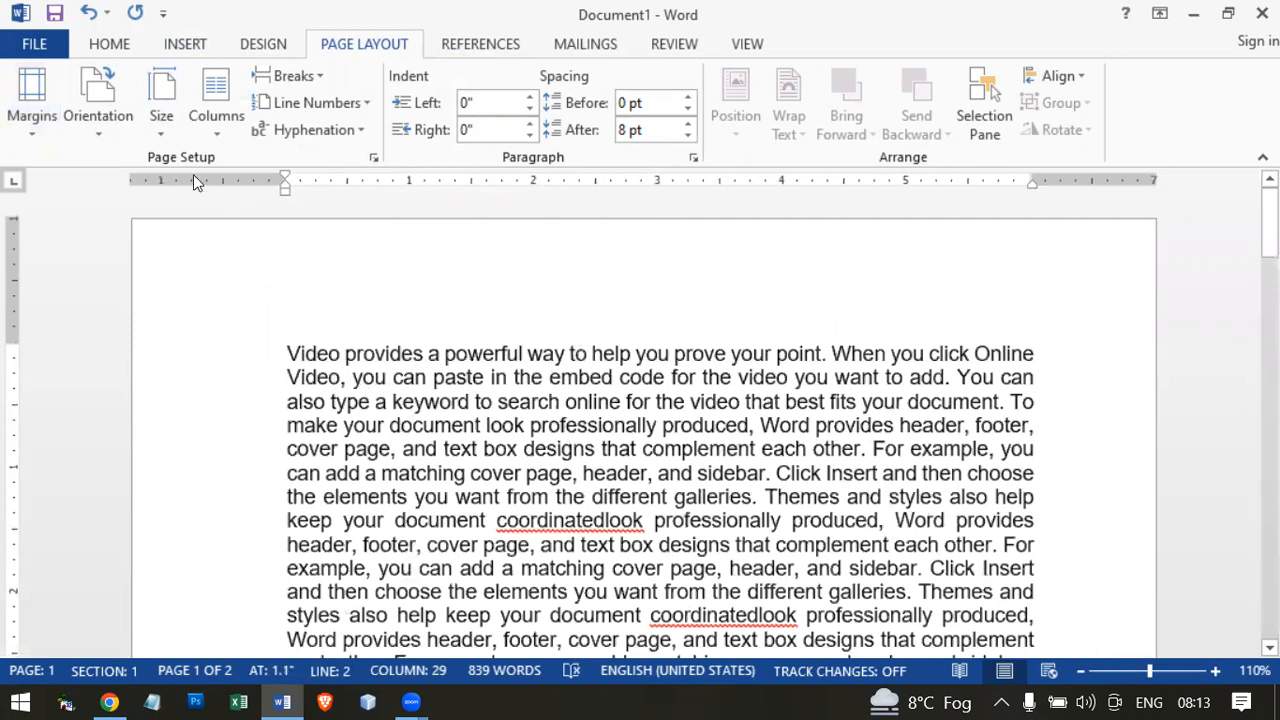
# Set the custom gutter to 0" for the whole document.
pyautogui.click(34, 136)
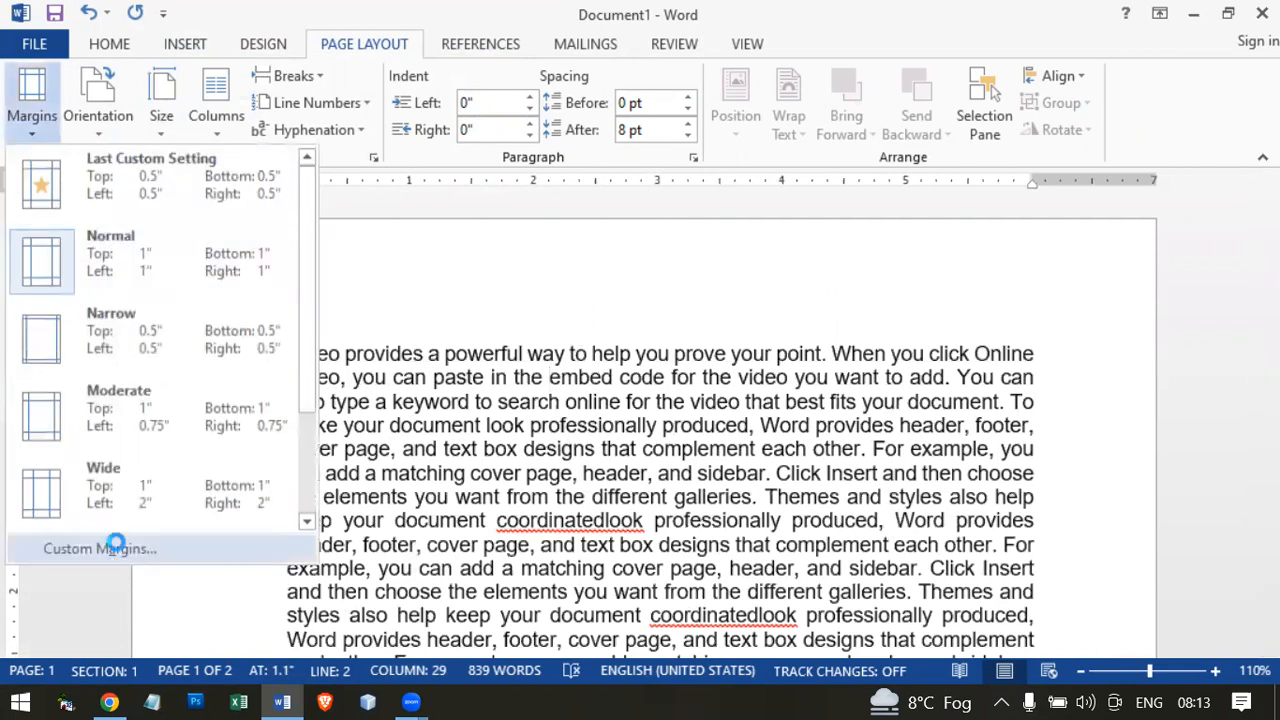
pyautogui.click(105, 548)
pyautogui.moveTo(346, 199); pyautogui.dragTo(105, 180)
pyautogui.write('0')
pyautogui.press('Return')
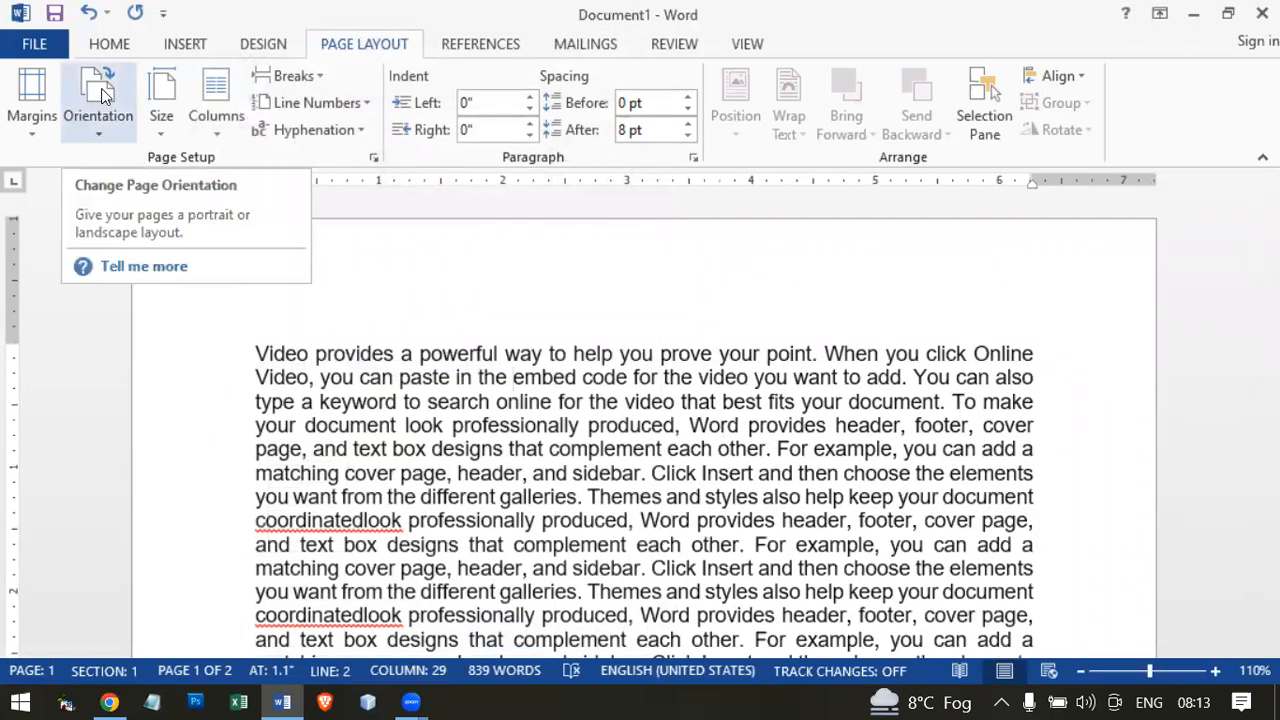
# Examine the first page's bottom margin at the page break and return to the document's start.
pyautogui.click(190, 44)
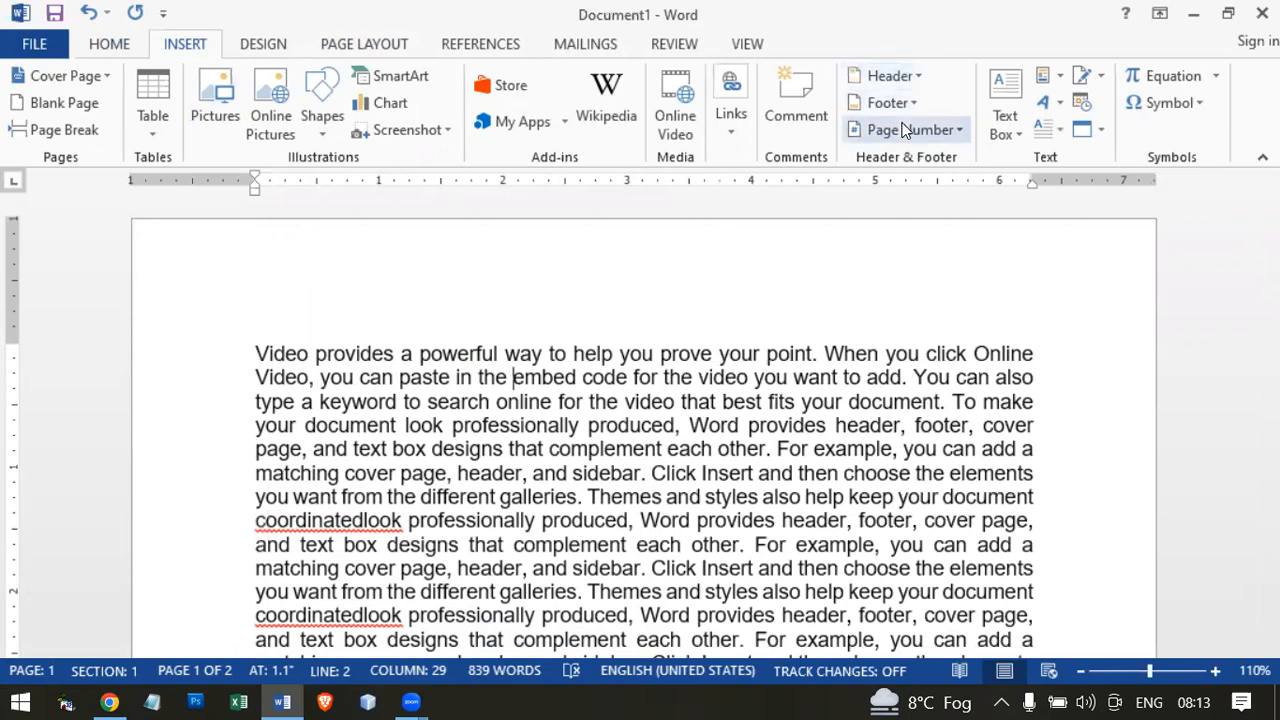
pyautogui.click(660, 355)
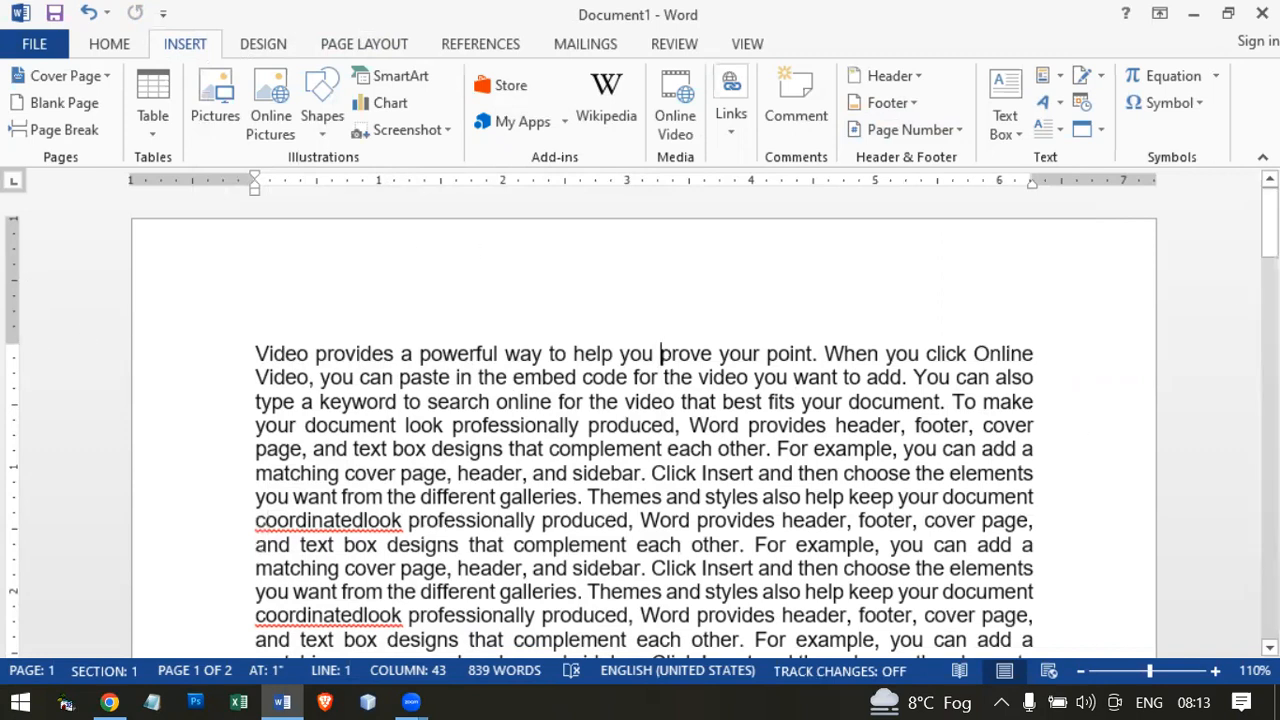
pyautogui.moveTo(1269, 227); pyautogui.dragTo(1269, 406)
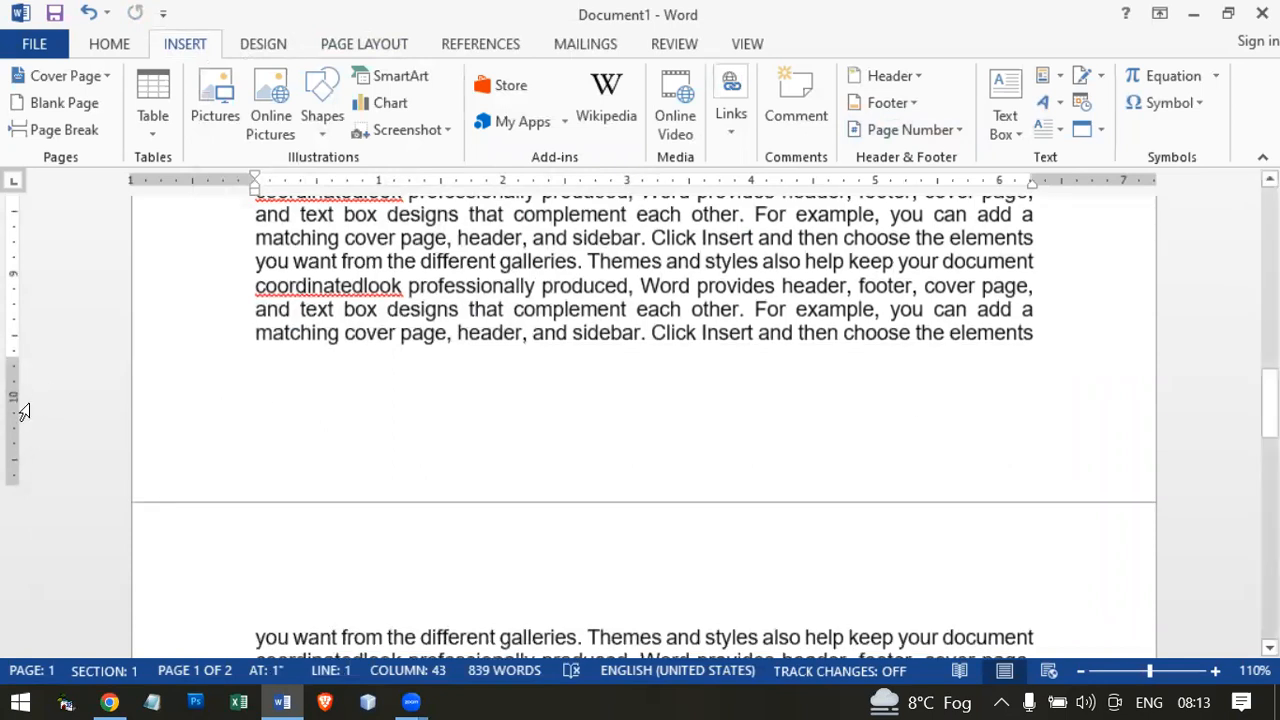
pyautogui.moveTo(12, 359); pyautogui.dragTo(12, 359)
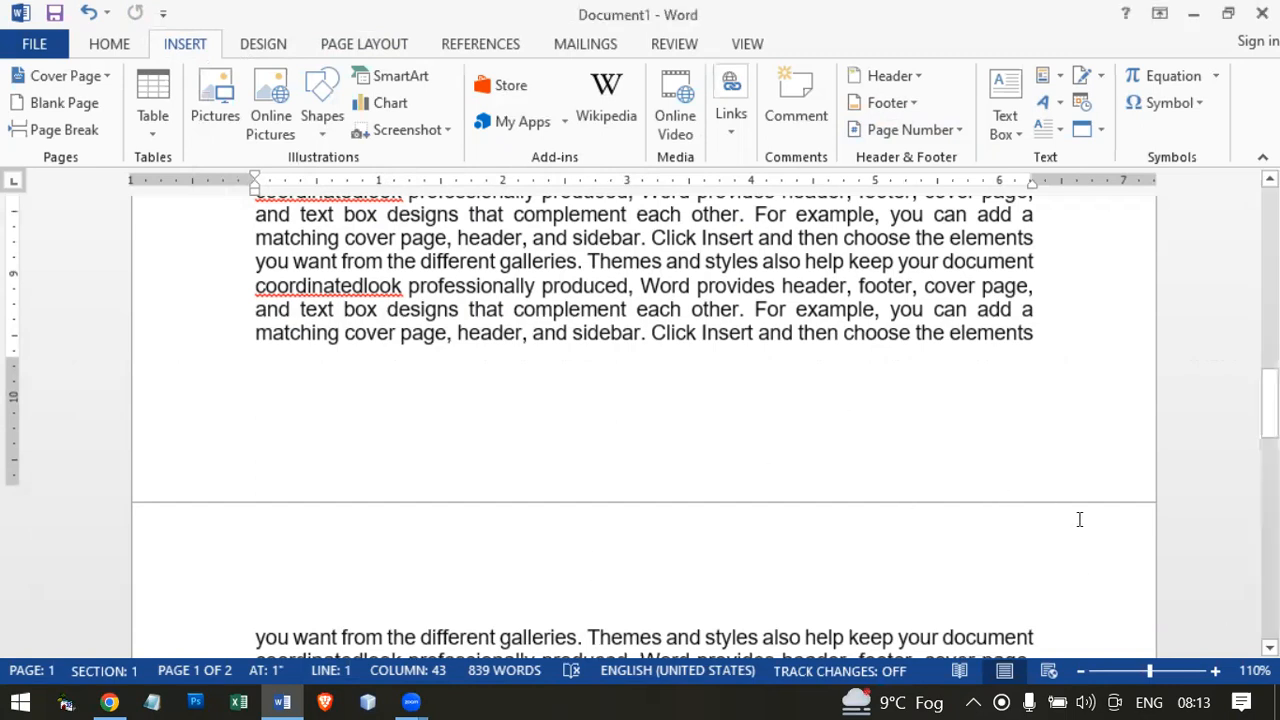
pyautogui.moveTo(1268, 400); pyautogui.dragTo(1268, 230)
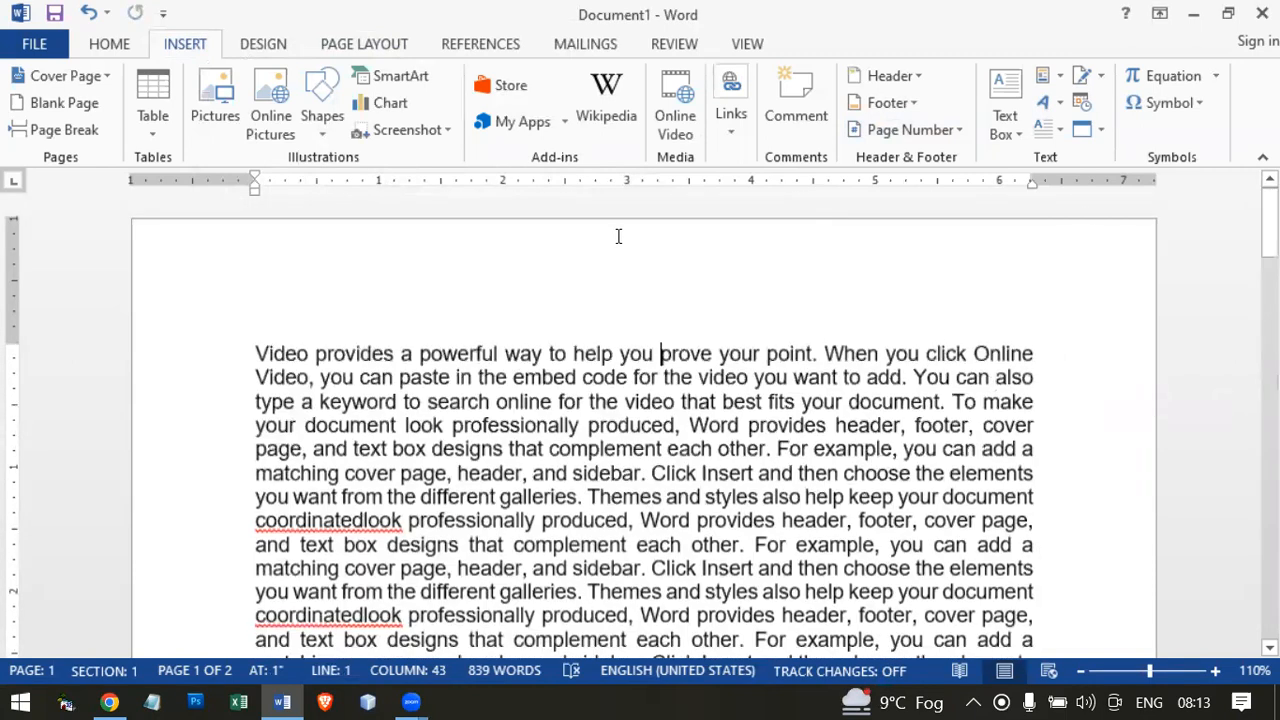
# Open the header area in the first page's top margin for viewing and return to the body text.
pyautogui.doubleClick(448, 268)
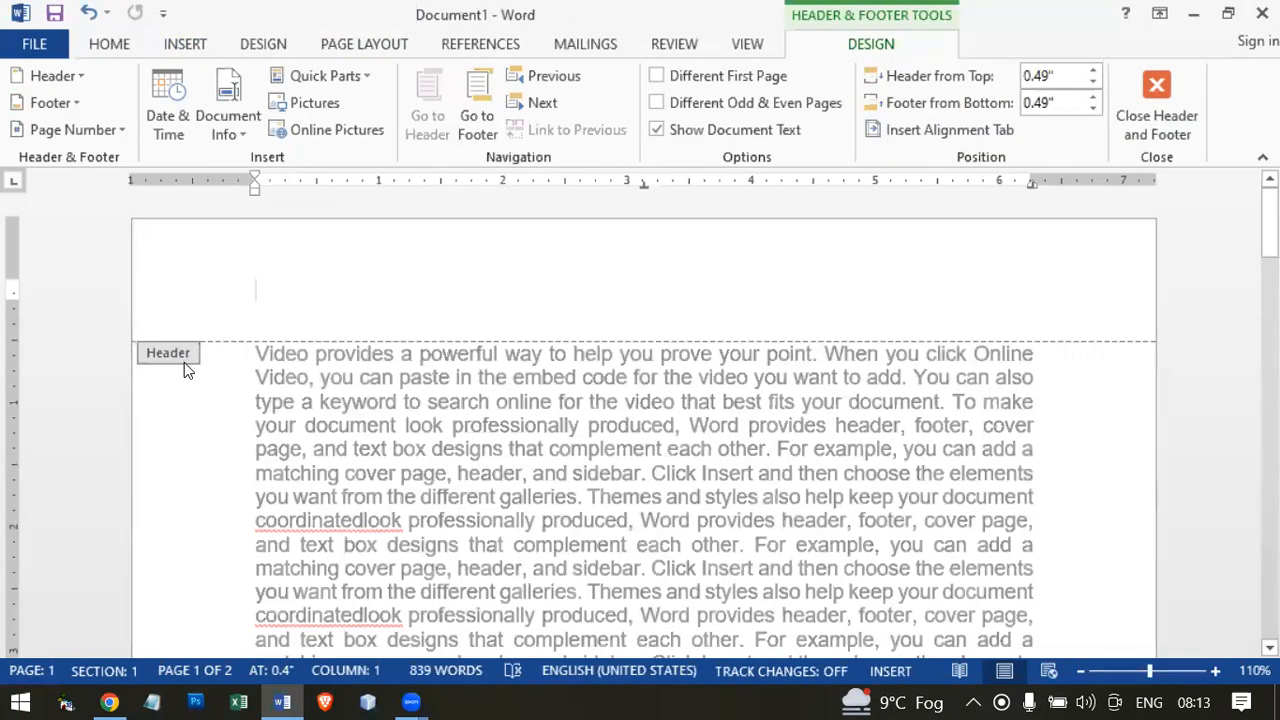
pyautogui.doubleClick(444, 474)
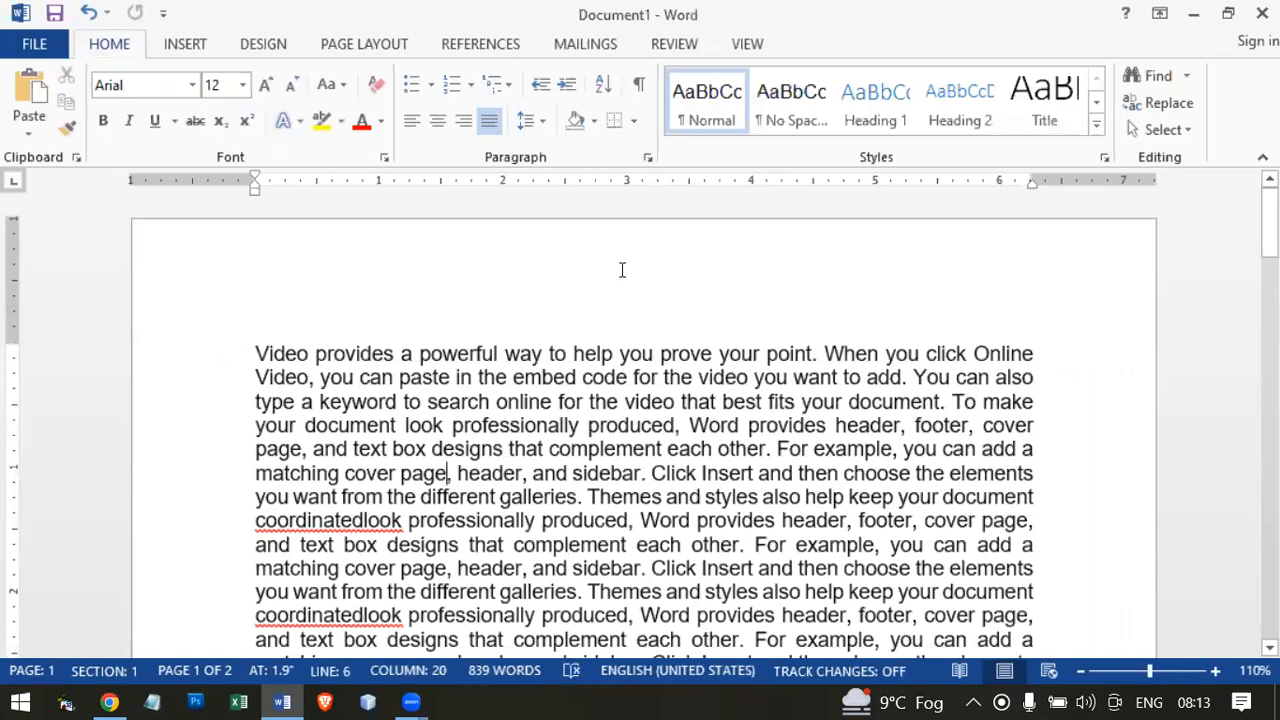
pyautogui.doubleClick(693, 251)
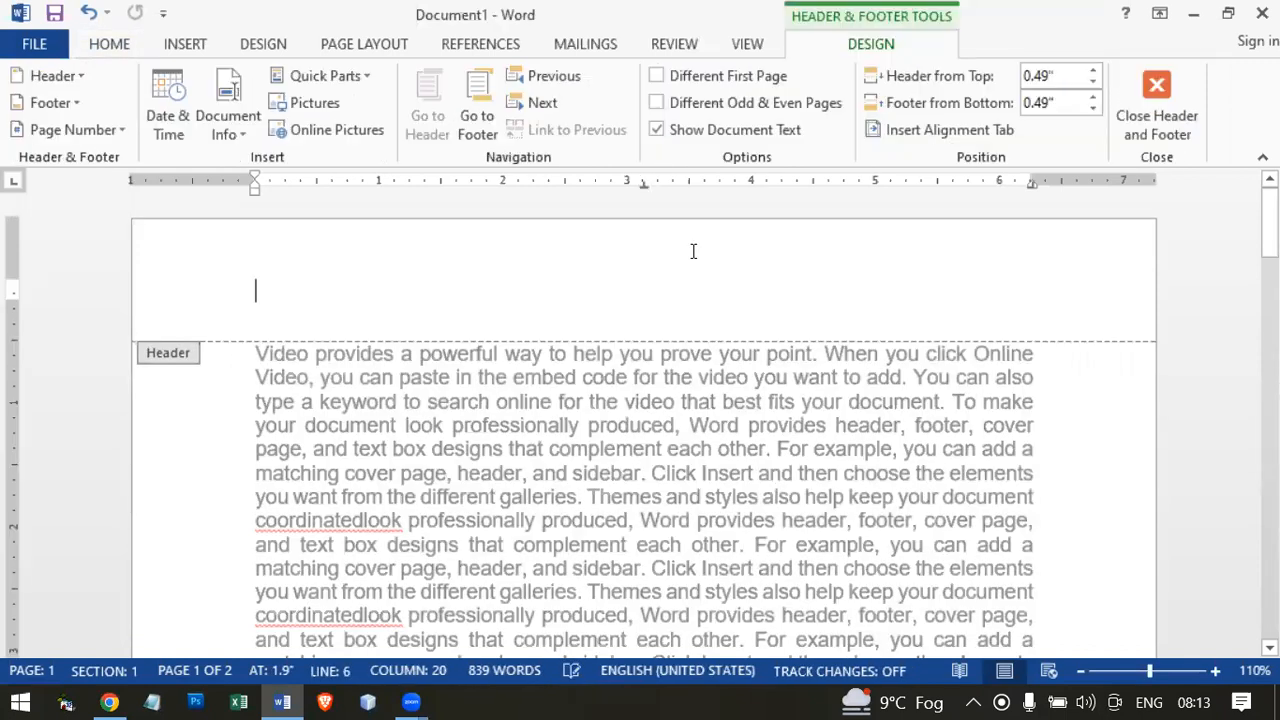
pyautogui.doubleClick(576, 494)
# Open the footer area in the first page's bottom margin for viewing and return to the body text.
pyautogui.scroll(-10, 573, 490)
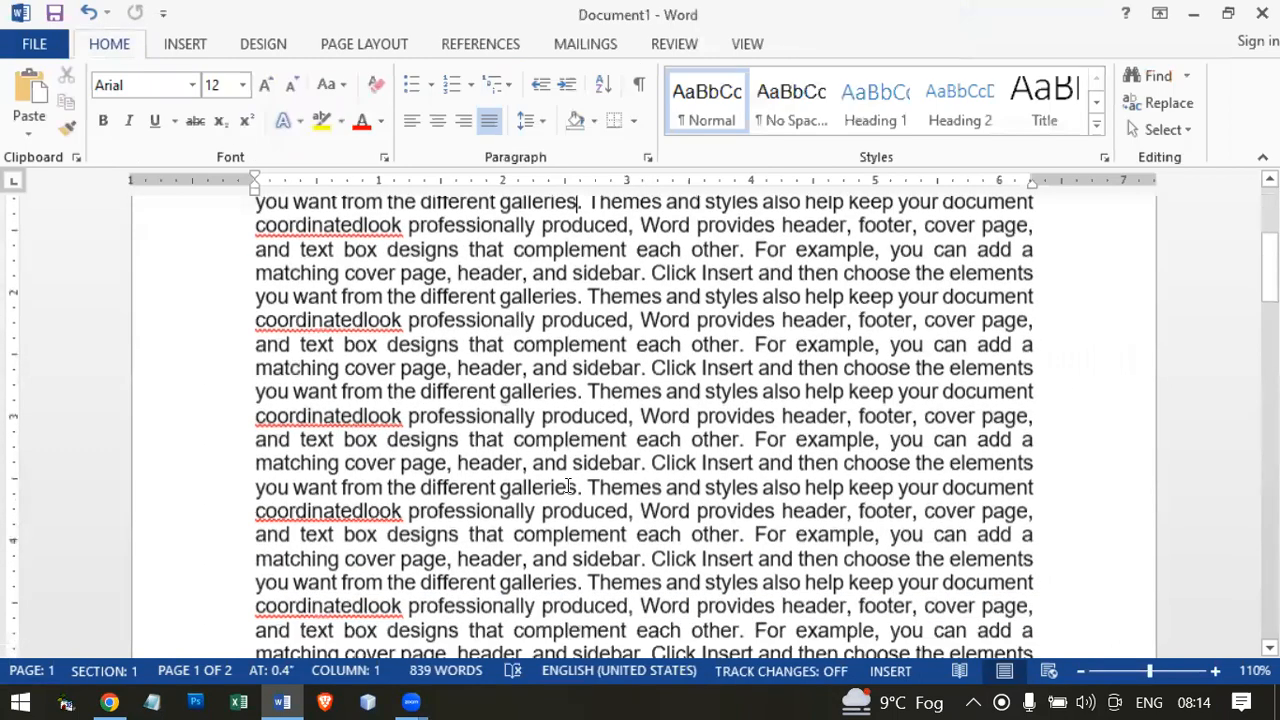
pyautogui.scroll(-8, 614, 482)
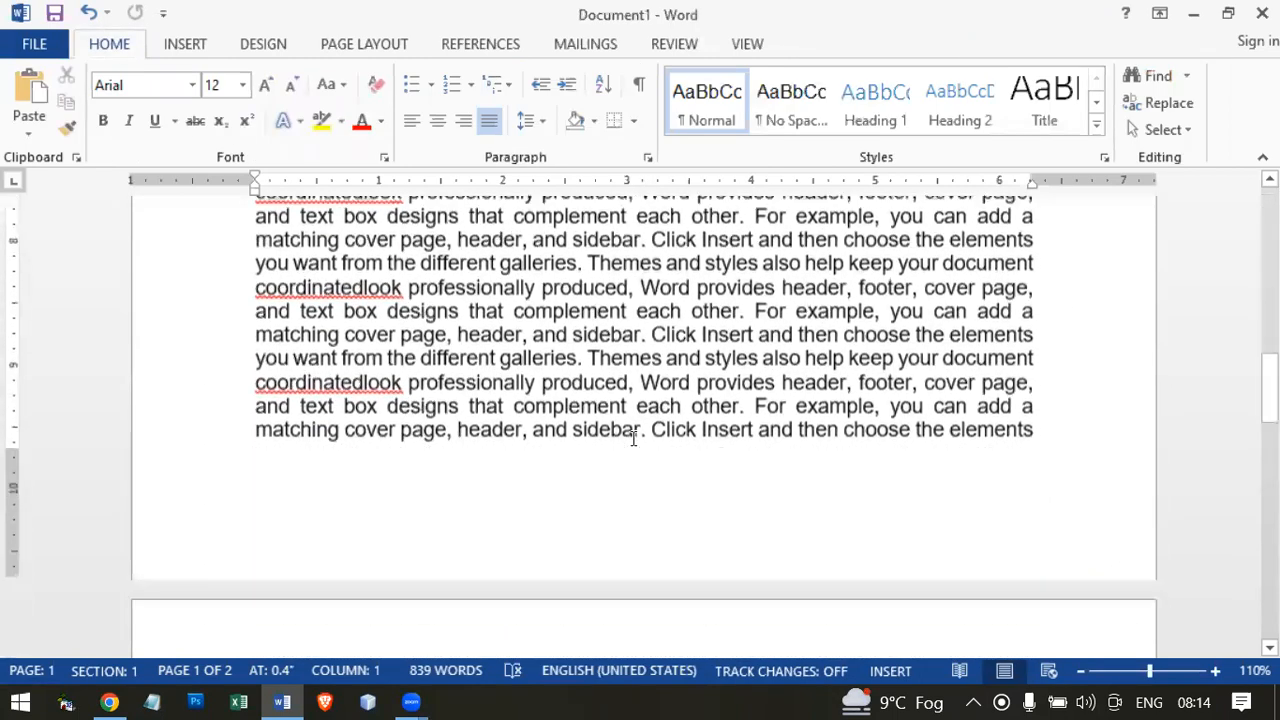
pyautogui.doubleClick(571, 452)
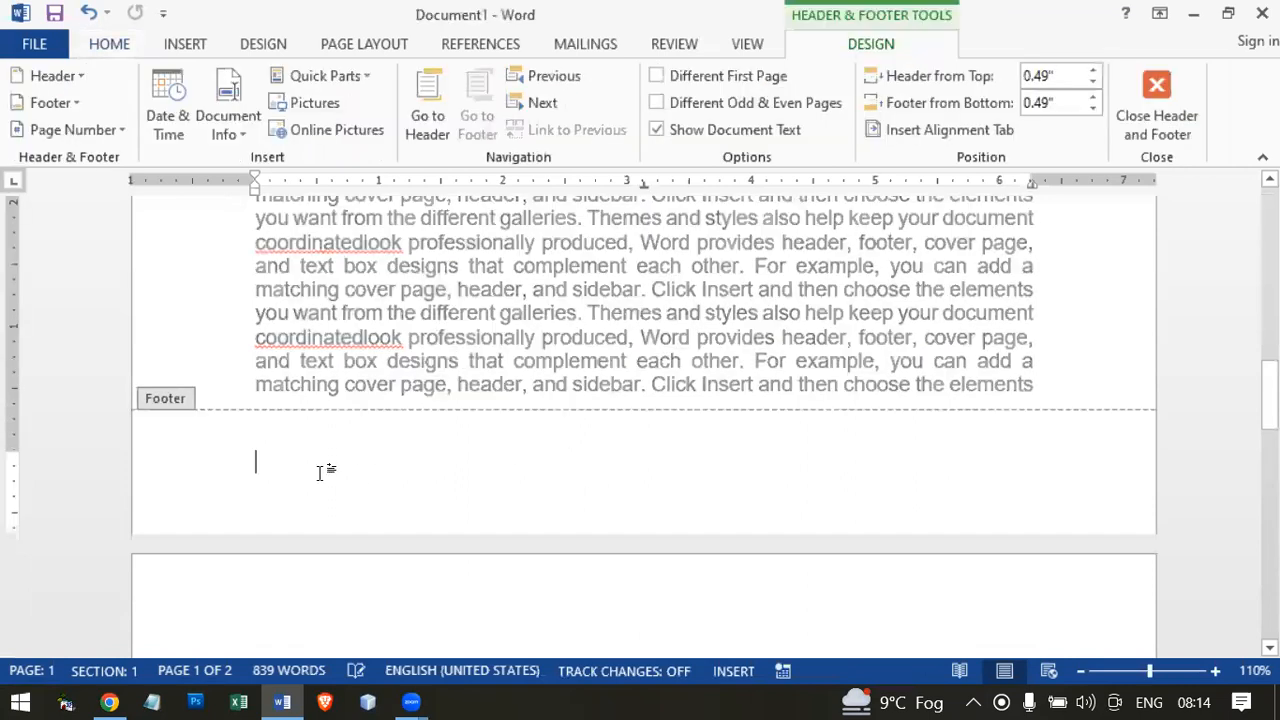
pyautogui.doubleClick(623, 265)
pyautogui.scroll(10, 630, 308)
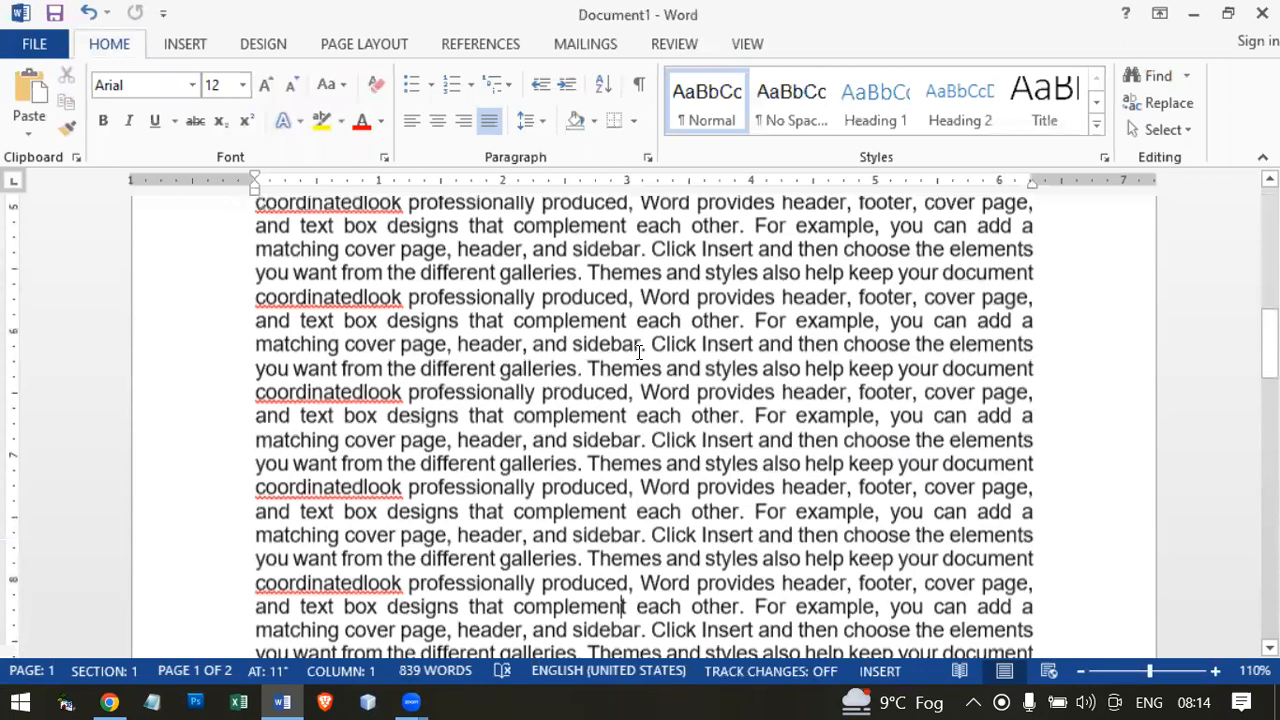
# Enter "M S Word Insert Menu" centred in the first page's header and return to the body text.
pyautogui.scroll(5, 640, 352)
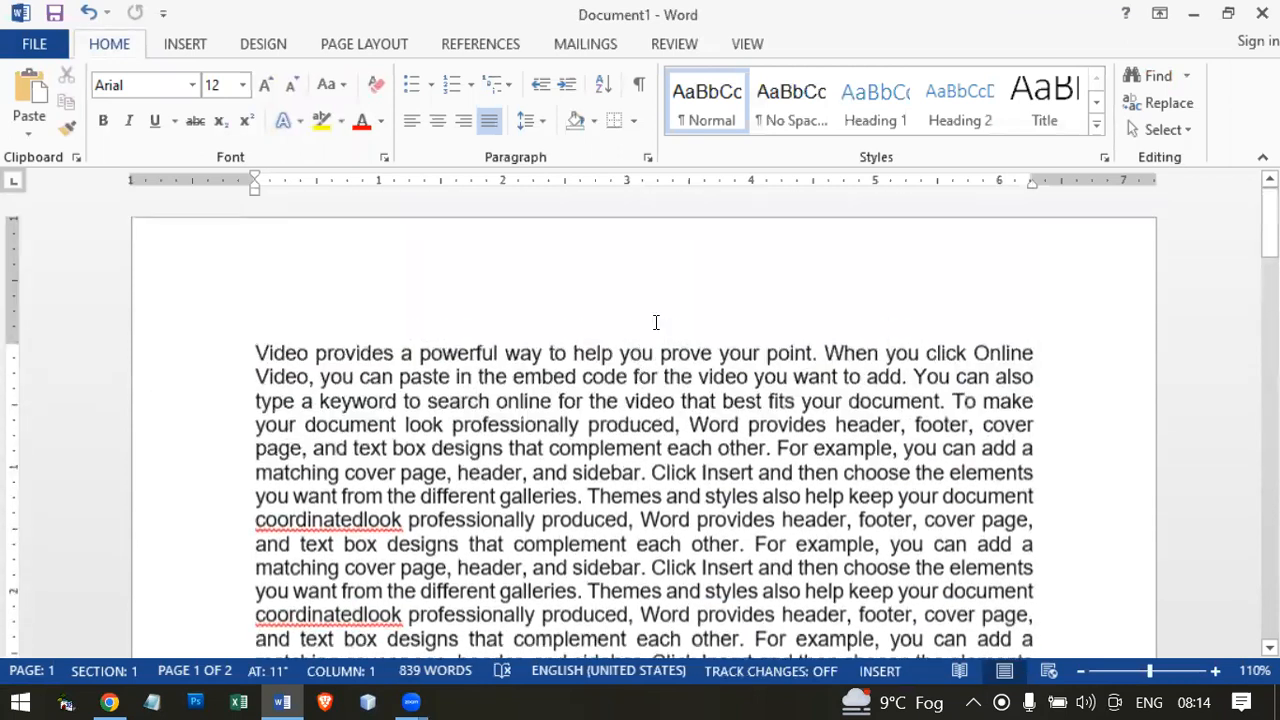
pyautogui.doubleClick(695, 251)
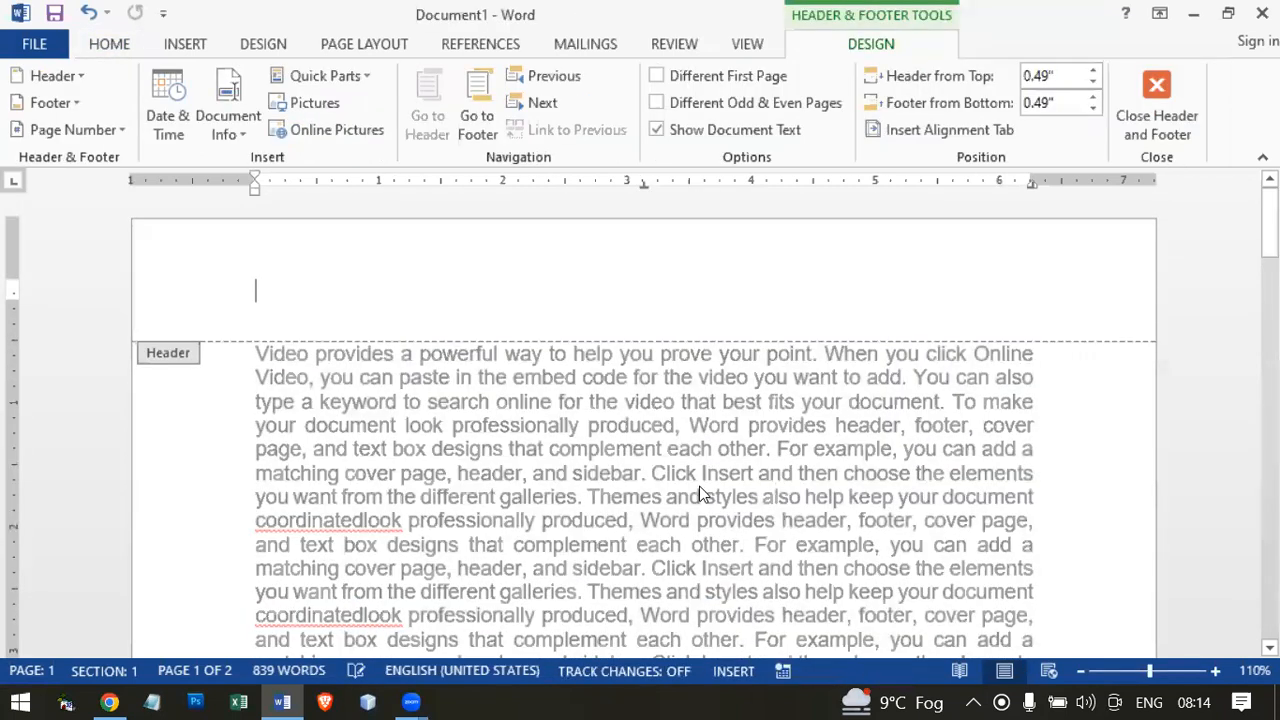
pyautogui.press('Tab')
pyautogui.press('Tab')
pyautogui.press('Home')
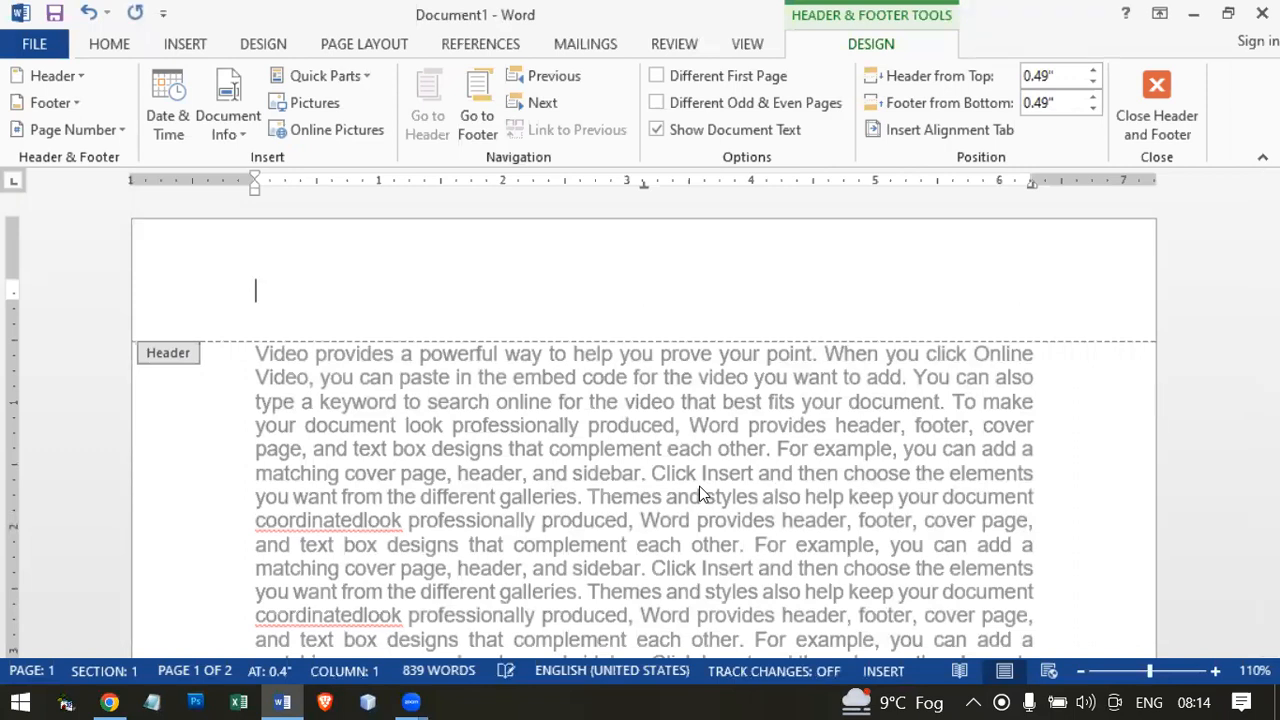
pyautogui.press('Tab')
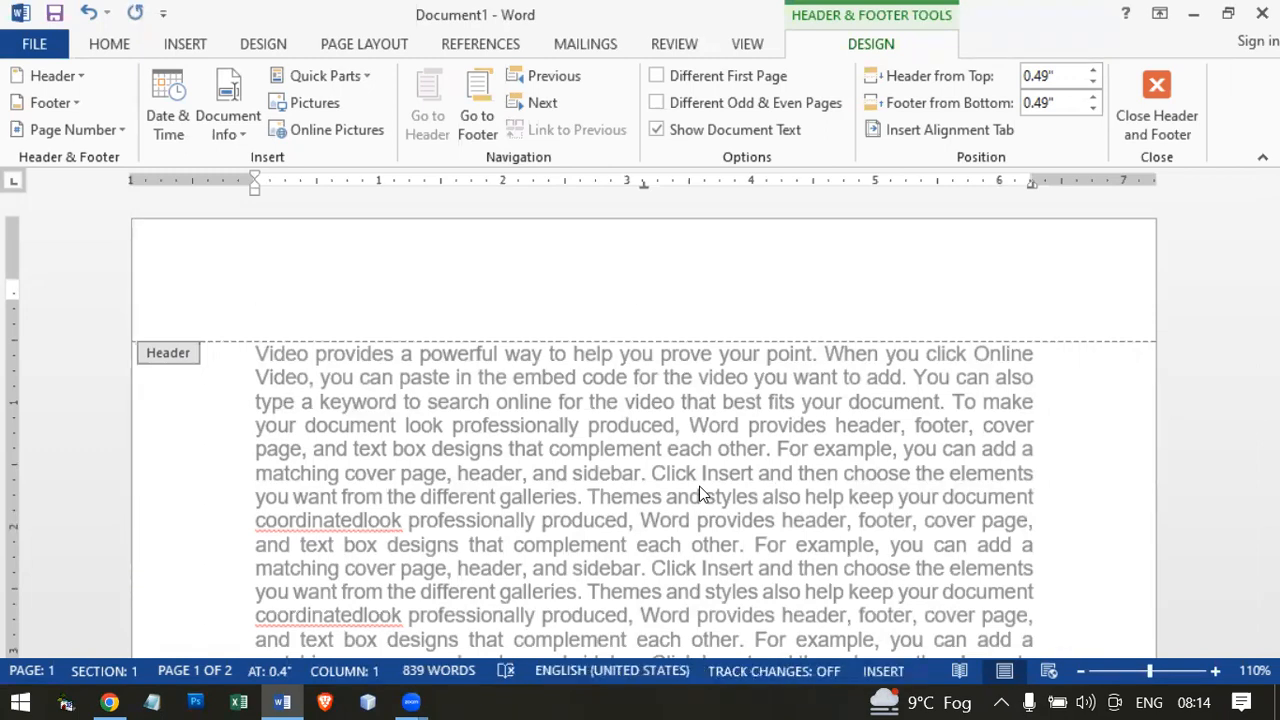
pyautogui.write('M S Word ')
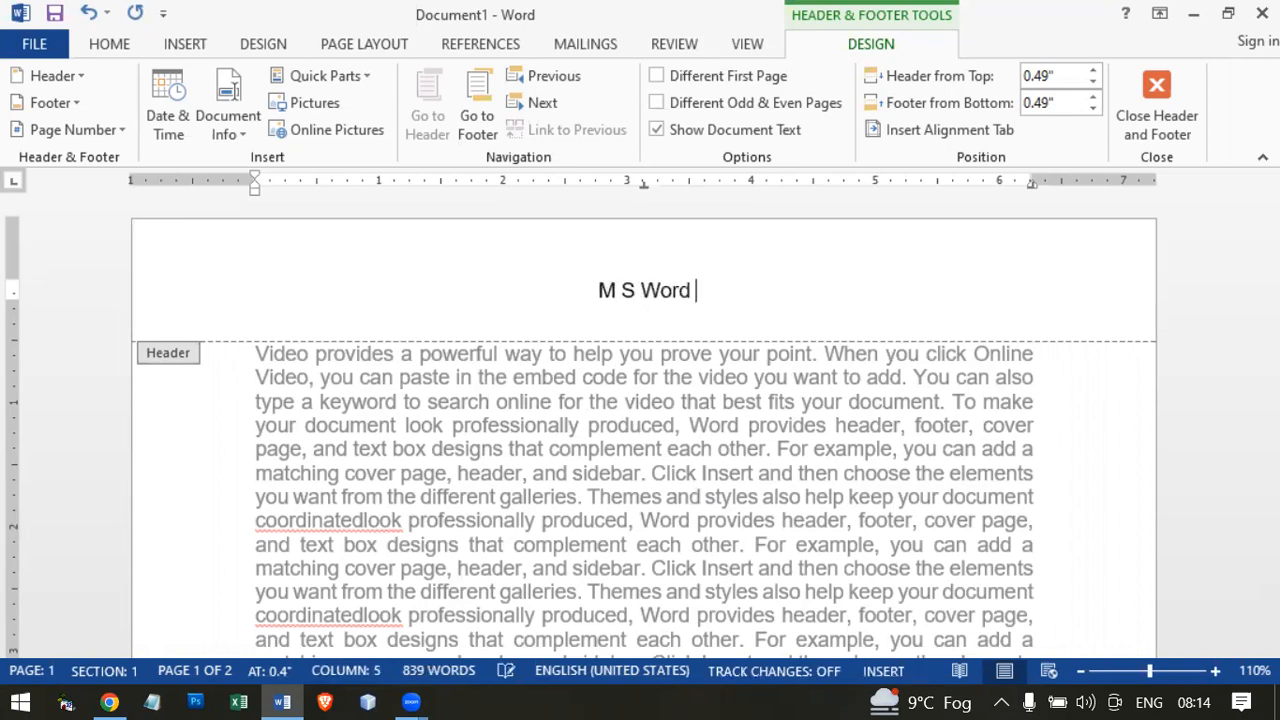
pyautogui.write('In')
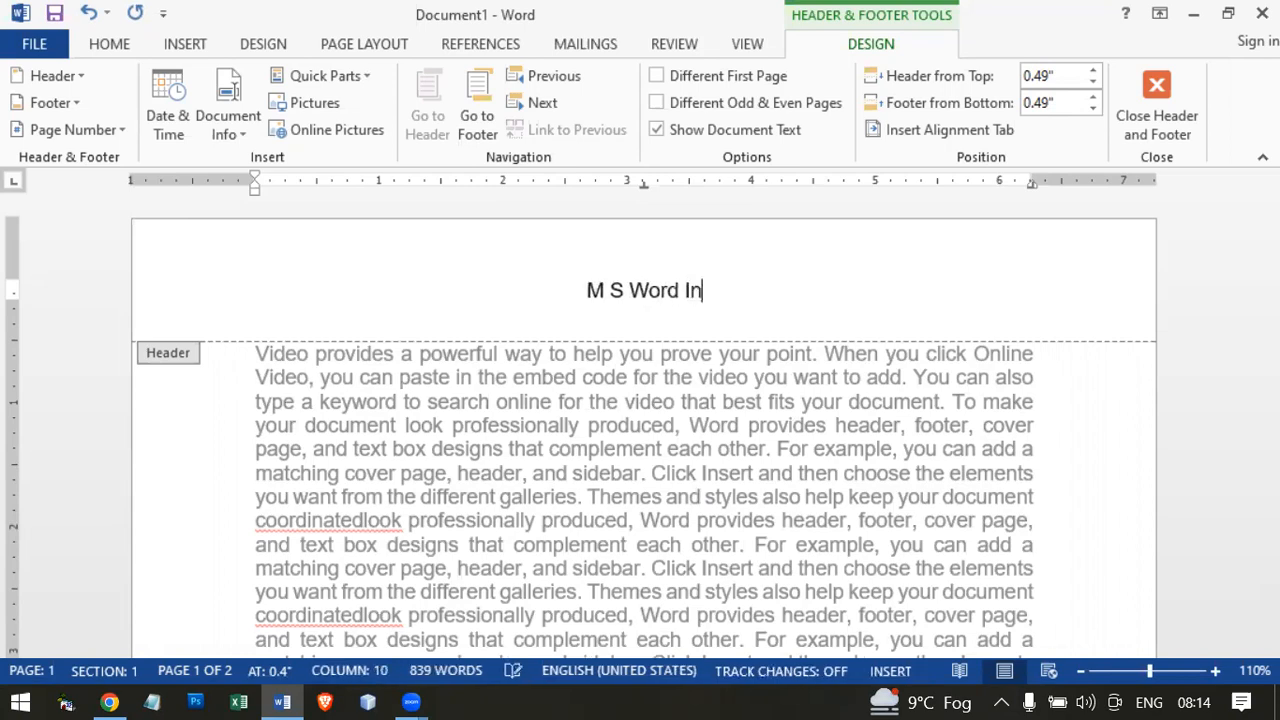
pyautogui.write('sert Menu')
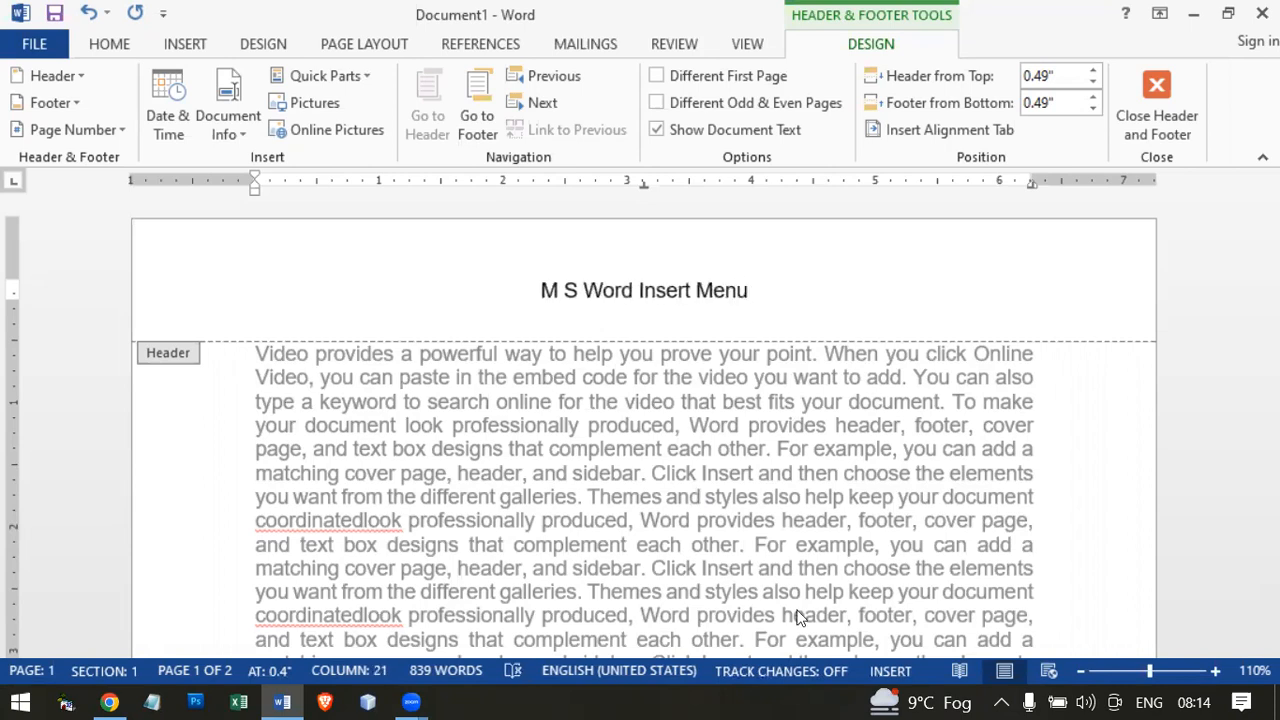
pyautogui.doubleClick(663, 449)
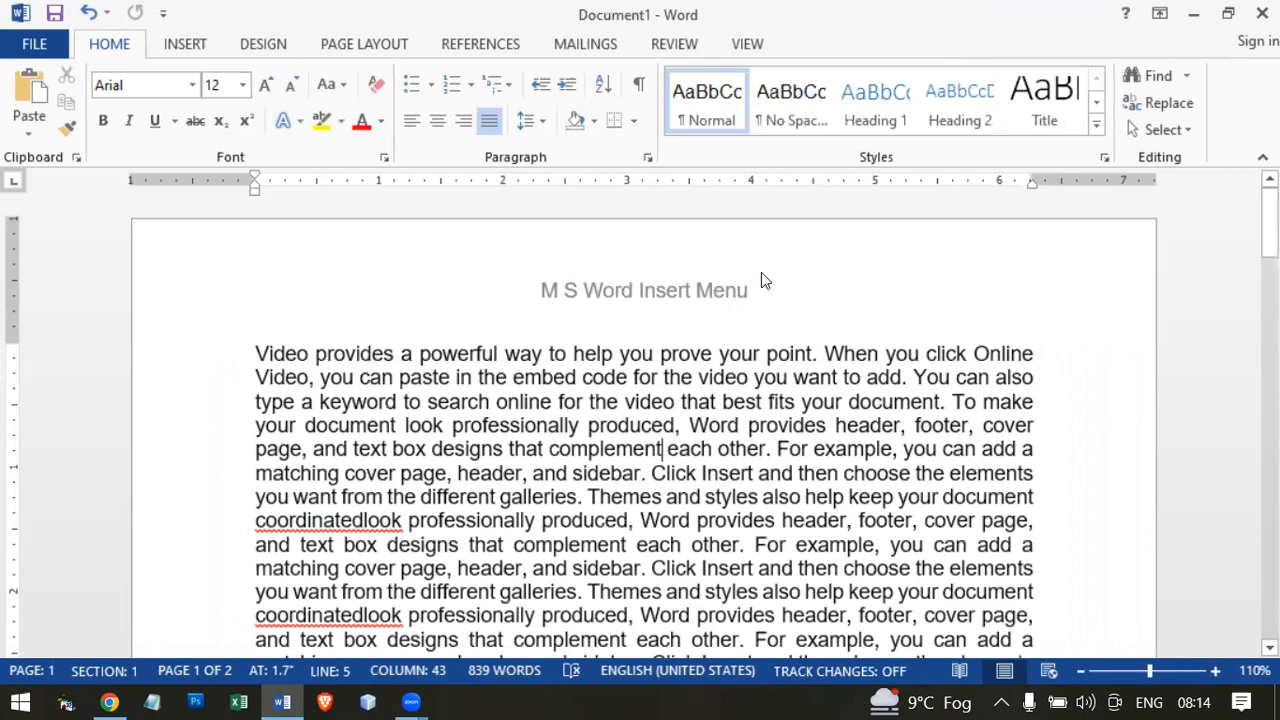
# Copy the header text "M S Word Insert Menu" and paste it into the body of a new blank document.
pyautogui.doubleClick(660, 290)
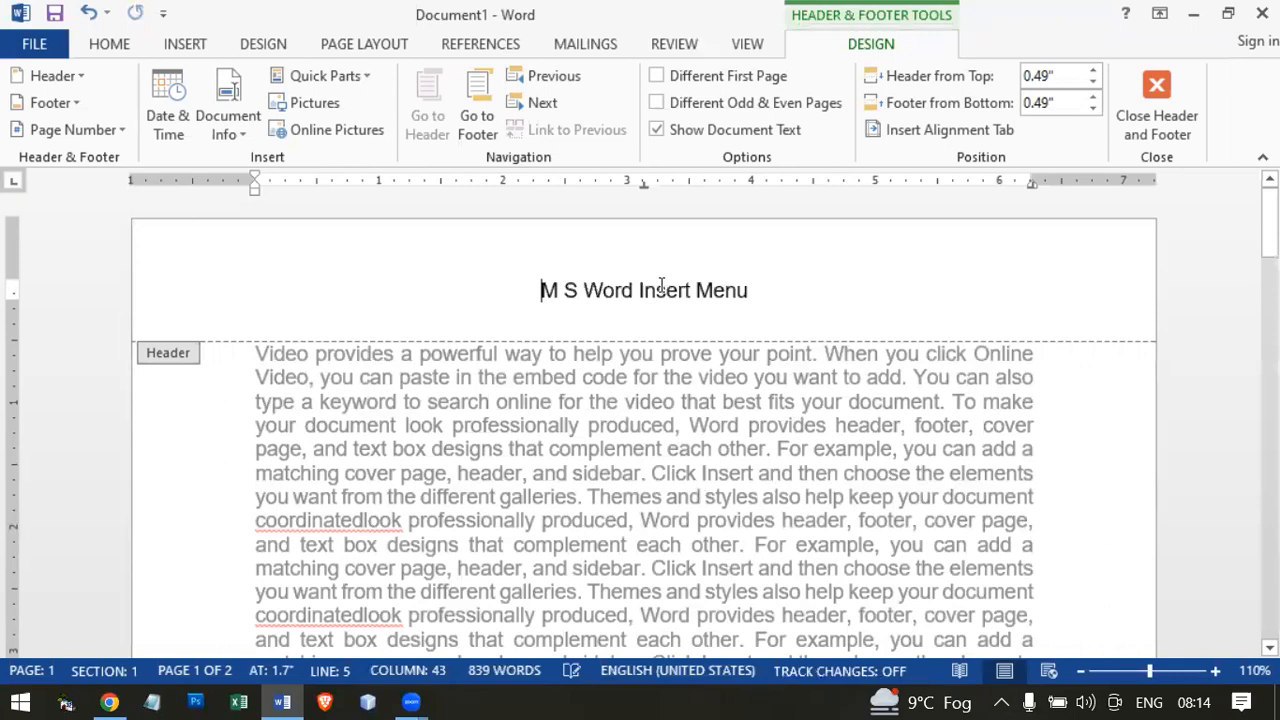
pyautogui.doubleClick(628, 470)
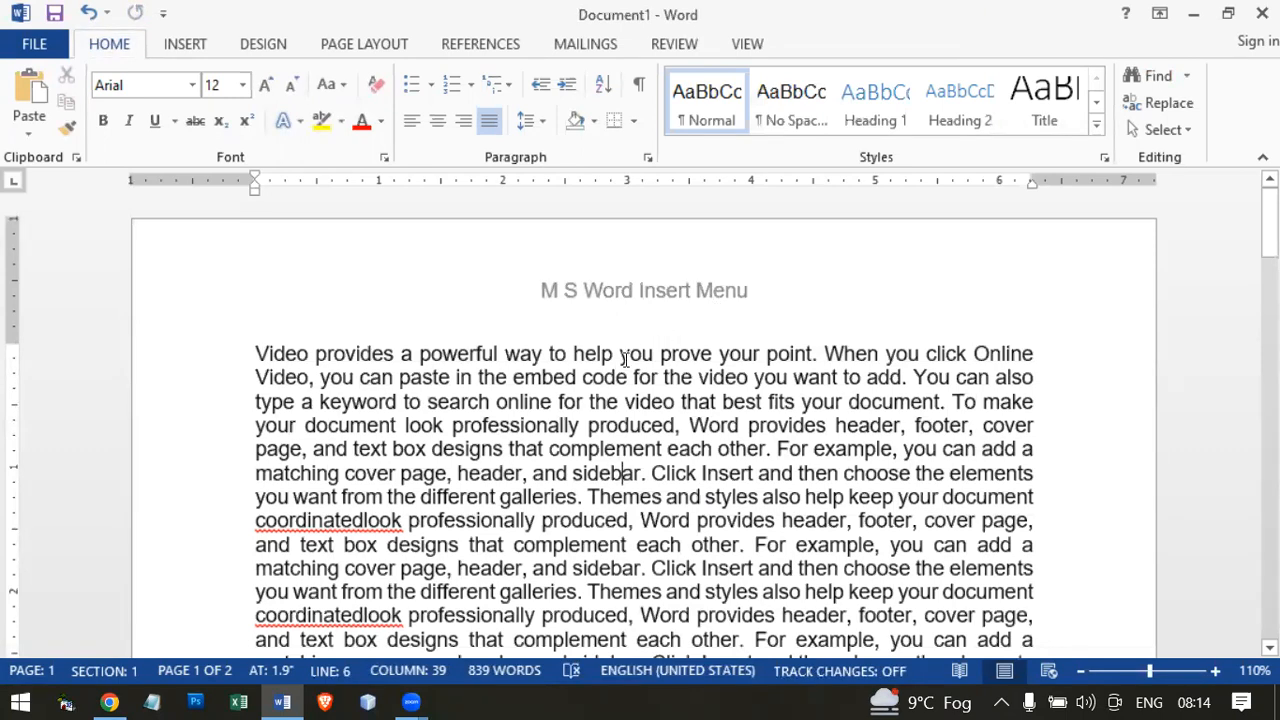
pyautogui.doubleClick(600, 285)
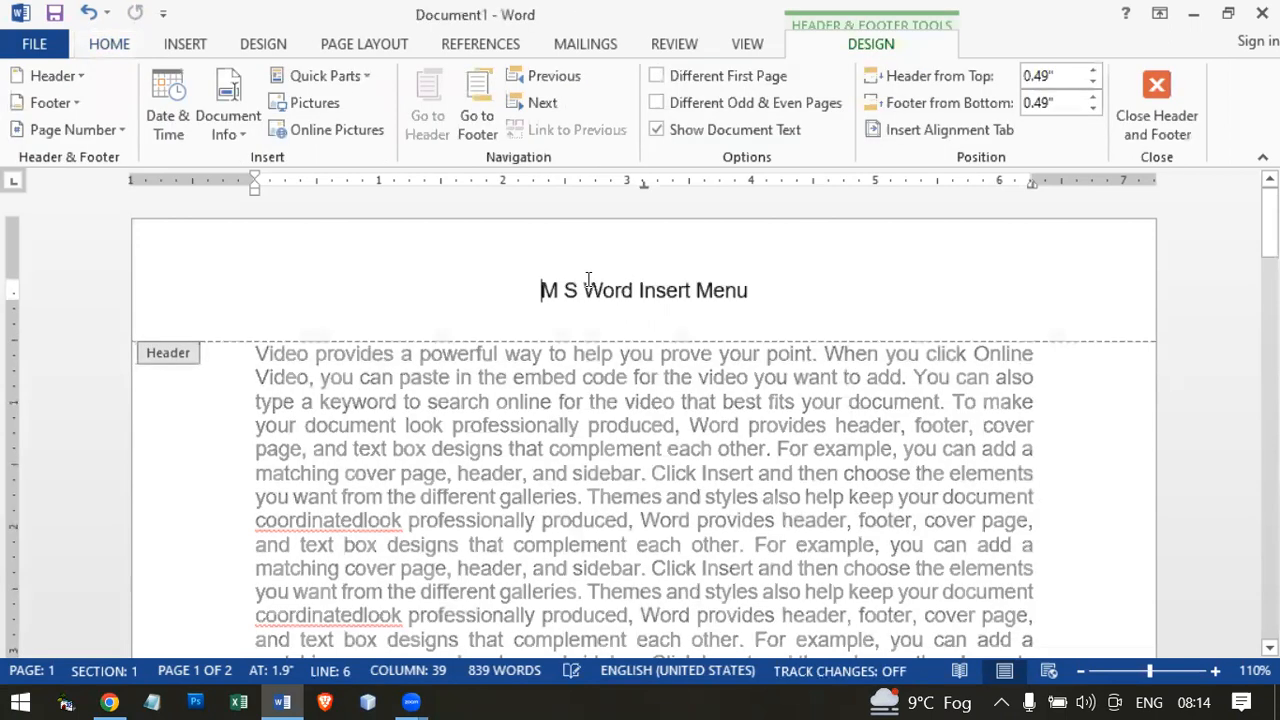
pyautogui.moveTo(540, 288); pyautogui.dragTo(818, 430)
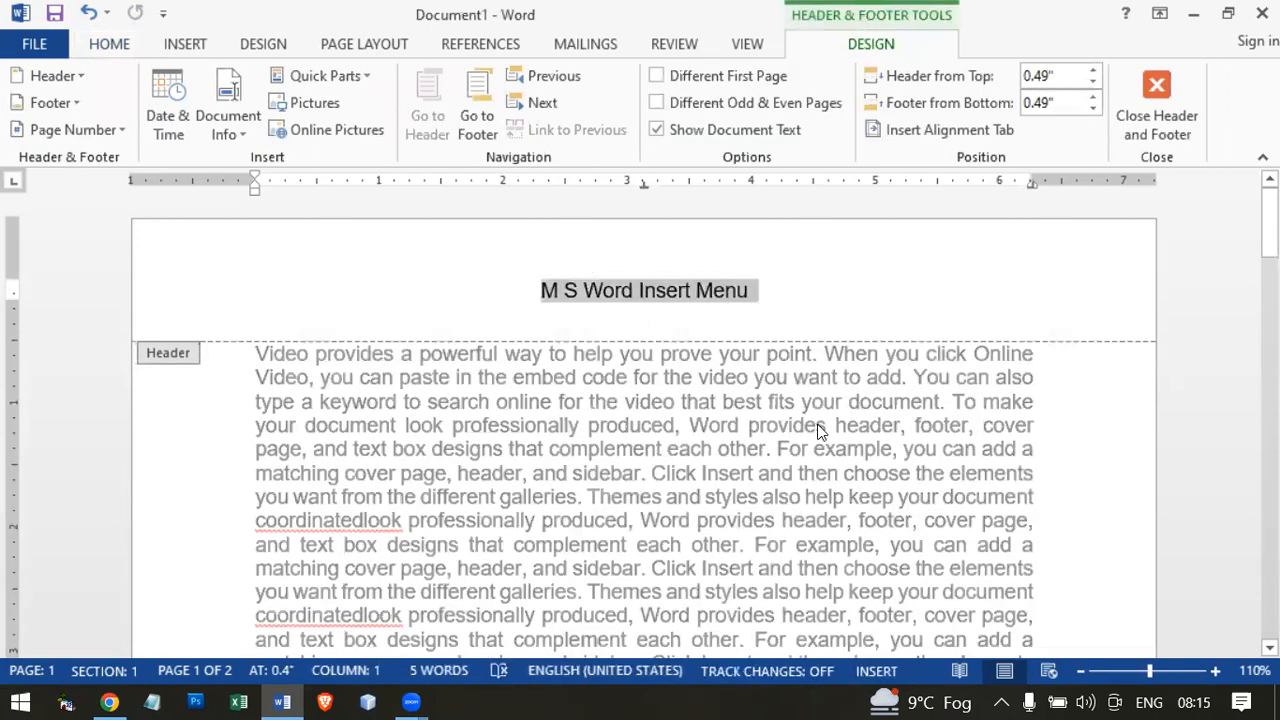
pyautogui.hotkey('ctrl', 'c')
pyautogui.doubleClick(762, 476)
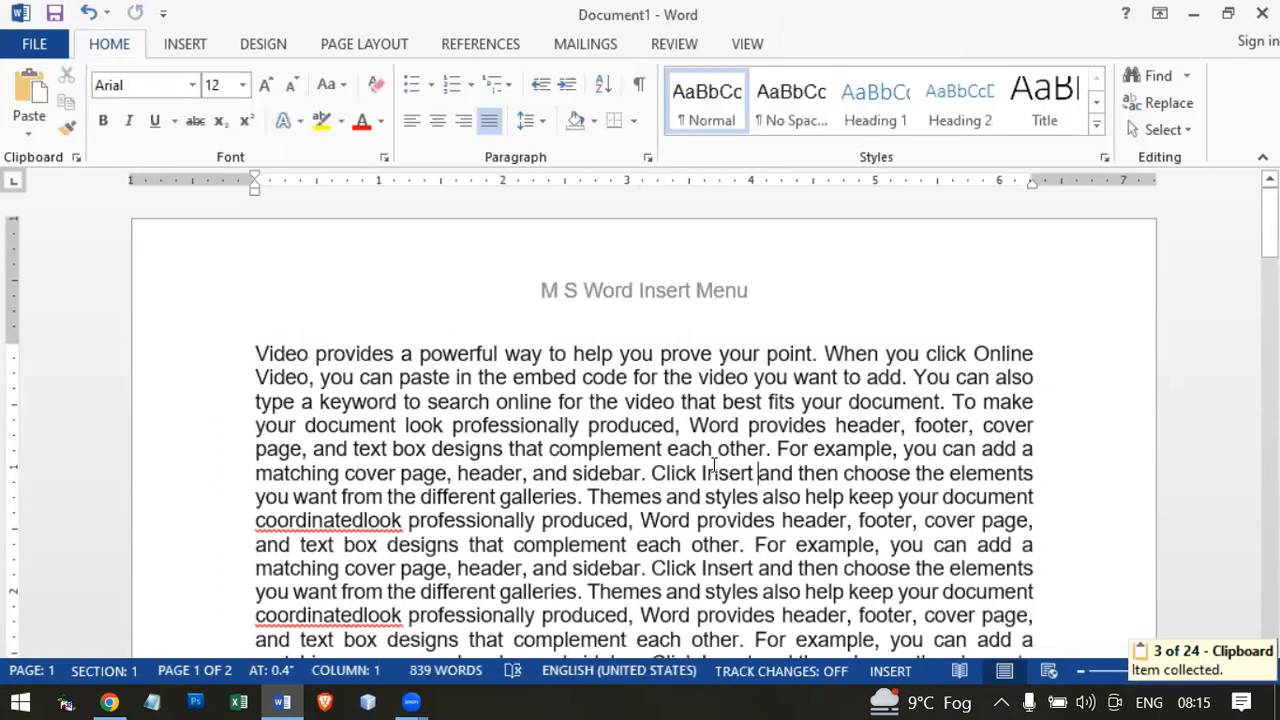
pyautogui.hotkey('ctrl', 'n')
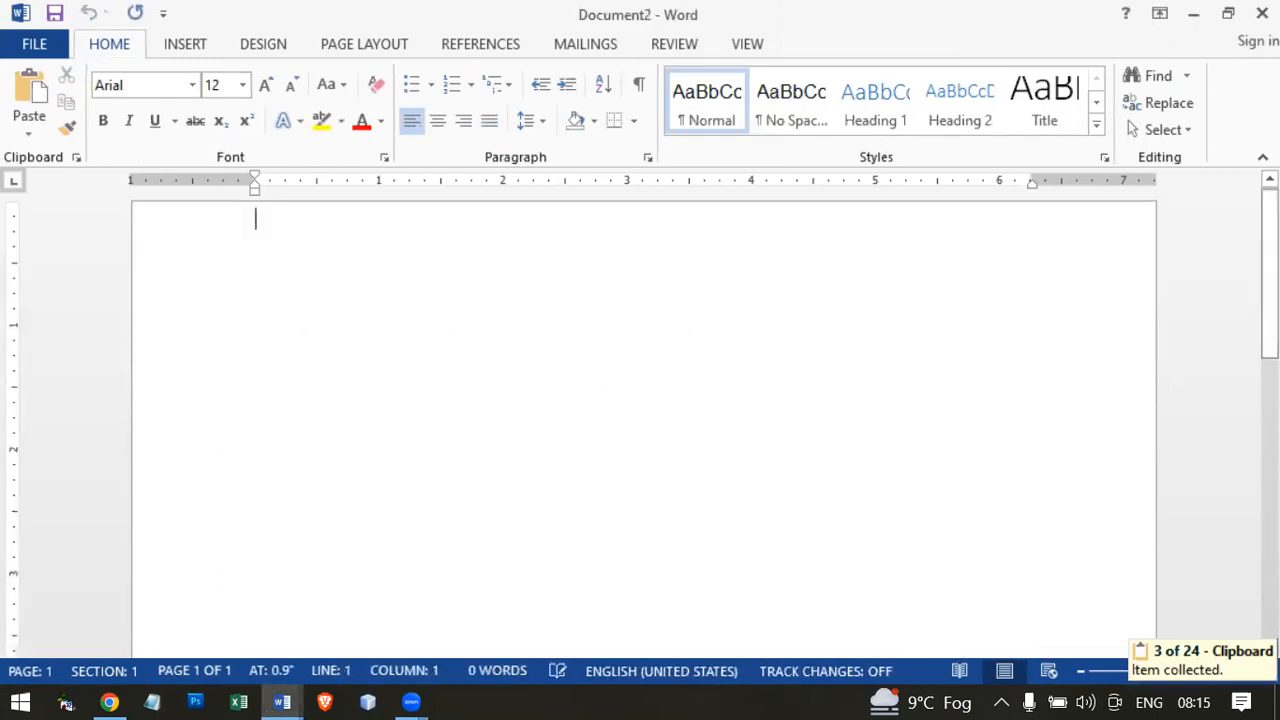
pyautogui.hotkey('ctrl', 'v')
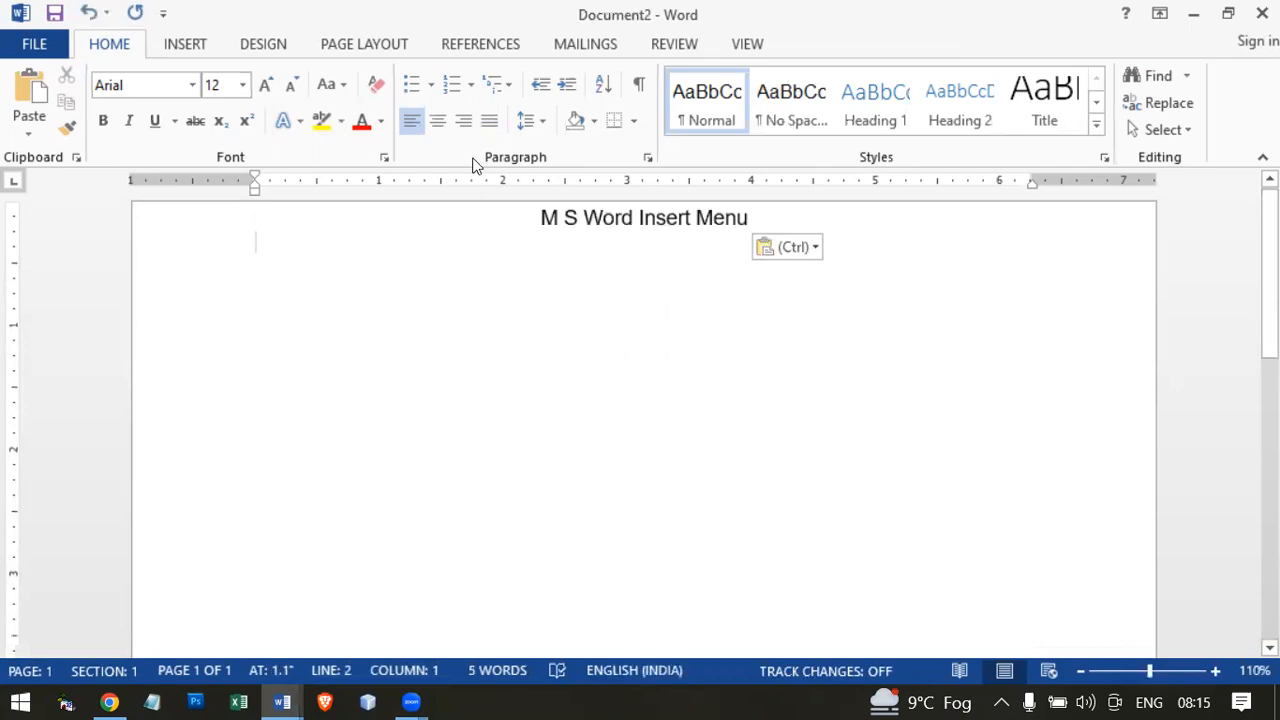
# Open the new document's header area for viewing, return to the body and select the pasted line.
pyautogui.click(182, 43)
pyautogui.click(893, 75)
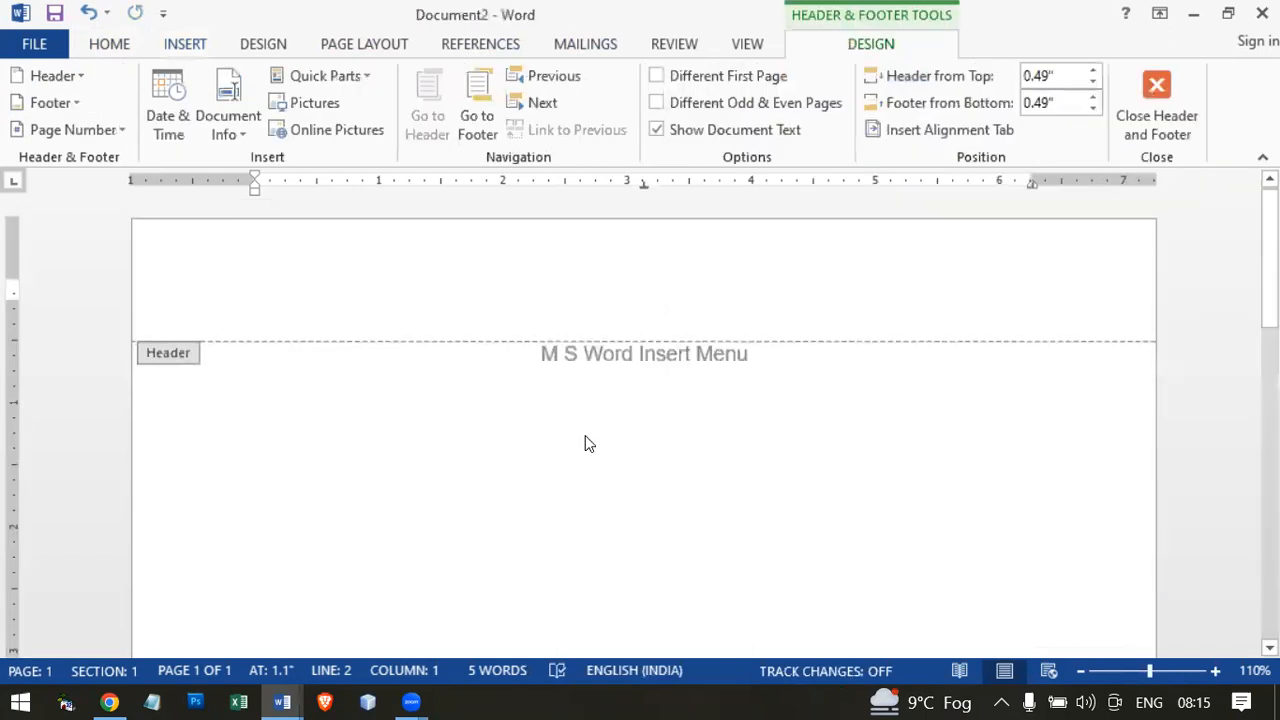
pyautogui.doubleClick(600, 400)
pyautogui.tripleClick(689, 352)
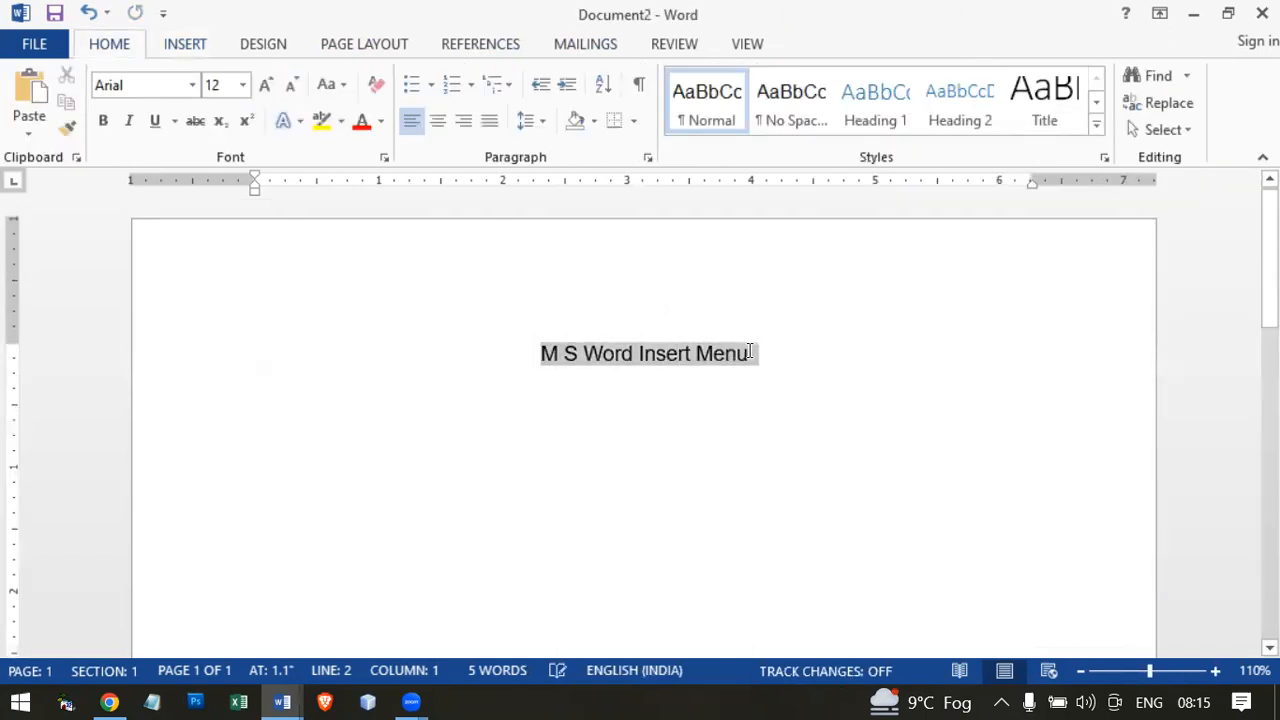
pyautogui.click(629, 437)
pyautogui.tripleClick(646, 352)
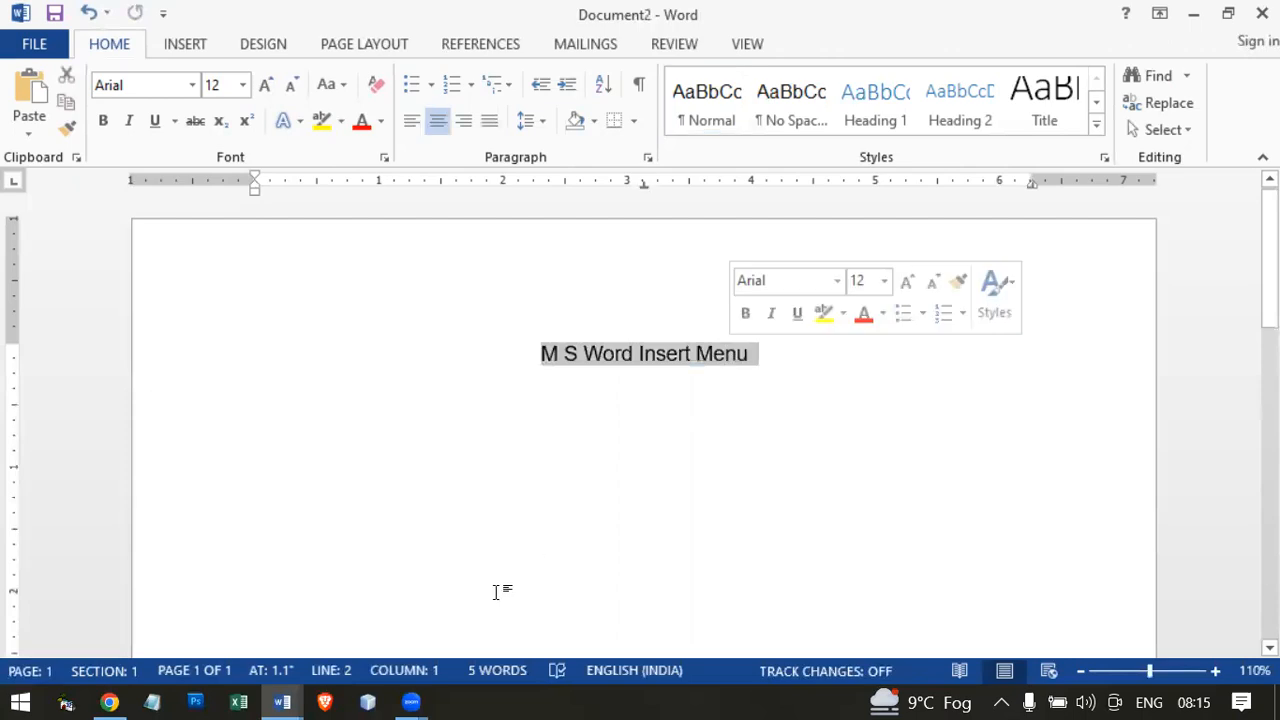
# Switch to Document1 and examine how the header text appears on the first and second pages.
pyautogui.click(283, 701)
pyautogui.click(190, 610)
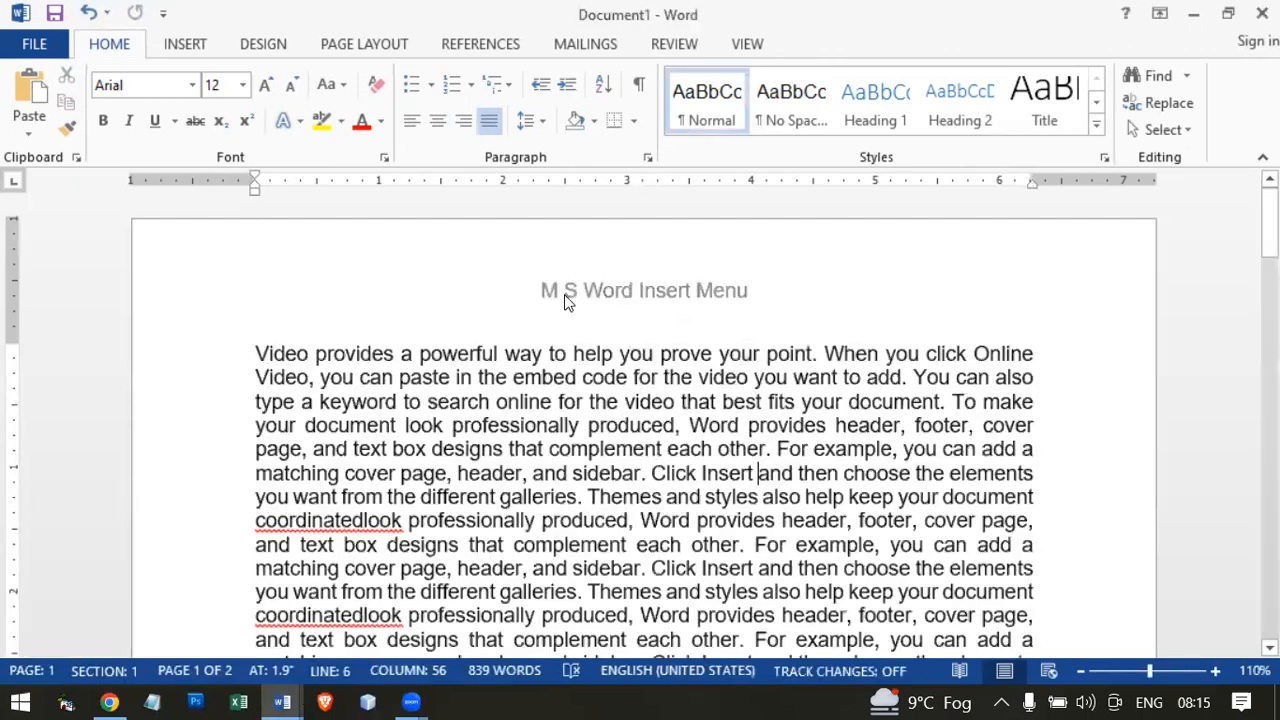
pyautogui.click(542, 287)
pyautogui.scroll(-10, 594, 302)
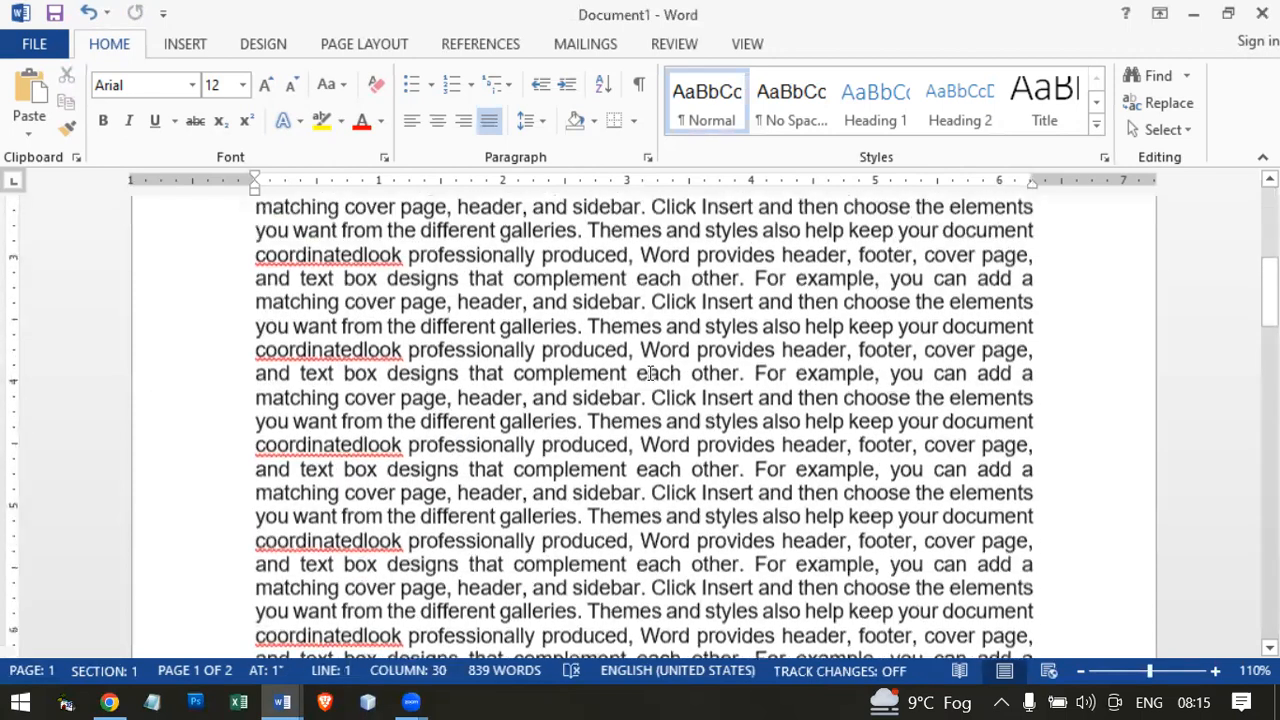
pyautogui.scroll(-6, 650, 375)
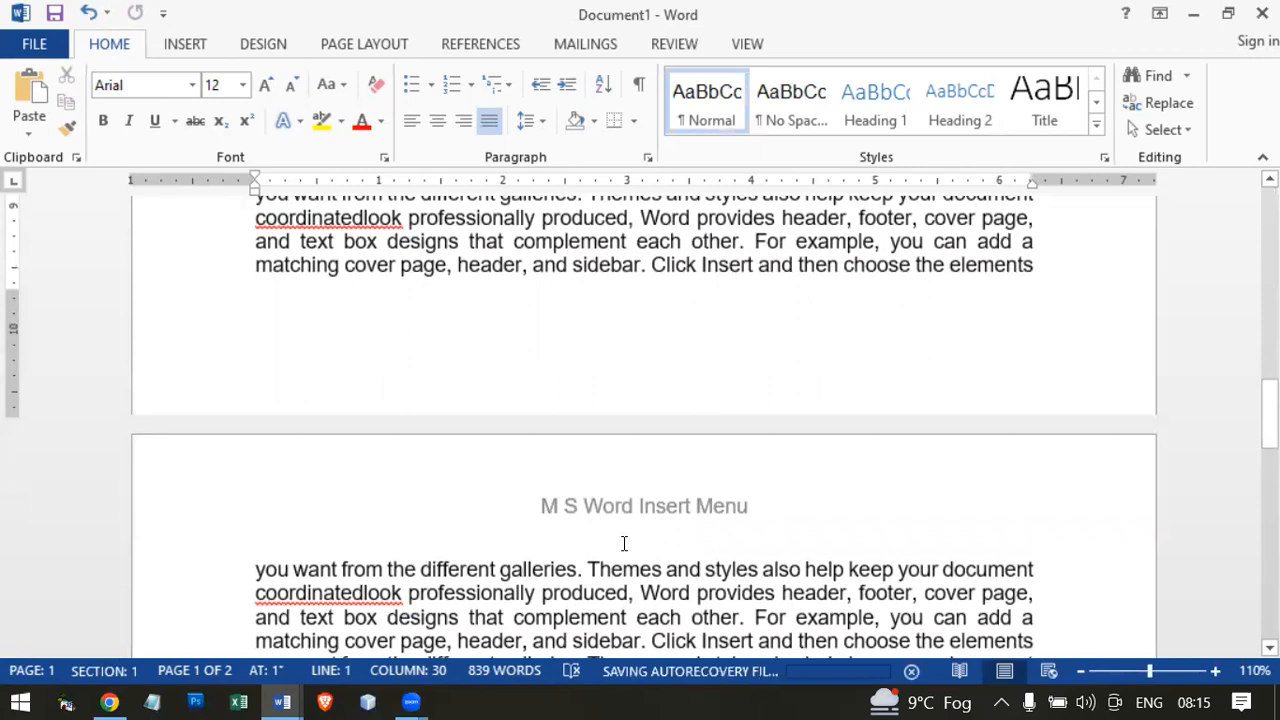
# Inspect the body line and the header area in Document2, and close that document without saving.
pyautogui.click(278, 701)
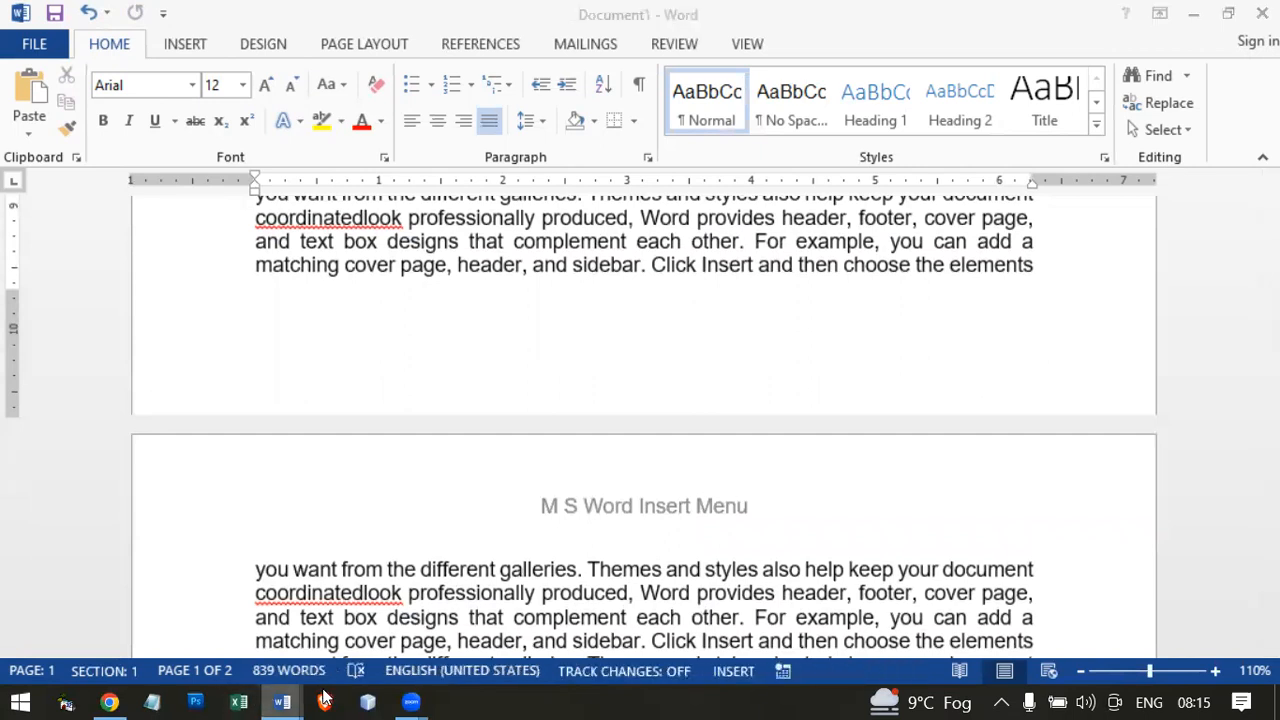
pyautogui.click(476, 613)
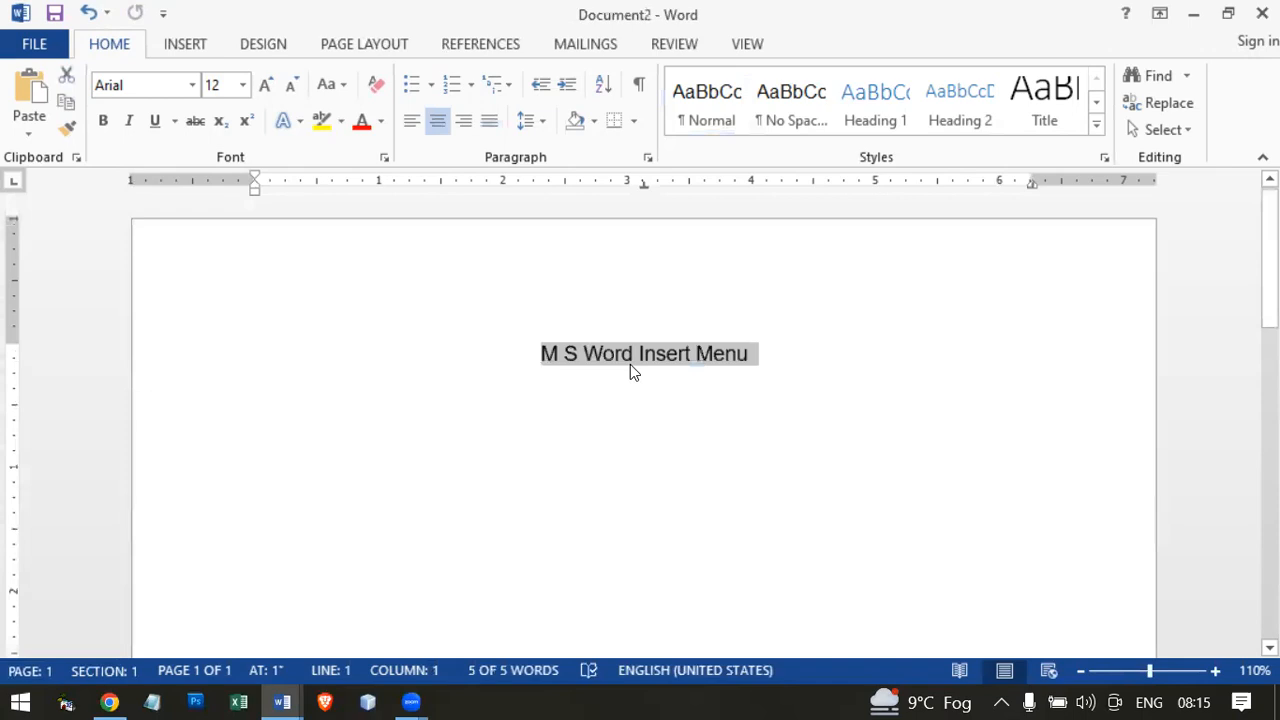
pyautogui.click(805, 368)
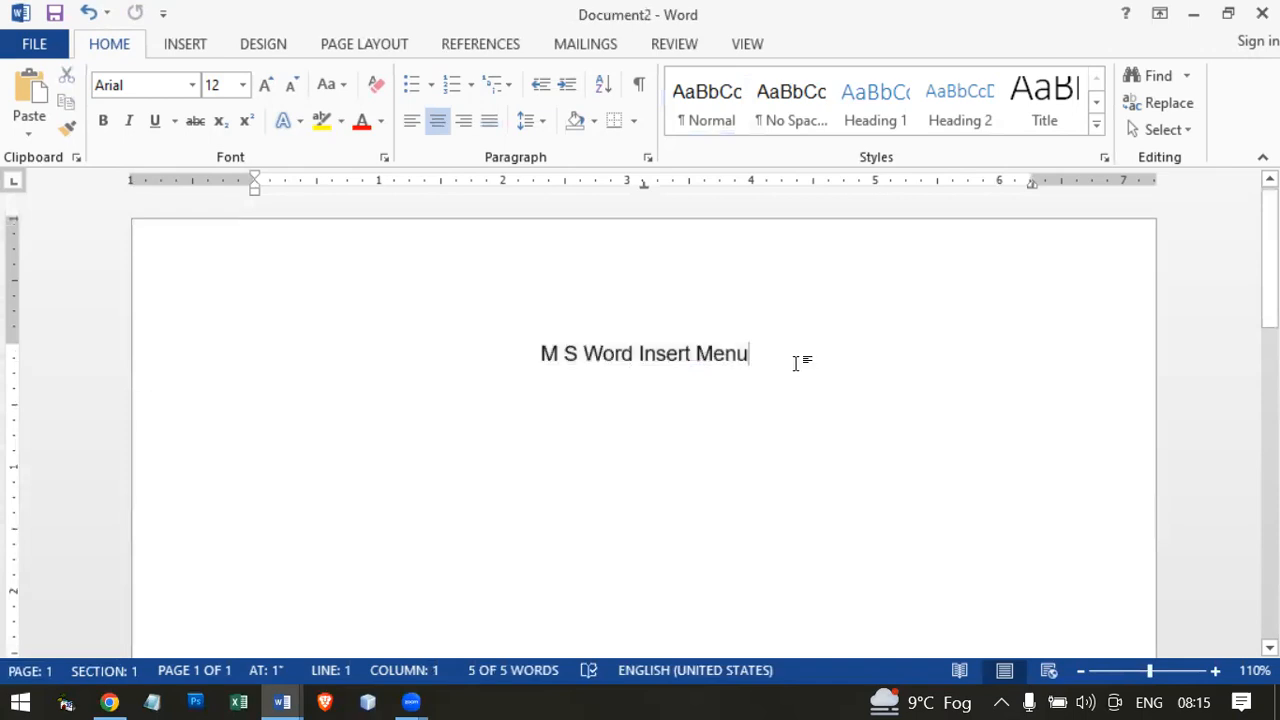
pyautogui.moveTo(542, 352); pyautogui.dragTo(772, 350)
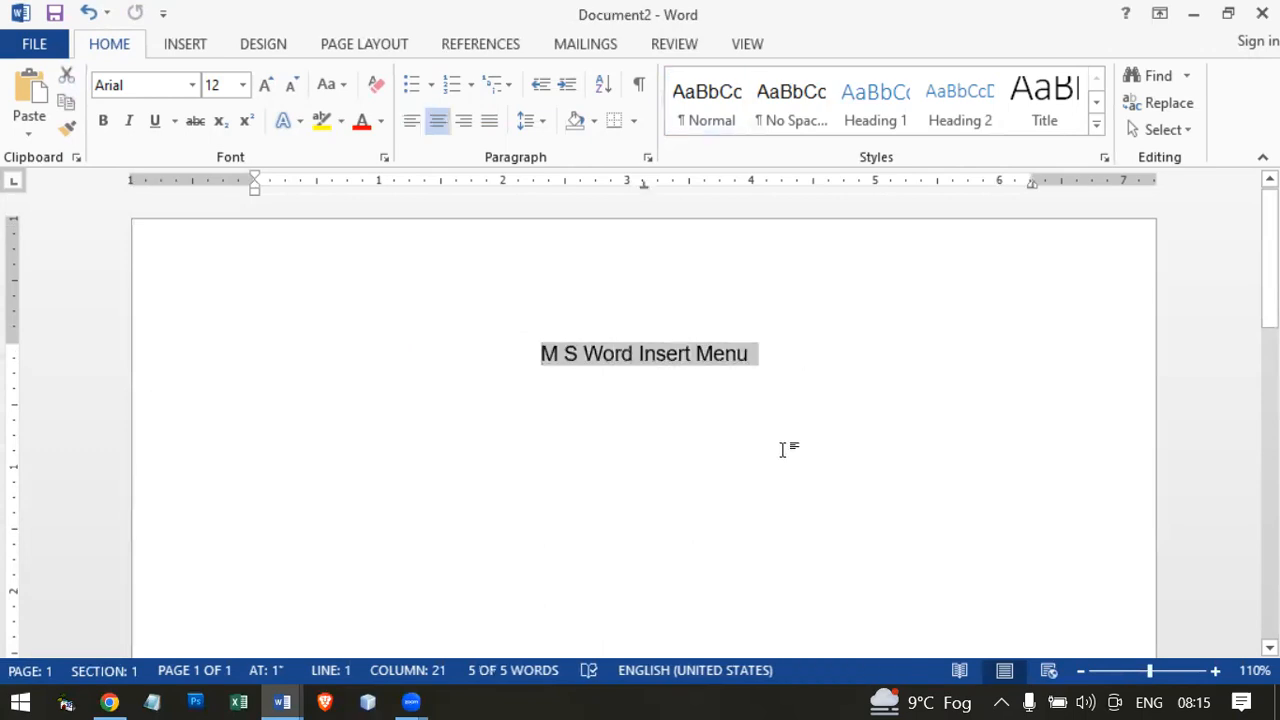
pyautogui.doubleClick(631, 270)
pyautogui.doubleClick(658, 505)
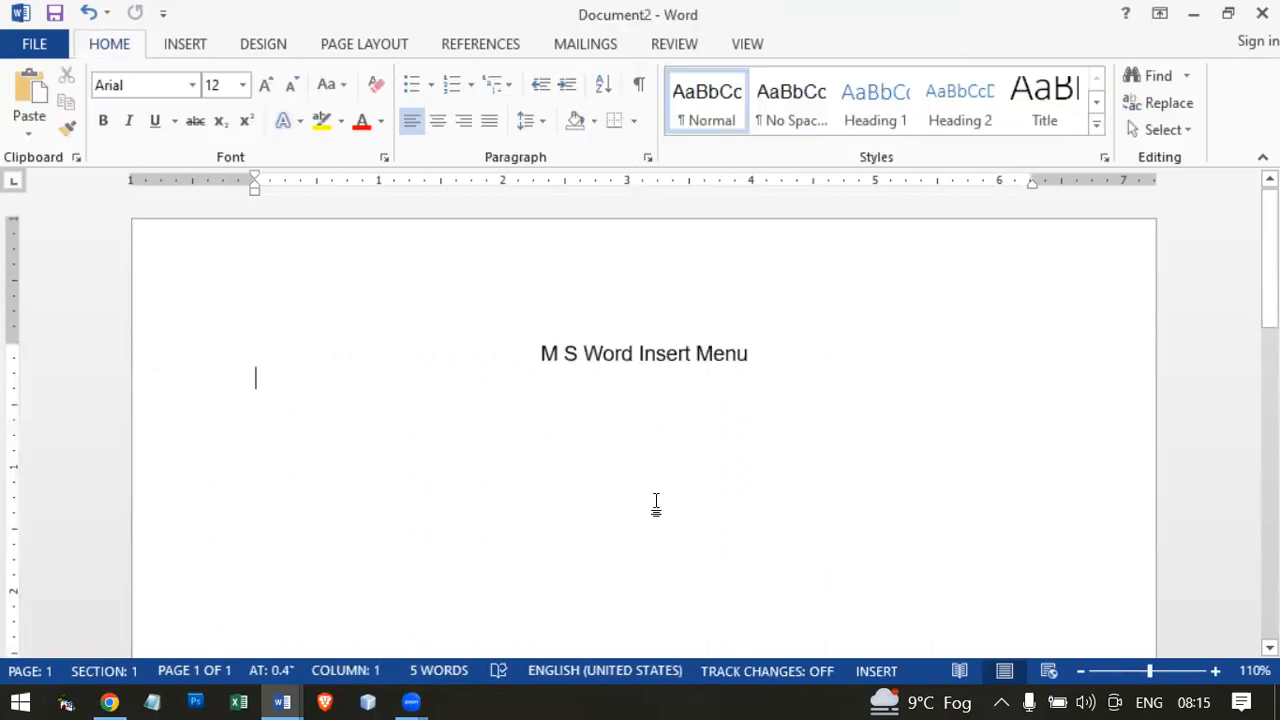
pyautogui.click(1262, 13)
pyautogui.click(602, 404)
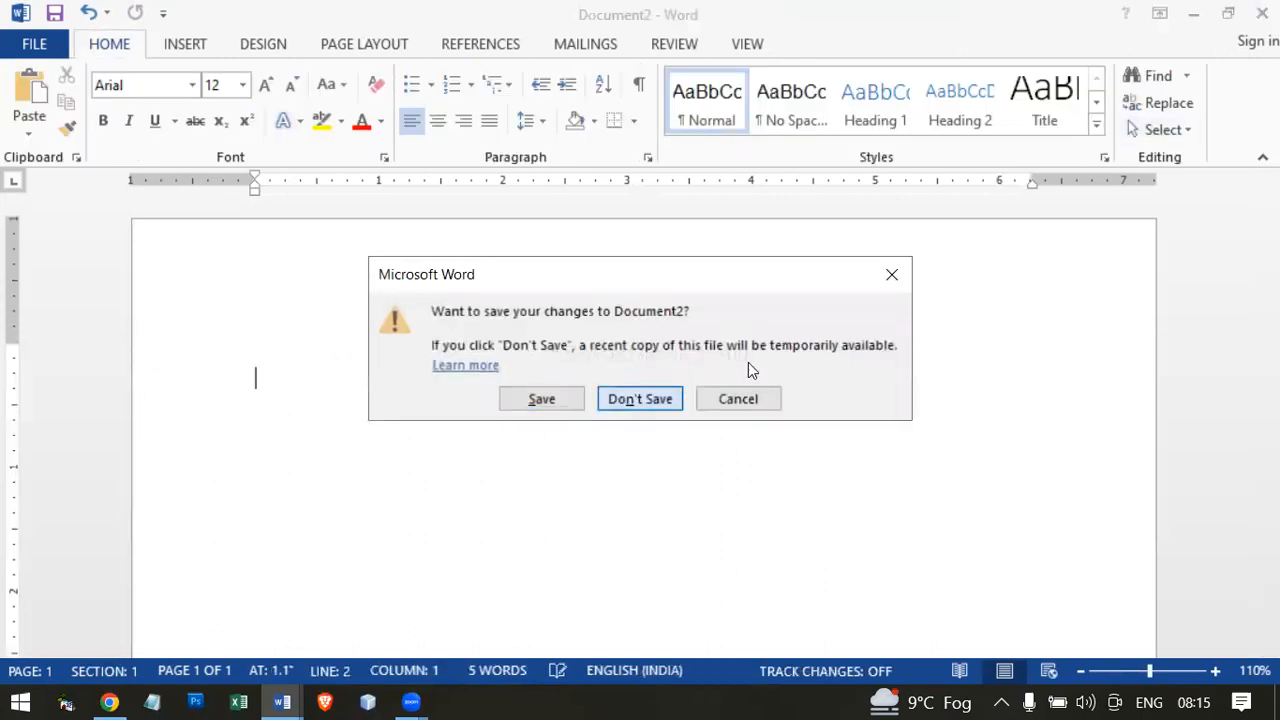
# Open the header area on the first page of Document1 for editing.
pyautogui.scroll(3, 754, 436)
pyautogui.moveTo(1270, 388); pyautogui.dragTo(1270, 210)
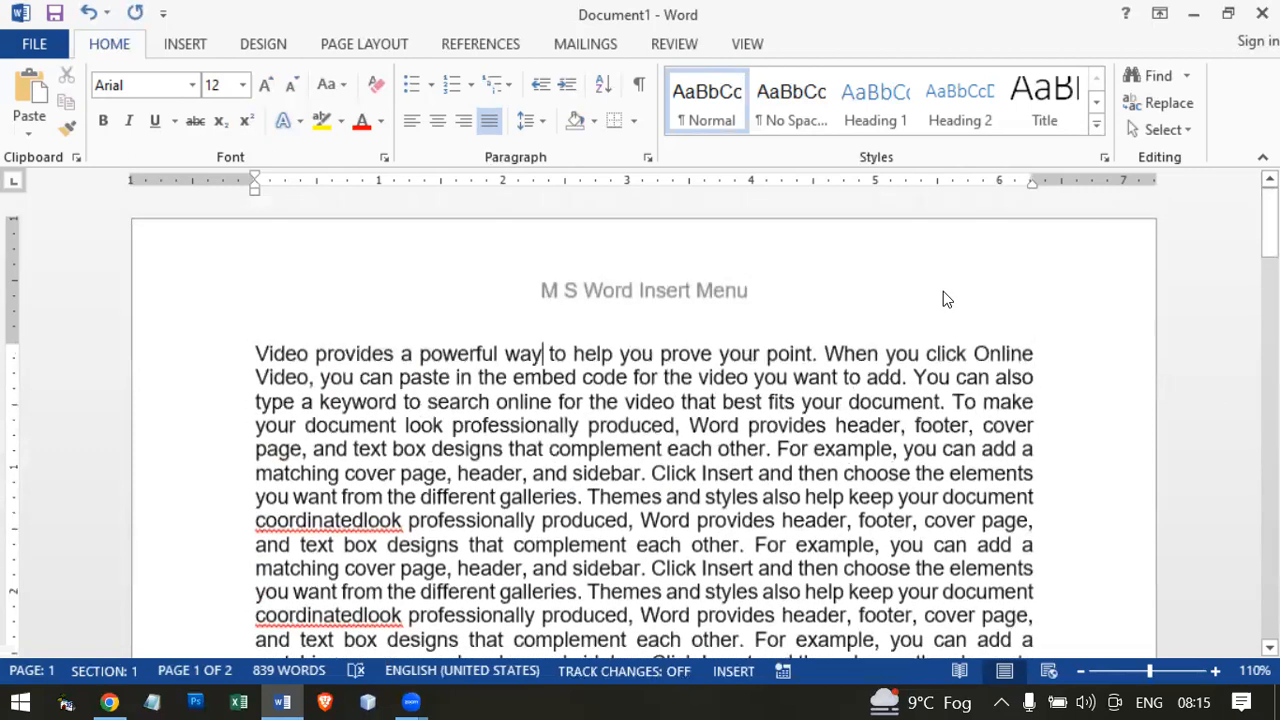
pyautogui.doubleClick(678, 298)
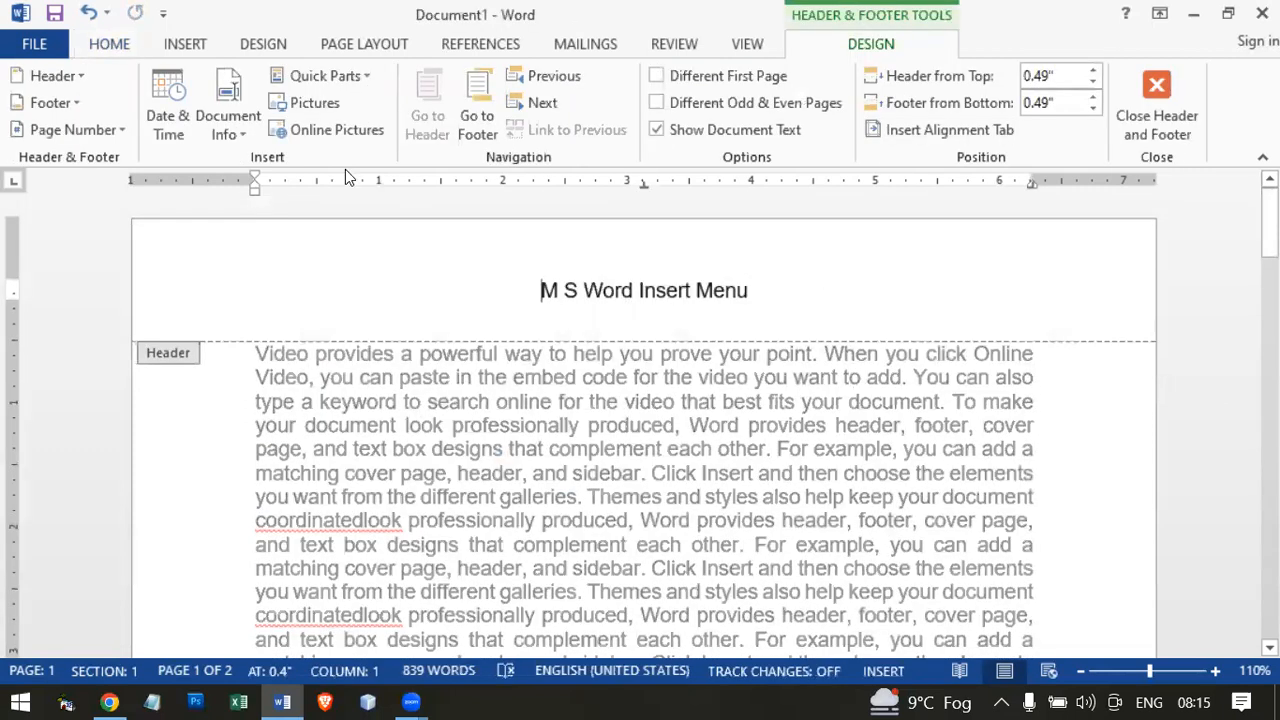
# Draw a rectangle about 1.88" wide and 0.51" high to the right of the header text, and delete it.
pyautogui.click(126, 46)
pyautogui.click(171, 46)
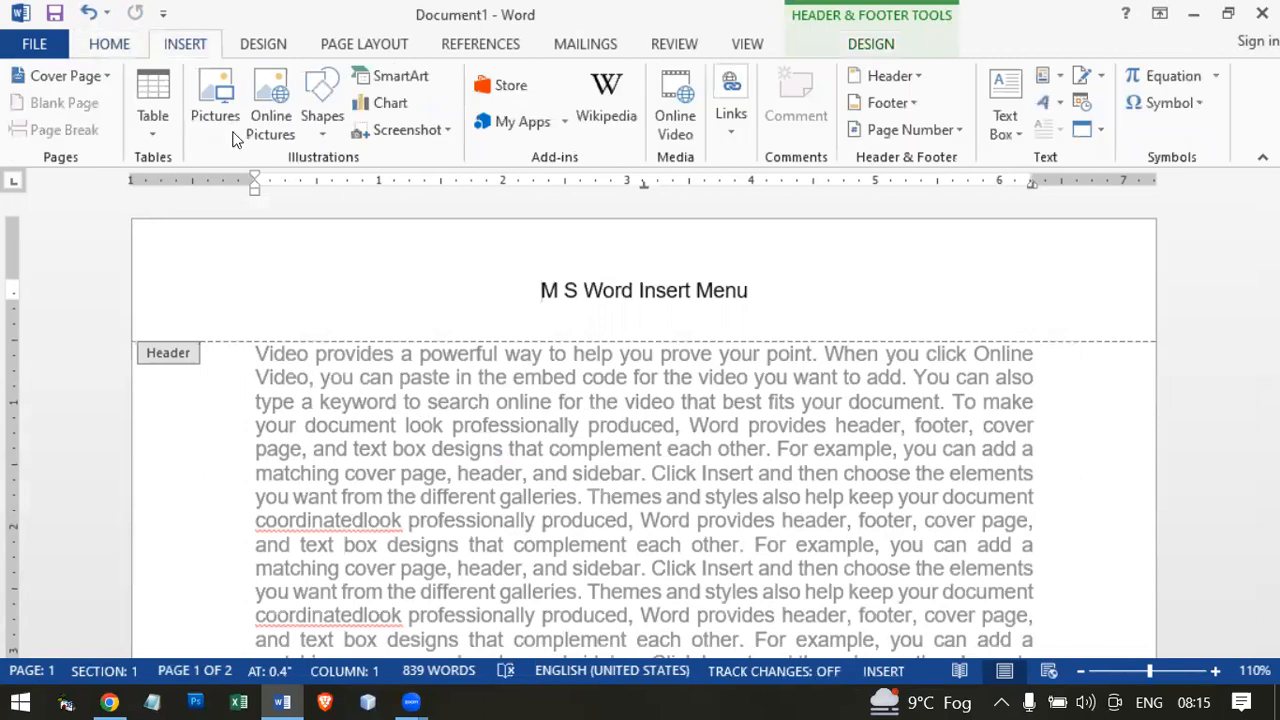
pyautogui.click(322, 108)
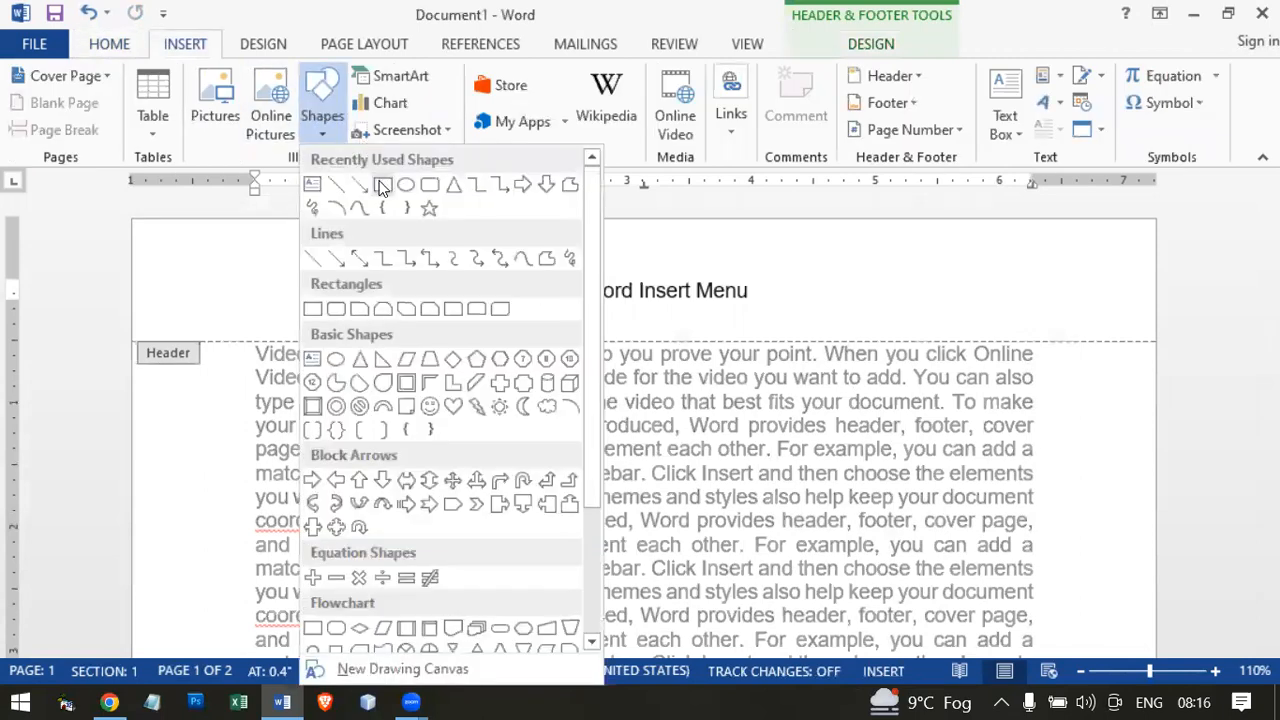
pyautogui.click(382, 186)
pyautogui.moveTo(845, 254)
pyautogui.mouseDown()
pyautogui.moveTo(960, 314)
pyautogui.moveTo(1078, 318)
pyautogui.mouseUp()
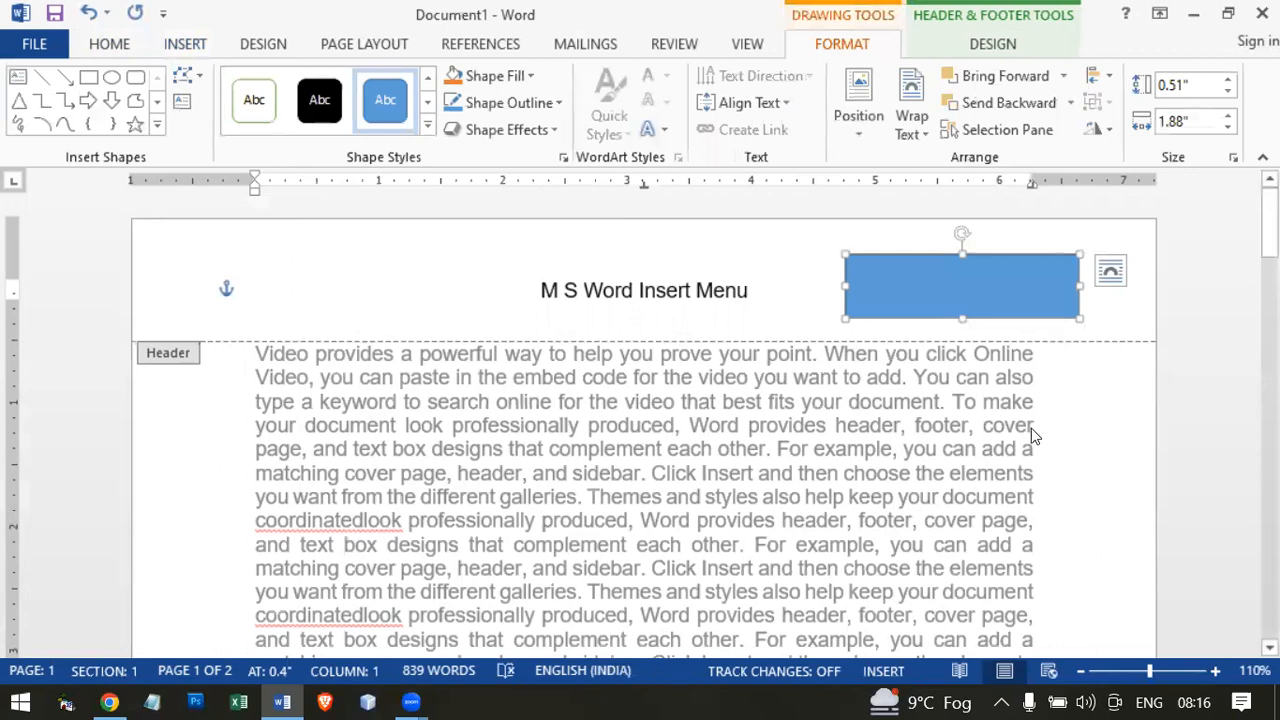
pyautogui.press('Delete')
# Draw a text box about 1.97" wide and 0.57" high beside the header text, containing "Date :" and "Page No:" on separate lines.
pyautogui.click(192, 45)
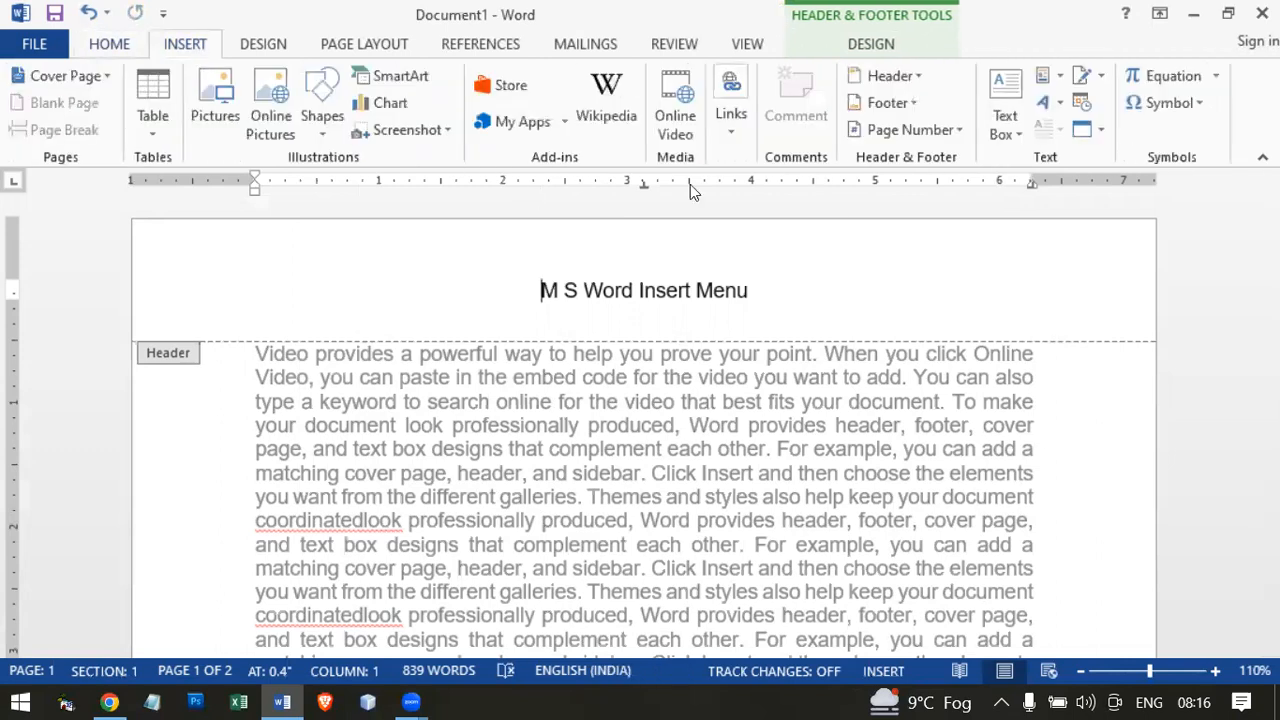
pyautogui.click(999, 126)
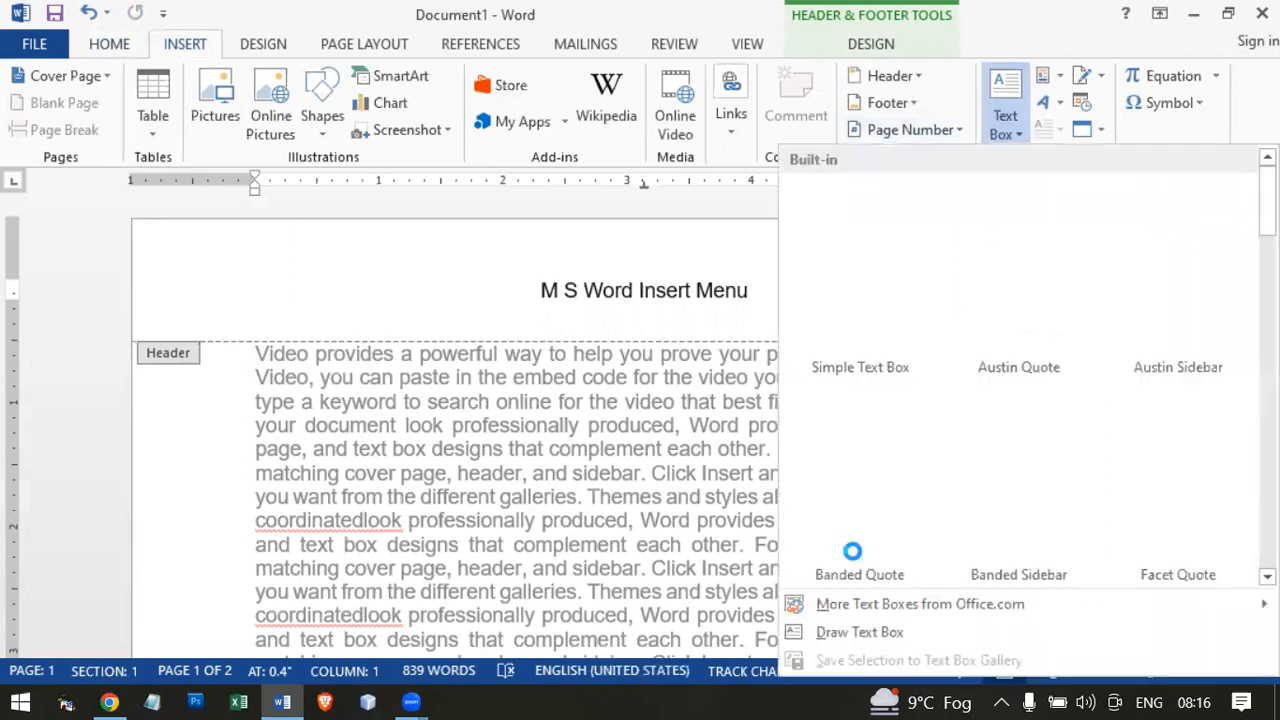
pyautogui.click(853, 631)
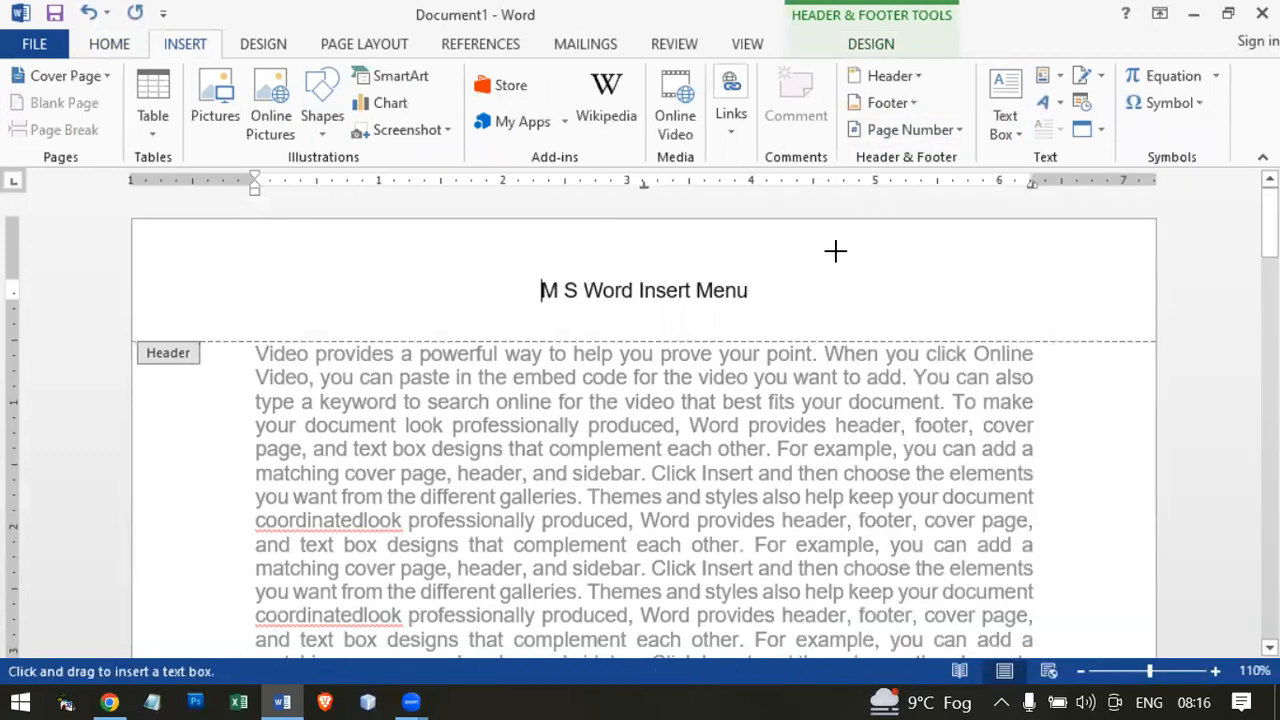
pyautogui.moveTo(837, 247)
pyautogui.mouseDown()
pyautogui.moveTo(940, 309)
pyautogui.moveTo(1083, 317)
pyautogui.mouseUp()
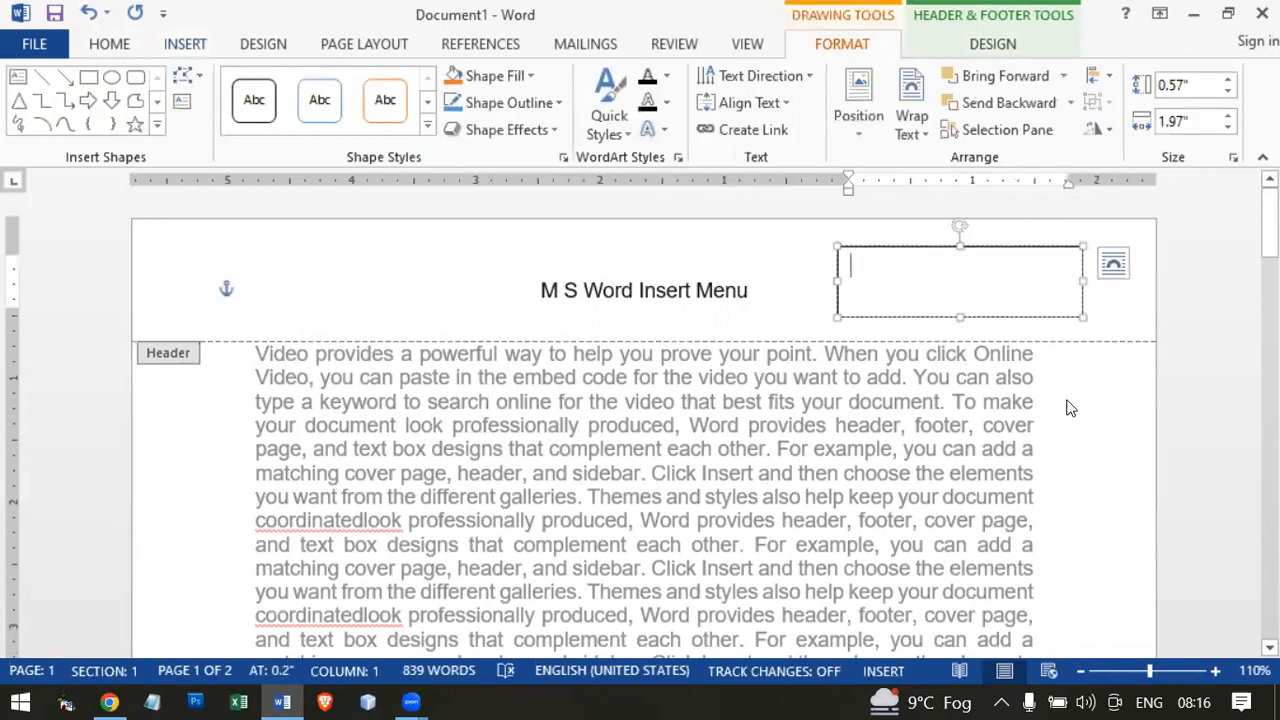
pyautogui.write('Date')
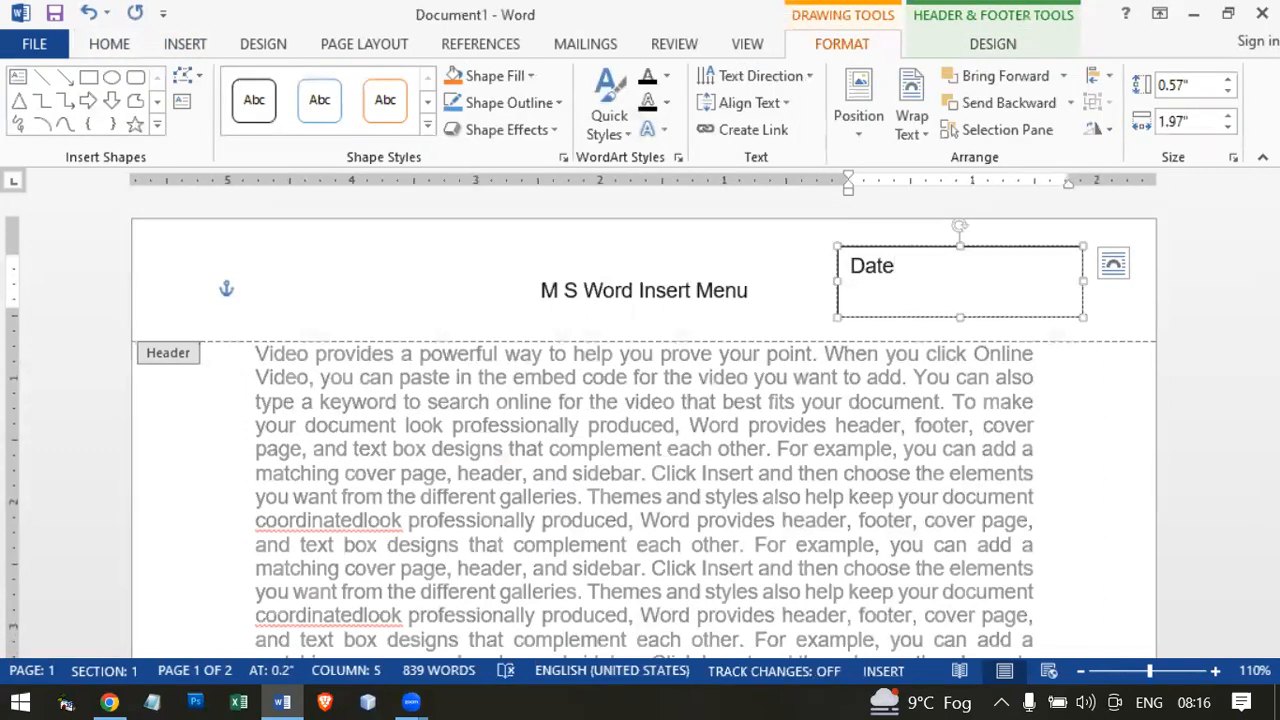
pyautogui.write(' :')
pyautogui.press('Return')
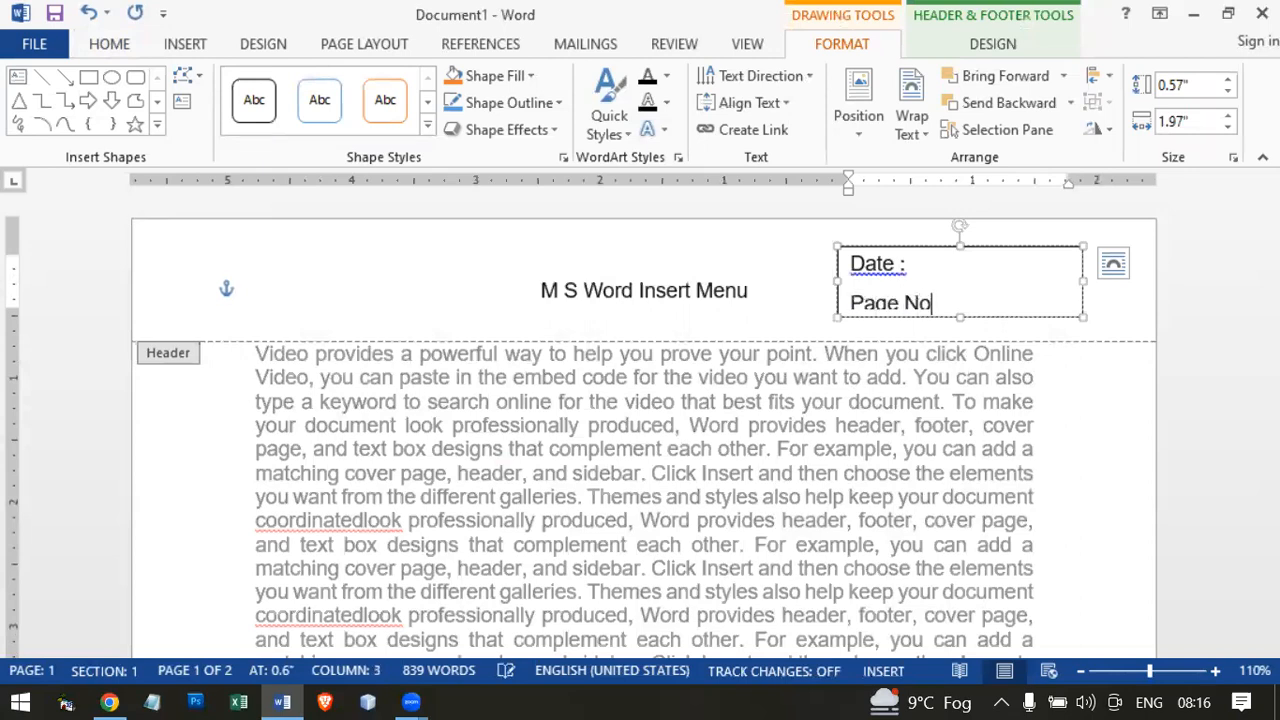
# Set the paragraph spacing after both lines in the header text box to 0 pt.
pyautogui.hotkey('ctrl', 'a')
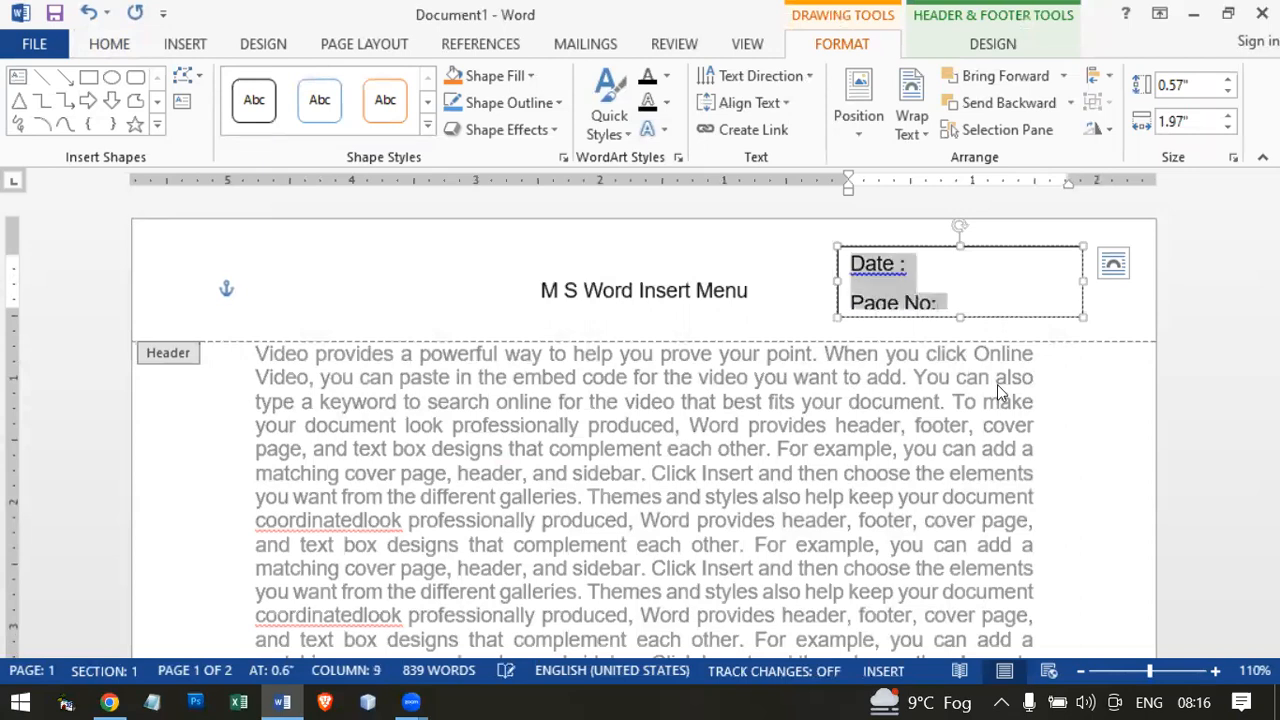
pyautogui.click(110, 45)
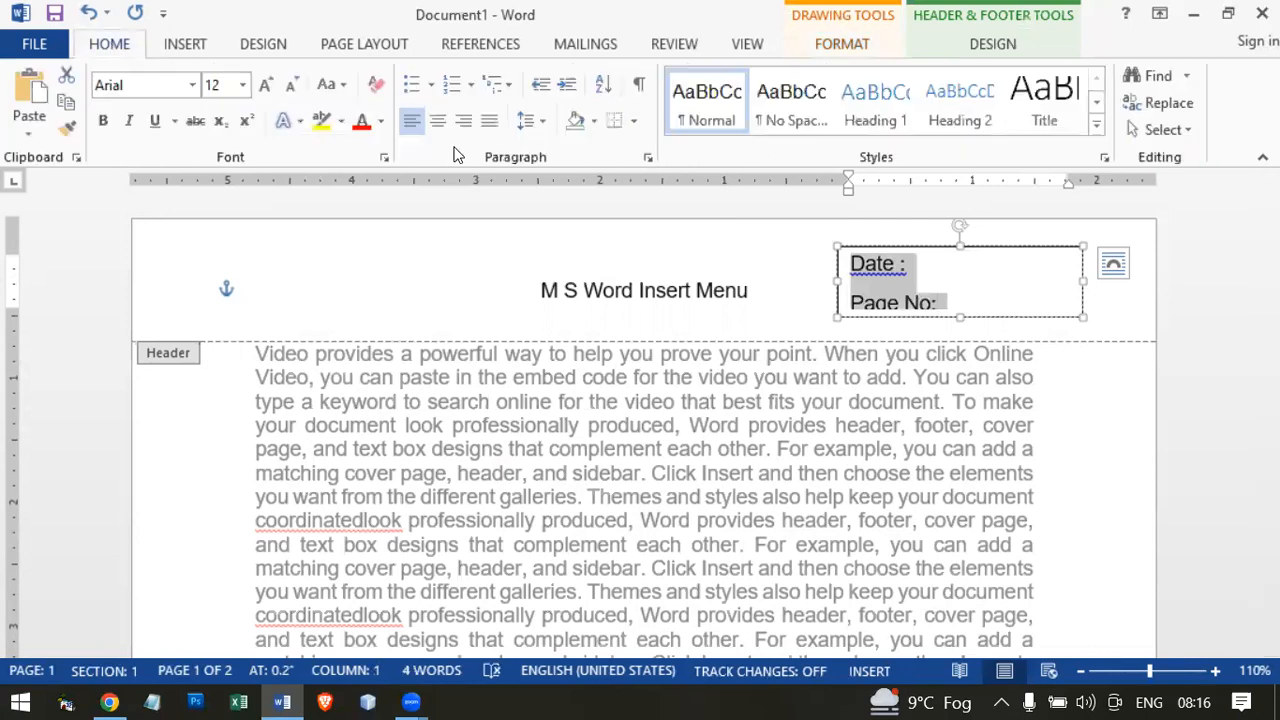
pyautogui.click(647, 158)
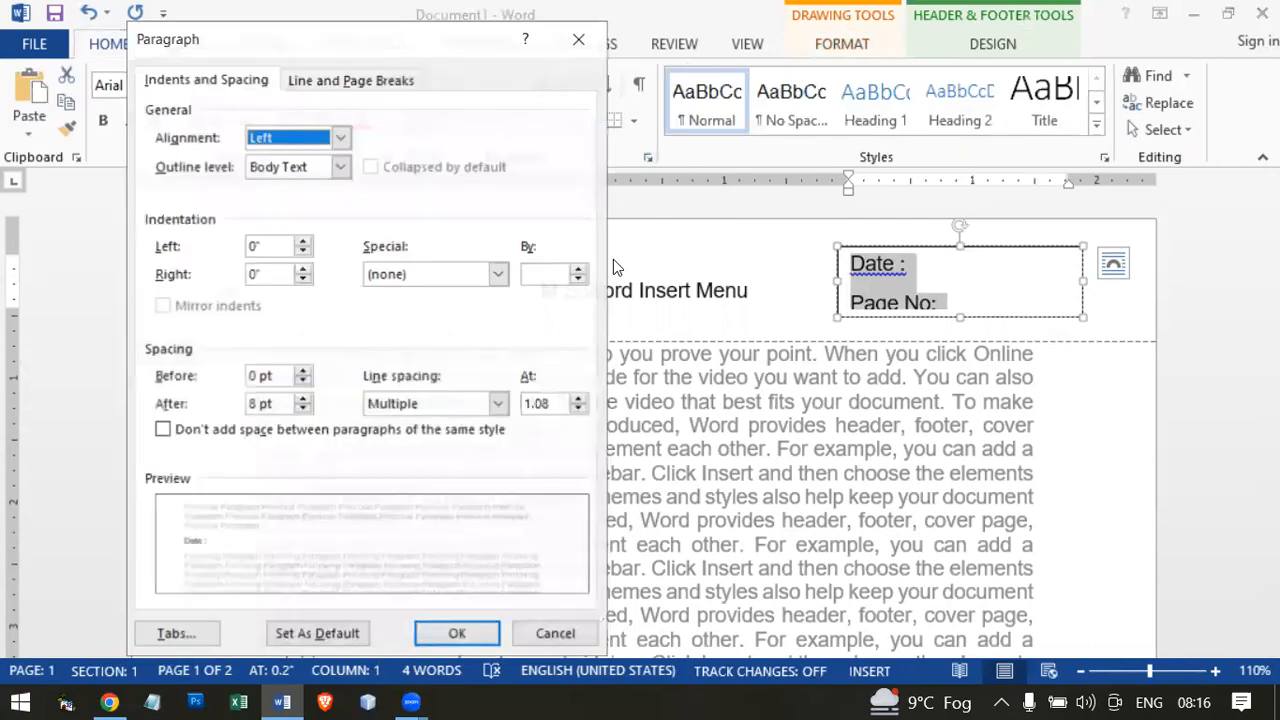
pyautogui.doubleClick(285, 402)
pyautogui.write('0')
pyautogui.press('Return')
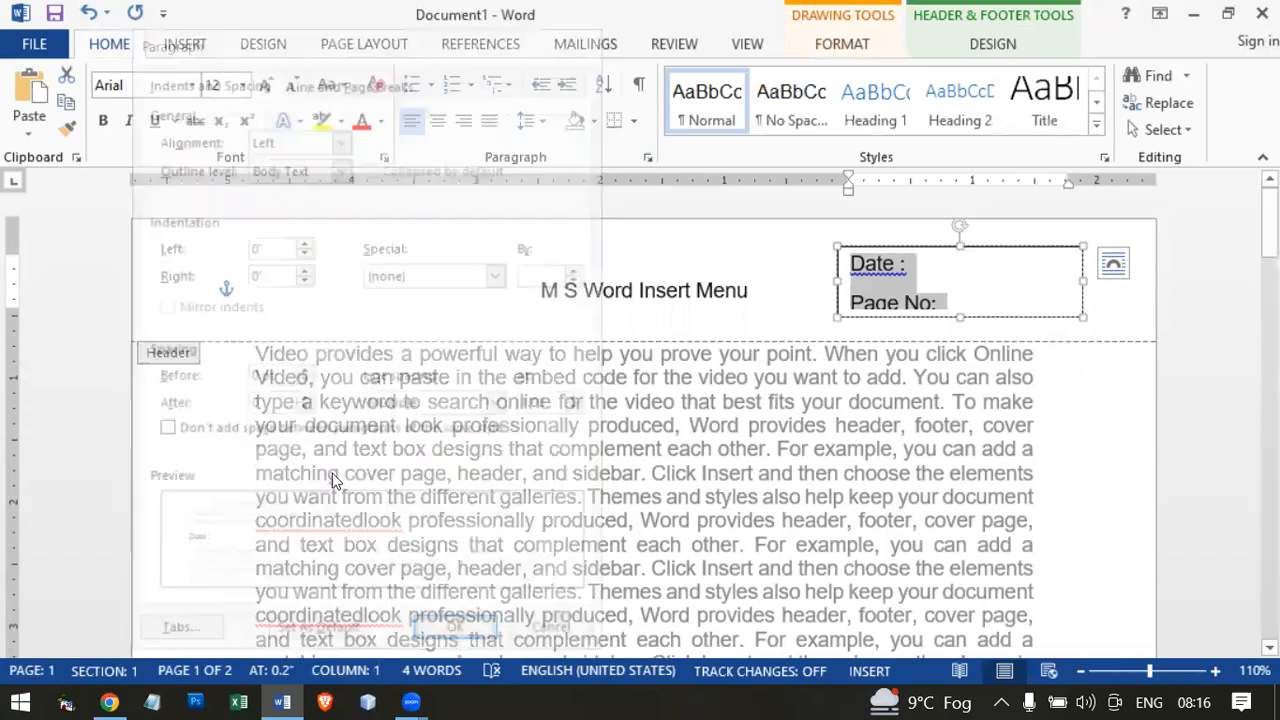
# Line up the colons after Date and Page No in the header text box, and dismiss the proofing mark on Page No.
pyautogui.click(902, 264)
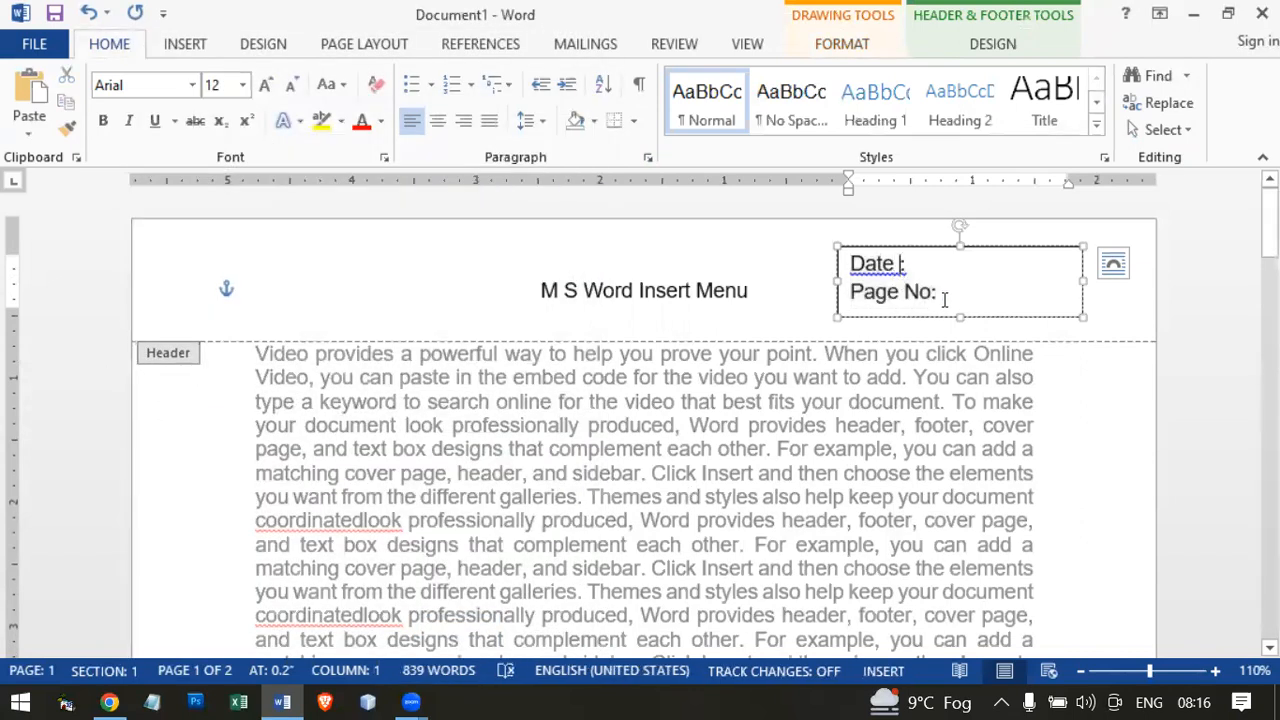
pyautogui.press('Tab')
pyautogui.press('BackSpace')
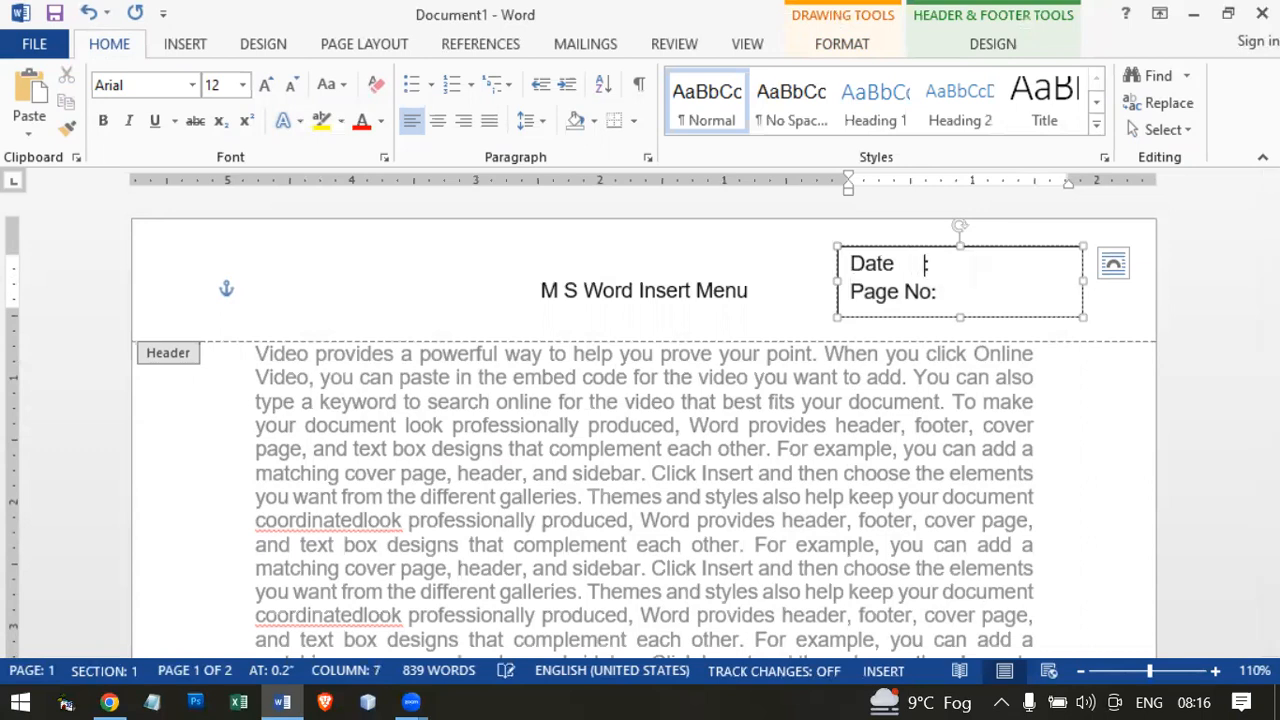
pyautogui.click(930, 291)
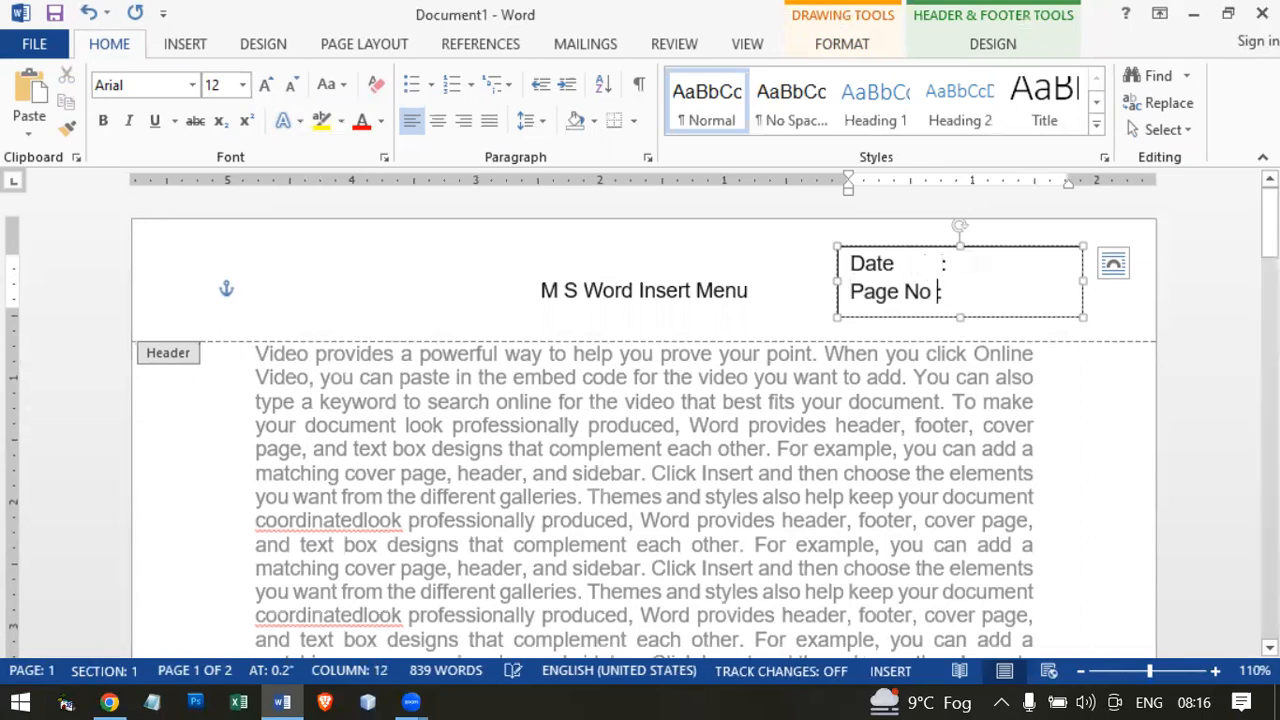
pyautogui.click(930, 437)
pyautogui.rightClick(926, 300)
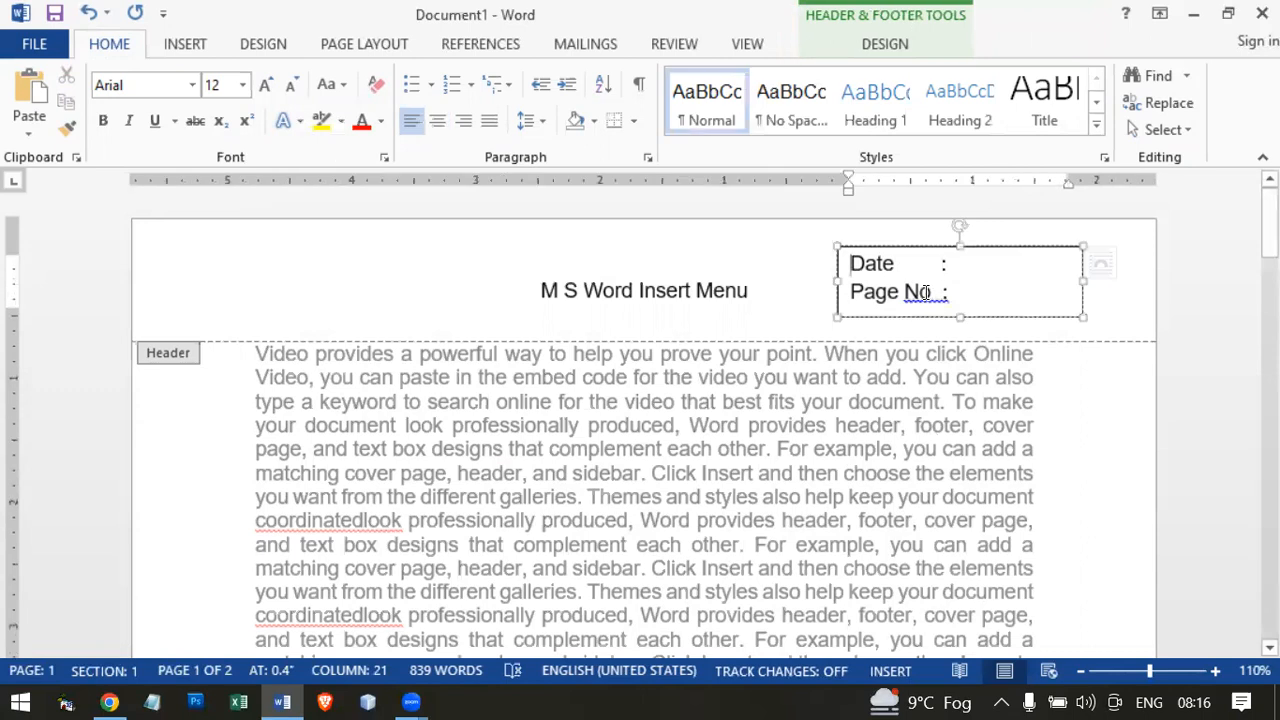
pyautogui.click(1004, 362)
pyautogui.click(941, 478)
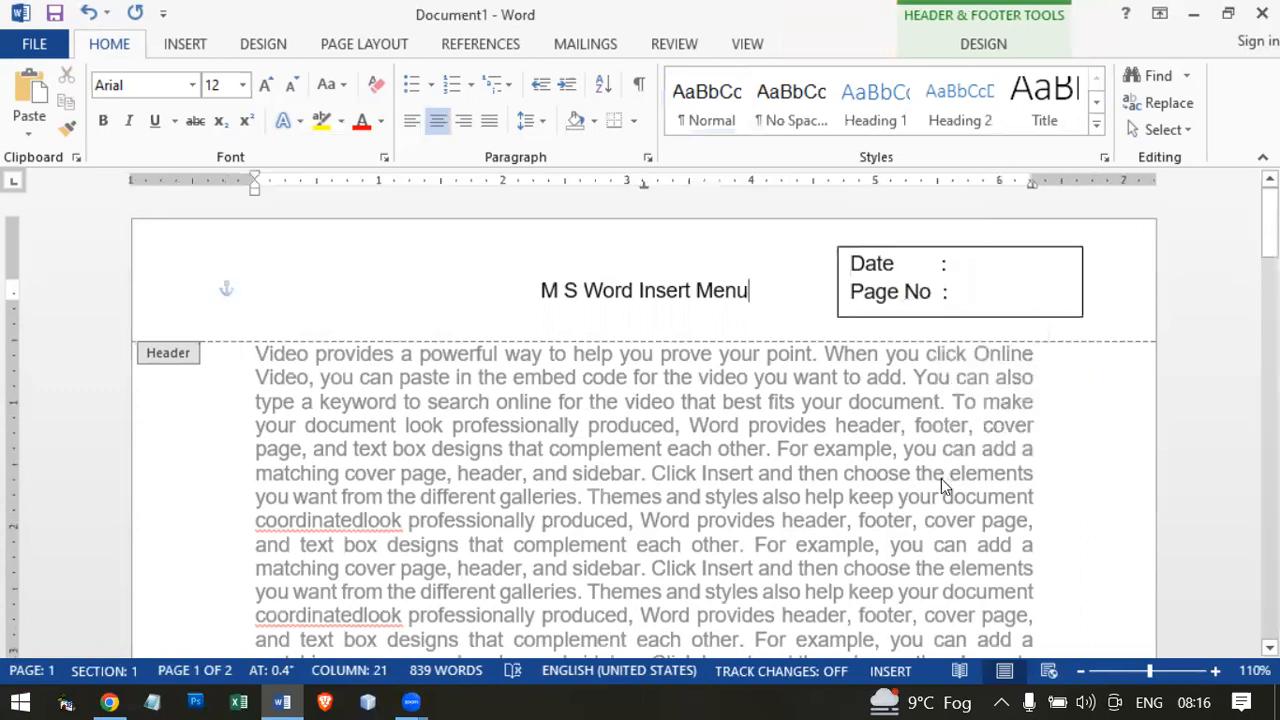
# Leave the header and insert a page break after the last line of the document's body text.
pyautogui.doubleClick(757, 444)
pyautogui.moveTo(1269, 222); pyautogui.dragTo(1269, 474)
pyautogui.click(864, 499)
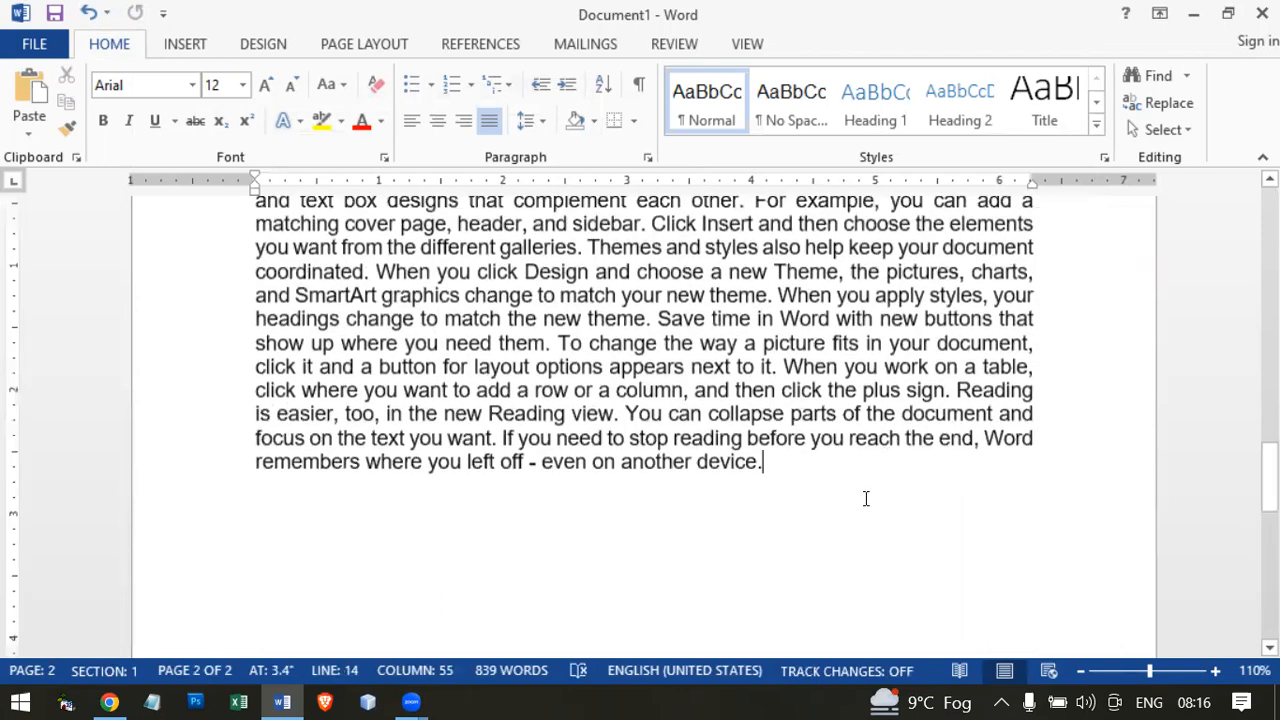
pyautogui.hotkey('ctrl', 'Return')
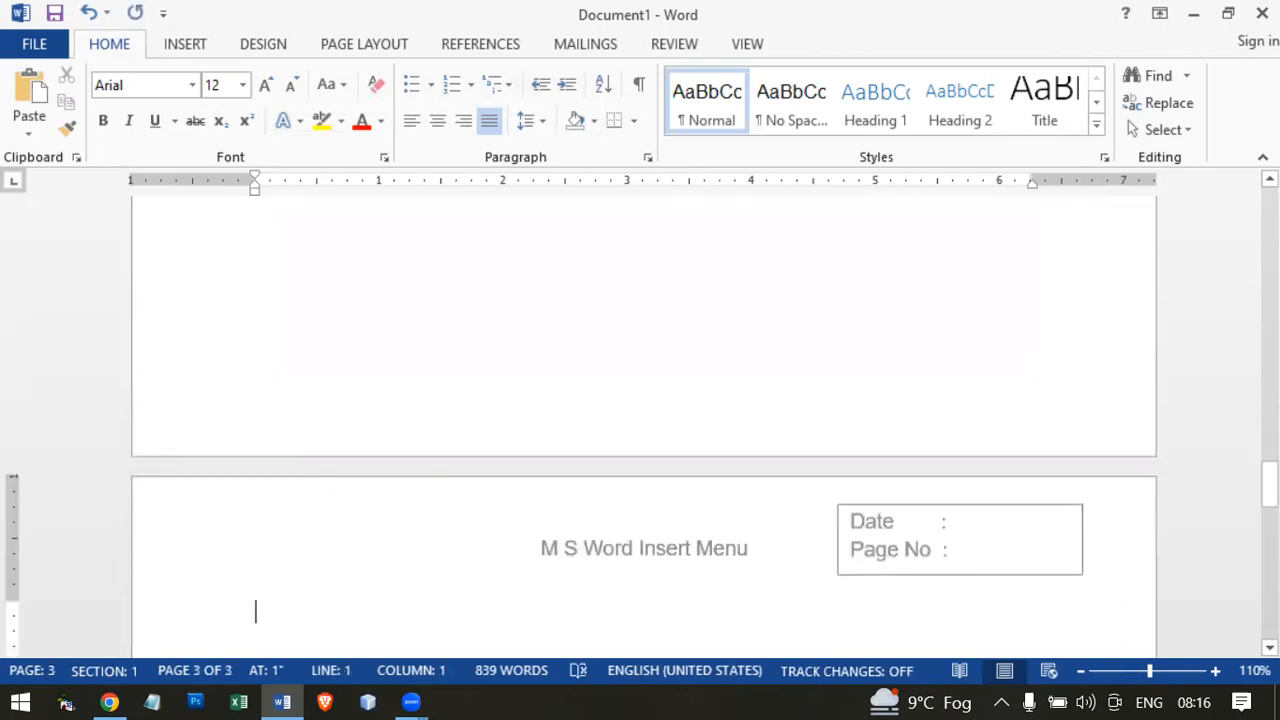
# Add "P.T.O" to the page footer at its right-aligned tab stop, and return to the body text.
pyautogui.moveTo(1269, 485); pyautogui.dragTo(1269, 212)
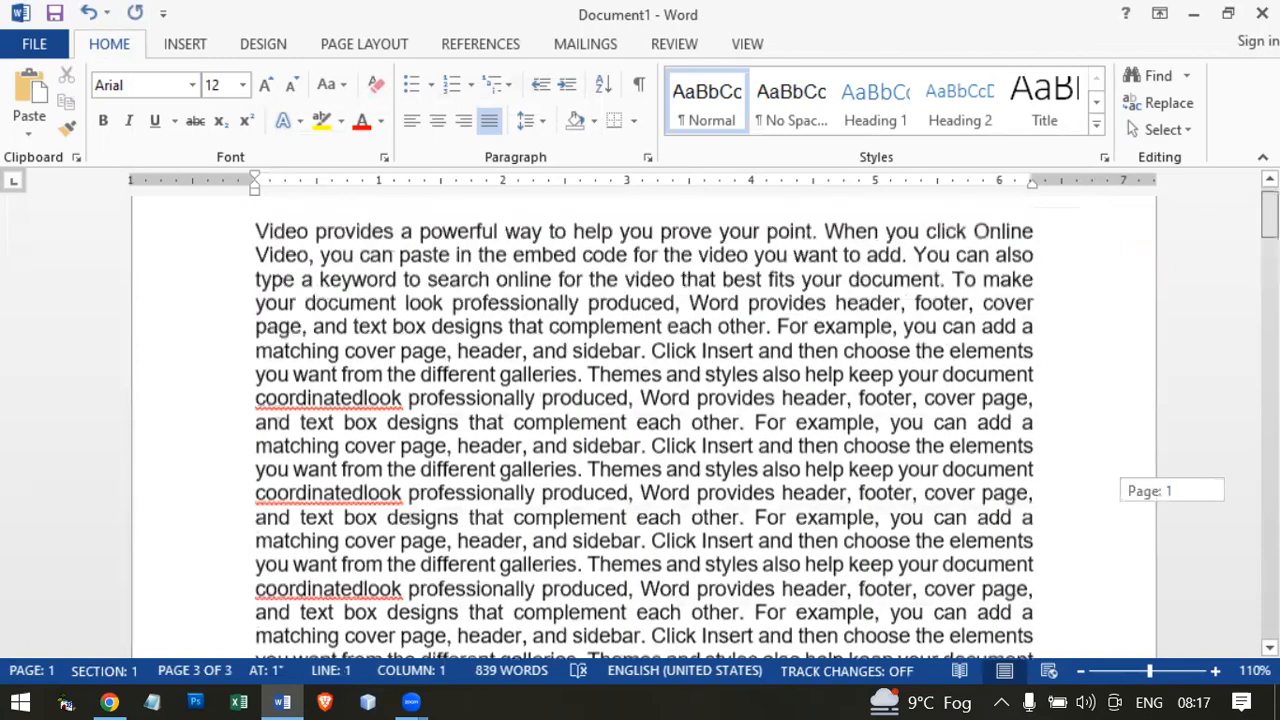
pyautogui.doubleClick(478, 290)
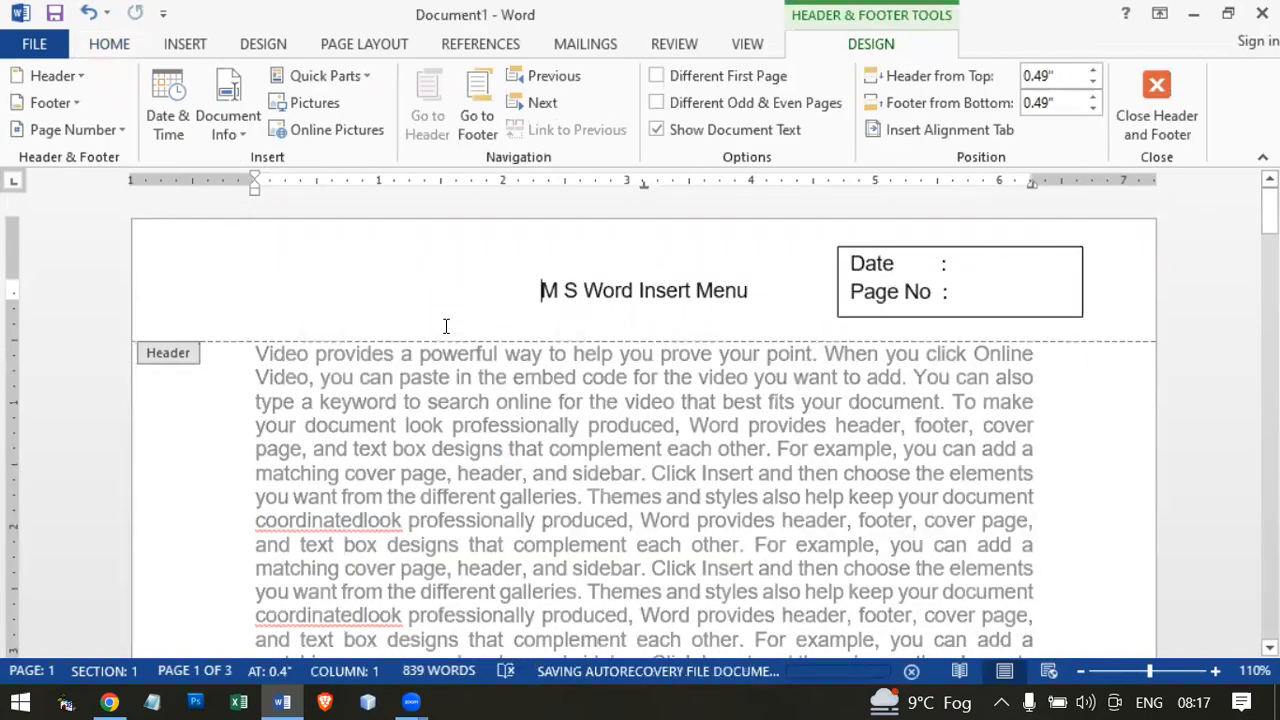
pyautogui.press('Down')
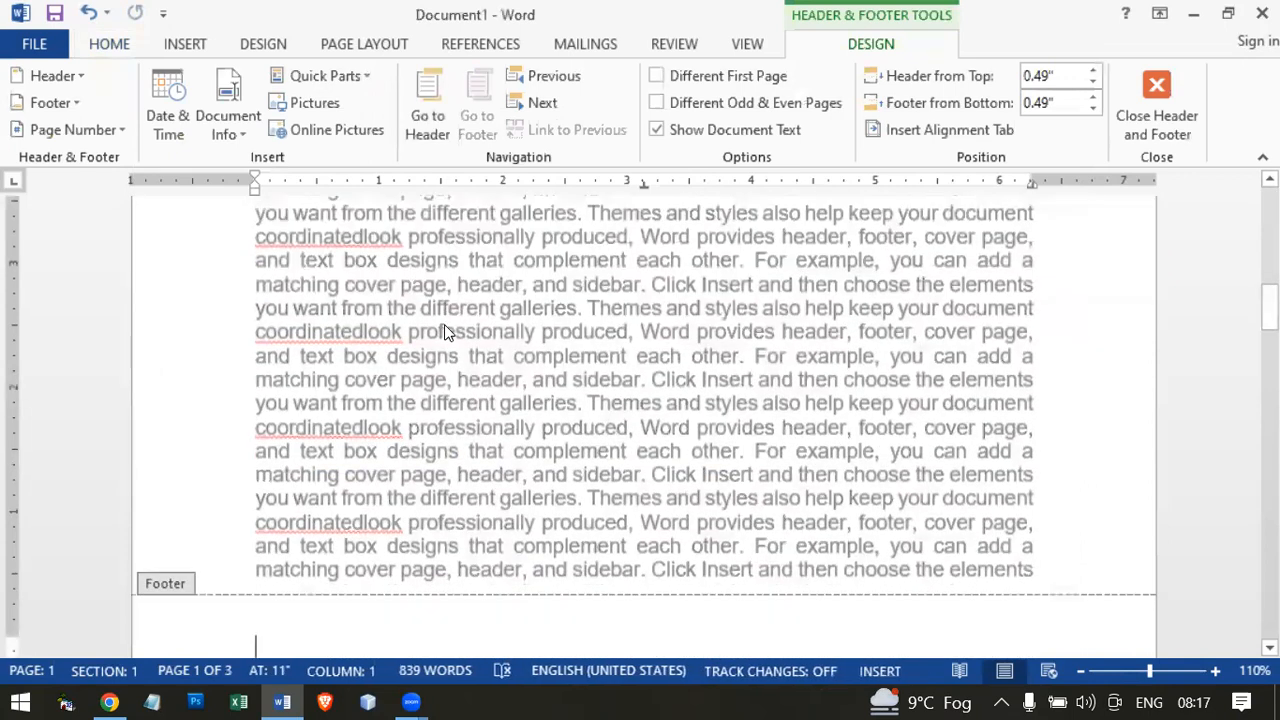
pyautogui.press('Tab')
pyautogui.press('Tab')
pyautogui.write('P.T.O')
pyautogui.doubleClick(549, 388)
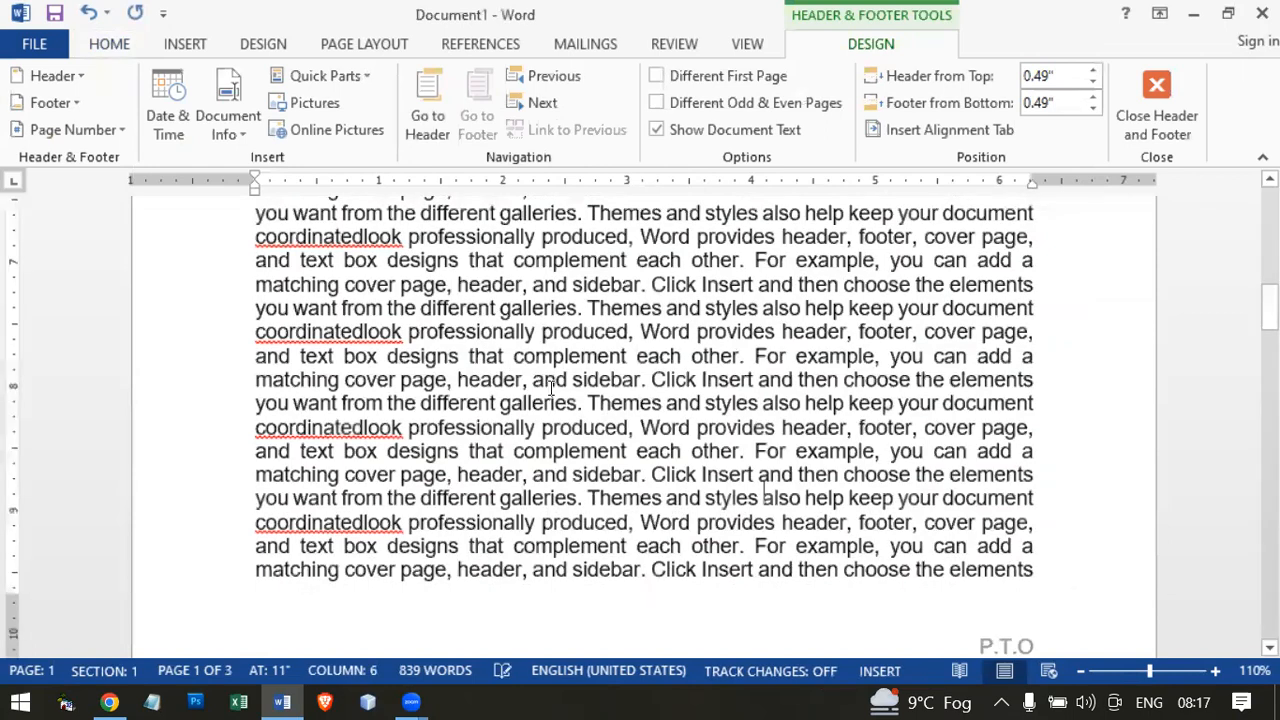
# Create a new blank document, look through its header options, and switch back to Document1.
pyautogui.moveTo(1269, 307); pyautogui.dragTo(1269, 205)
pyautogui.click(185, 44)
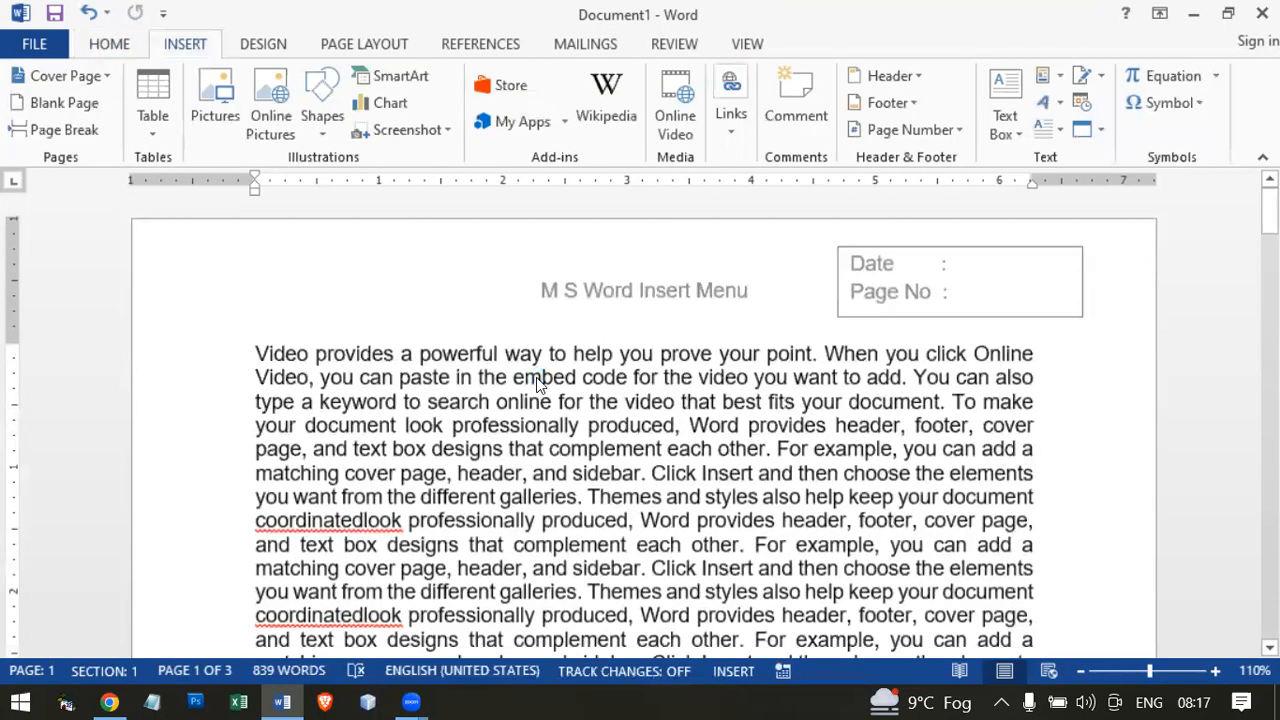
pyautogui.hotkey('ctrl', 'n')
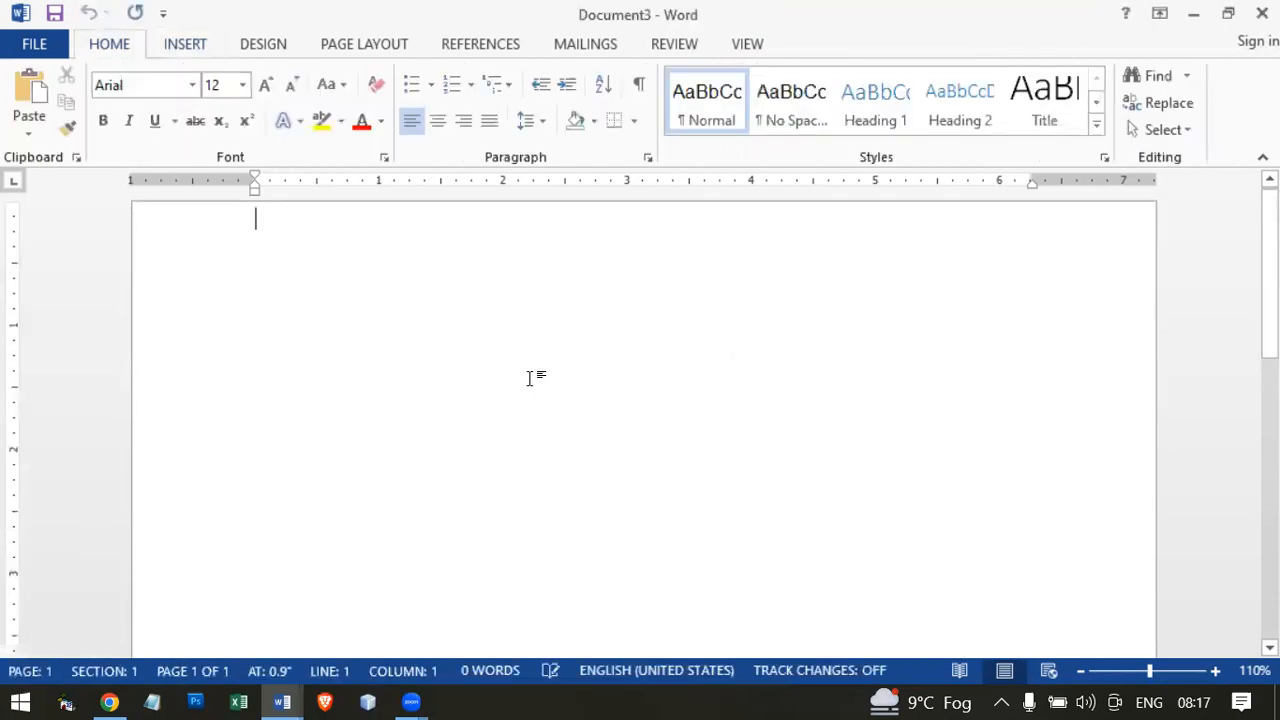
pyautogui.click(187, 45)
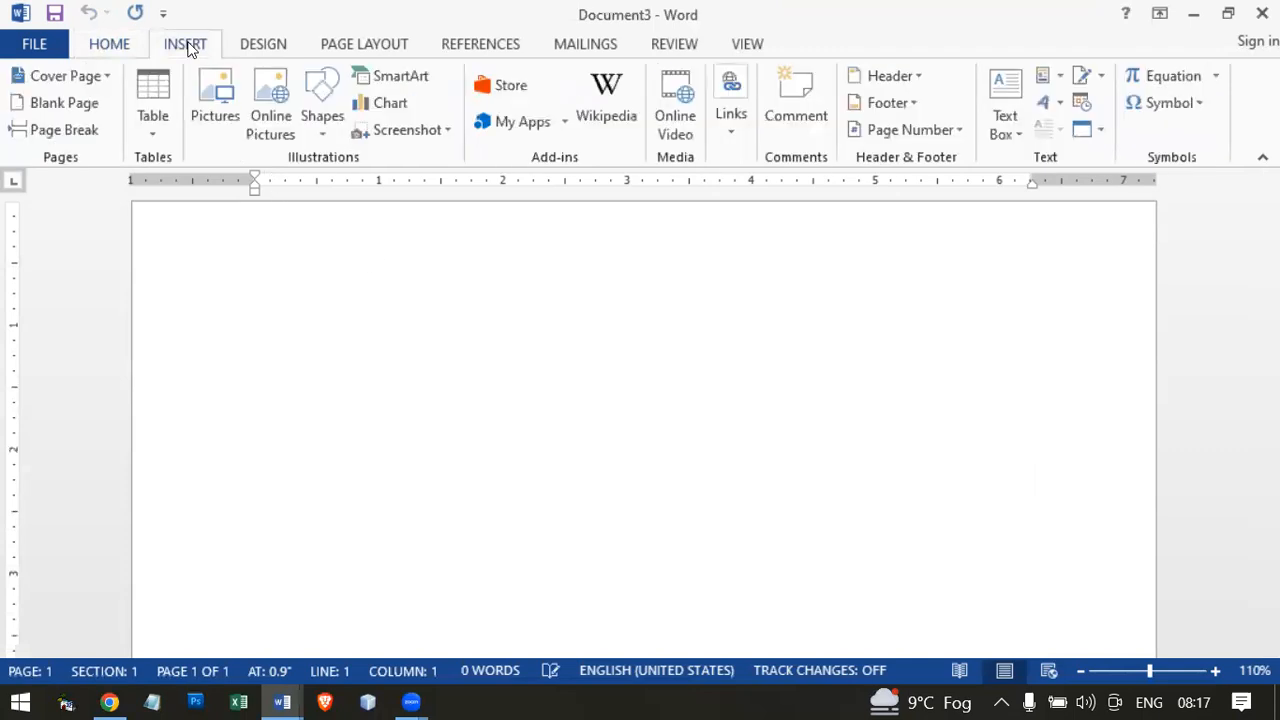
pyautogui.click(916, 76)
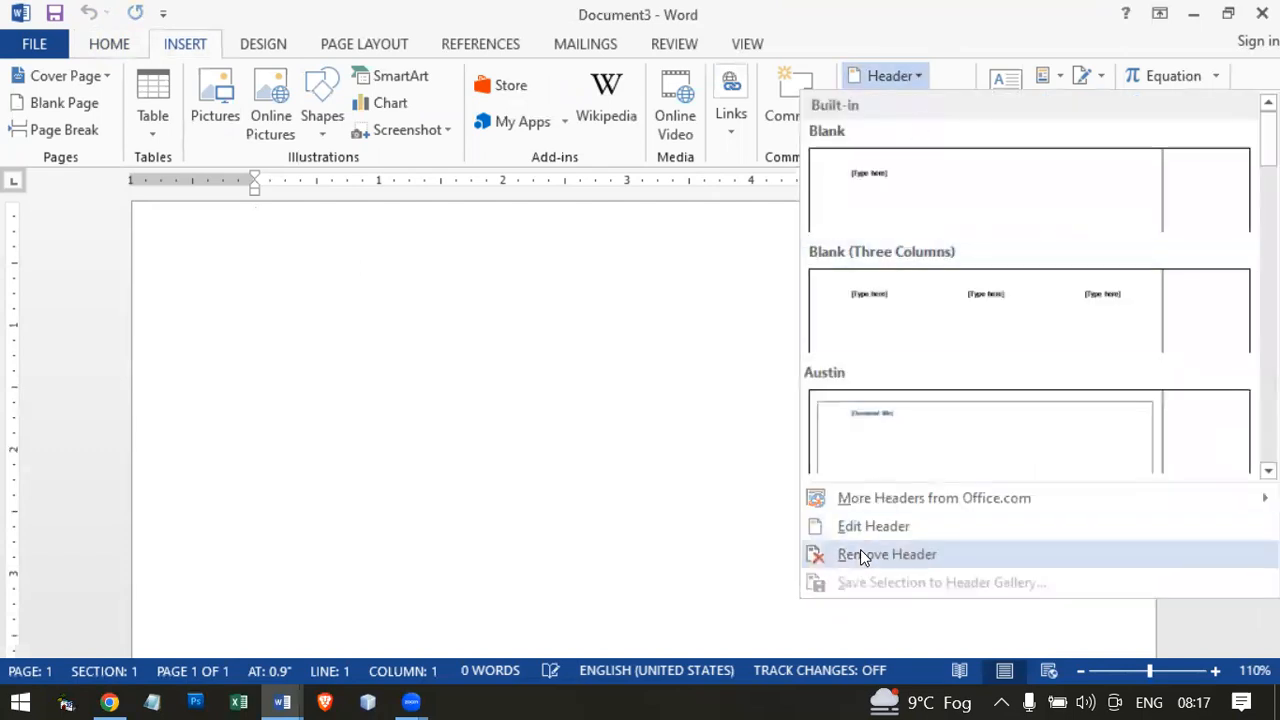
pyautogui.click(538, 446)
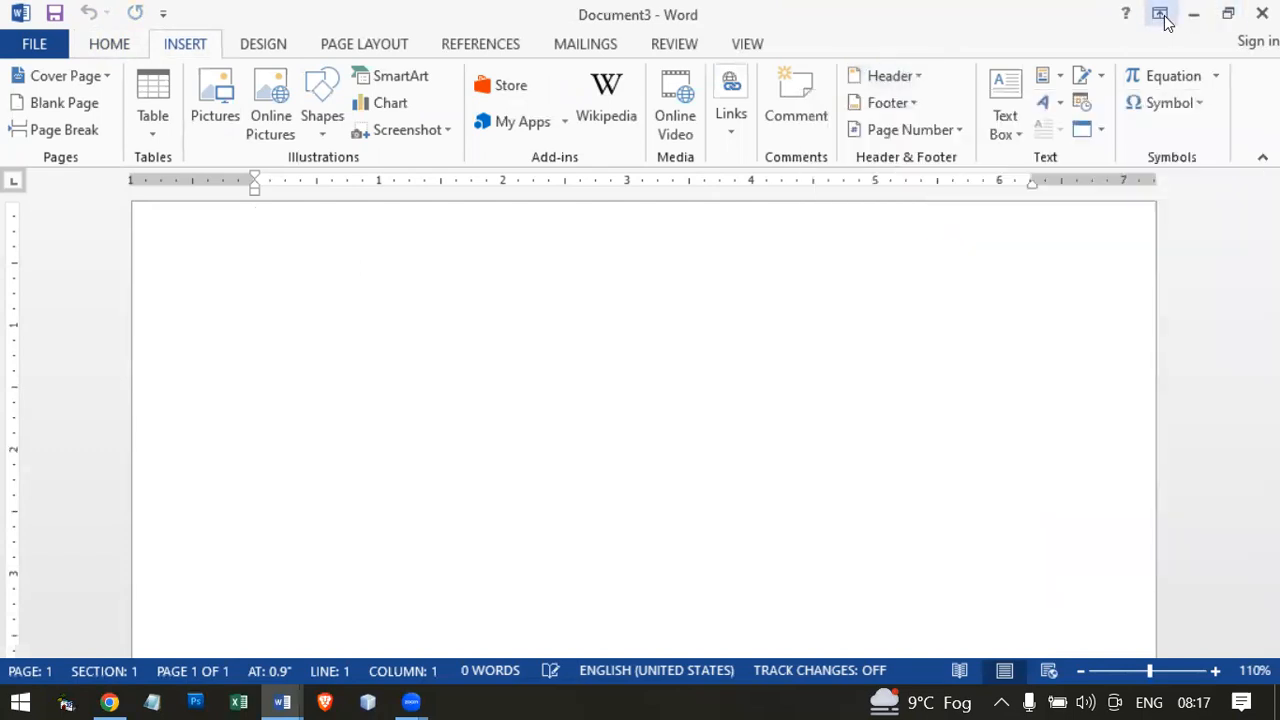
pyautogui.click(1193, 13)
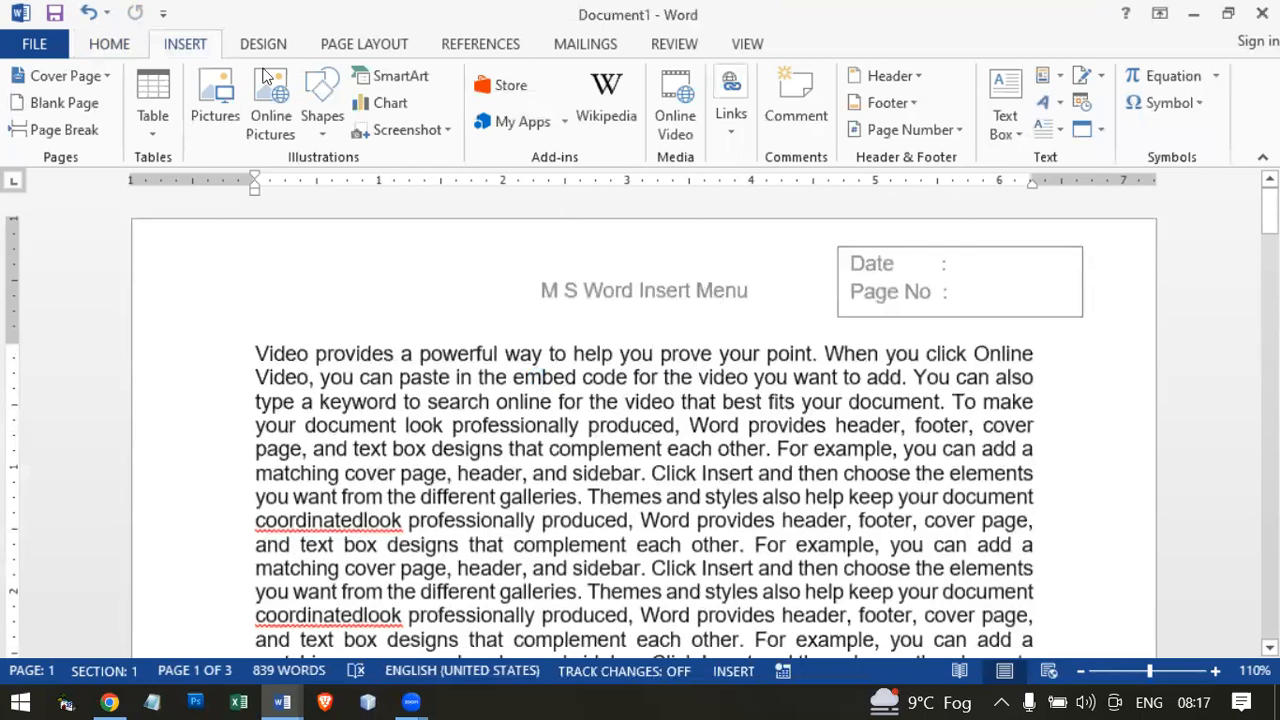
# Remove both the header and the footer from Document1.
pyautogui.click(894, 77)
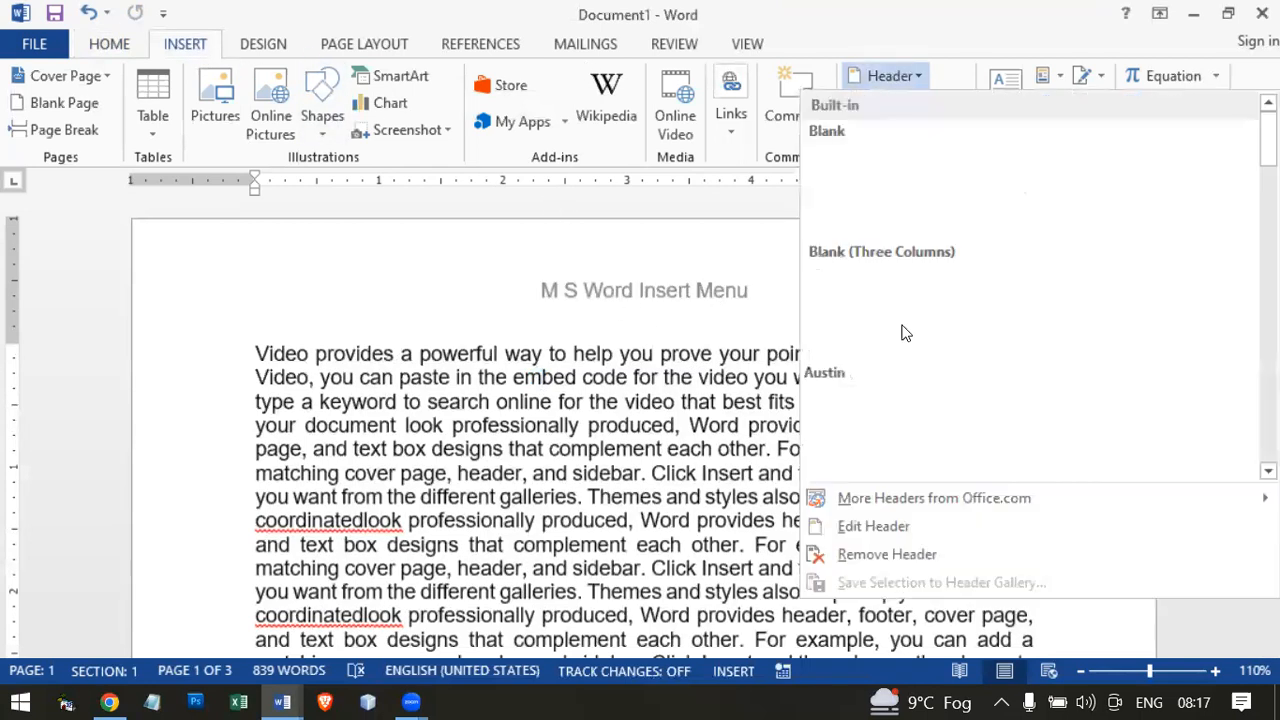
pyautogui.click(868, 551)
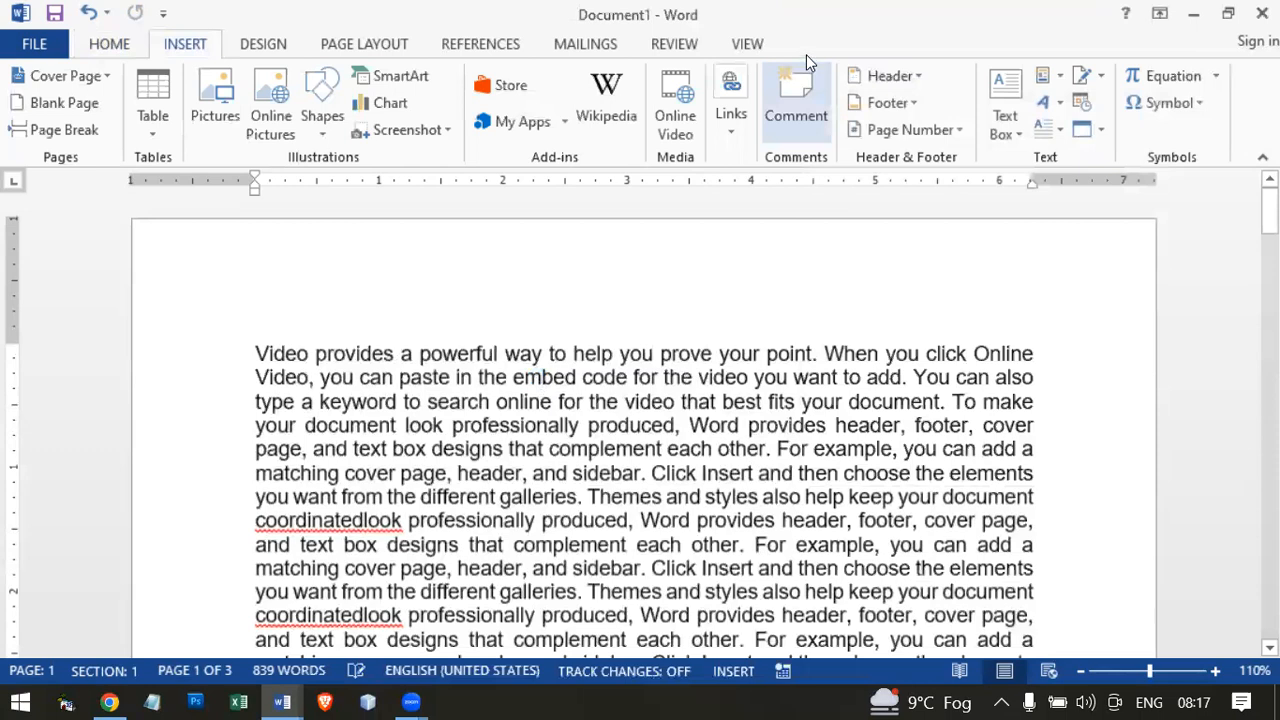
pyautogui.click(887, 103)
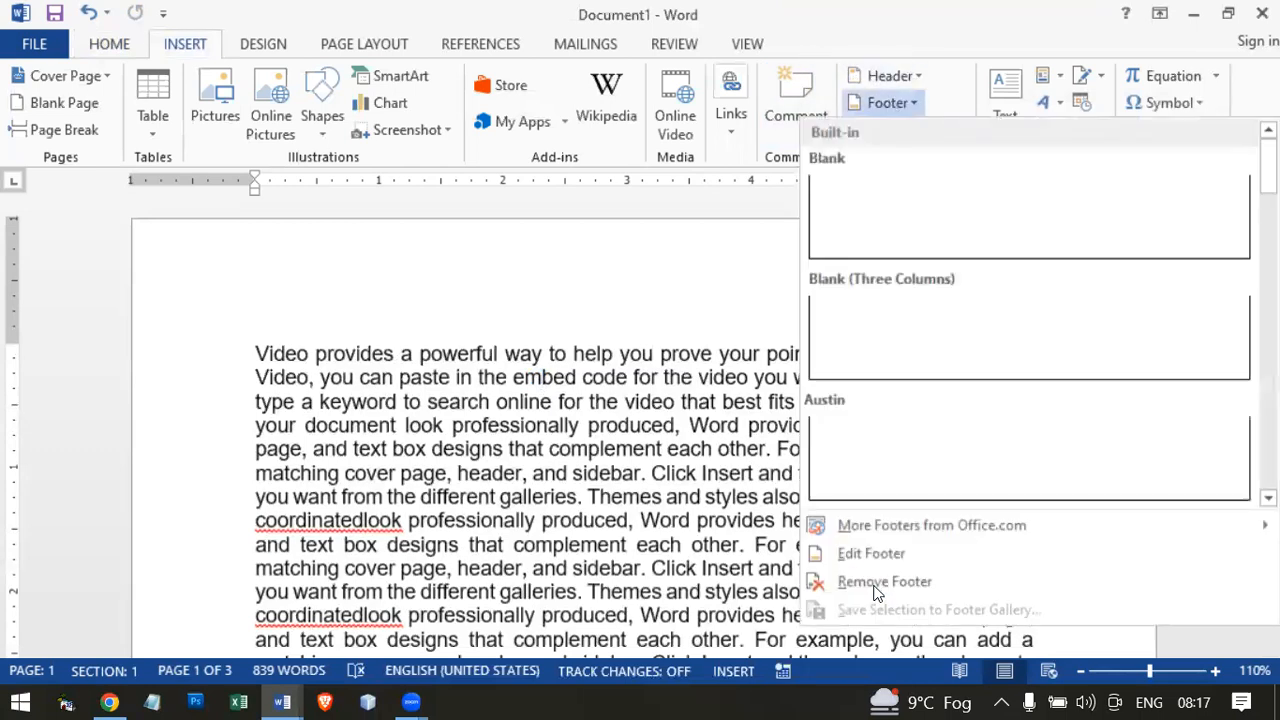
pyautogui.click(880, 584)
# Open the empty header of Document1 through the Edit Header command, and return to the body text.
pyautogui.click(905, 74)
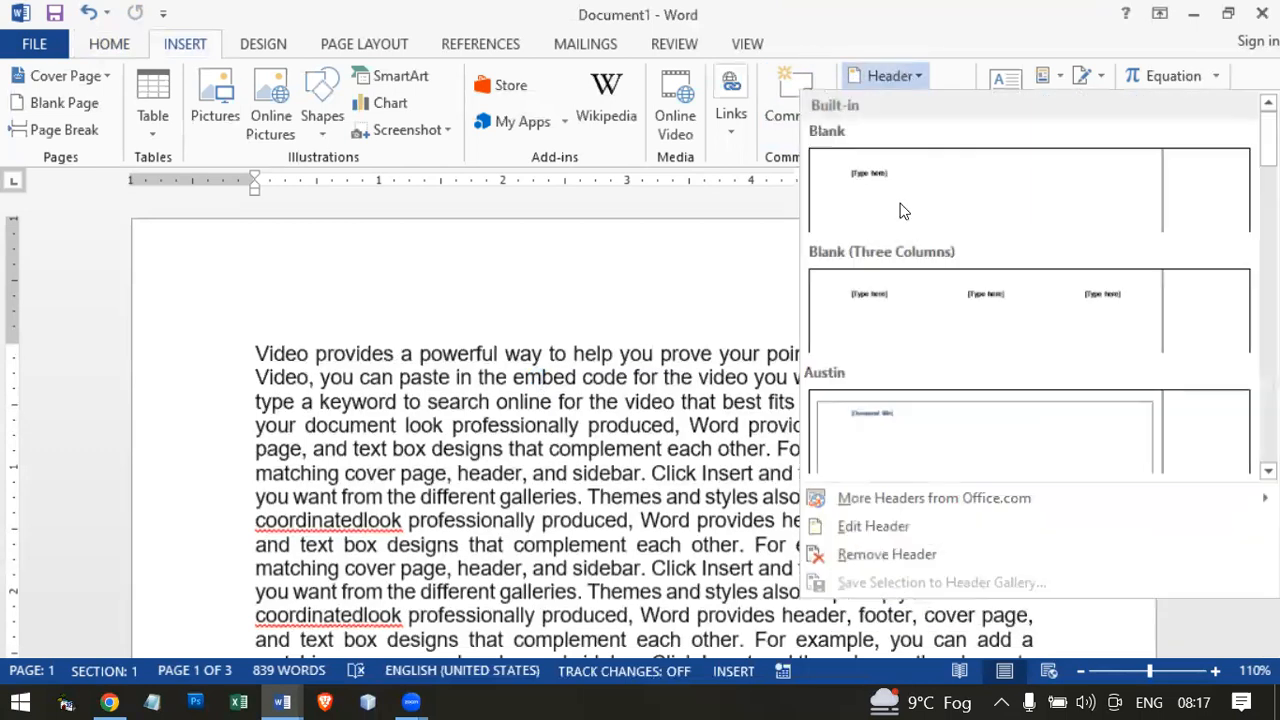
pyautogui.click(889, 537)
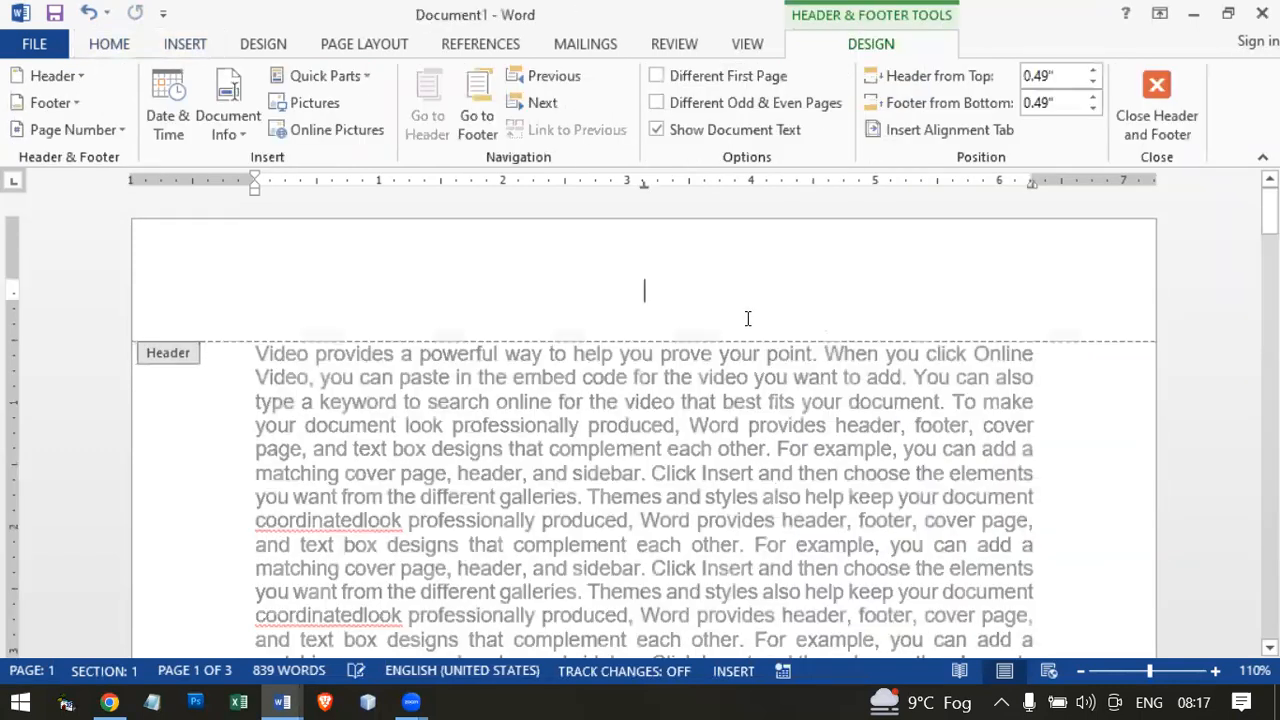
pyautogui.doubleClick(713, 472)
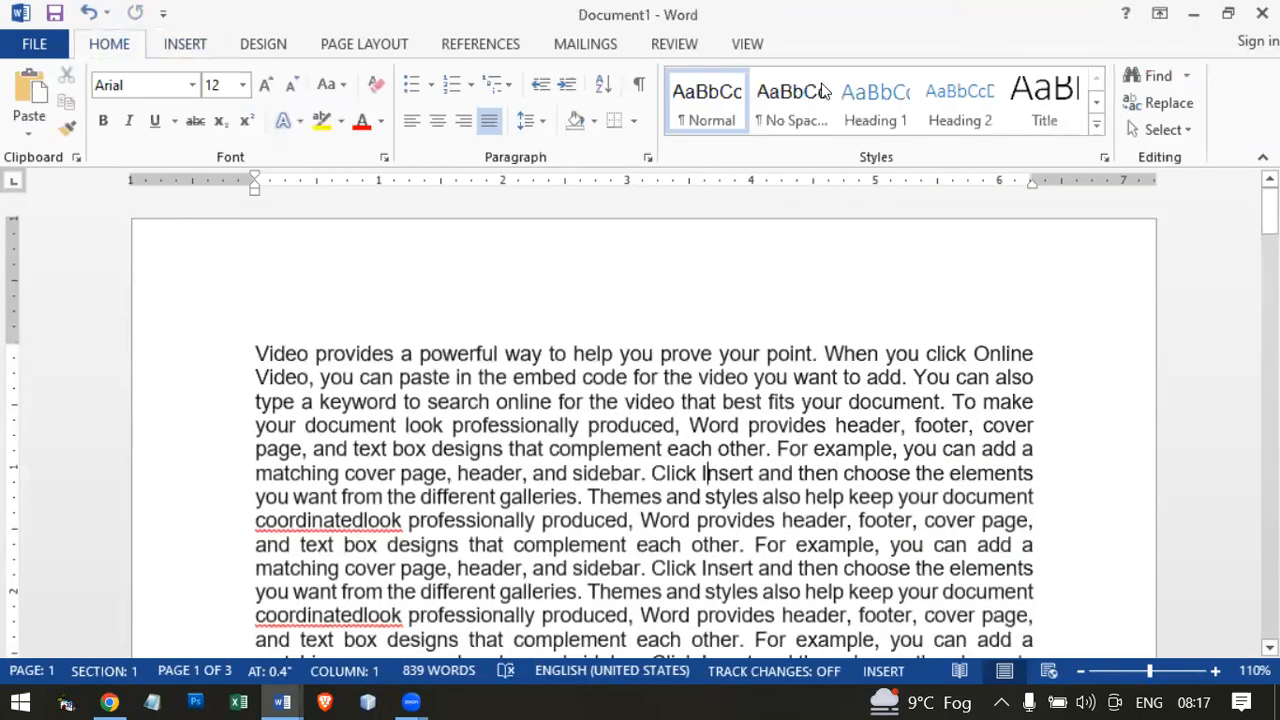
# Enter the empty header with Edit Header and again directly from the page's top margin, returning to the body text each time.
pyautogui.click(170, 50)
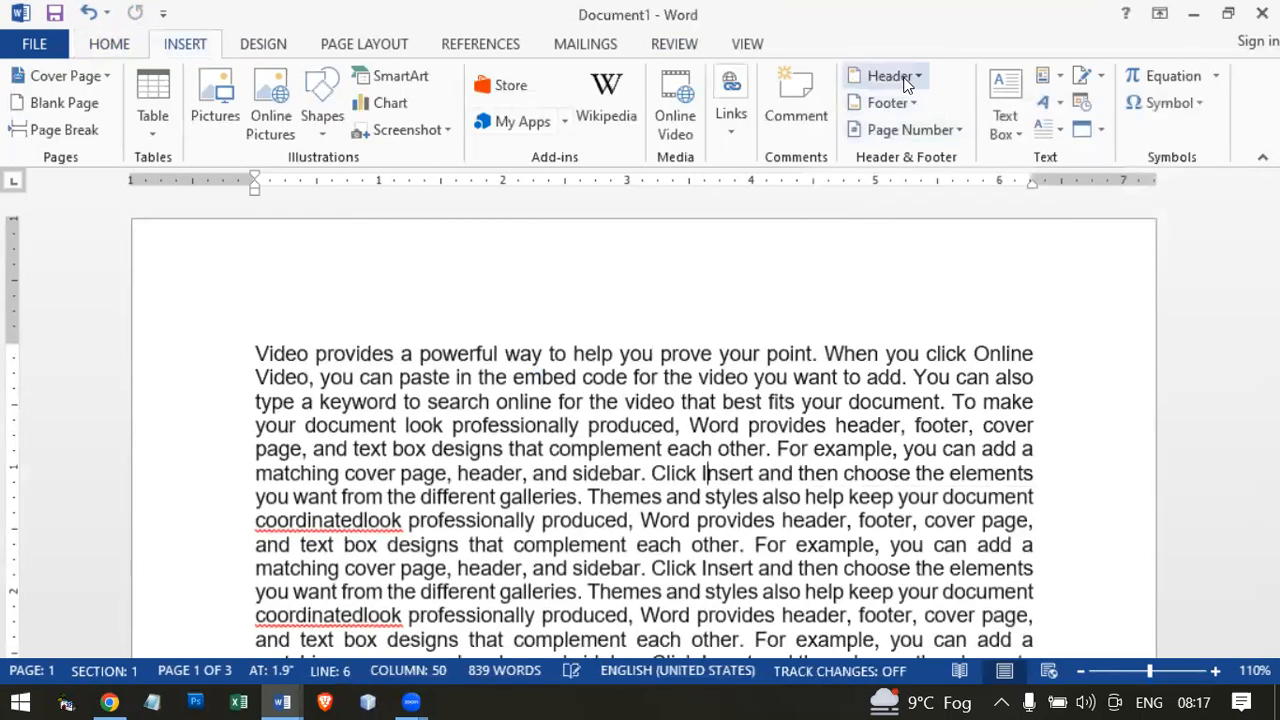
pyautogui.click(886, 76)
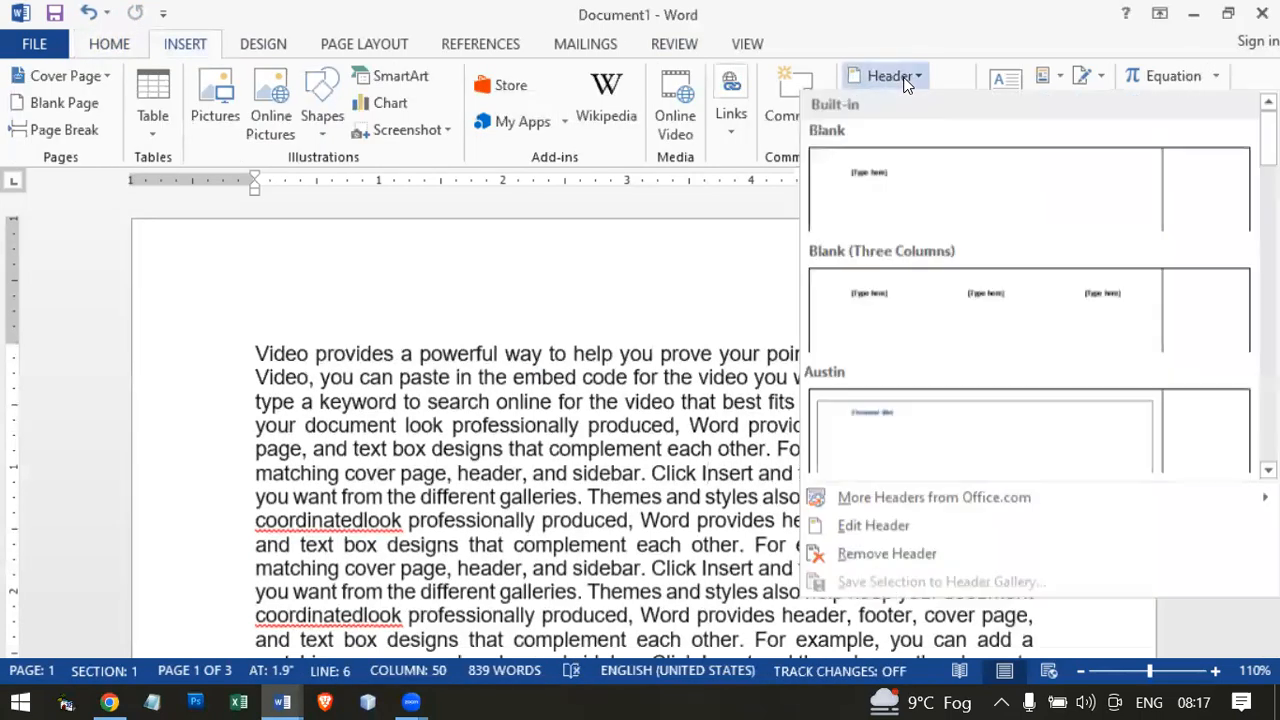
pyautogui.click(874, 527)
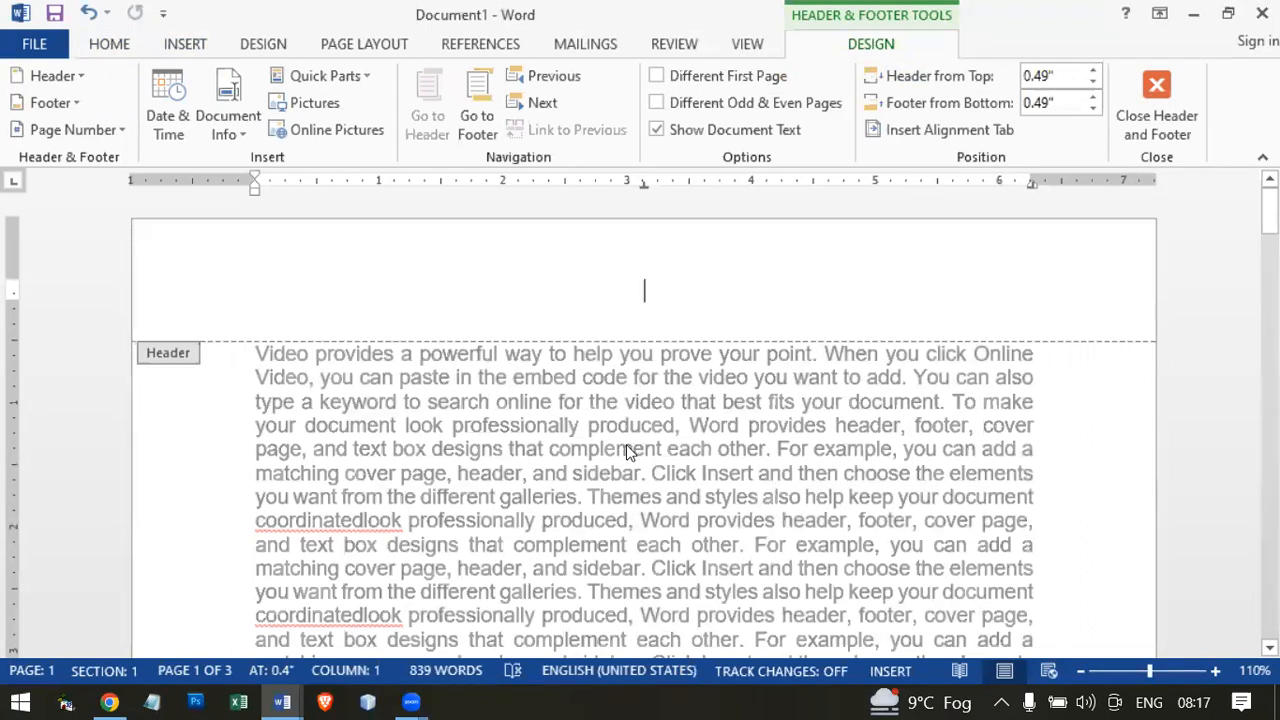
pyautogui.doubleClick(626, 450)
pyautogui.doubleClick(651, 269)
pyautogui.doubleClick(682, 572)
# Browse the built-in header designs and insert the Banded header into Document1.
pyautogui.click(185, 44)
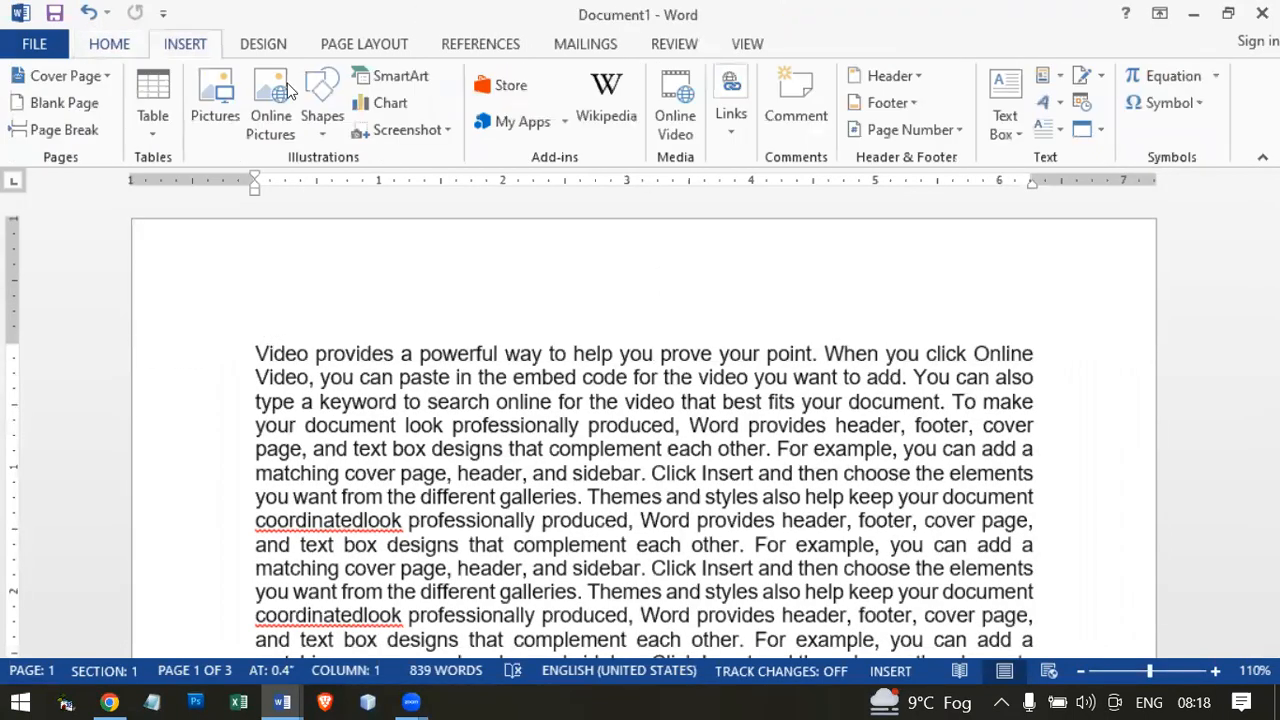
pyautogui.click(893, 76)
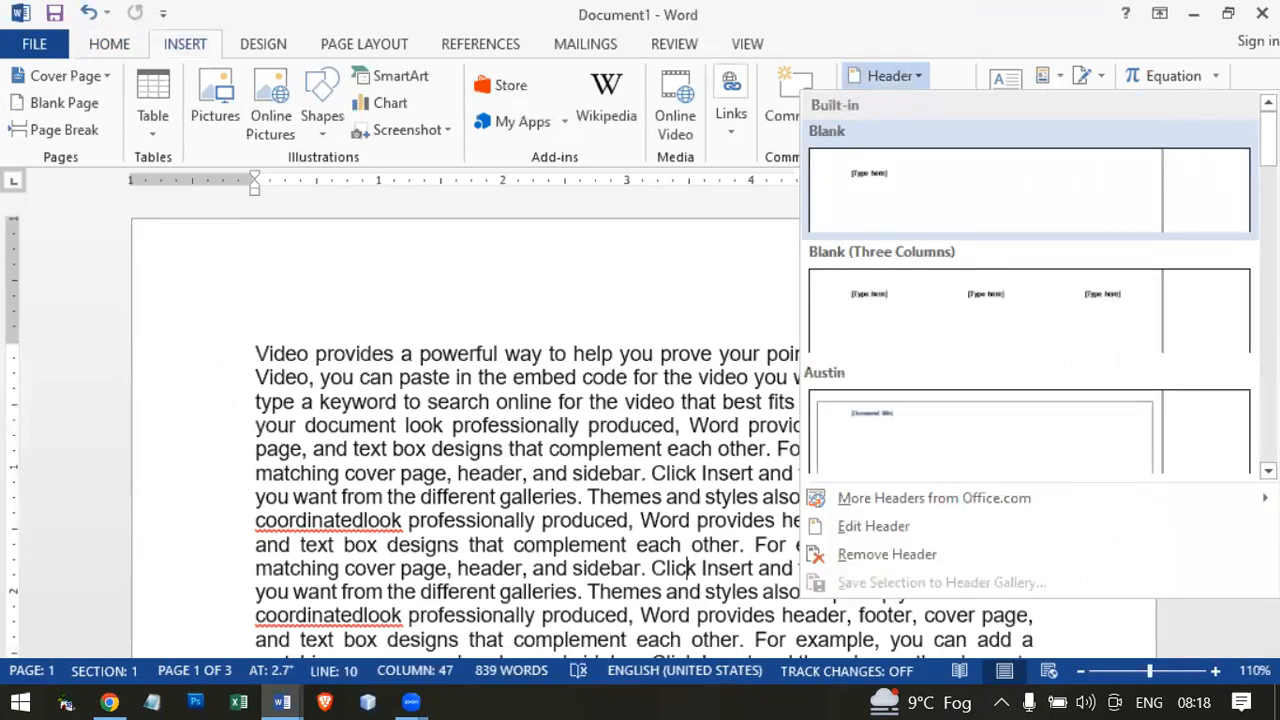
pyautogui.scroll(-5, 1030, 290)
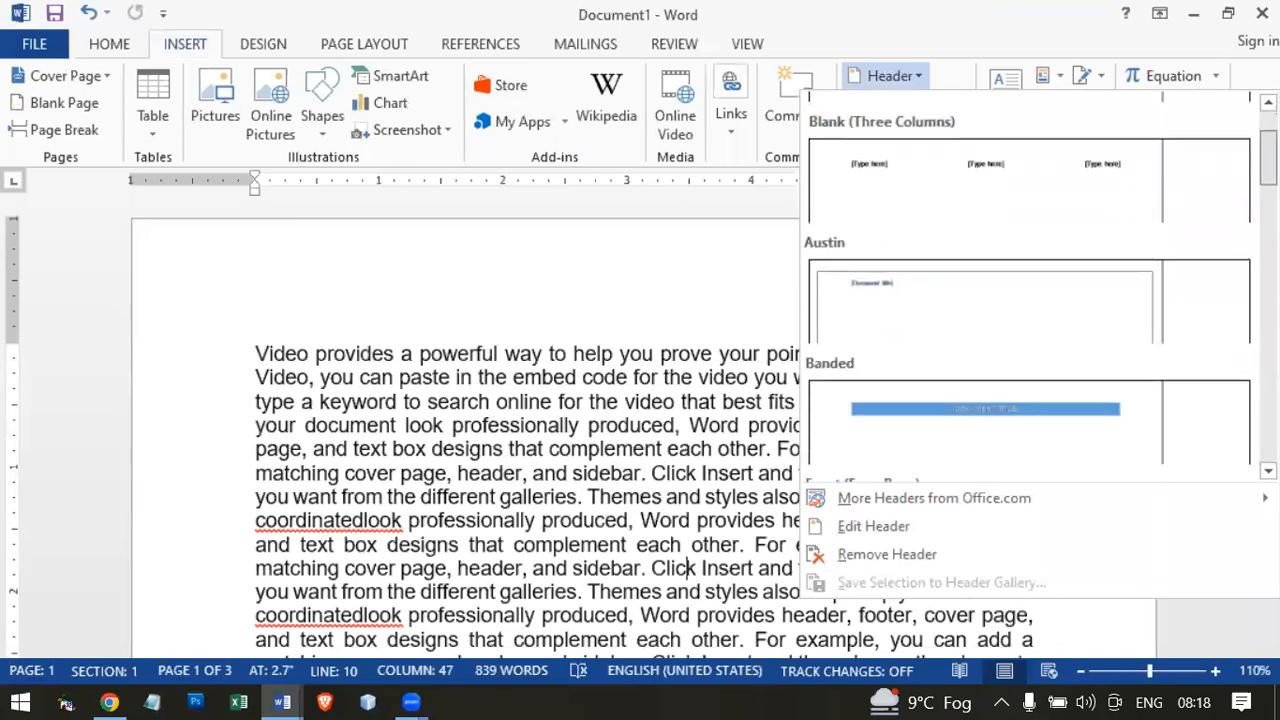
pyautogui.scroll(-6, 1030, 290)
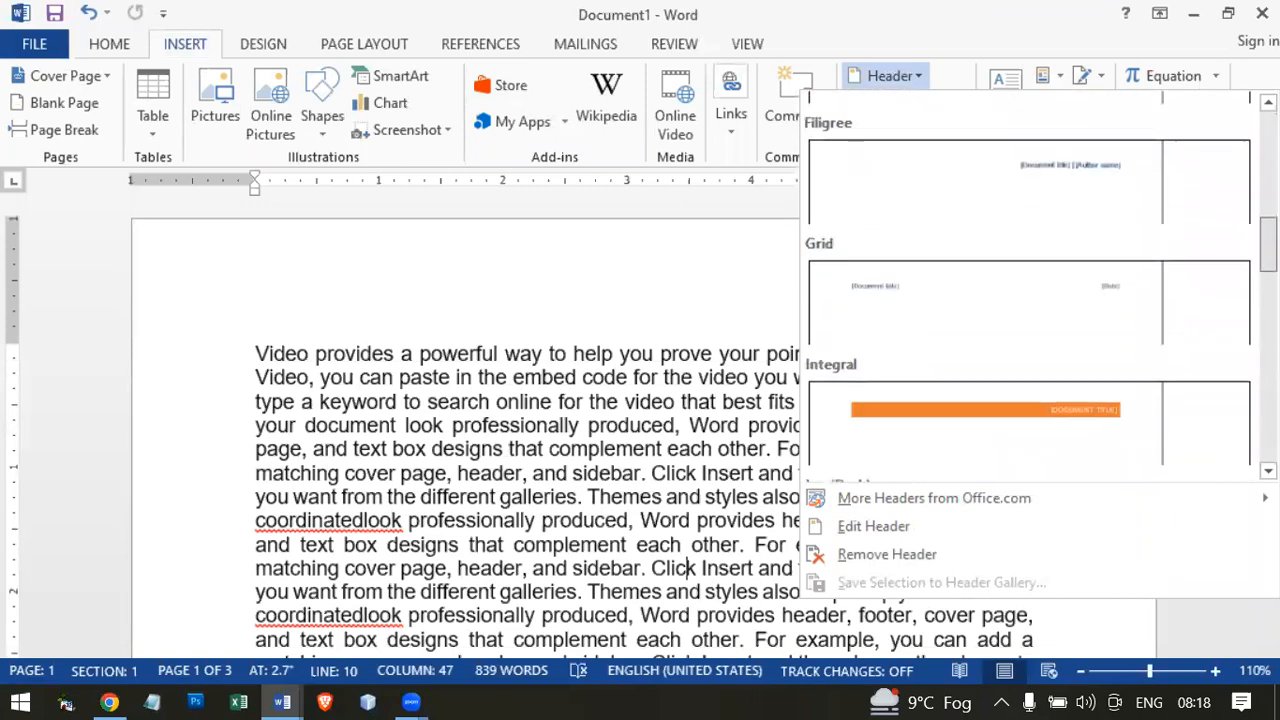
pyautogui.scroll(-5, 1030, 290)
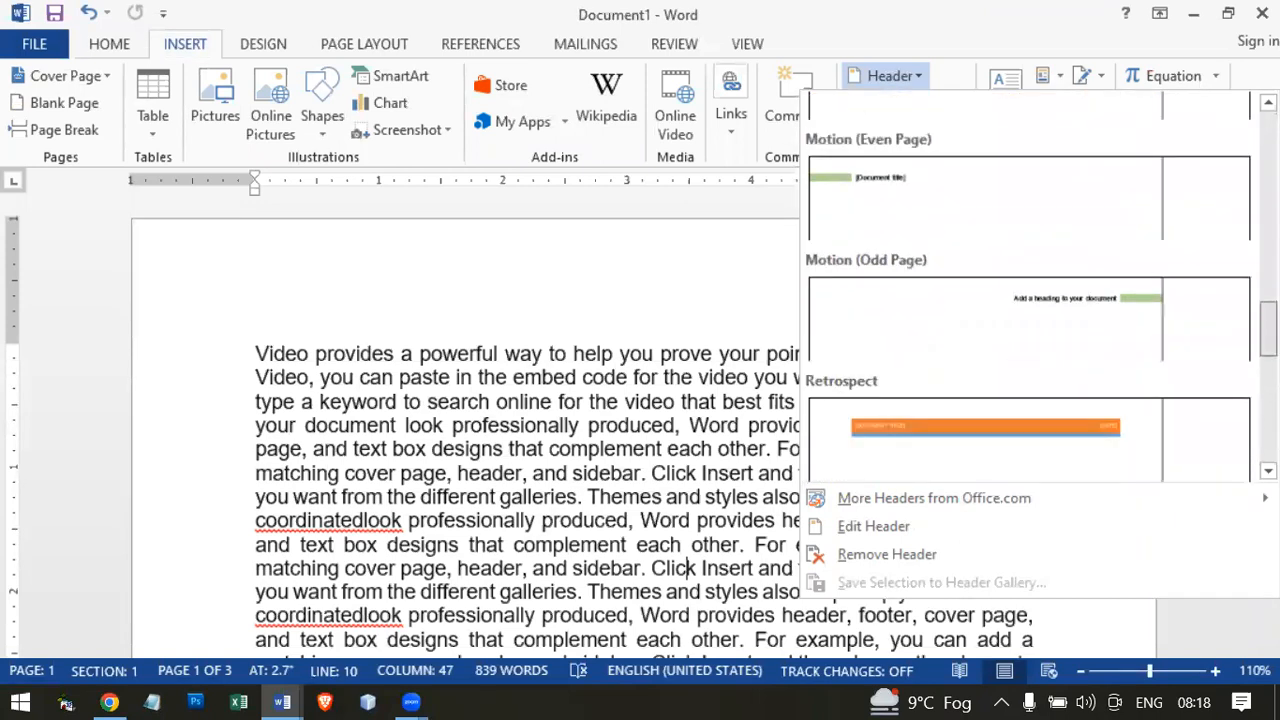
pyautogui.scroll(-3, 1030, 290)
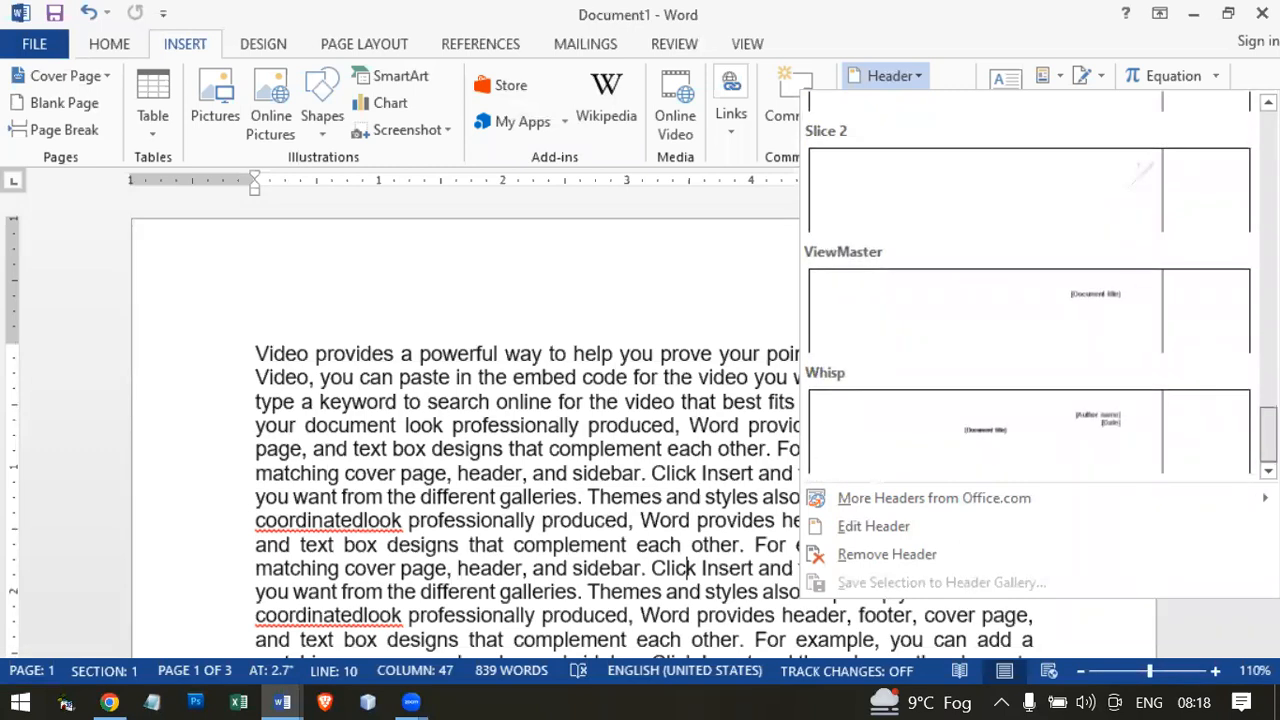
pyautogui.scroll(8, 1030, 290)
pyautogui.scroll(6, 1240, 107)
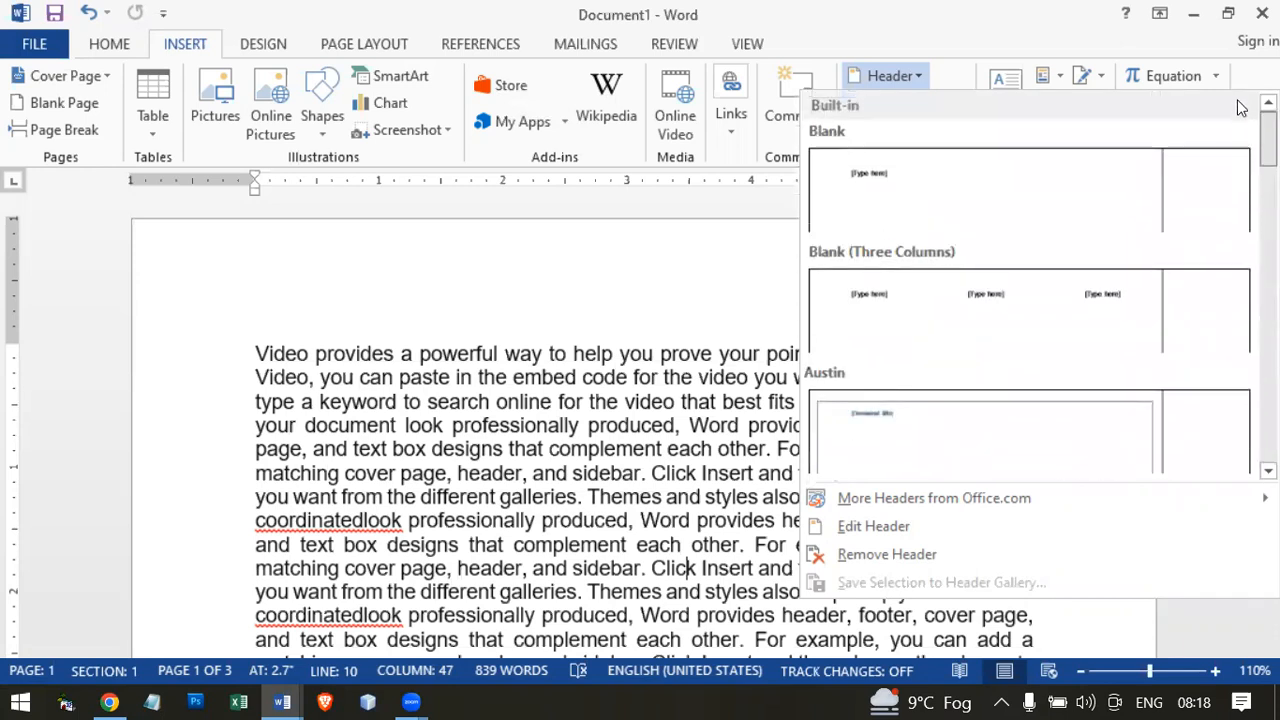
pyautogui.scroll(-3, 1240, 107)
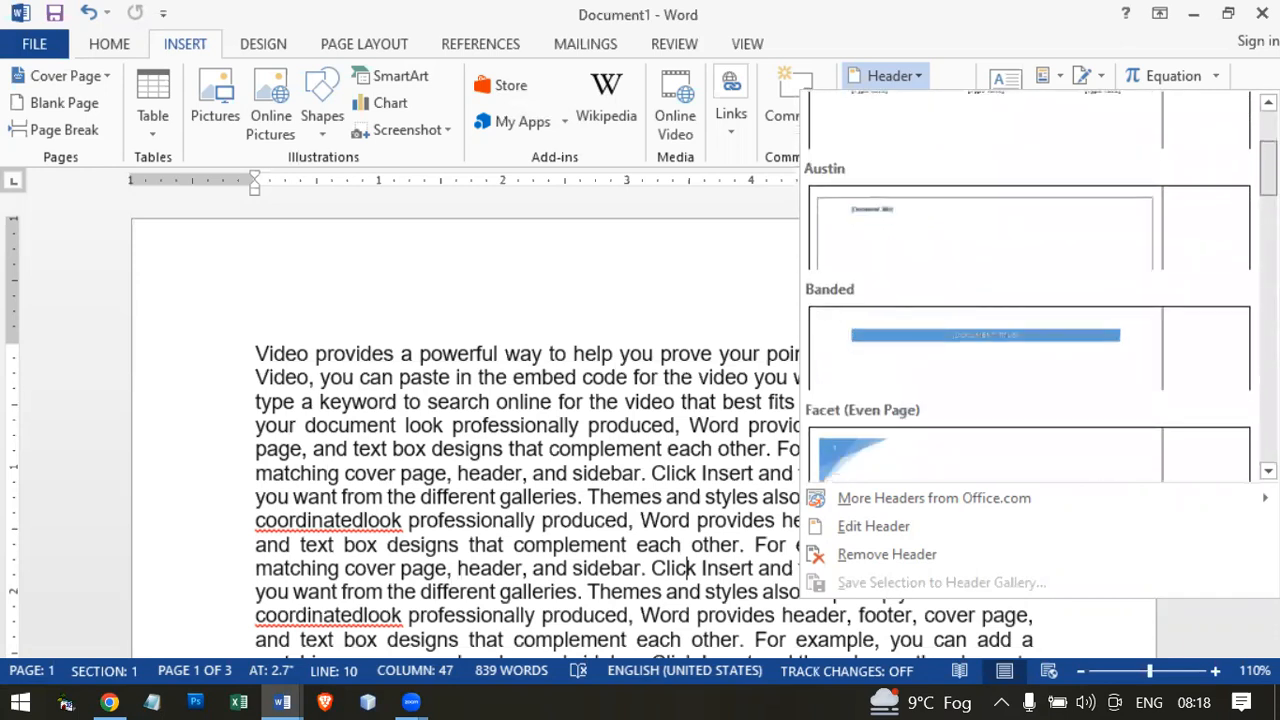
pyautogui.scroll(-1, 1165, 211)
pyautogui.click(1040, 265)
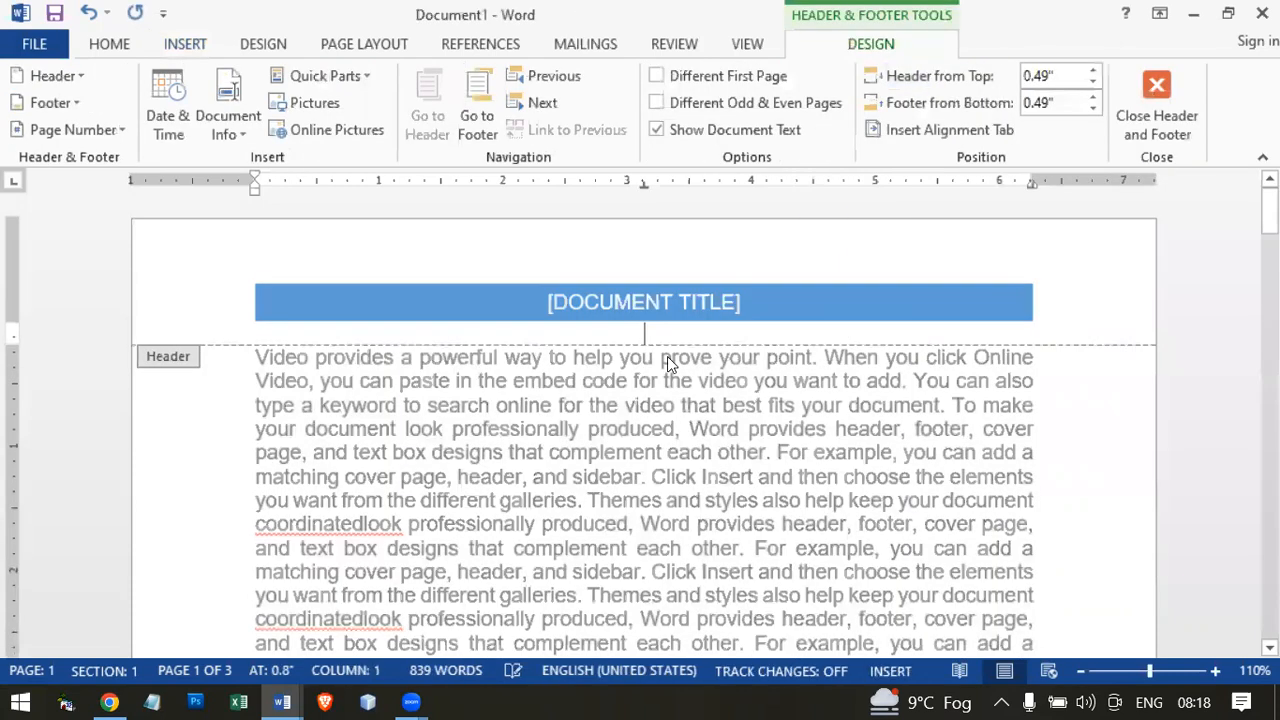
# Fill in the Banded header's title placeholder with "WORD INSERT MENU" and return to the body text.
pyautogui.click(622, 301)
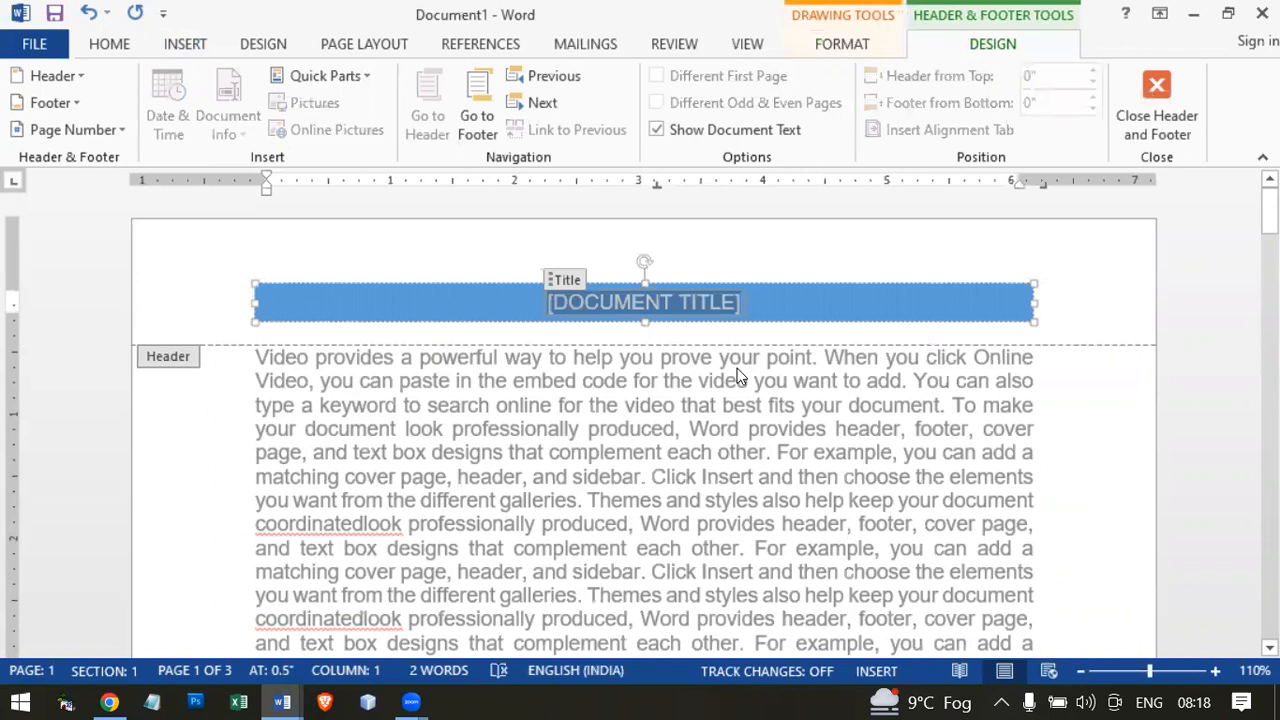
pyautogui.write('W')
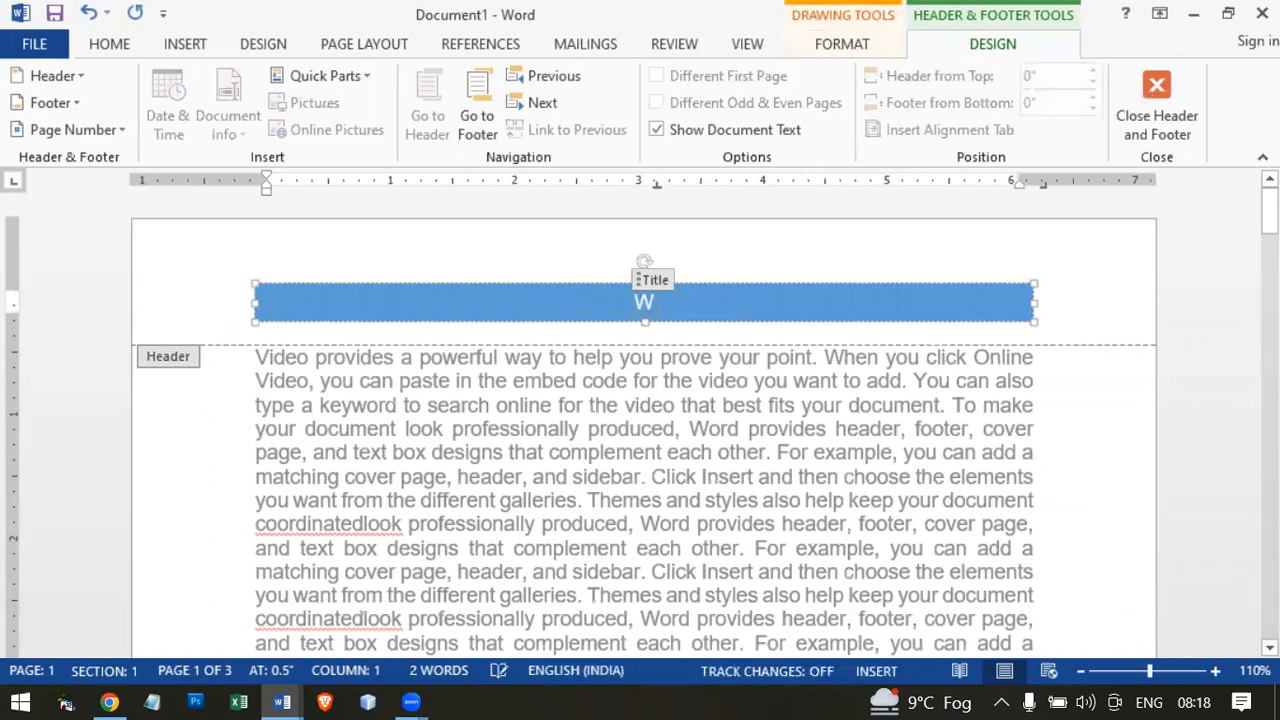
pyautogui.write('ORD INSE')
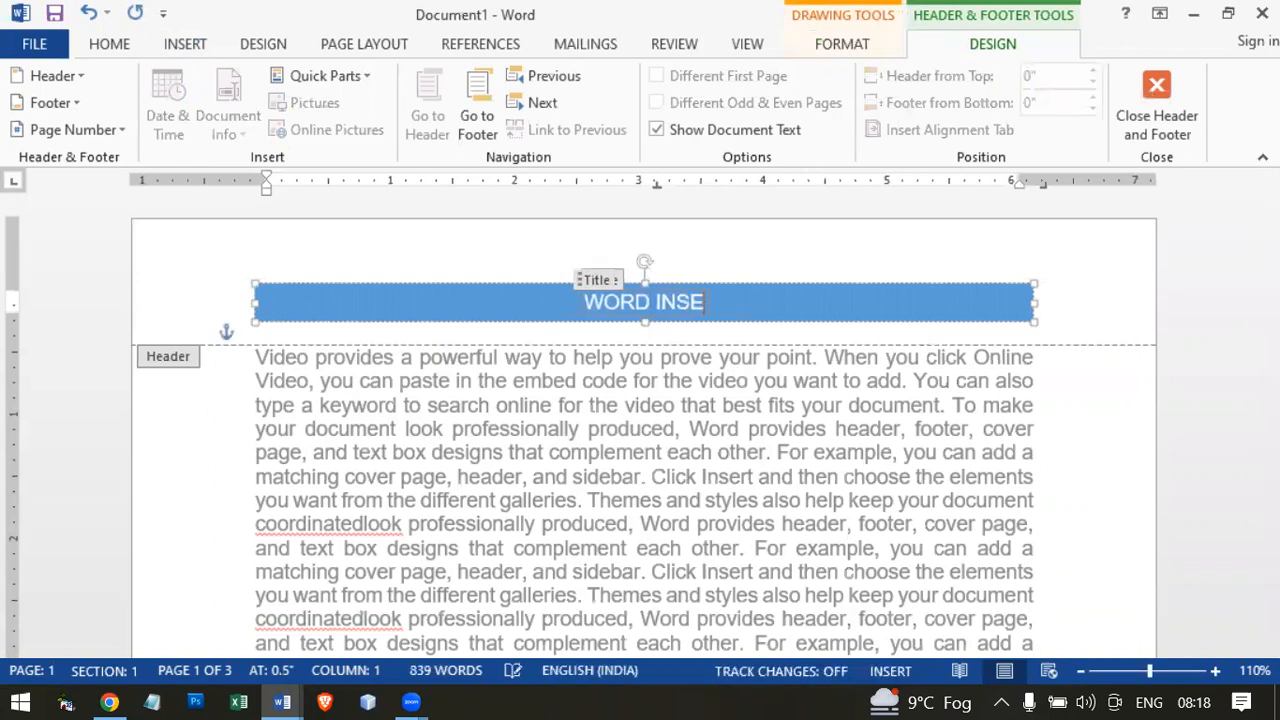
pyautogui.write('RT MENU')
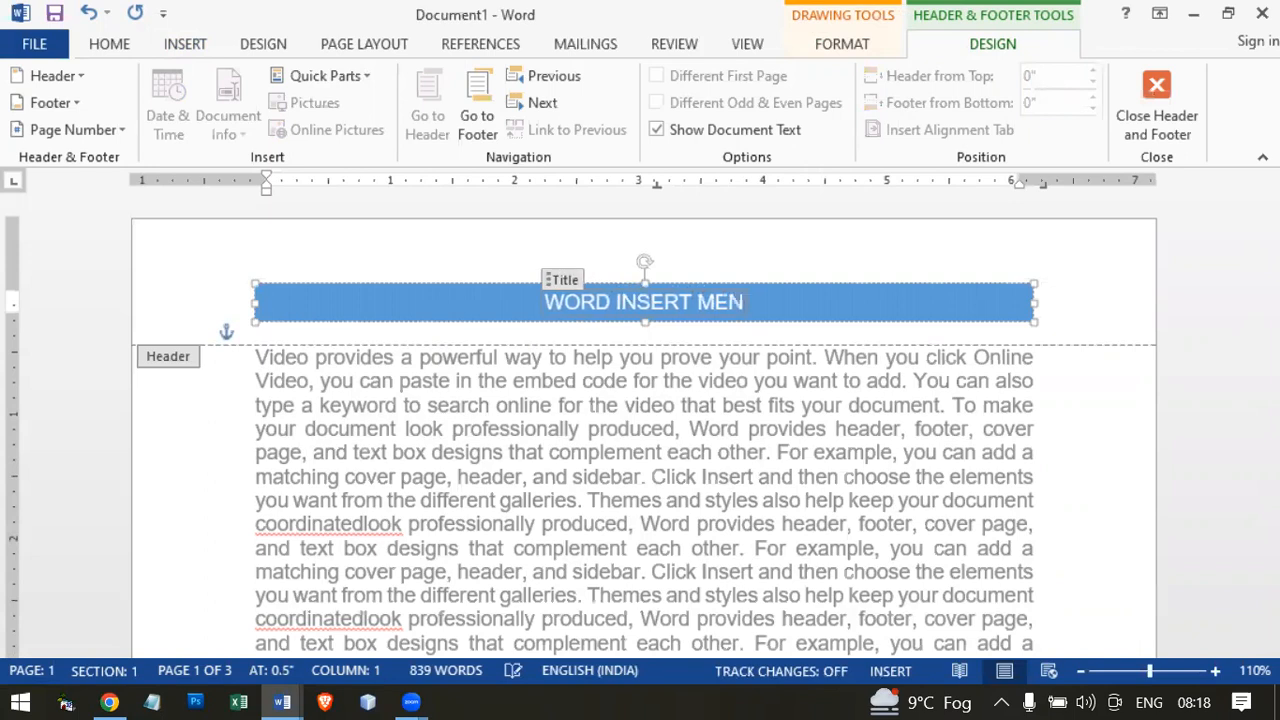
pyautogui.doubleClick(742, 382)
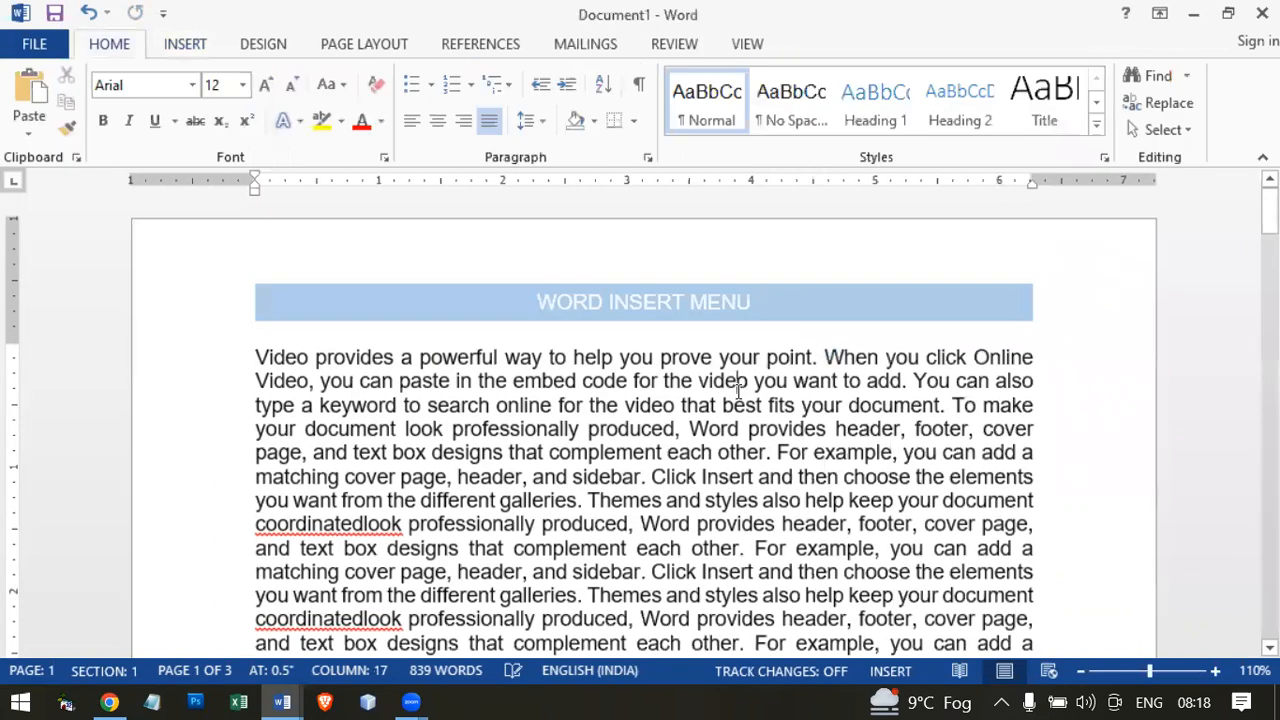
pyautogui.scroll(-2, 744, 427)
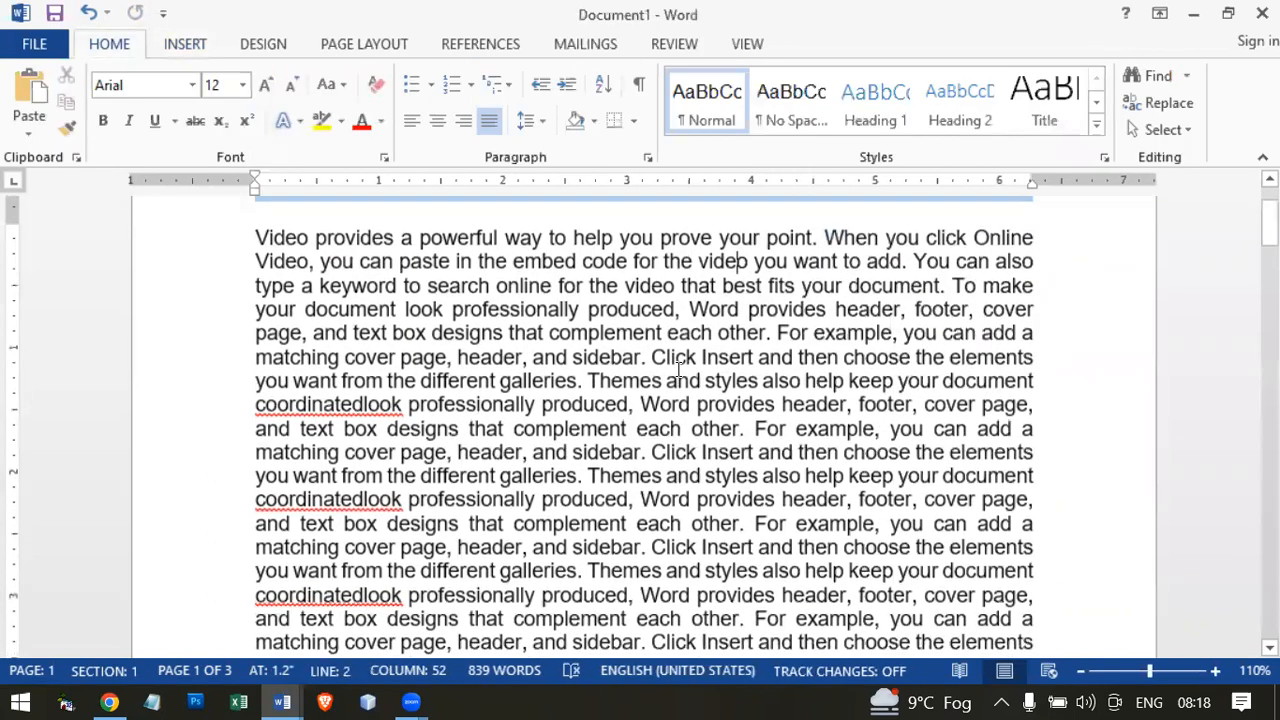
pyautogui.scroll(1, 600, 400)
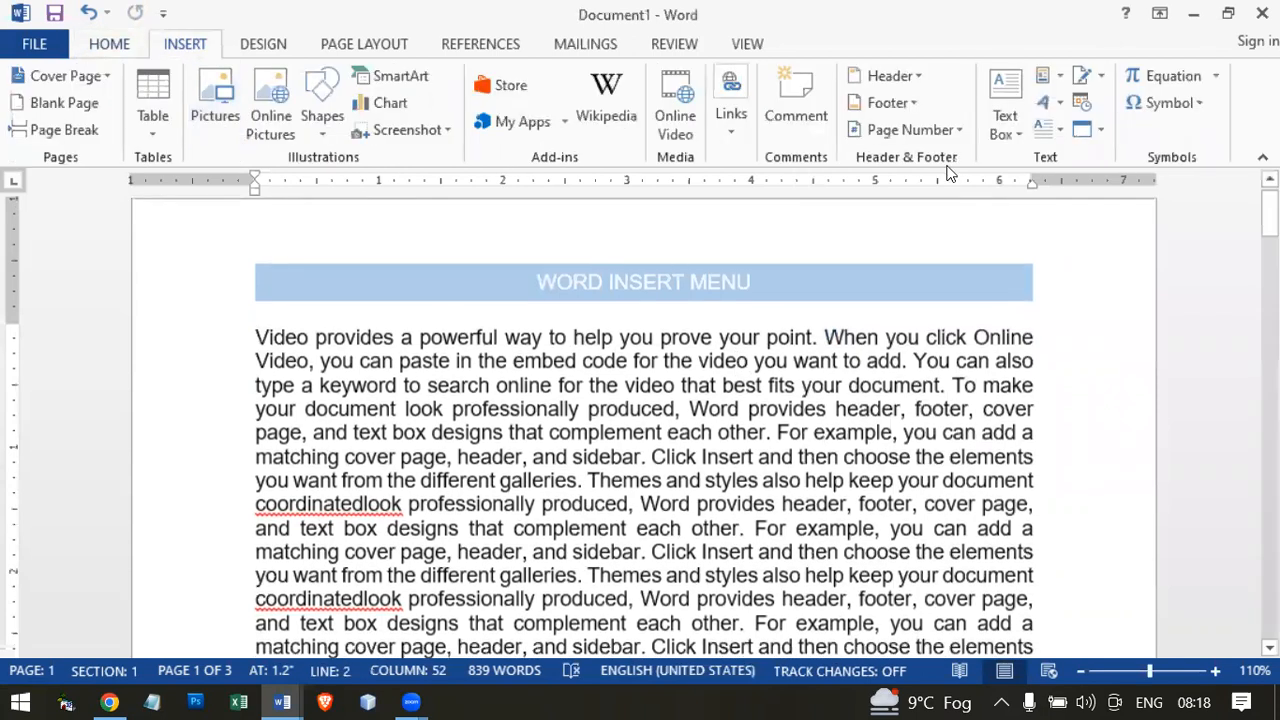
# Browse the built-in footer designs, insert the Filigree footer, and return to the body text.
pyautogui.click(903, 108)
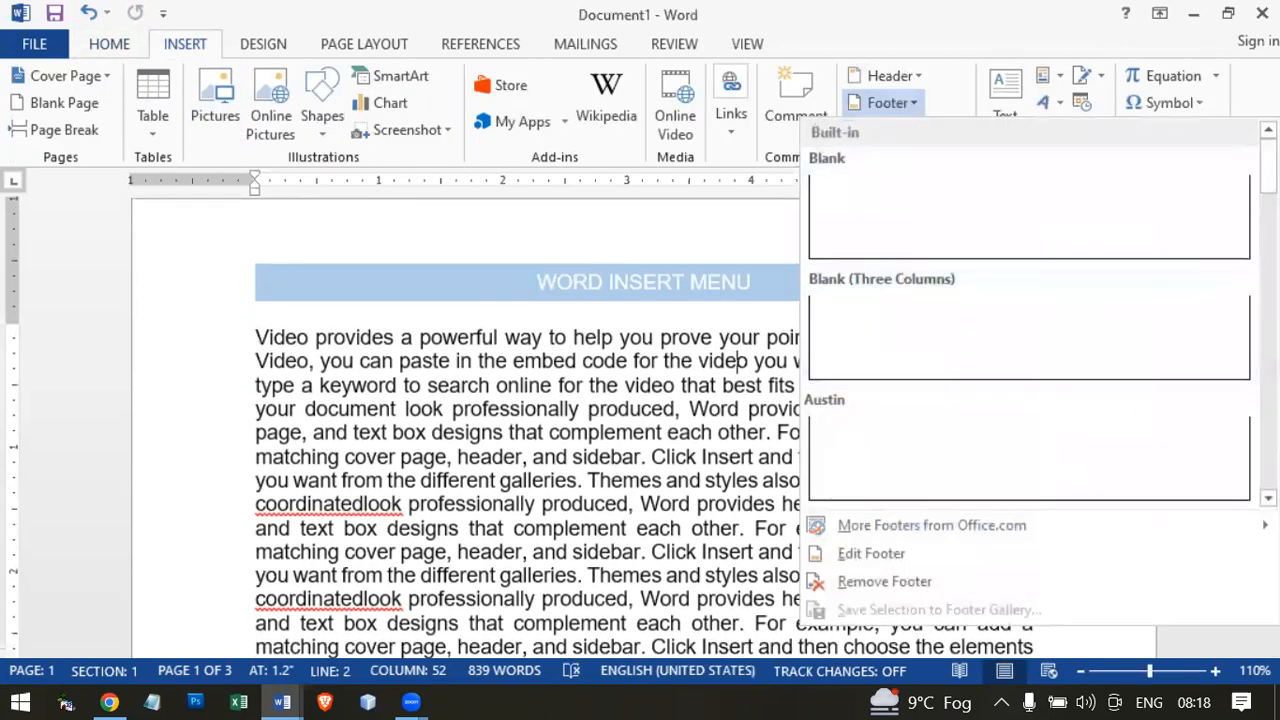
pyautogui.scroll(-2, 1262, 180)
pyautogui.scroll(-6, 1030, 310)
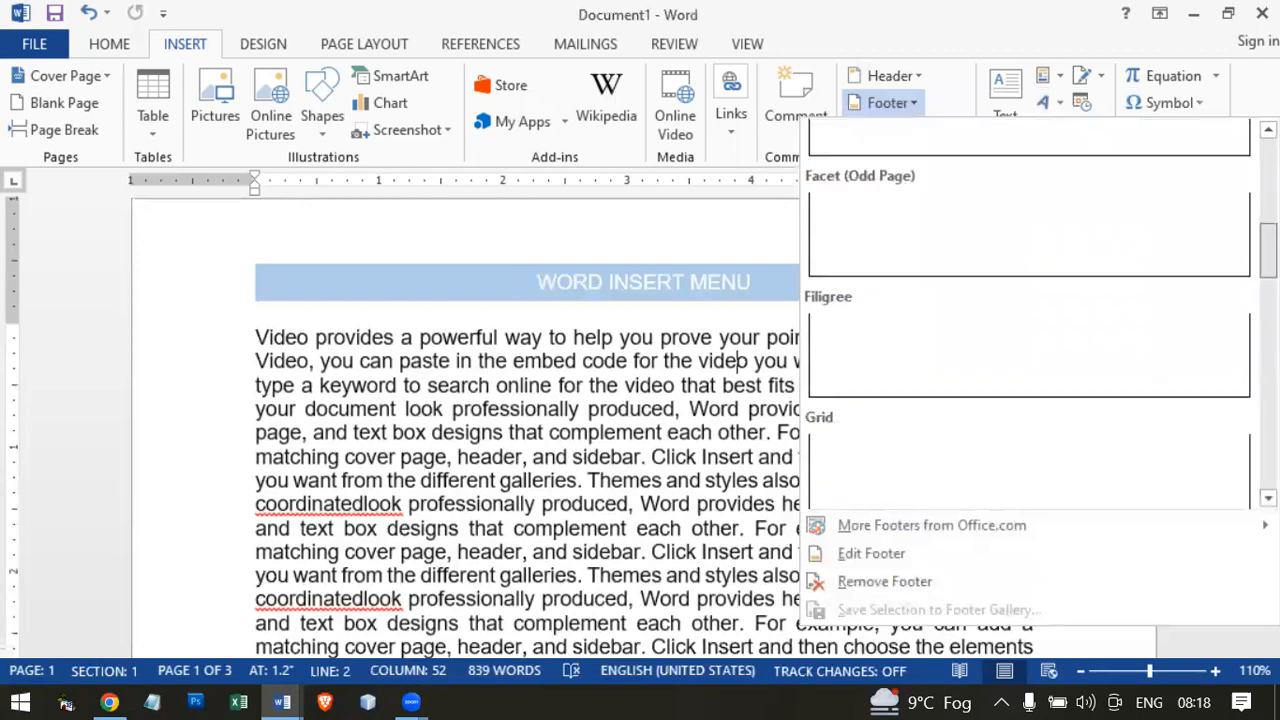
pyautogui.scroll(-2, 1030, 310)
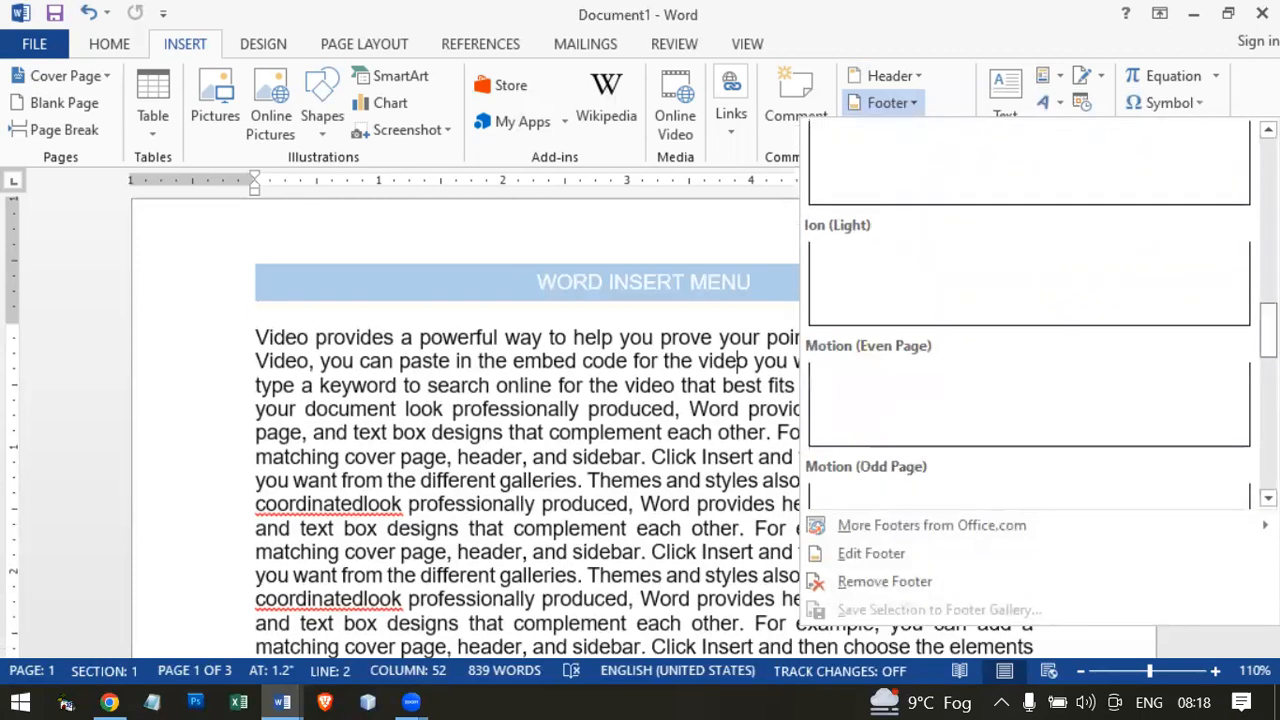
pyautogui.scroll(-7, 1030, 310)
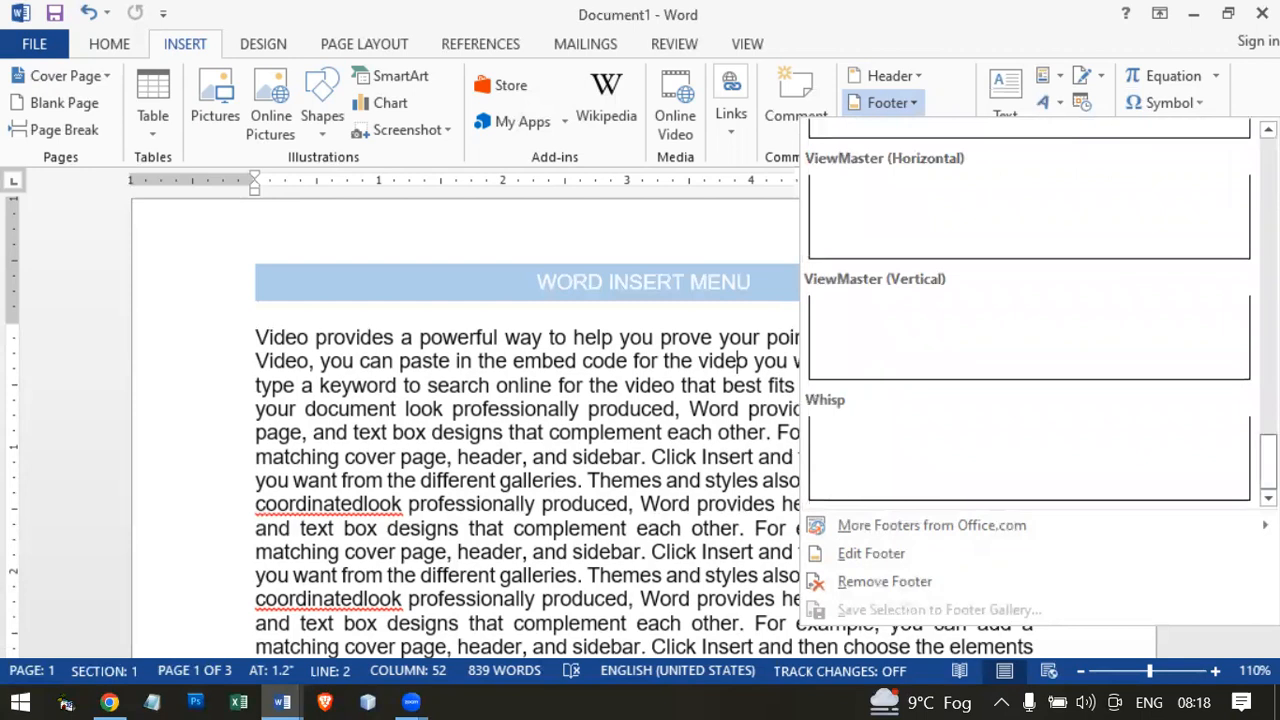
pyautogui.scroll(18, 1030, 310)
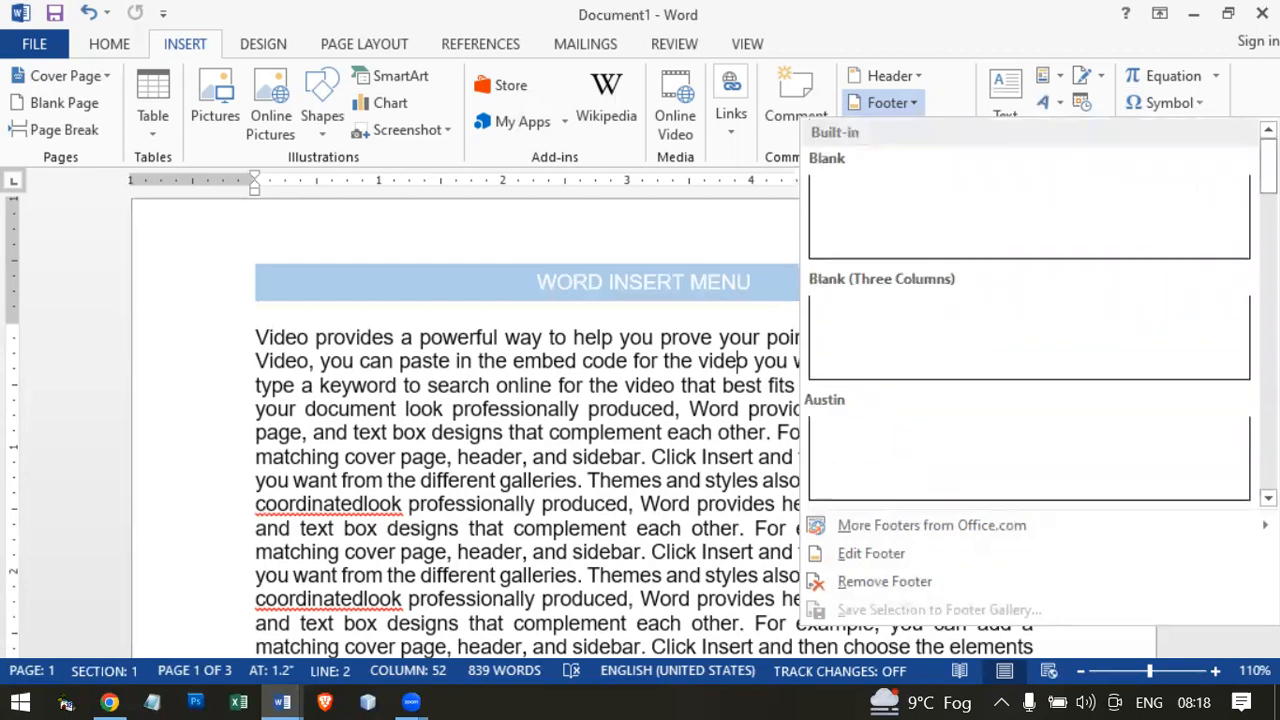
pyautogui.scroll(-5, 1030, 310)
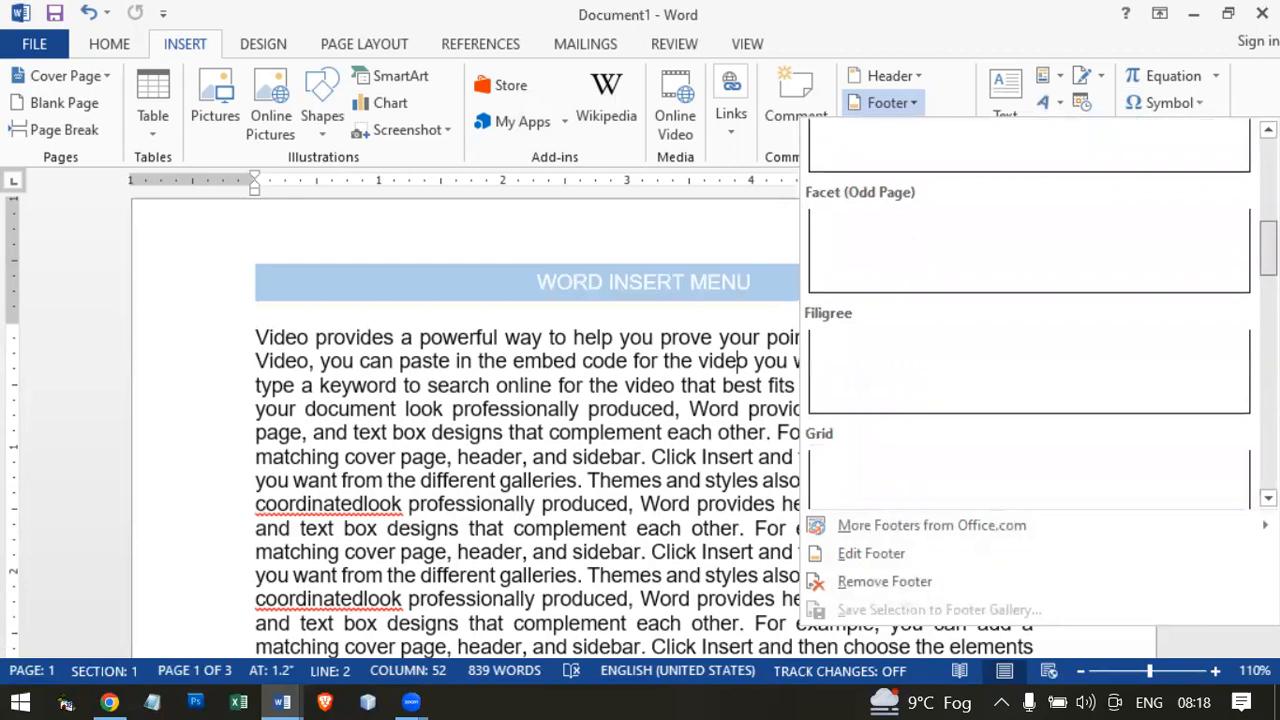
pyautogui.click(1031, 346)
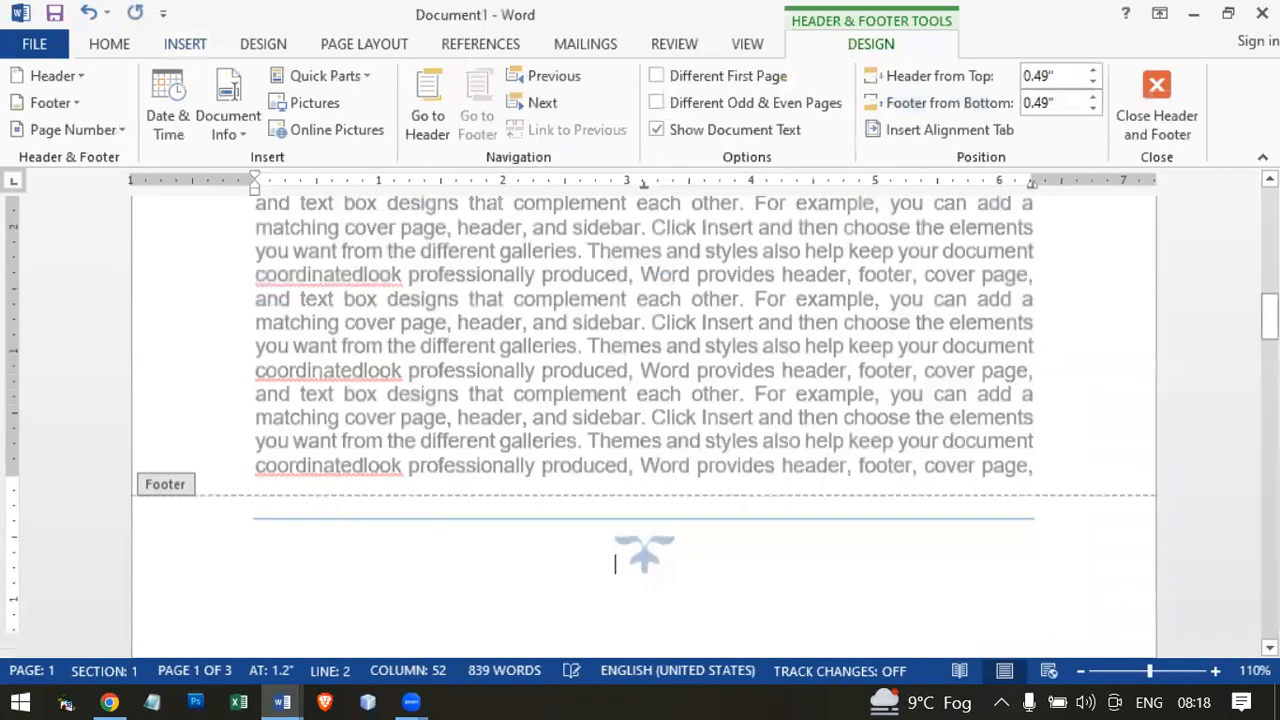
pyautogui.doubleClick(705, 348)
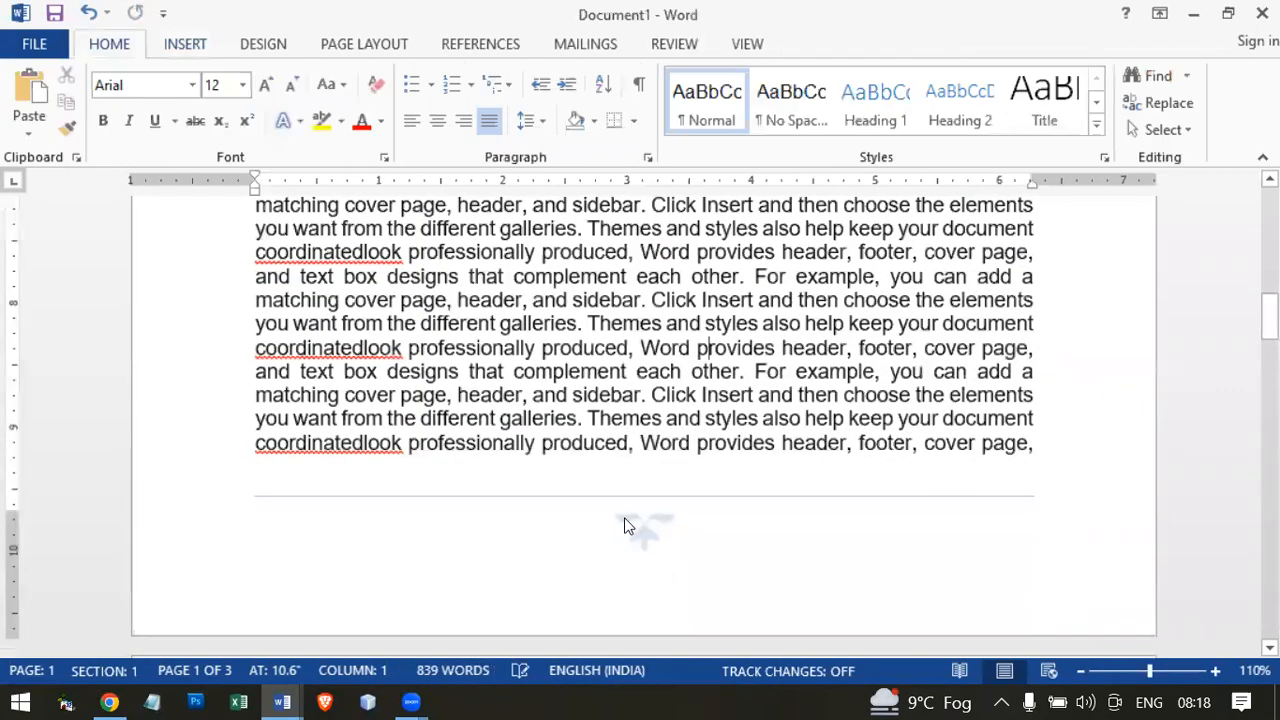
pyautogui.doubleClick(694, 566)
pyautogui.doubleClick(619, 318)
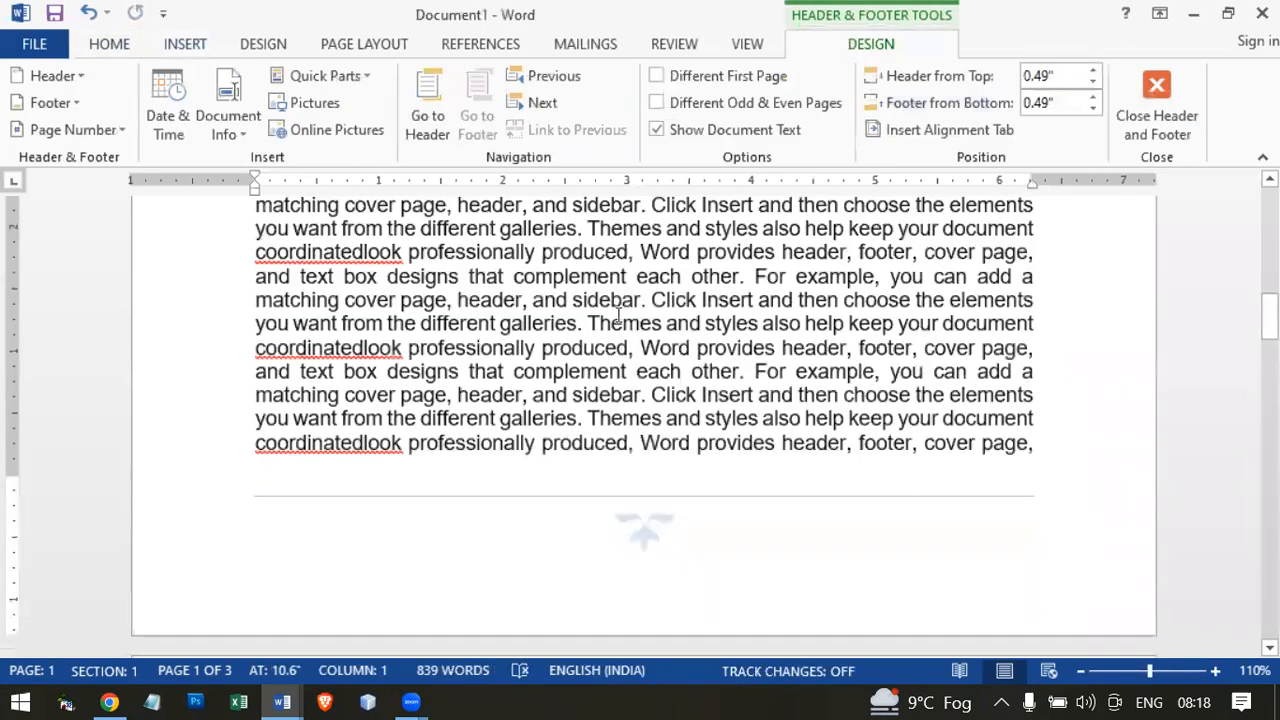
# Remove the Banded header and the Filigree footer from the document.
pyautogui.moveTo(1268, 316); pyautogui.dragTo(1268, 347)
pyautogui.click(185, 44)
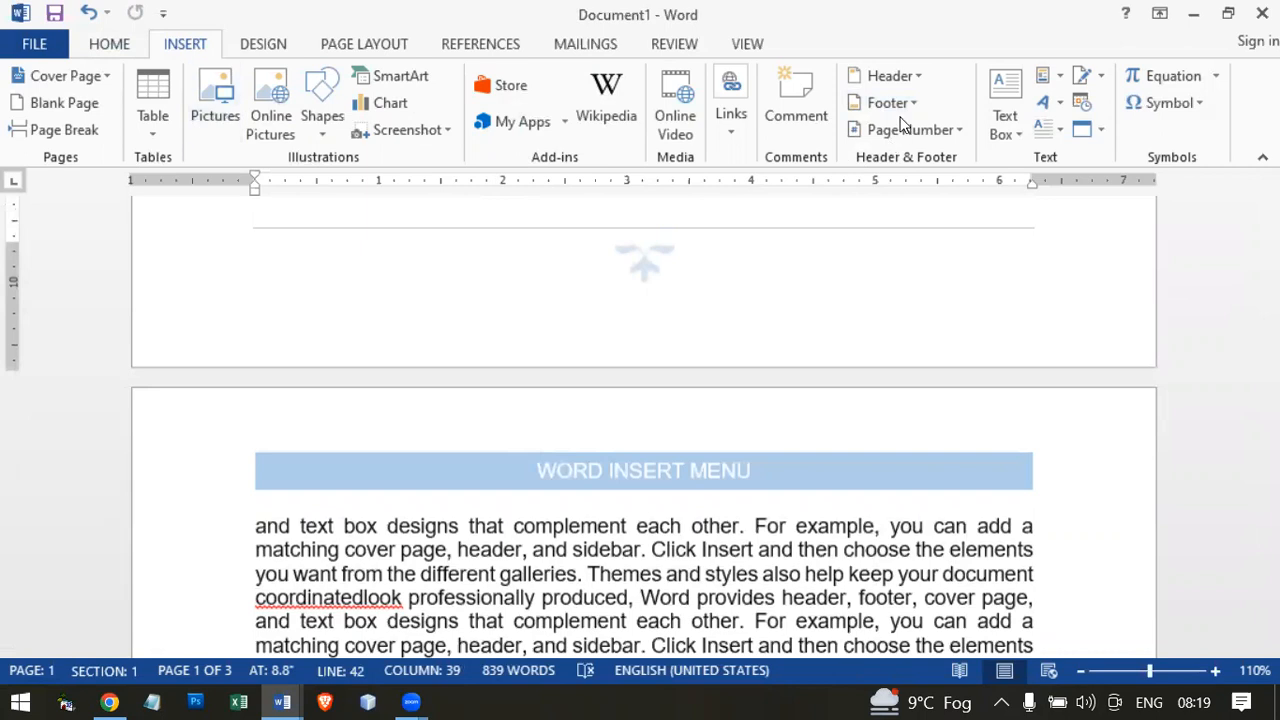
pyautogui.click(908, 79)
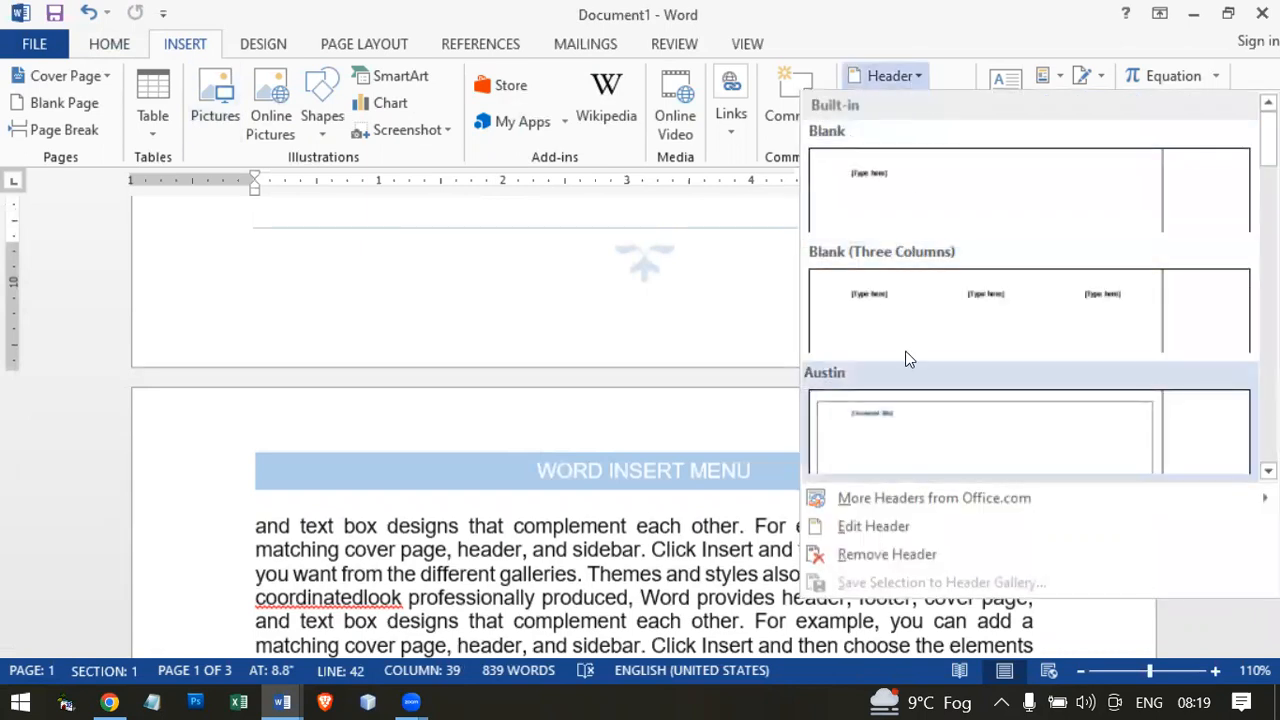
pyautogui.click(877, 557)
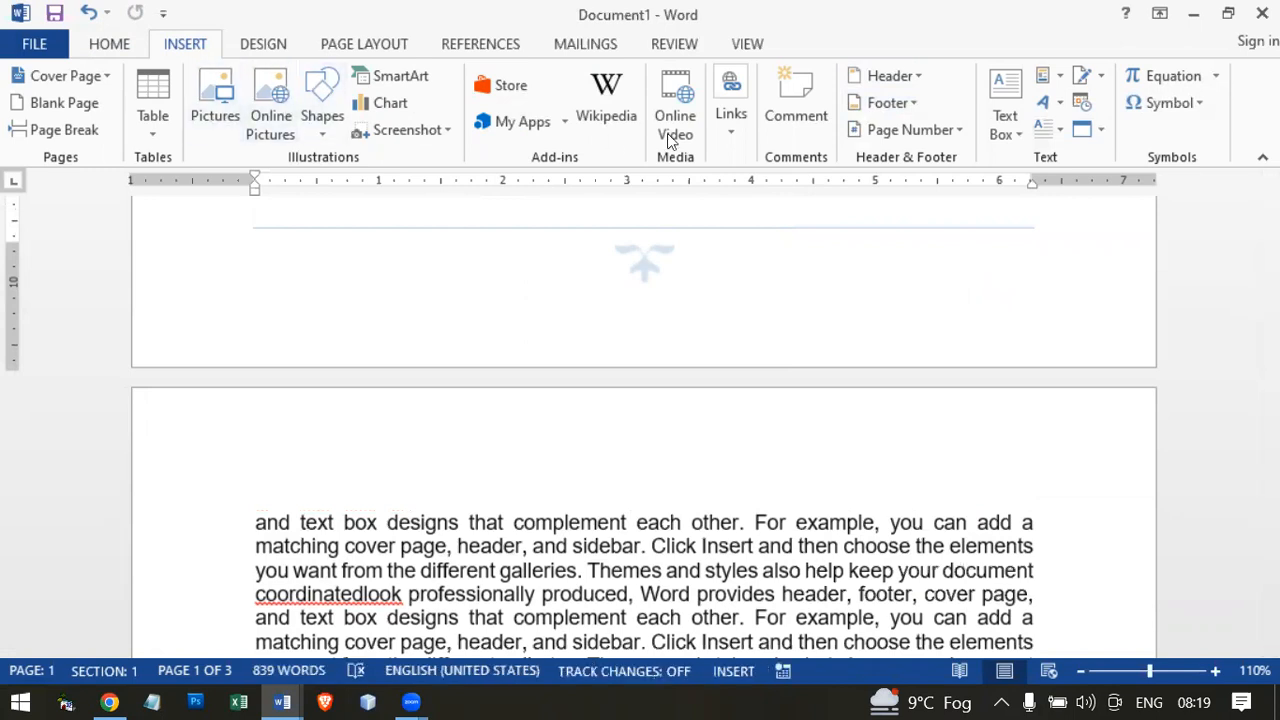
pyautogui.click(893, 103)
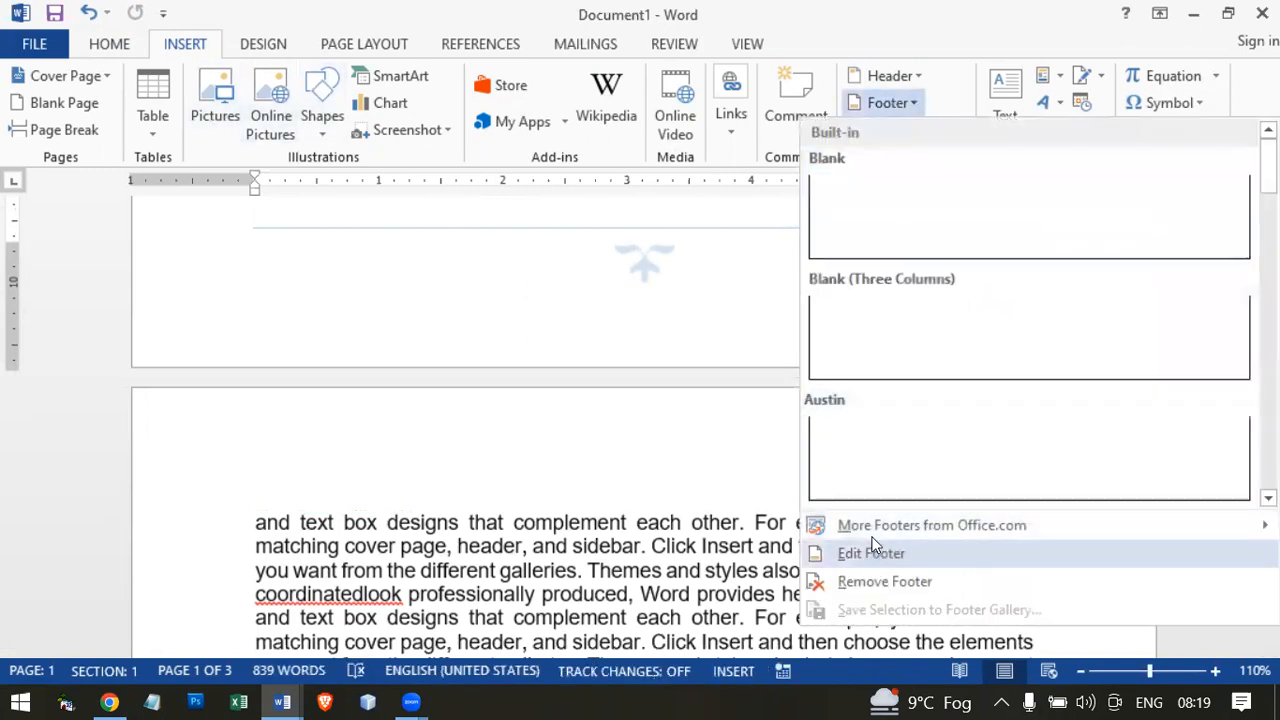
pyautogui.click(883, 582)
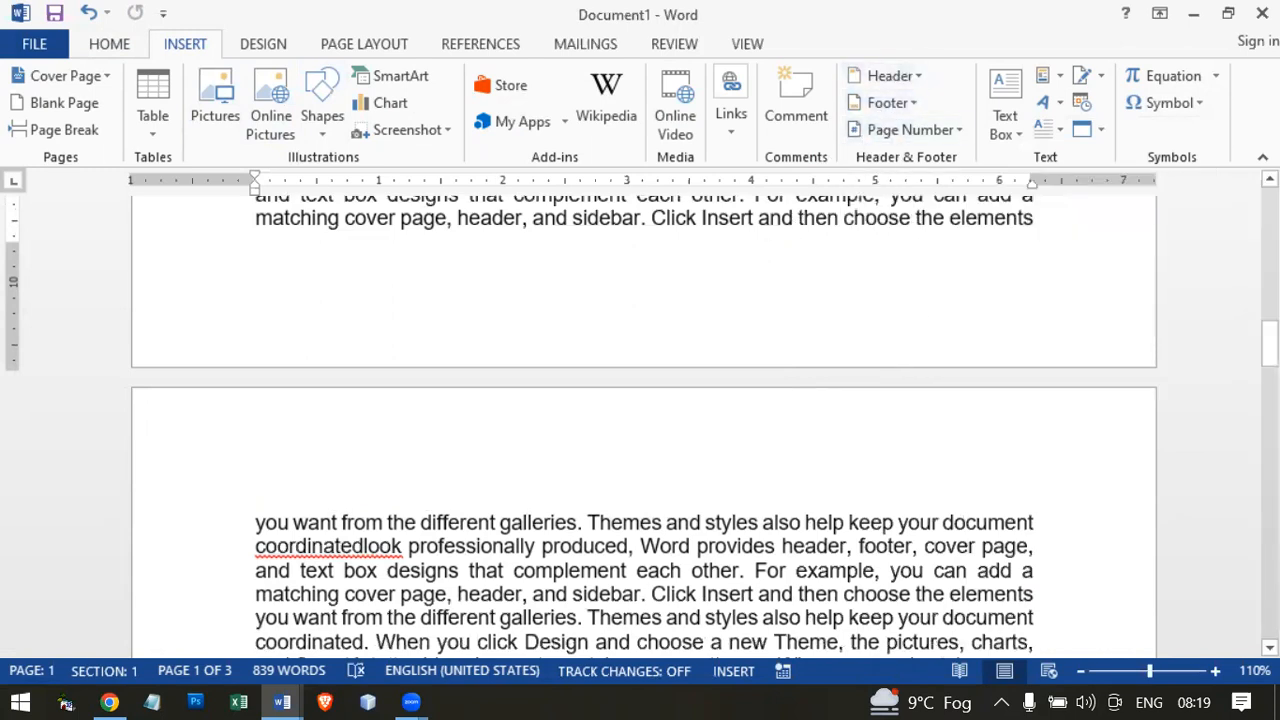
# Review the page number placement options for the top and bottom of the page, page margins and current position.
pyautogui.scroll(10, 556, 400)
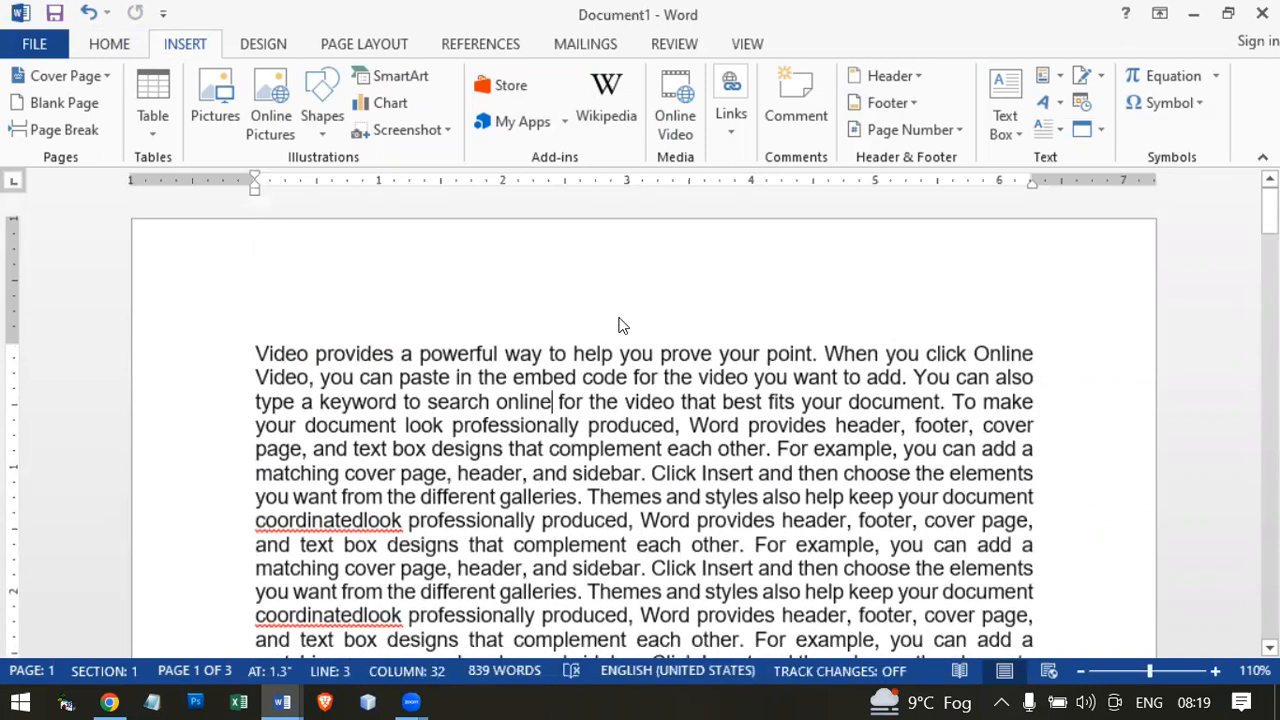
pyautogui.click(896, 133)
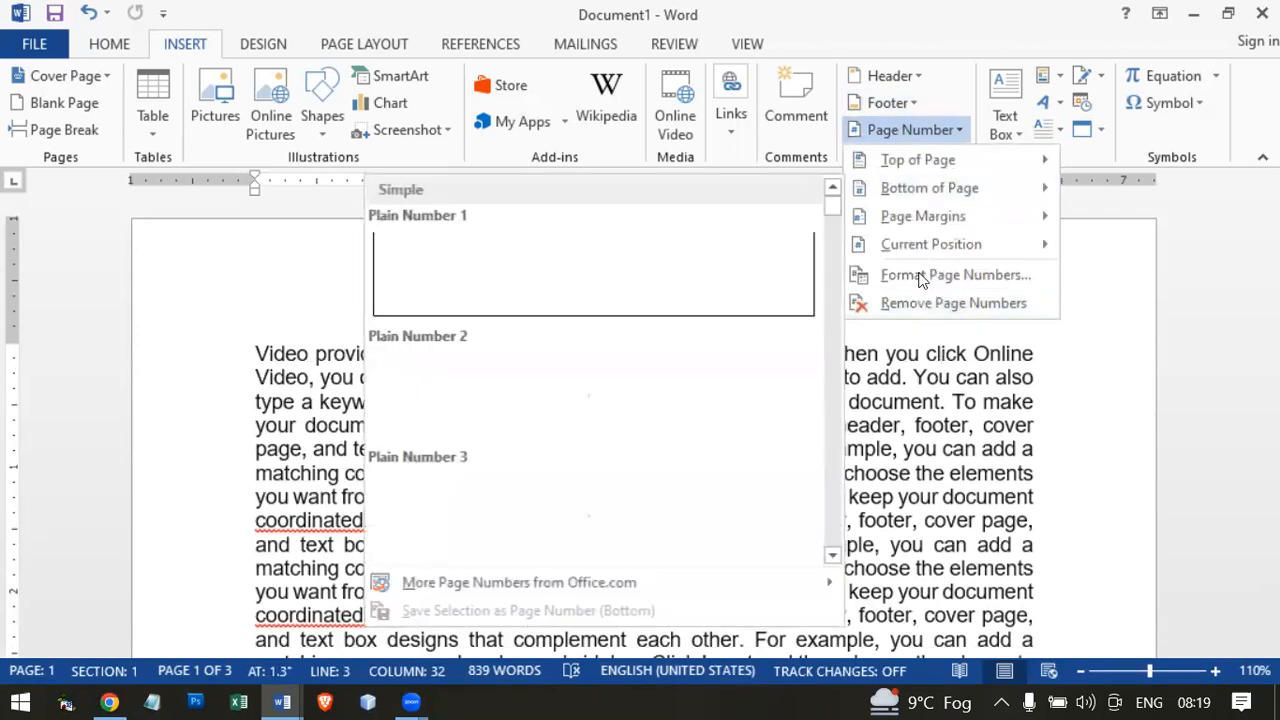
pyautogui.moveTo(890, 168)
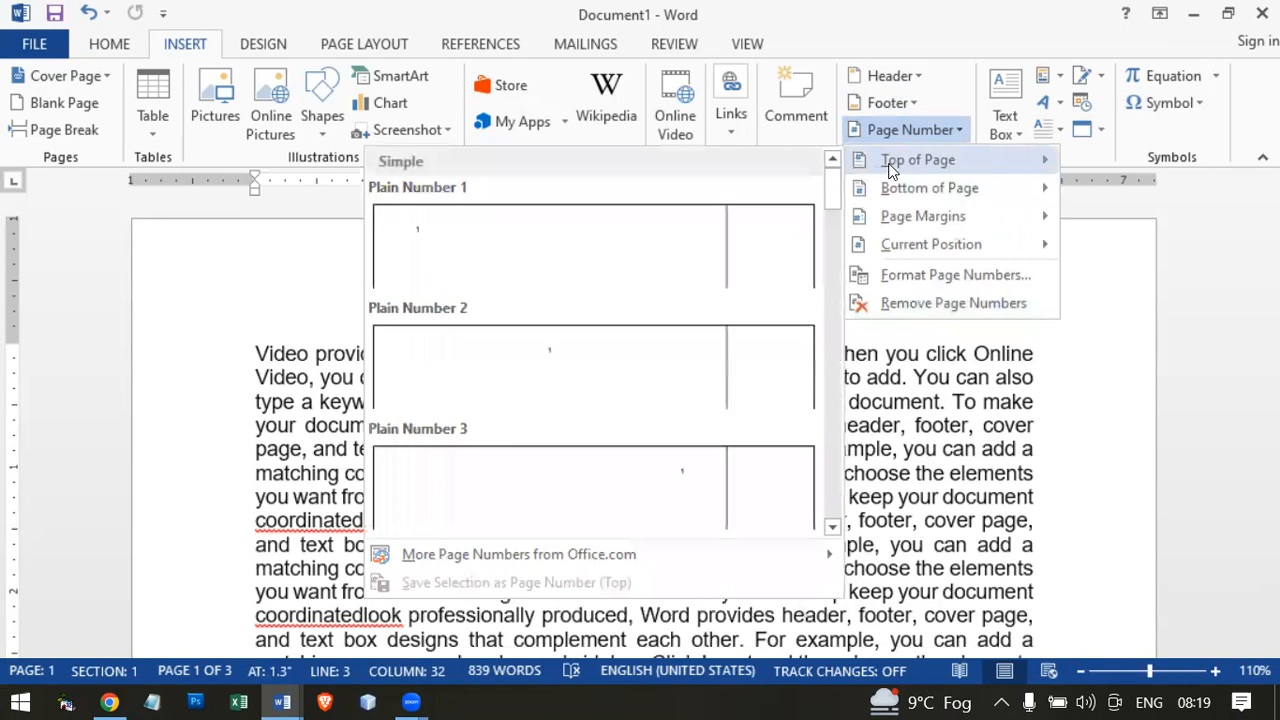
pyautogui.moveTo(903, 194)
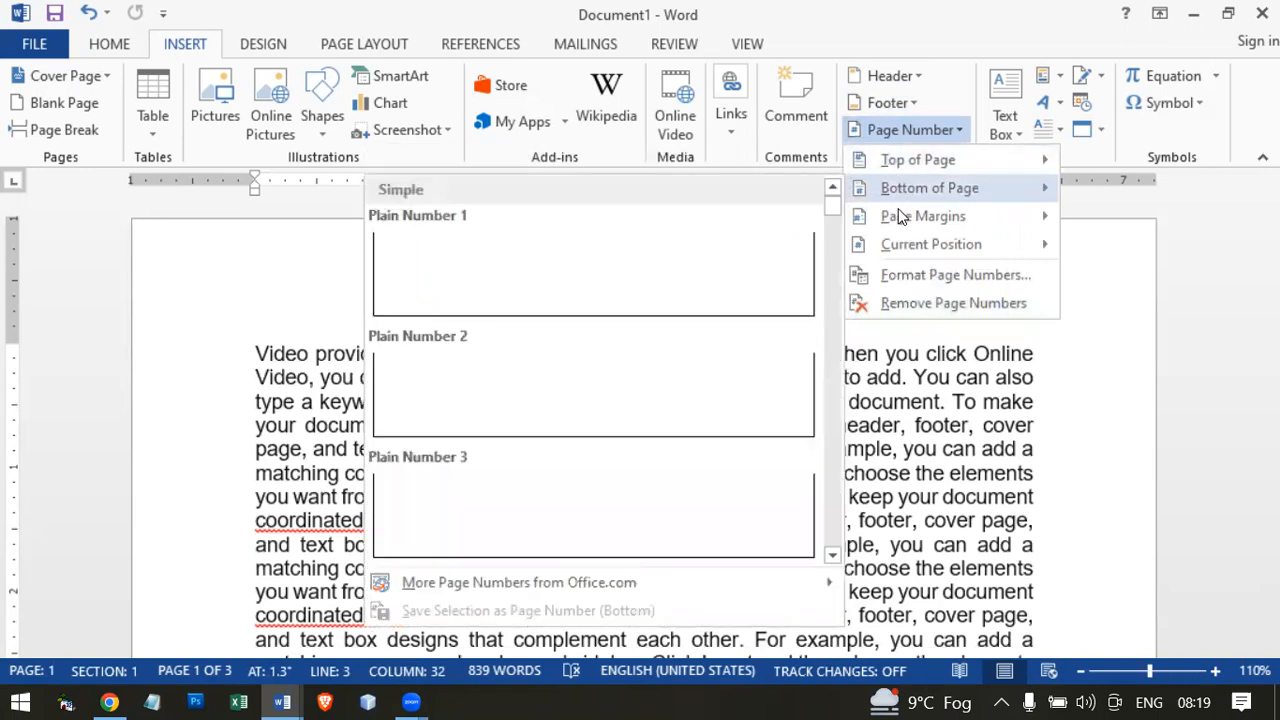
pyautogui.moveTo(903, 245)
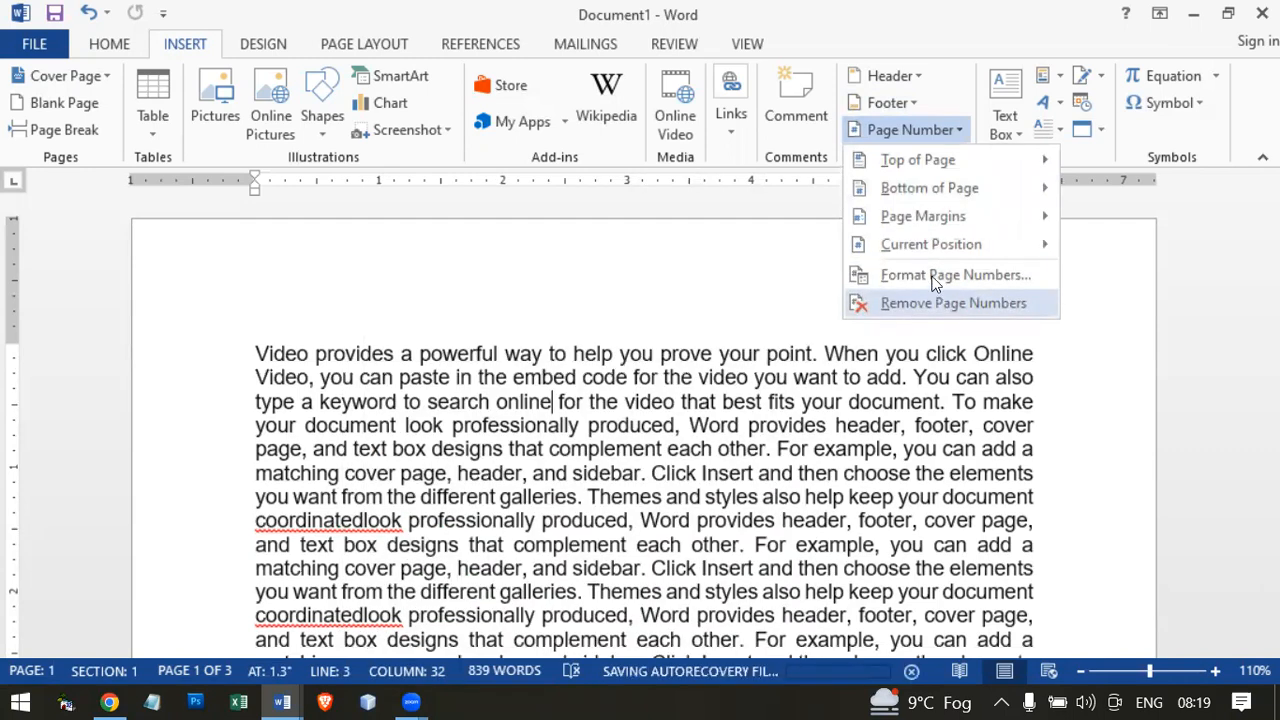
# Look through the available page number formats, try starting the page numbering at 5, and cancel the format settings.
pyautogui.click(915, 276)
pyautogui.click(333, 126)
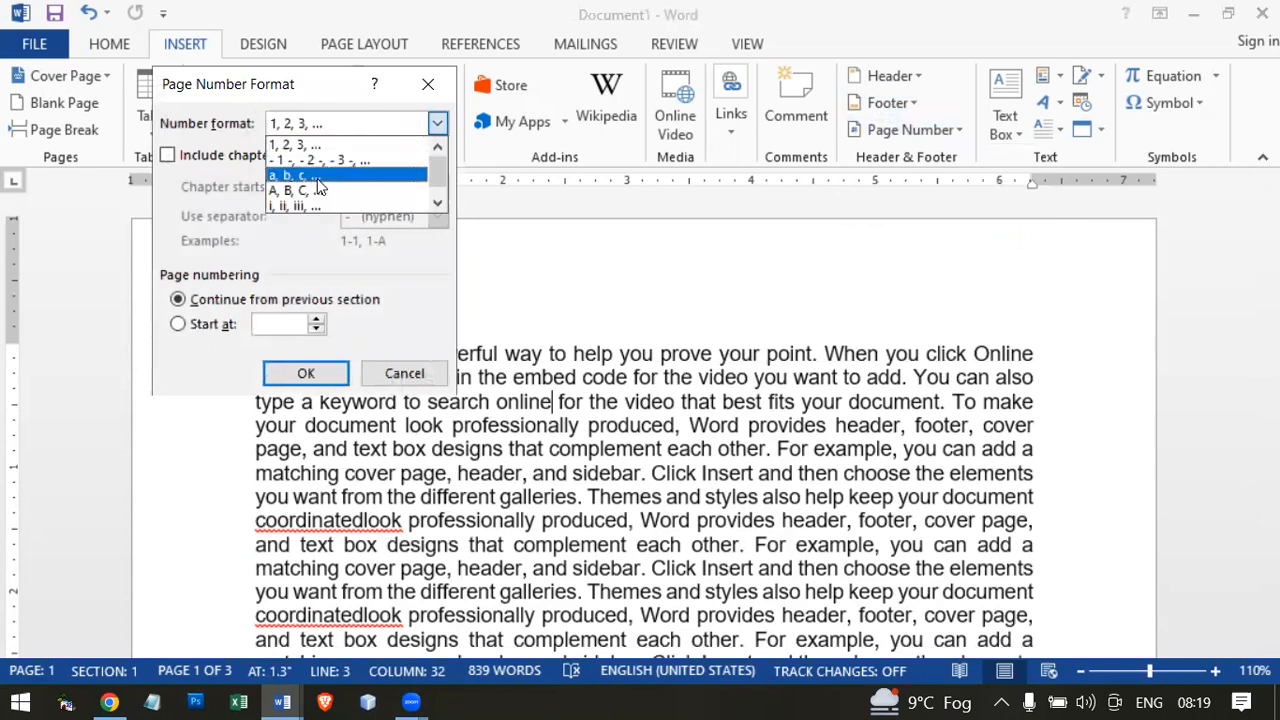
pyautogui.click(437, 206)
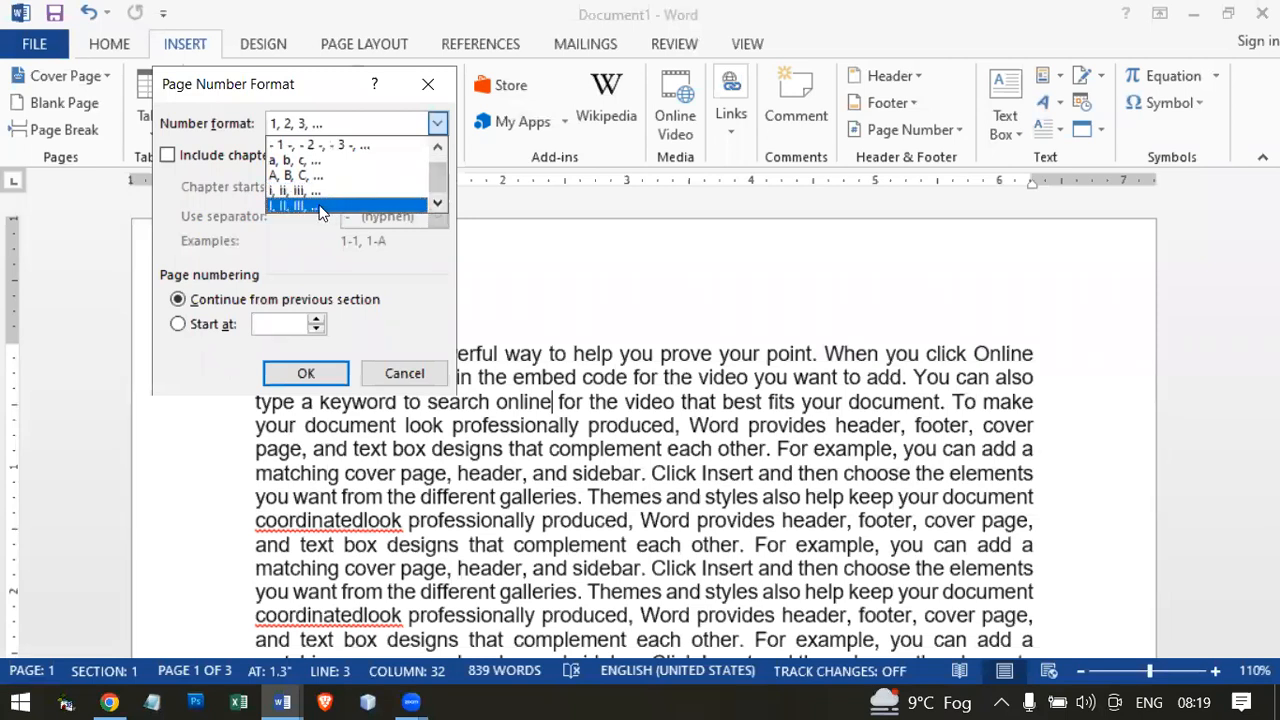
pyautogui.moveTo(434, 175); pyautogui.dragTo(435, 164)
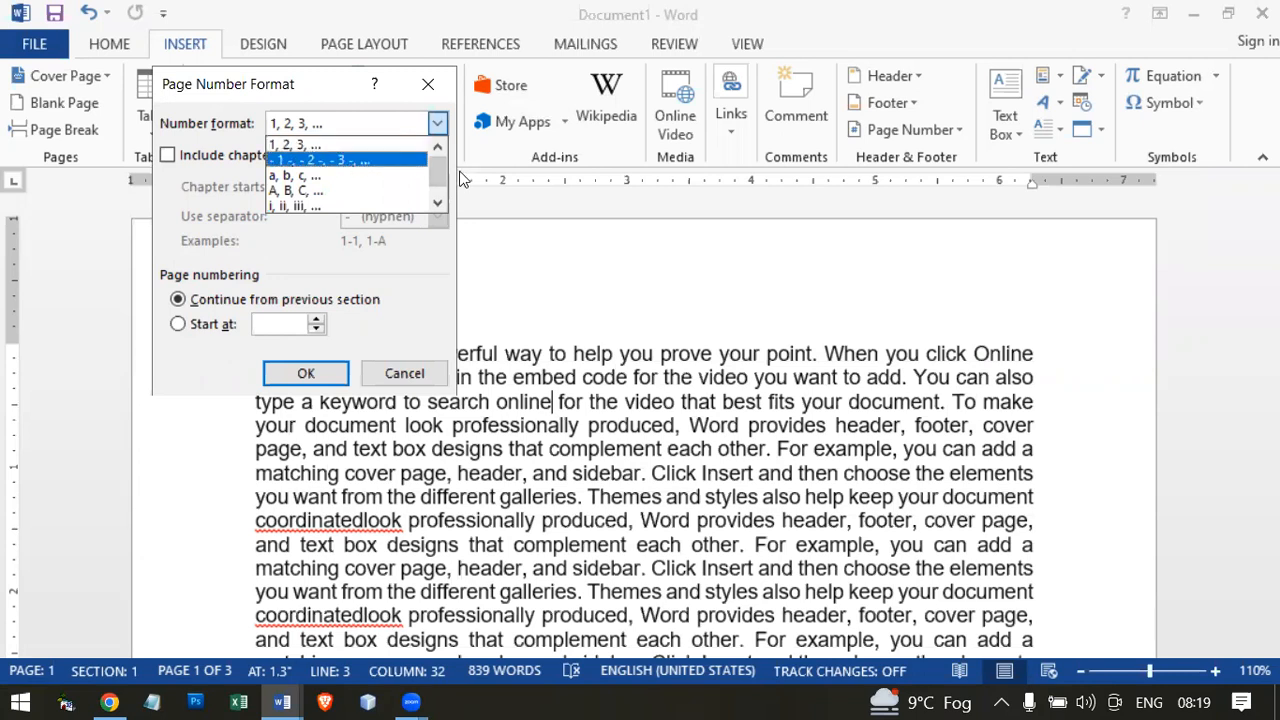
pyautogui.moveTo(438, 172); pyautogui.dragTo(437, 186)
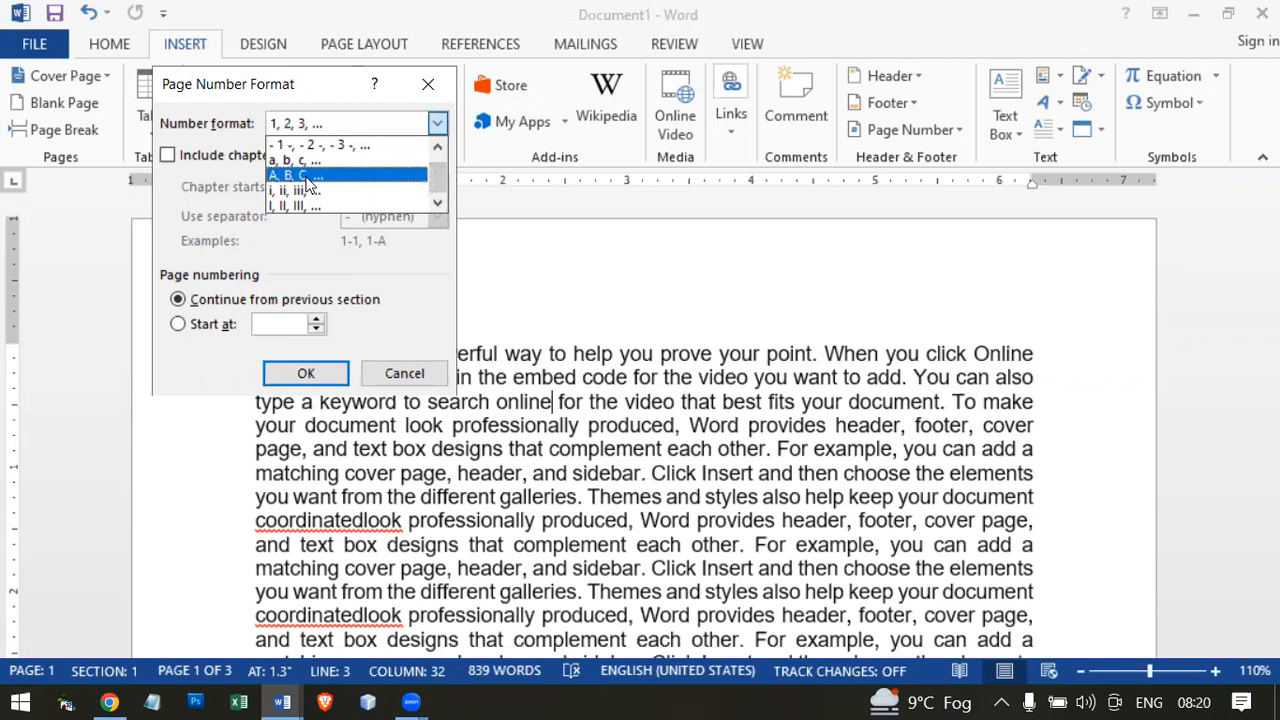
pyautogui.click(439, 152)
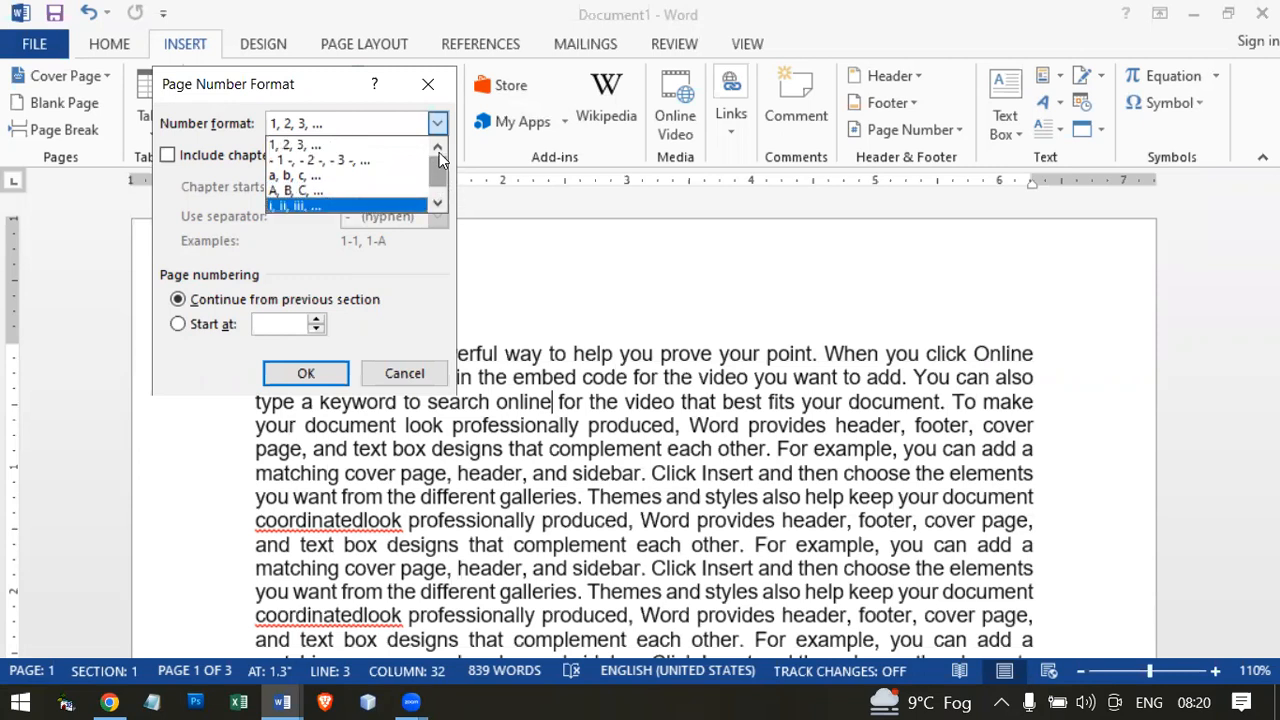
pyautogui.click(345, 146)
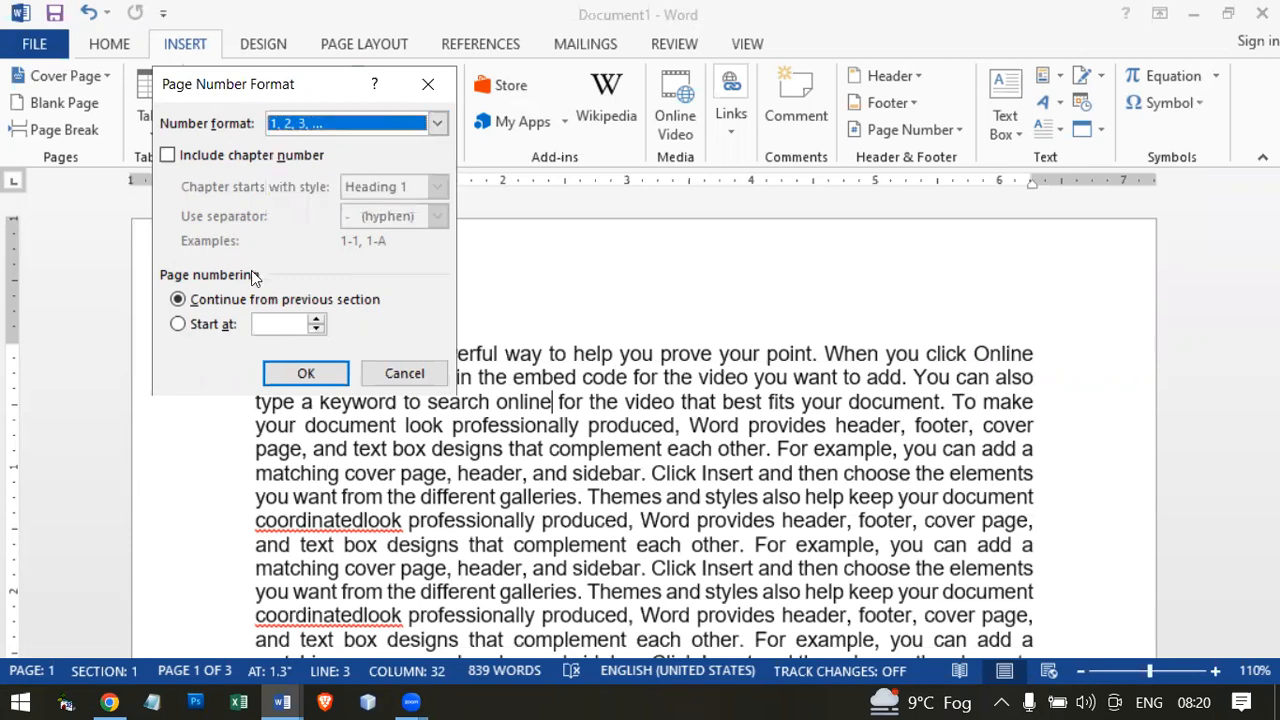
pyautogui.click(198, 325)
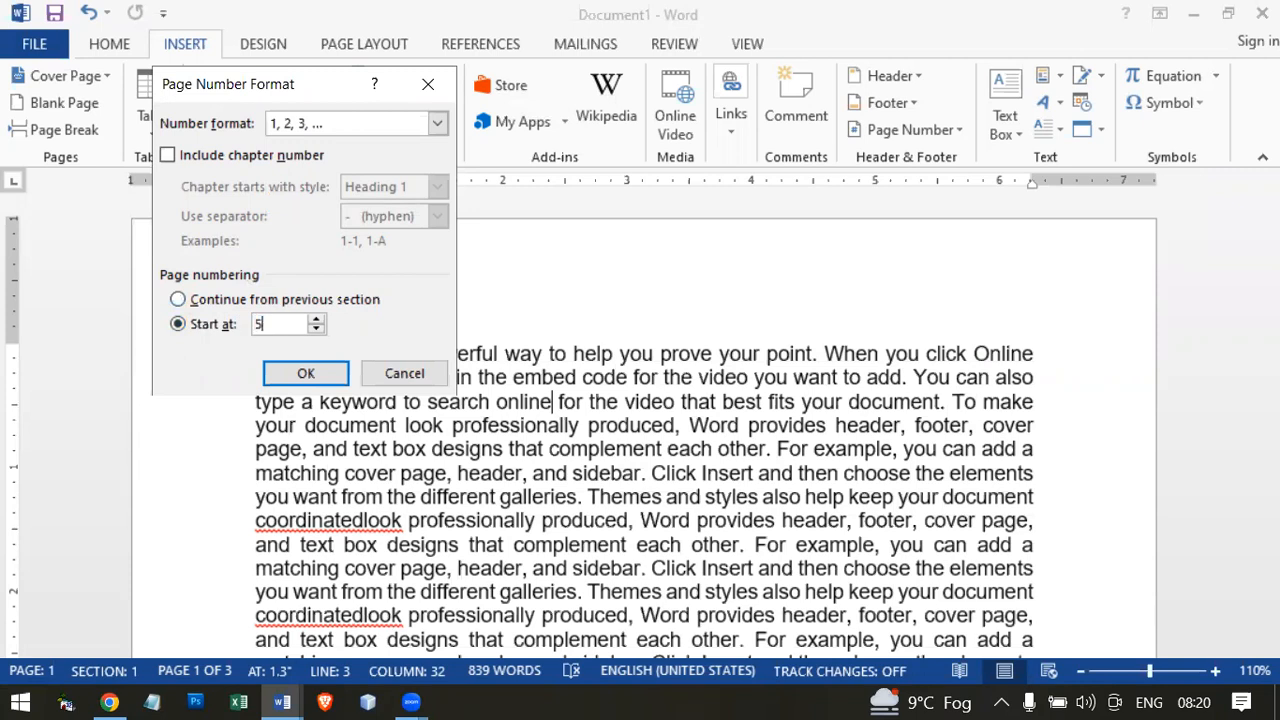
pyautogui.click(430, 379)
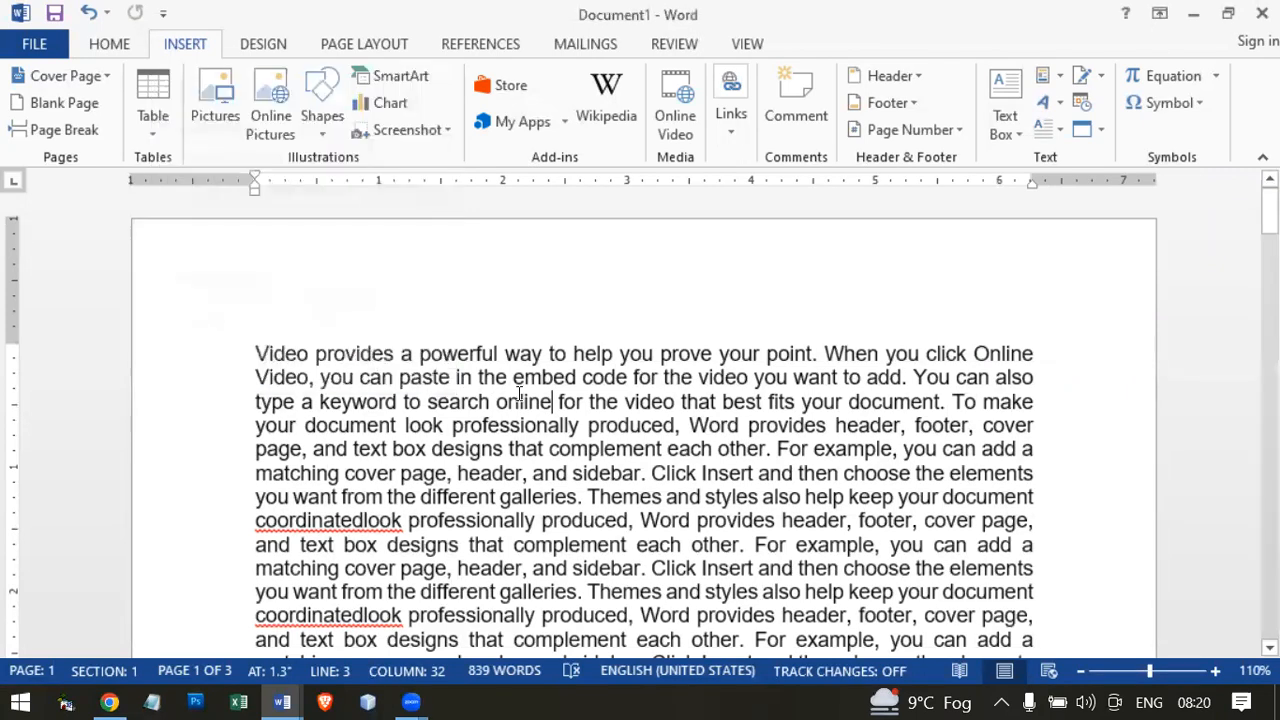
# Insert the Plain Number 1 page number at the top of the page and return to the body text.
pyautogui.click(920, 131)
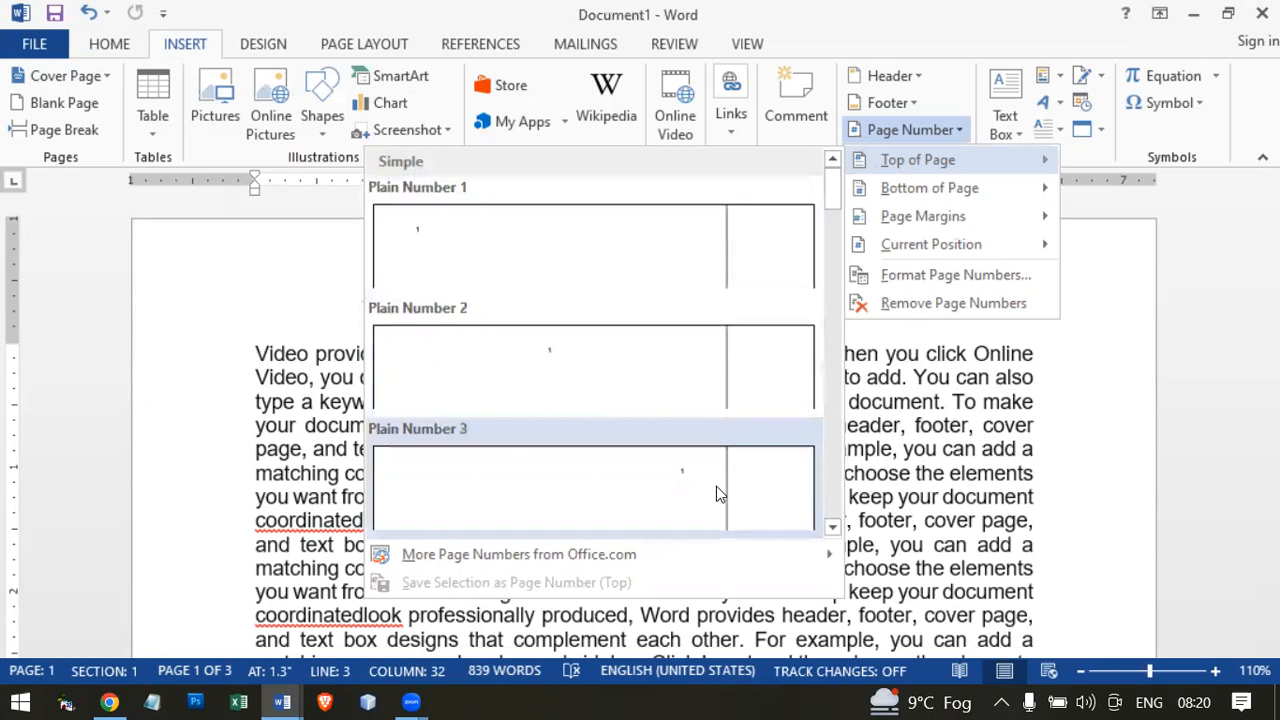
pyautogui.click(523, 271)
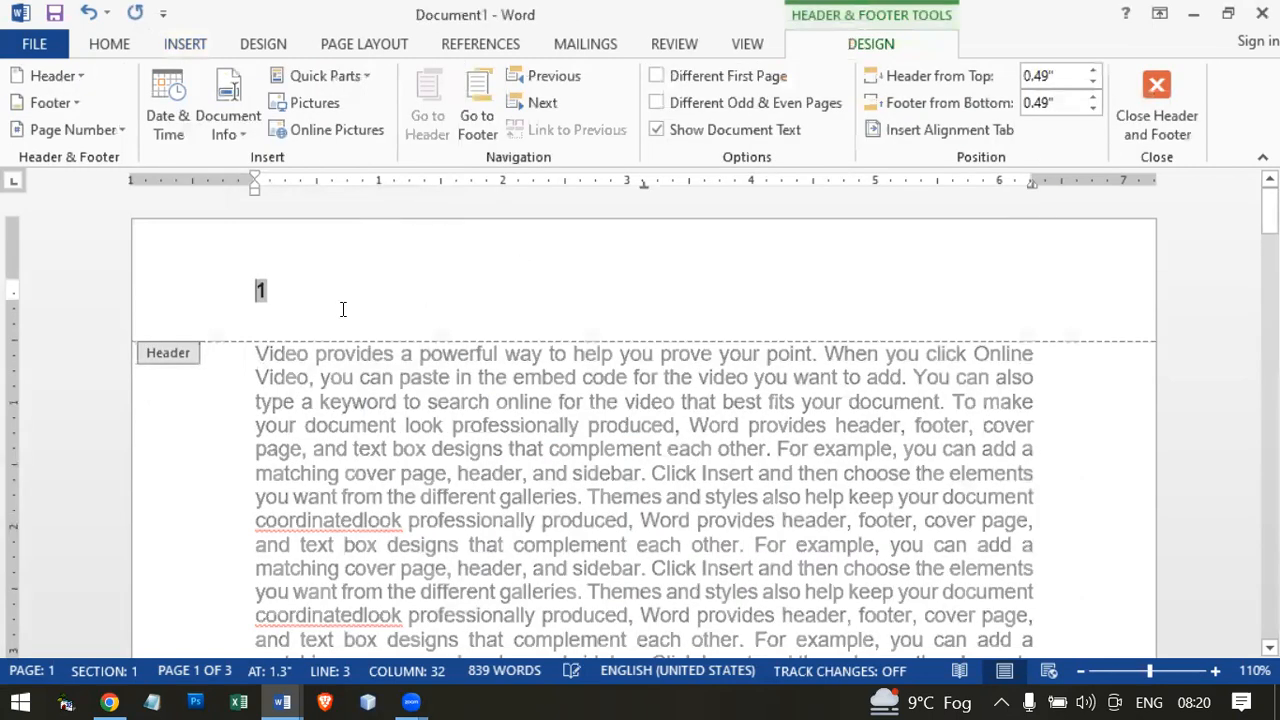
pyautogui.doubleClick(362, 465)
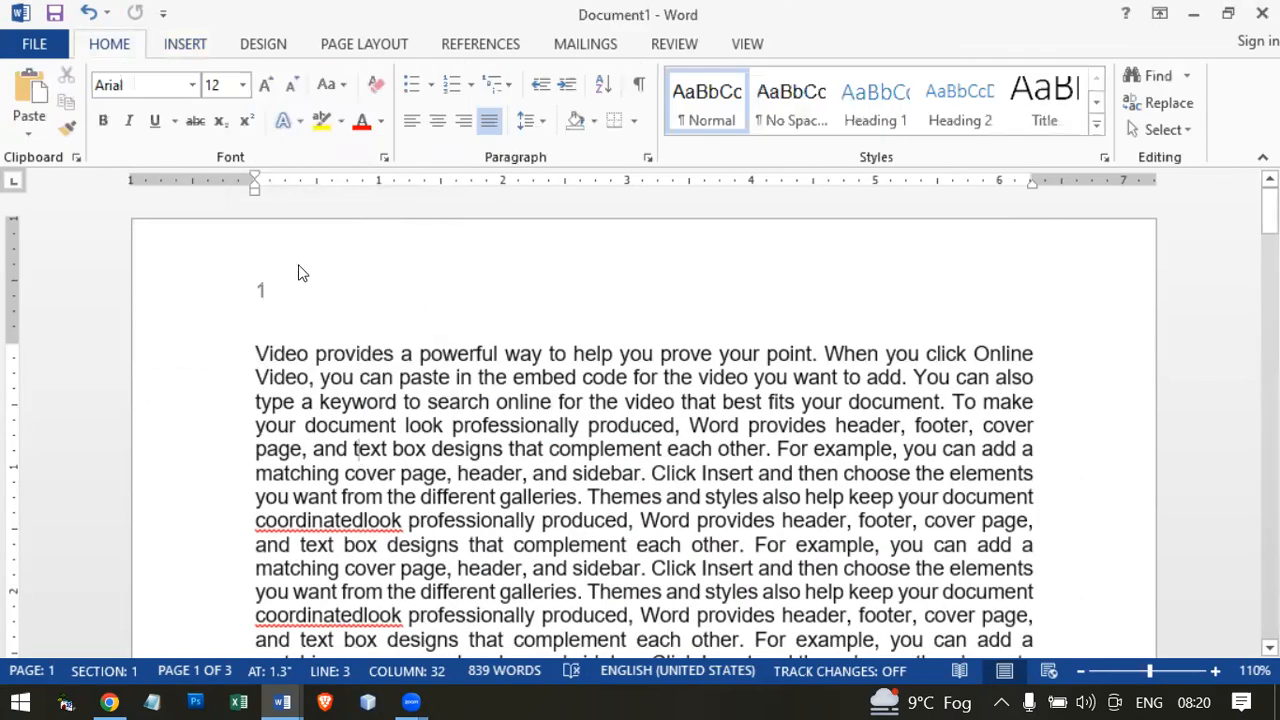
# Replace the top page number with the centred Plain Number 2 design and return to the body text.
pyautogui.click(184, 45)
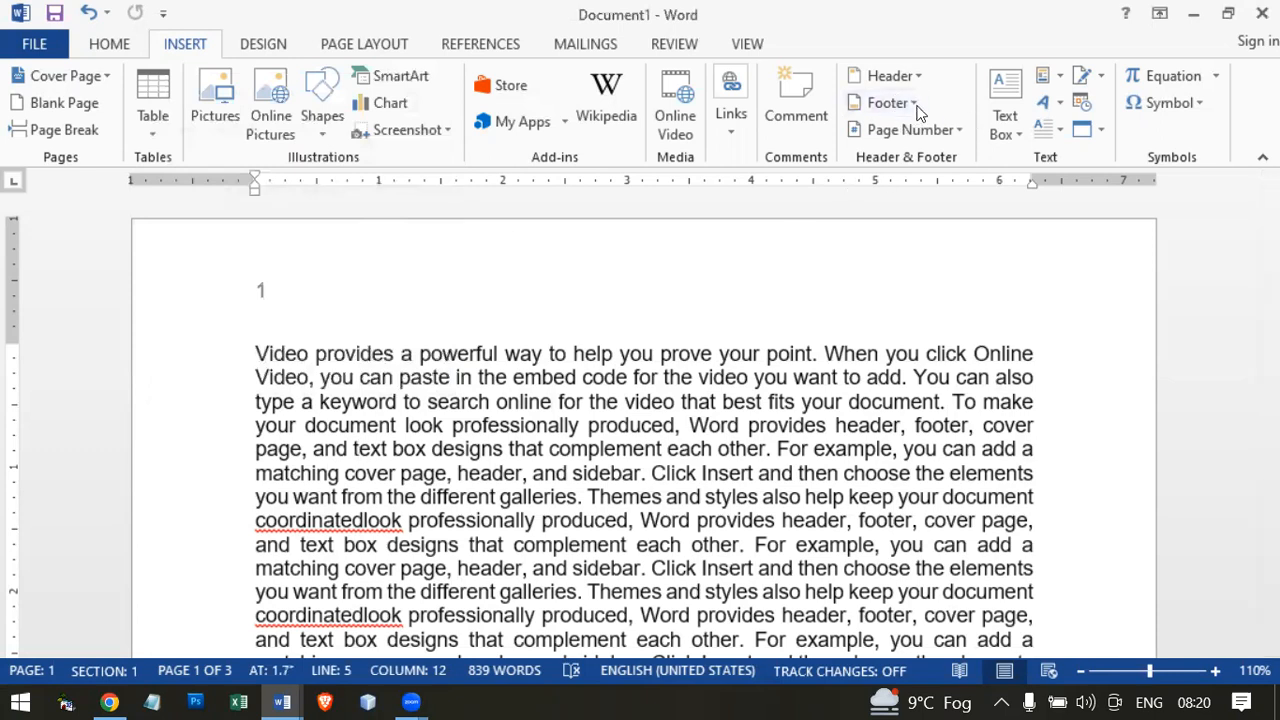
pyautogui.click(903, 131)
pyautogui.moveTo(866, 163)
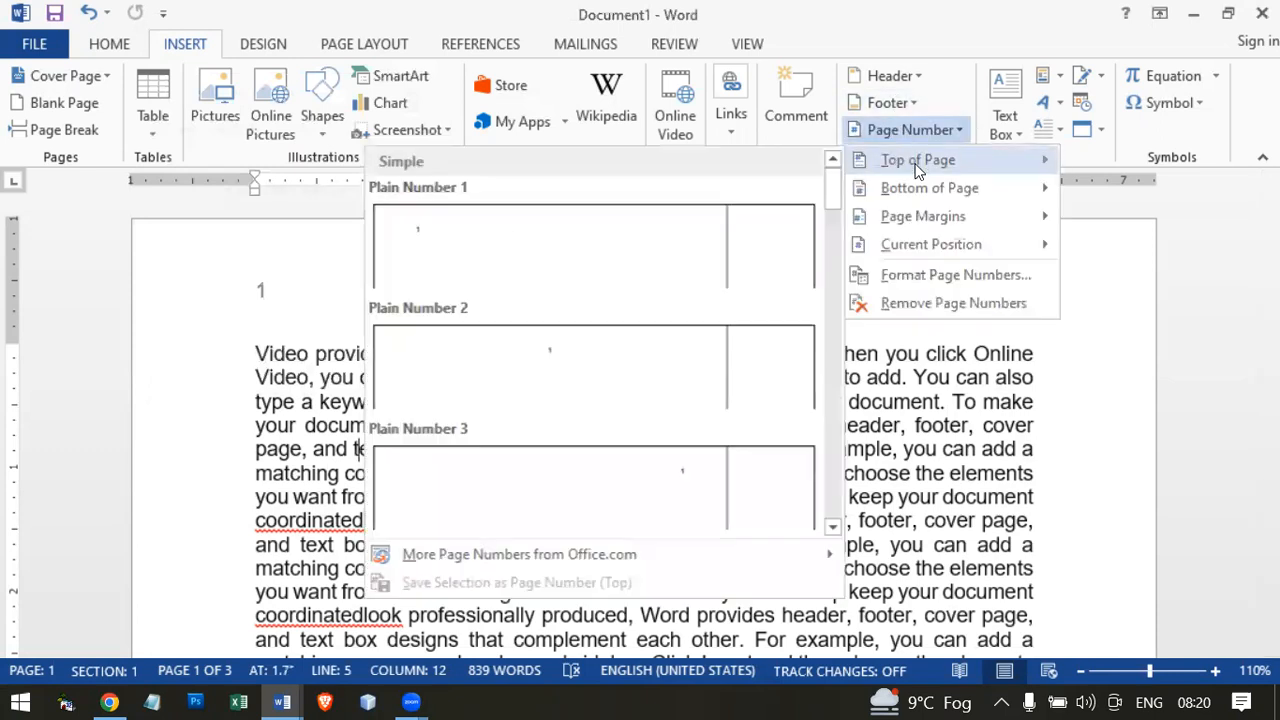
pyautogui.click(551, 356)
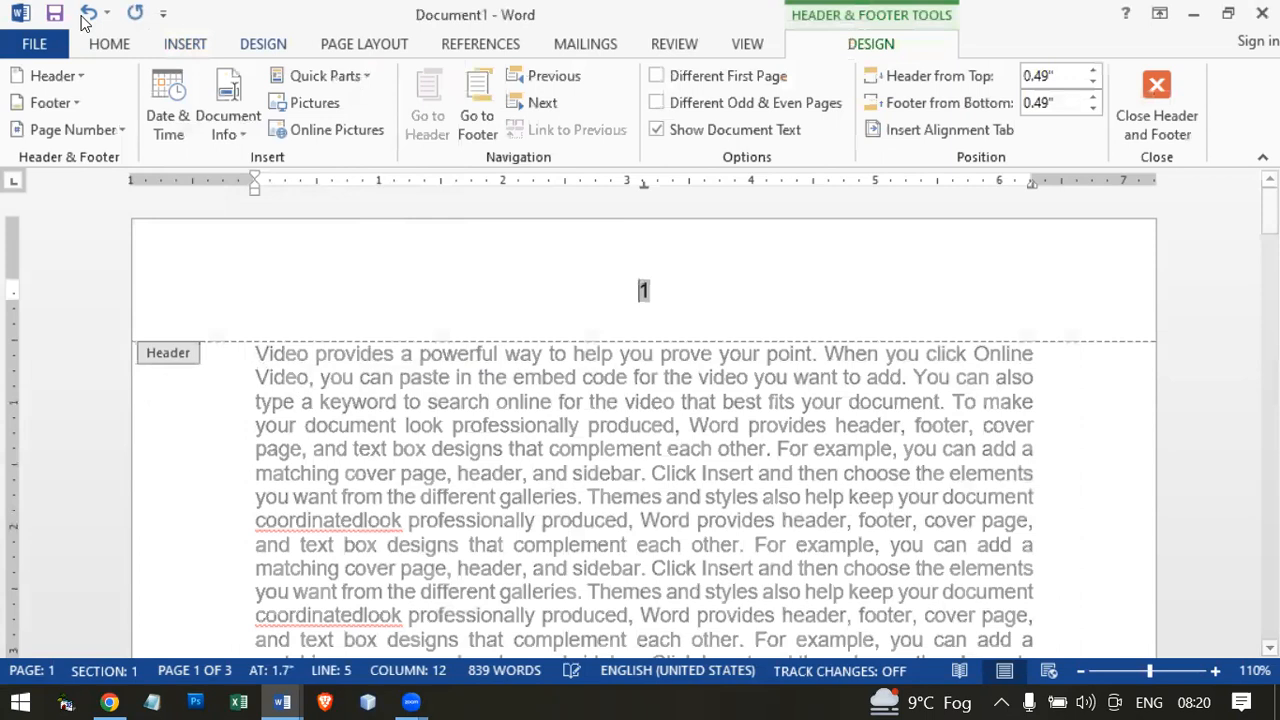
pyautogui.doubleClick(336, 397)
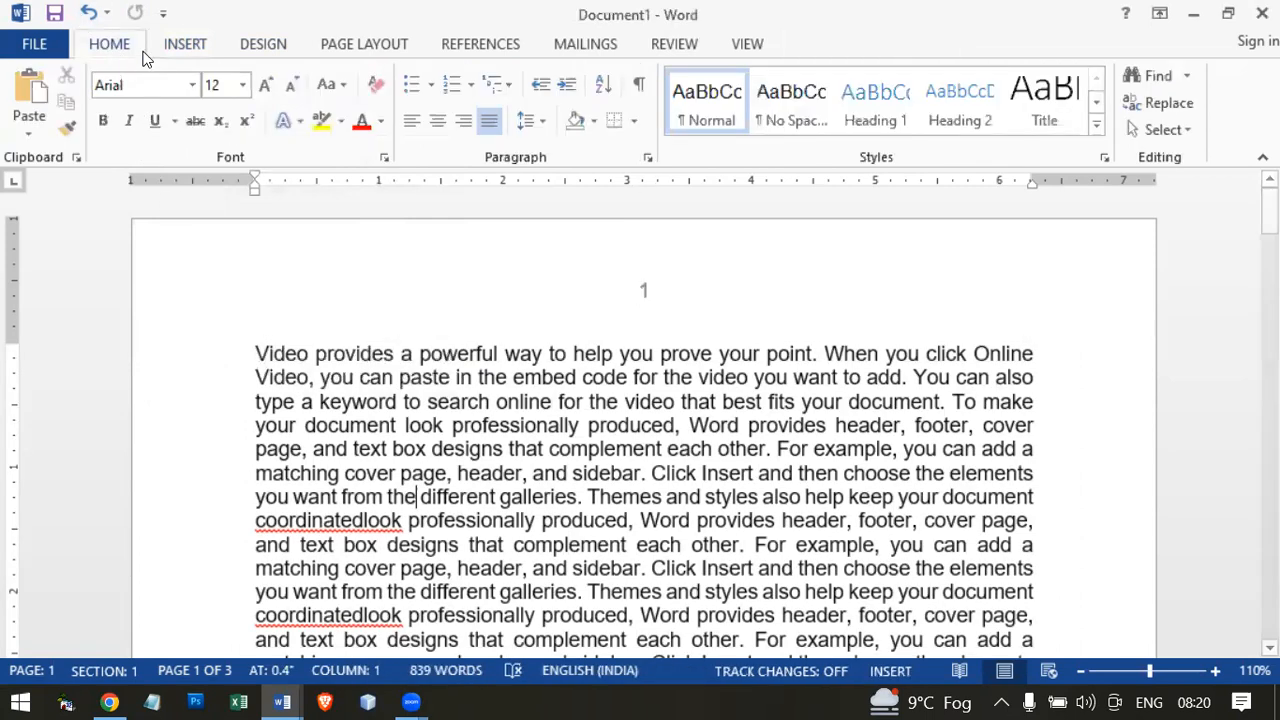
# Change the top page number to the right-aligned Plain Number 3 design and return to the body text.
pyautogui.click(185, 44)
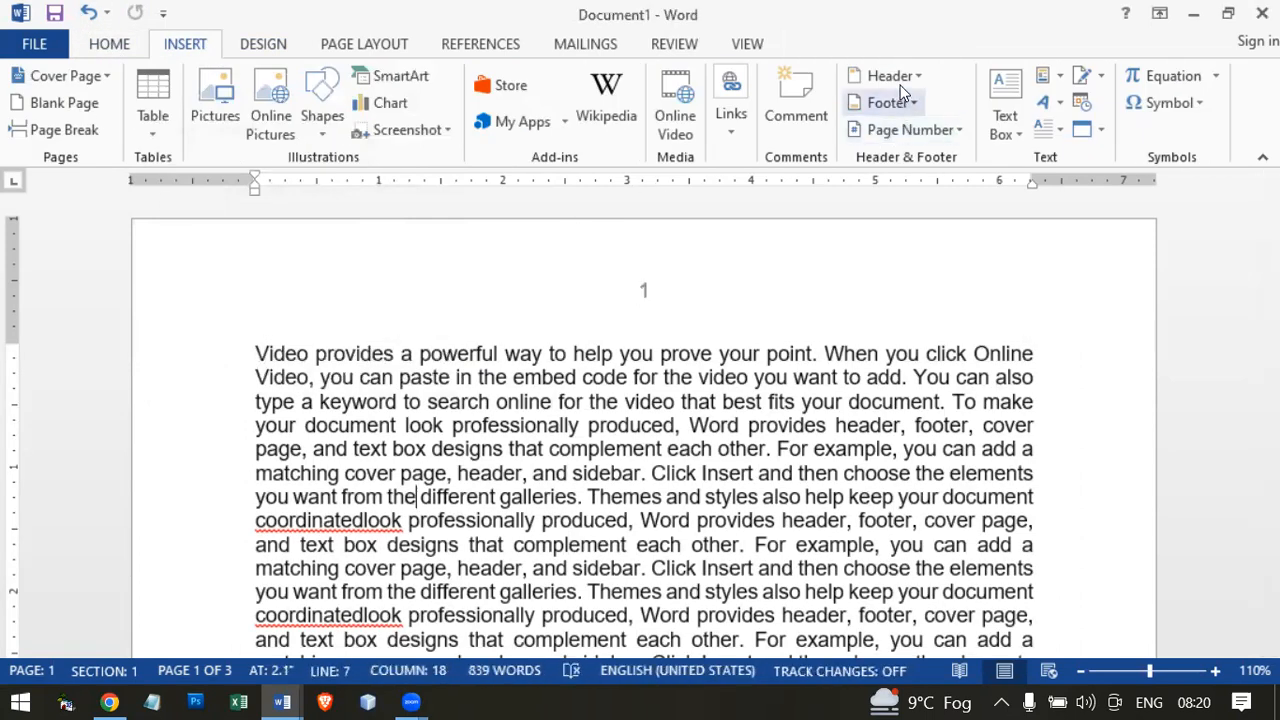
pyautogui.click(905, 130)
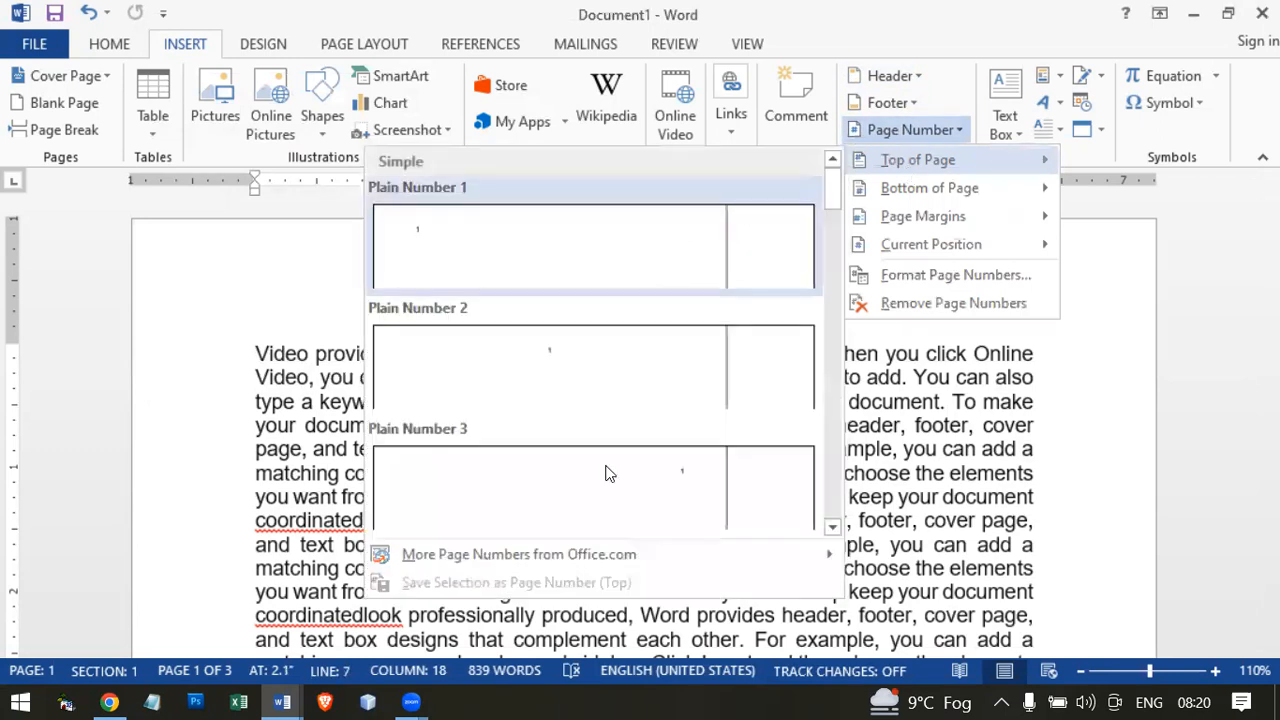
pyautogui.click(600, 484)
pyautogui.doubleClick(568, 487)
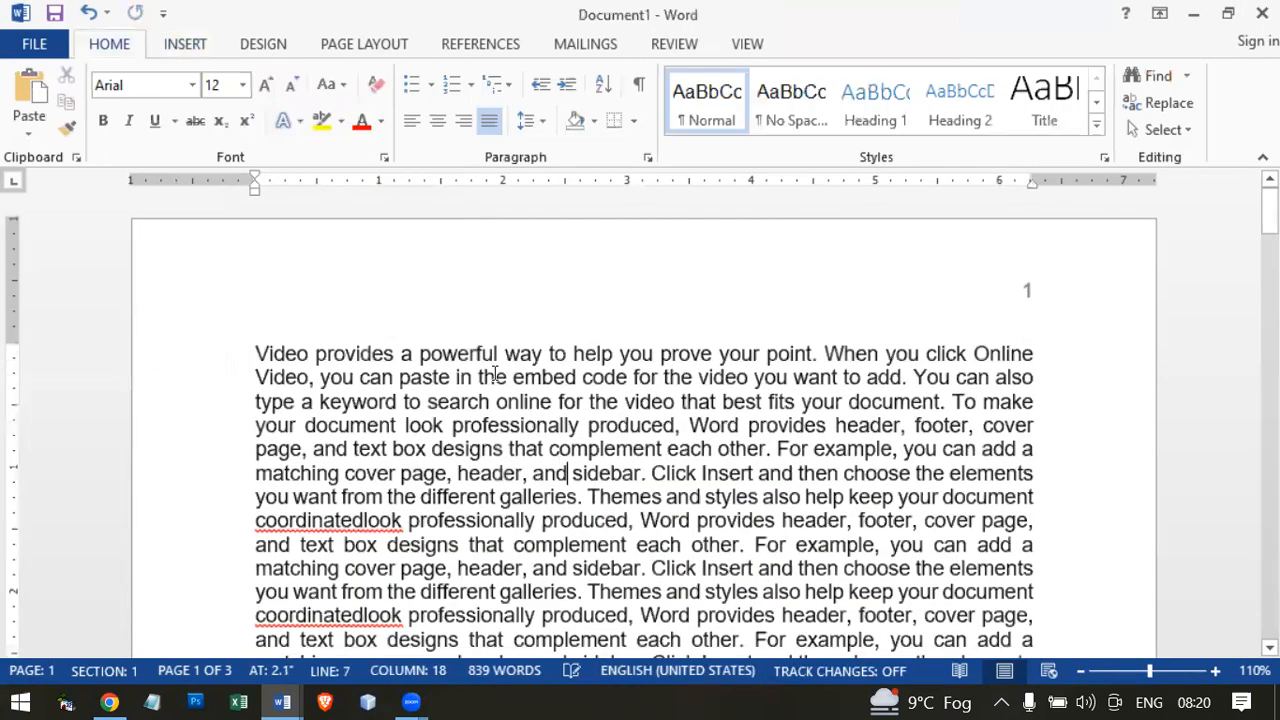
# Replace the top page number with the right-aligned "Page | 1" design and return to the body text.
pyautogui.click(182, 46)
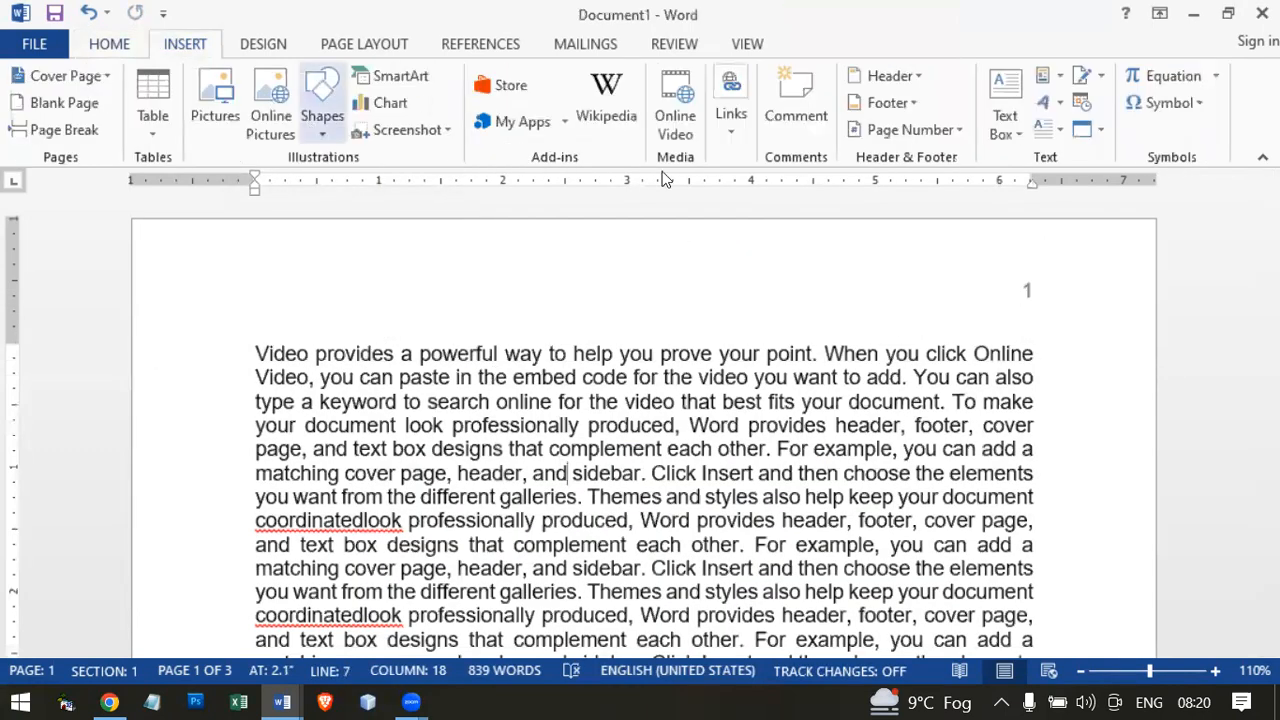
pyautogui.click(905, 130)
pyautogui.moveTo(918, 160)
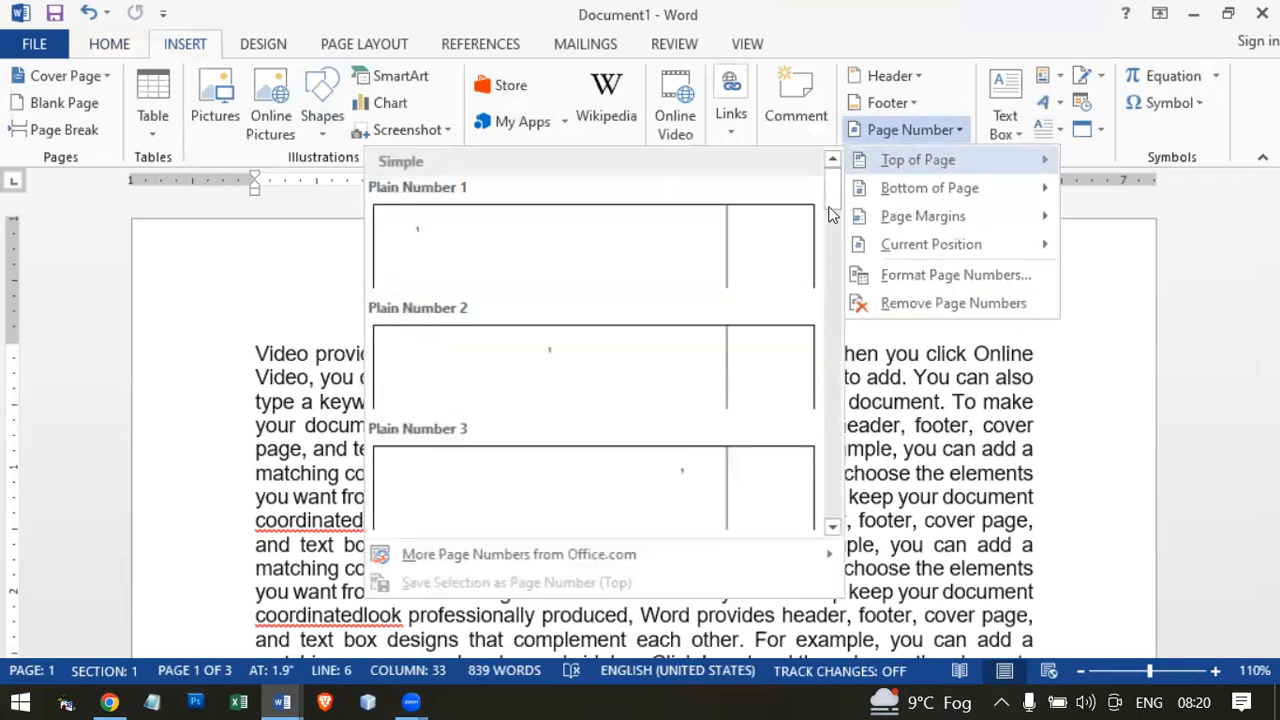
pyautogui.moveTo(830, 186); pyautogui.dragTo(836, 246)
pyautogui.click(690, 248)
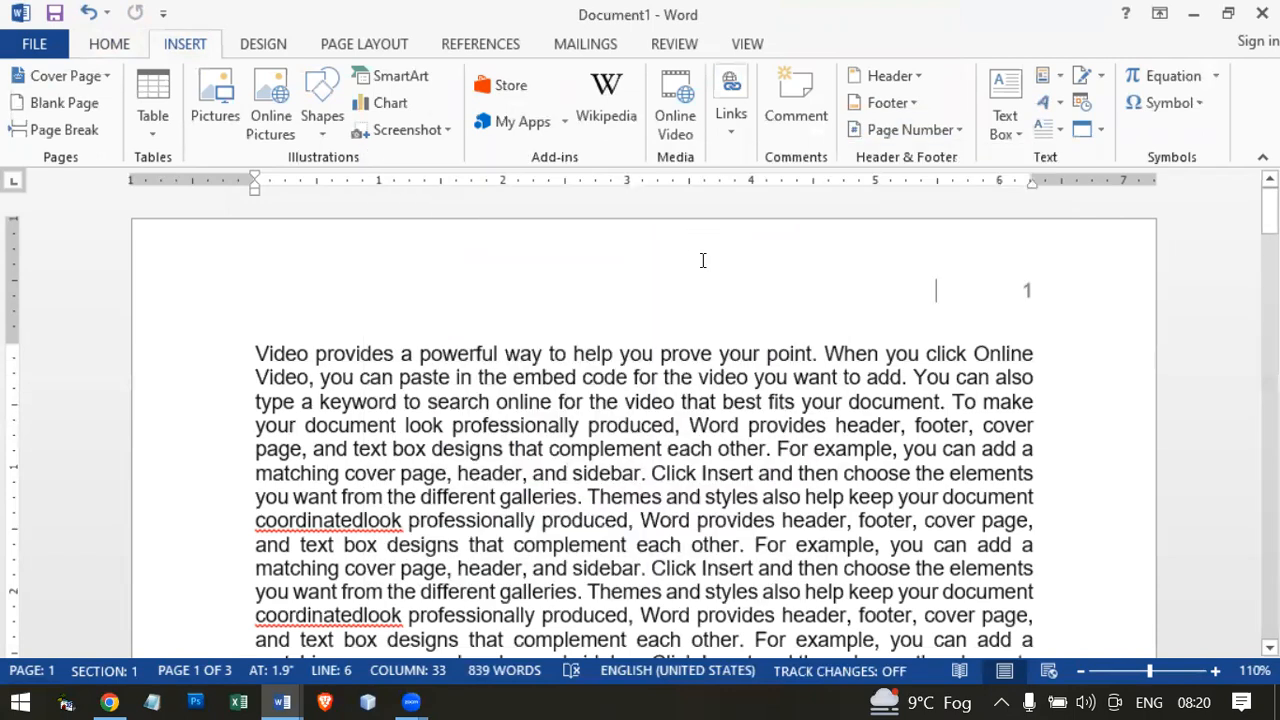
pyautogui.press('Escape')
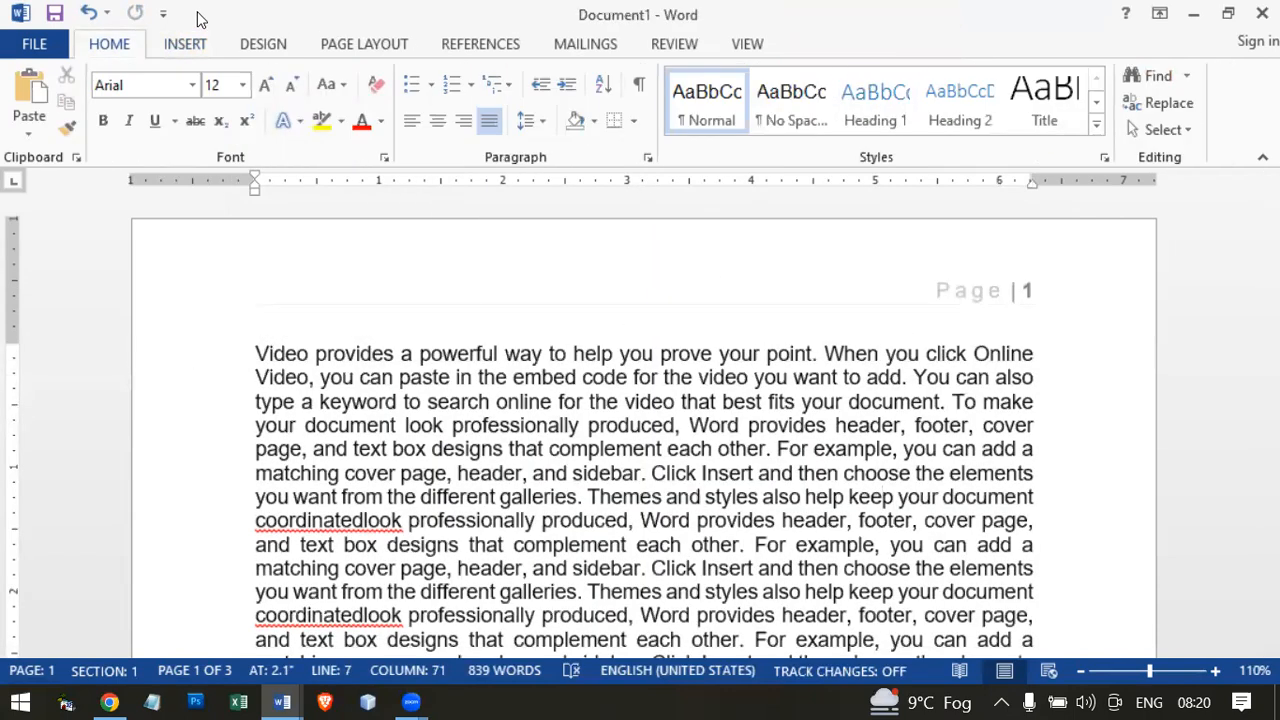
# Change the top page number to the Vertical Outline 2 design and go back to the start of the body text.
pyautogui.click(188, 46)
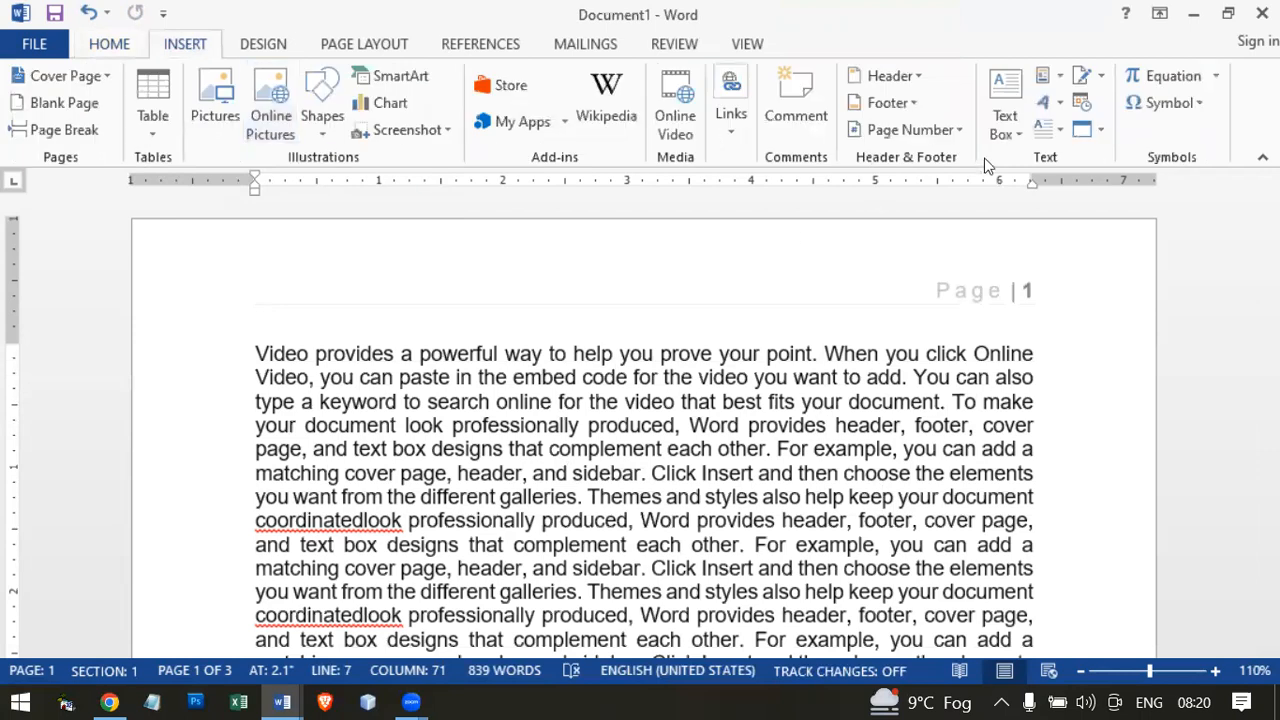
pyautogui.click(912, 130)
pyautogui.moveTo(887, 168)
pyautogui.moveTo(830, 193); pyautogui.dragTo(832, 444)
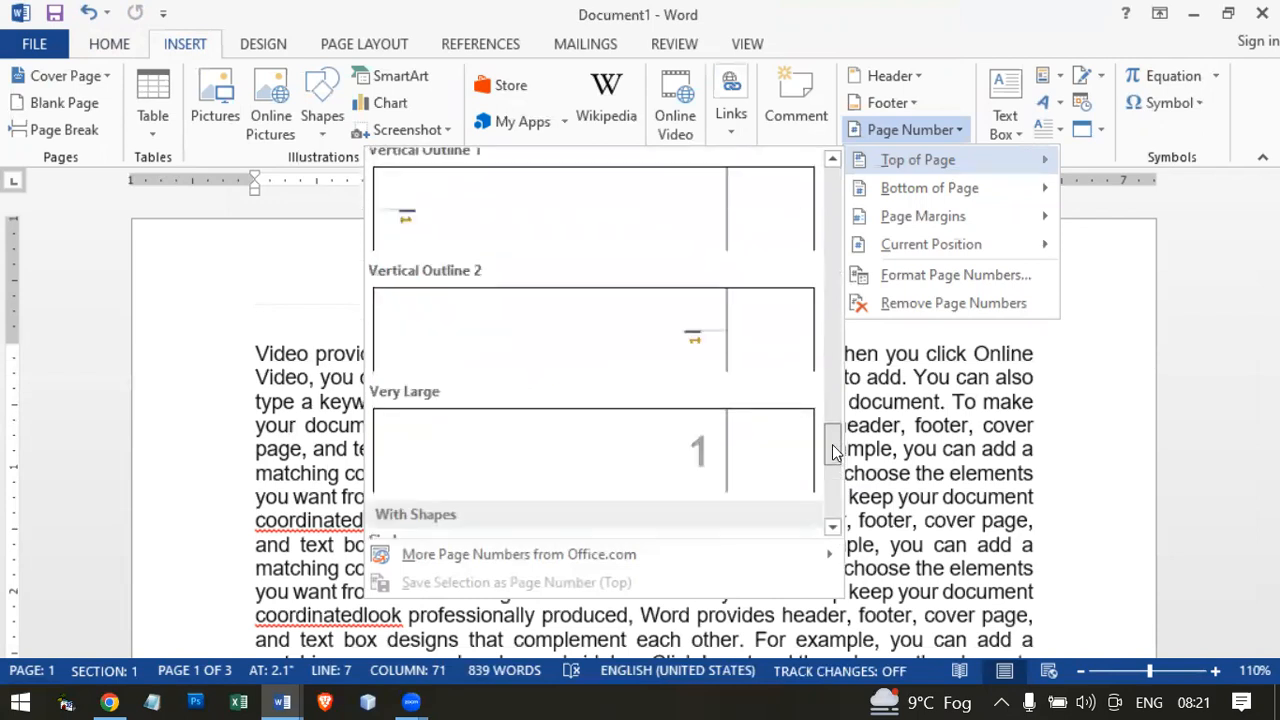
pyautogui.click(666, 361)
pyautogui.doubleClick(703, 473)
pyautogui.moveTo(1268, 212); pyautogui.dragTo(1212, 193)
pyautogui.press('Up')
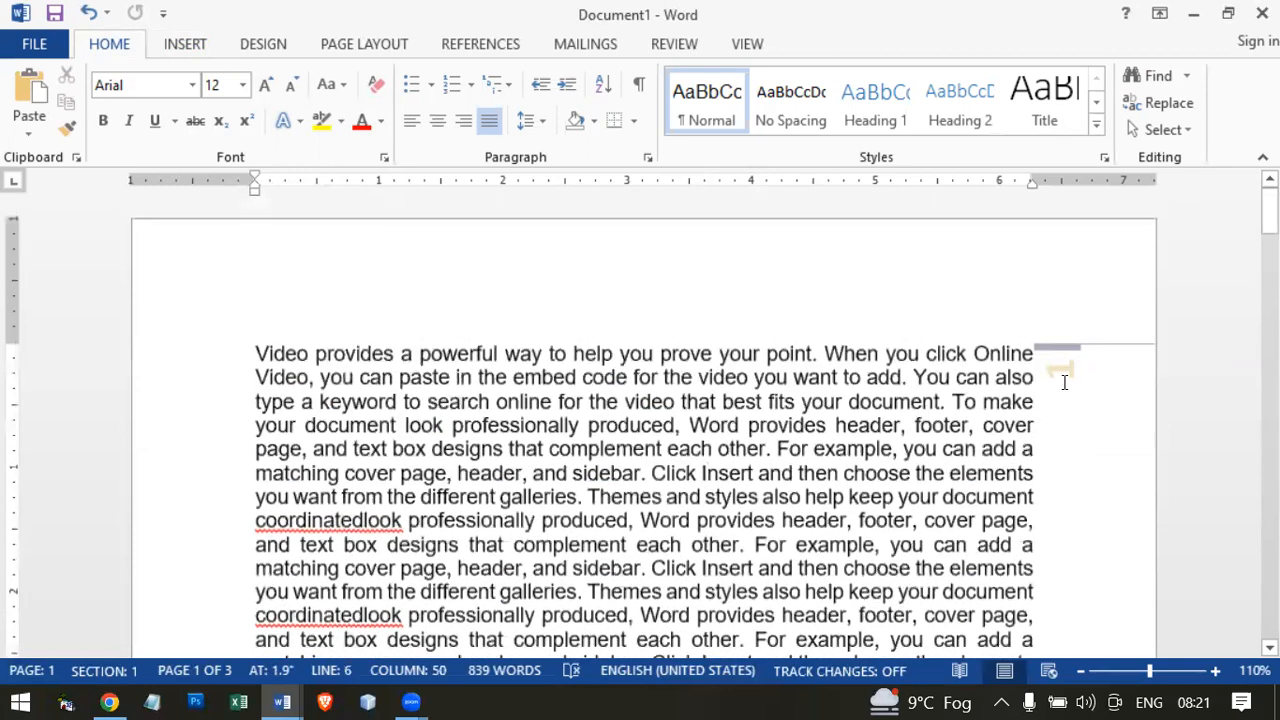
# Remove the page numbers from the document.
pyautogui.click(183, 45)
pyautogui.click(906, 130)
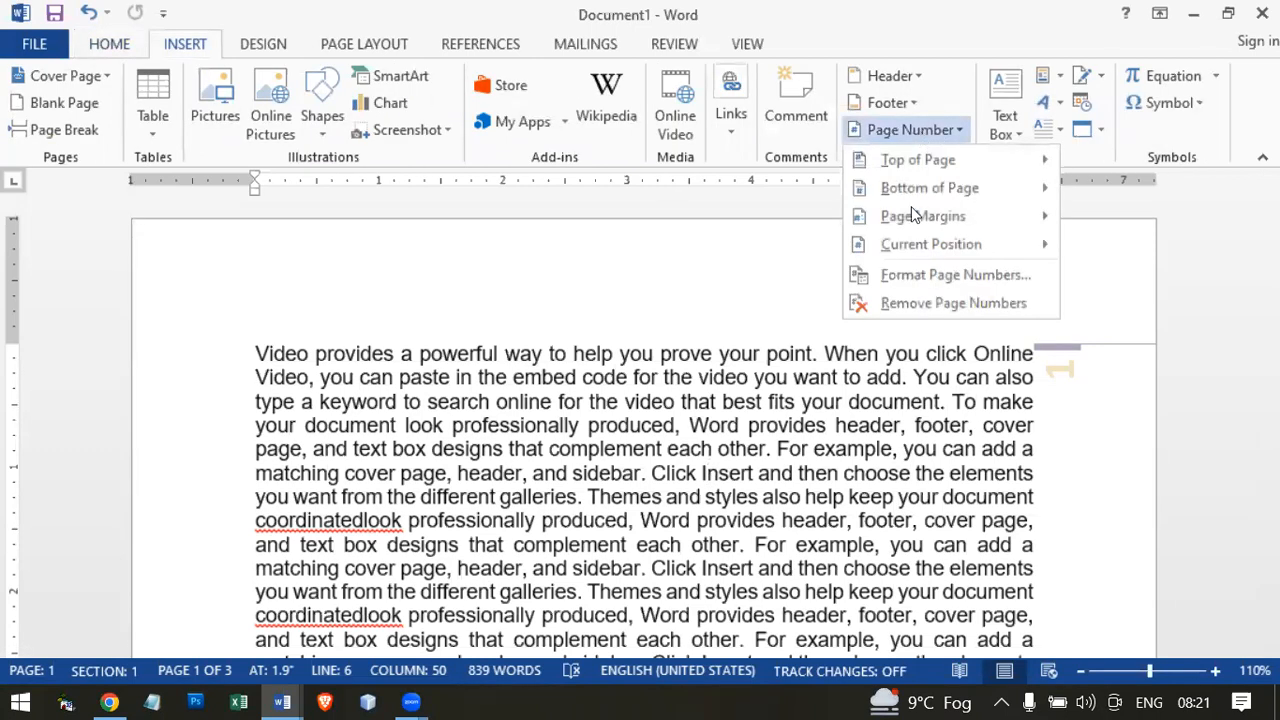
pyautogui.click(922, 304)
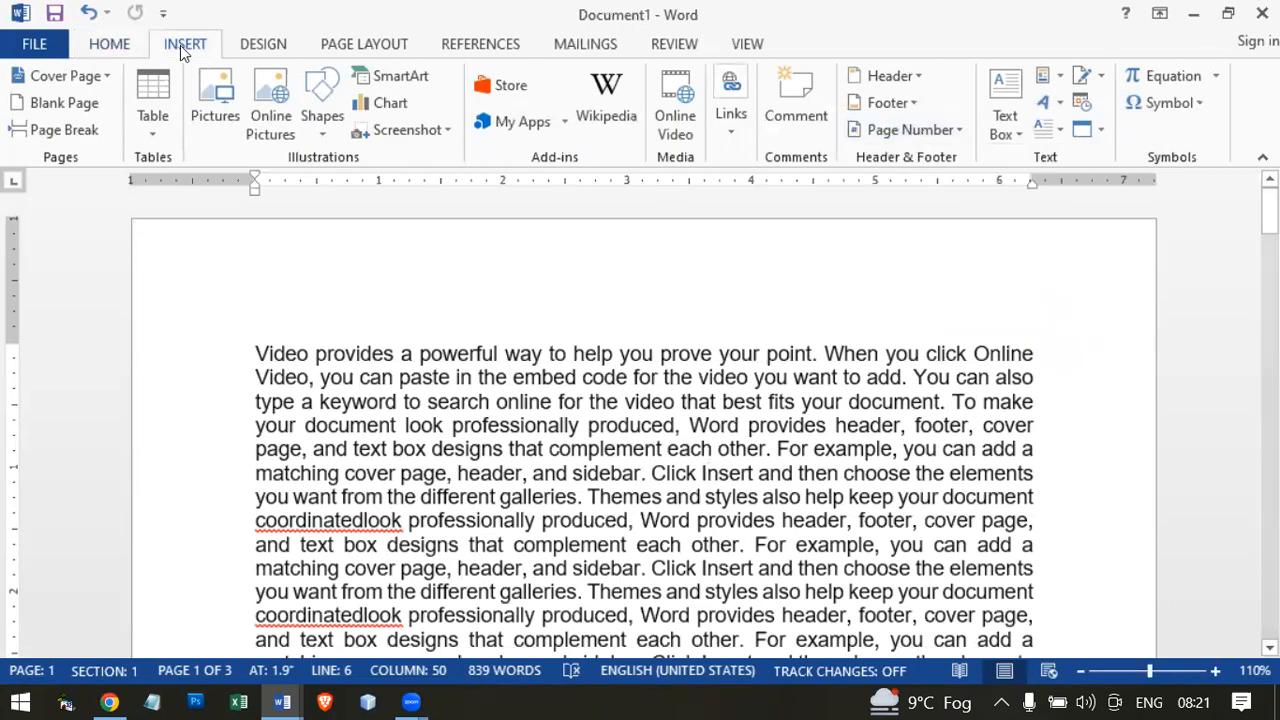
# Insert the centred Plain Number 2 page number at the bottom of the page.
pyautogui.click(906, 132)
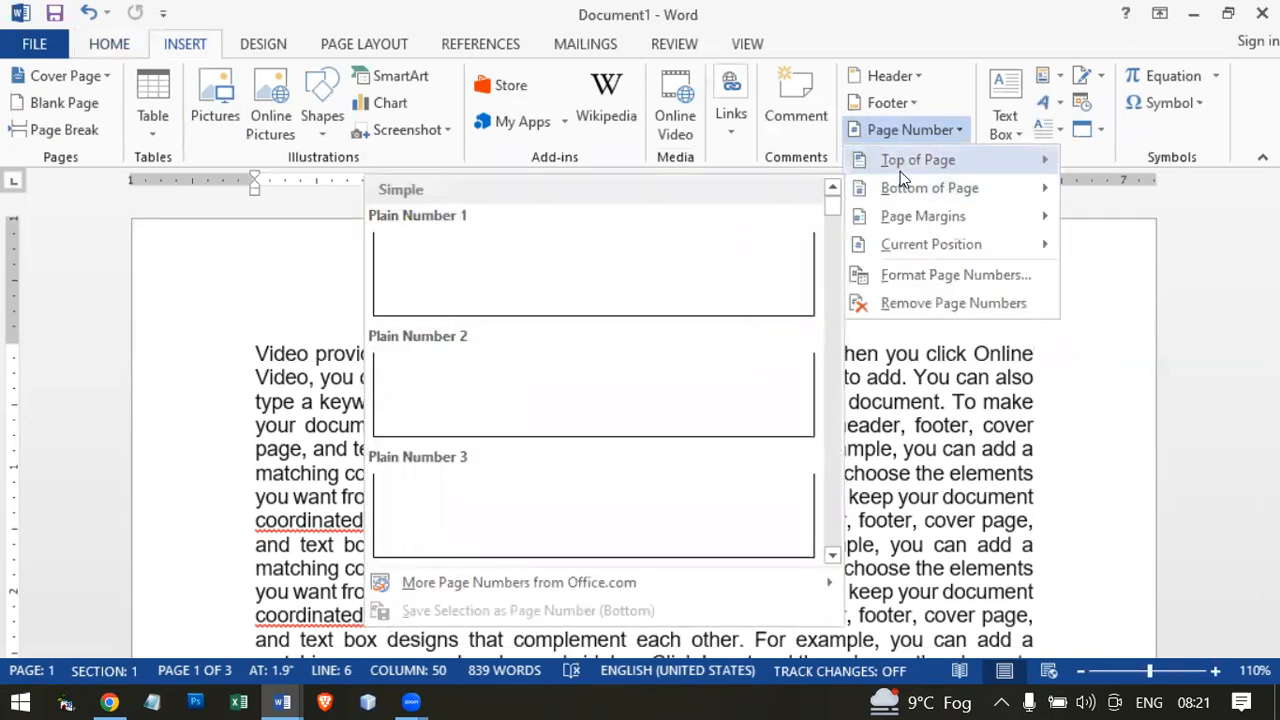
pyautogui.moveTo(909, 191)
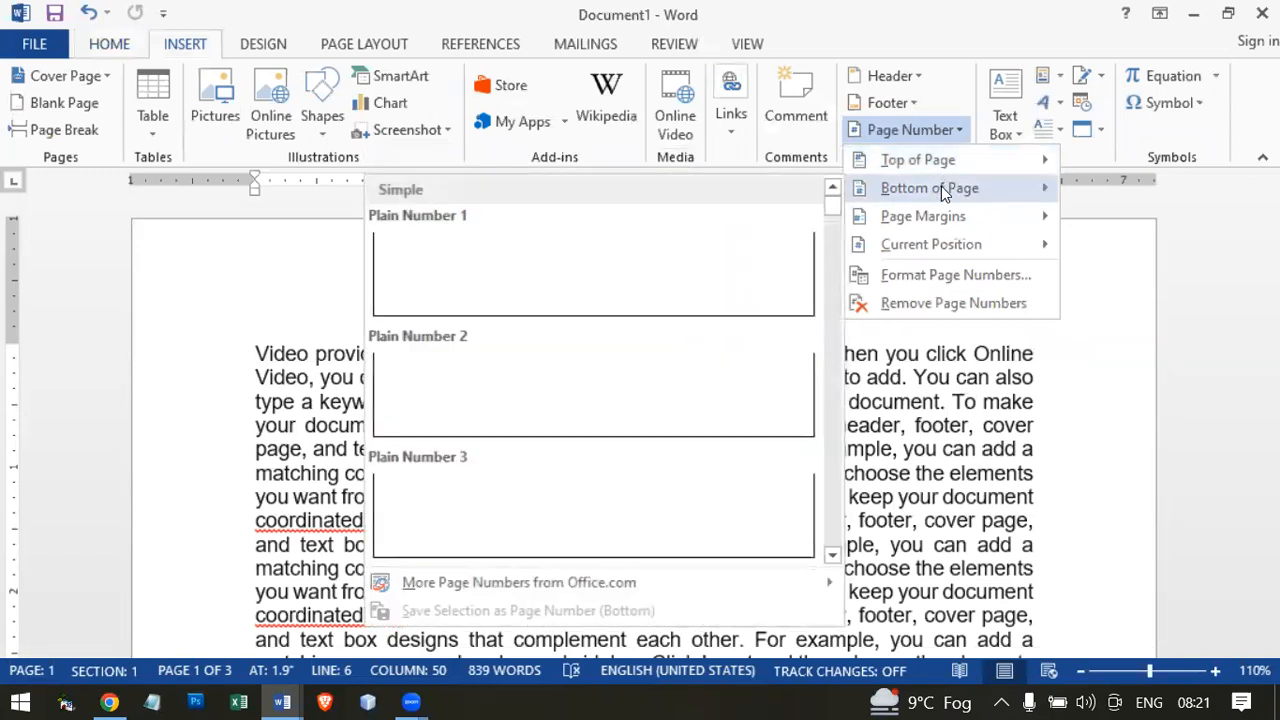
pyautogui.click(590, 407)
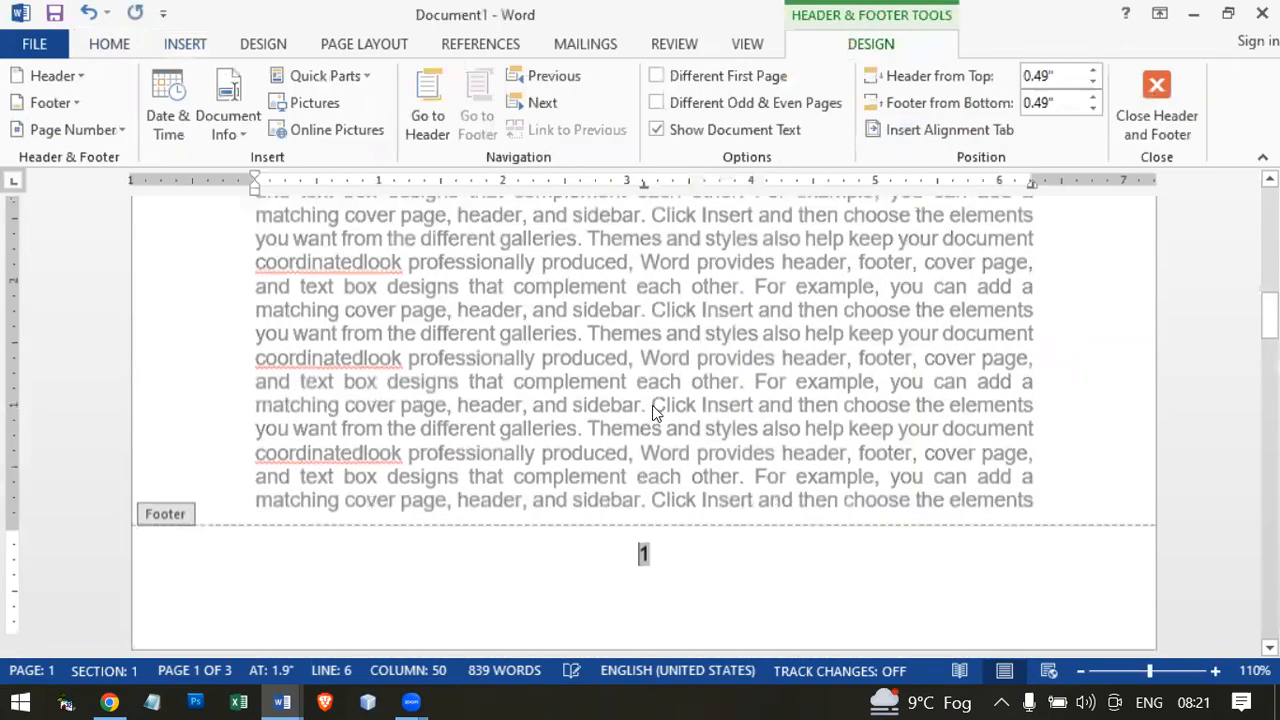
# Return to the body text and set the page numbering to start at 10.
pyautogui.doubleClick(679, 369)
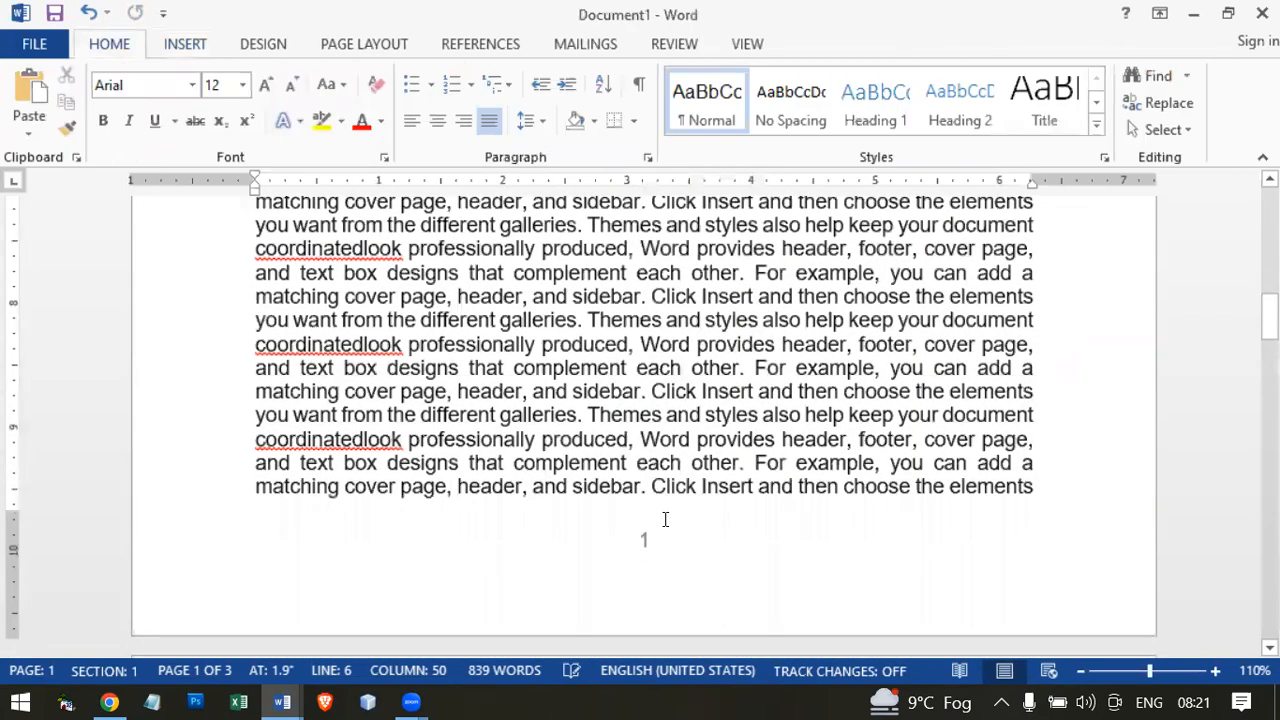
pyautogui.click(599, 319)
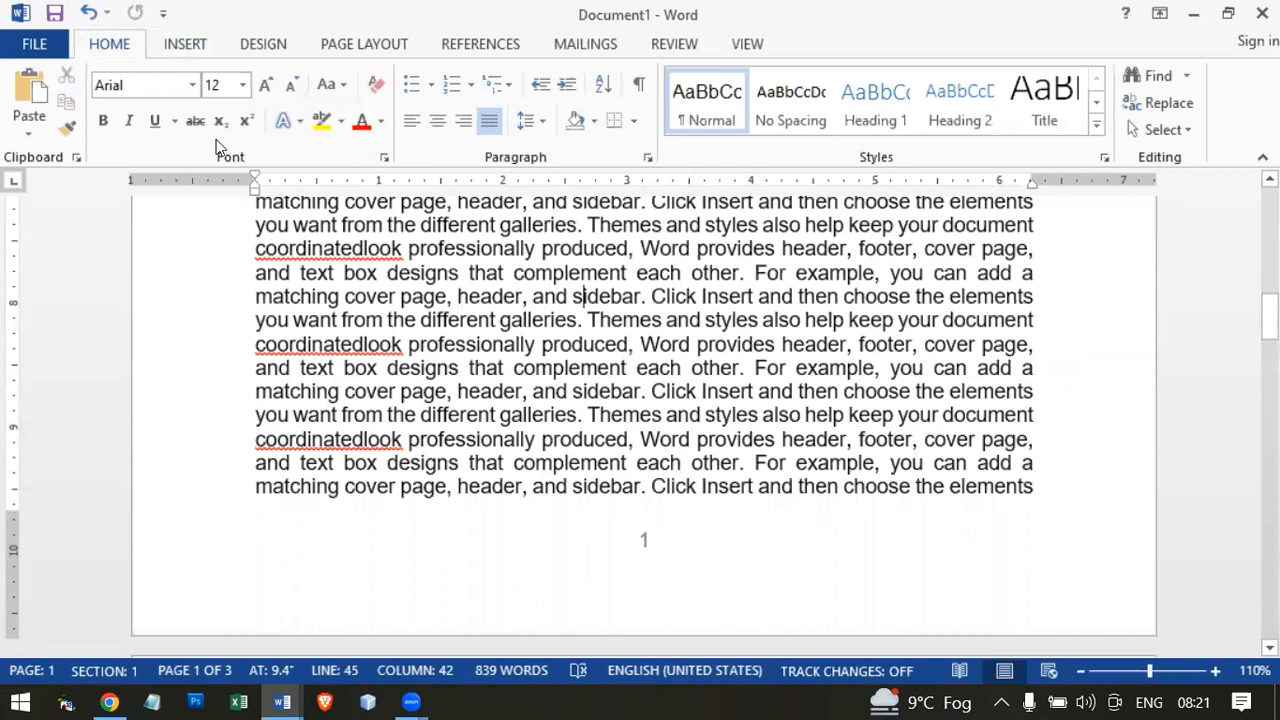
pyautogui.click(183, 42)
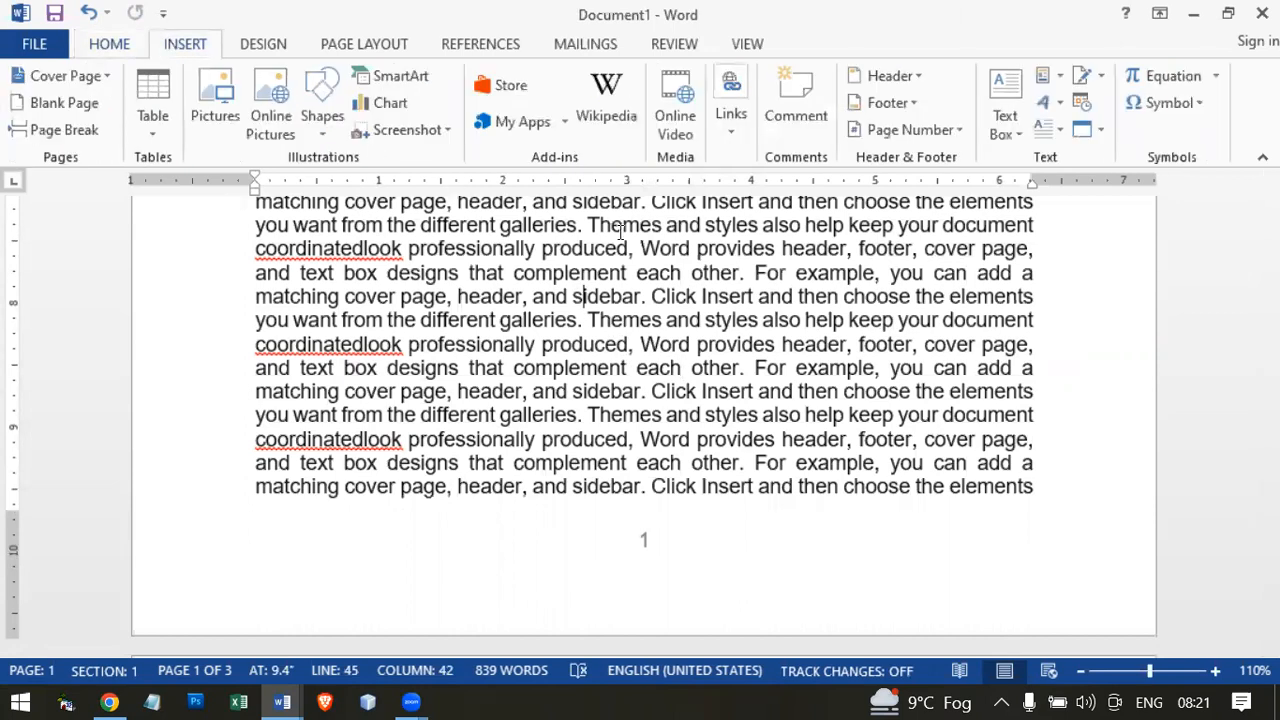
pyautogui.click(922, 135)
pyautogui.click(905, 272)
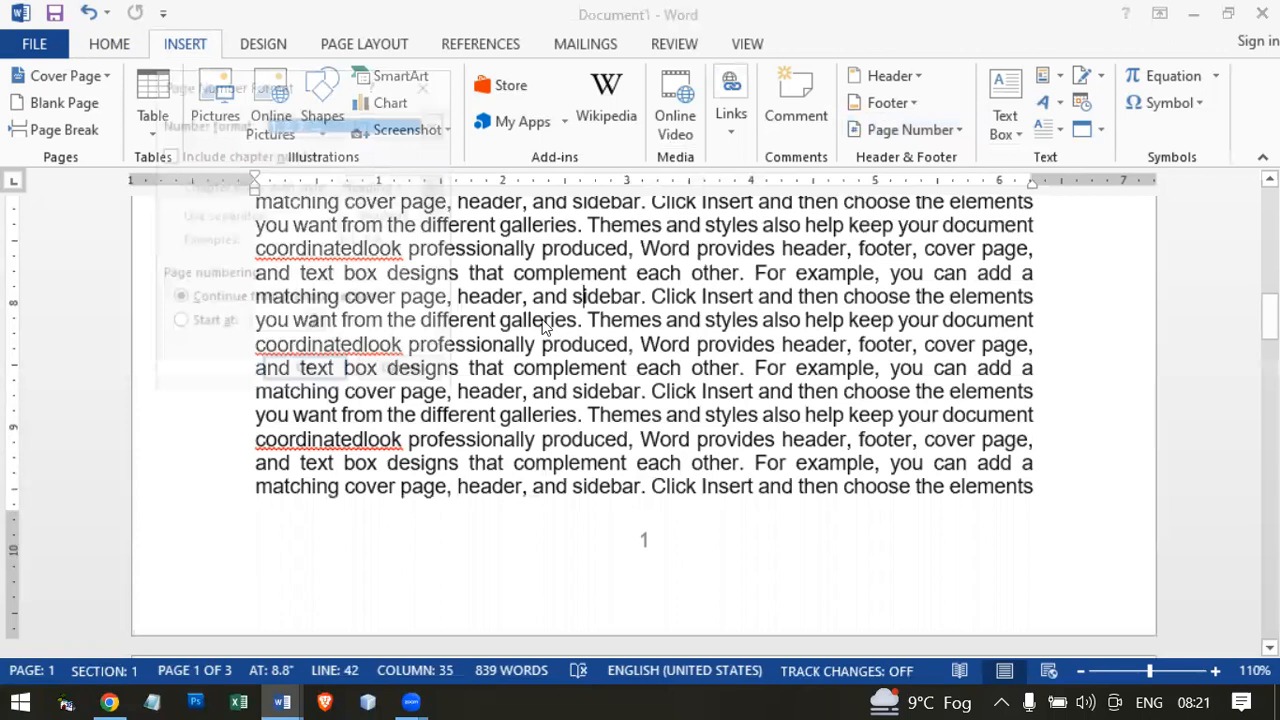
pyautogui.click(210, 324)
pyautogui.write('10')
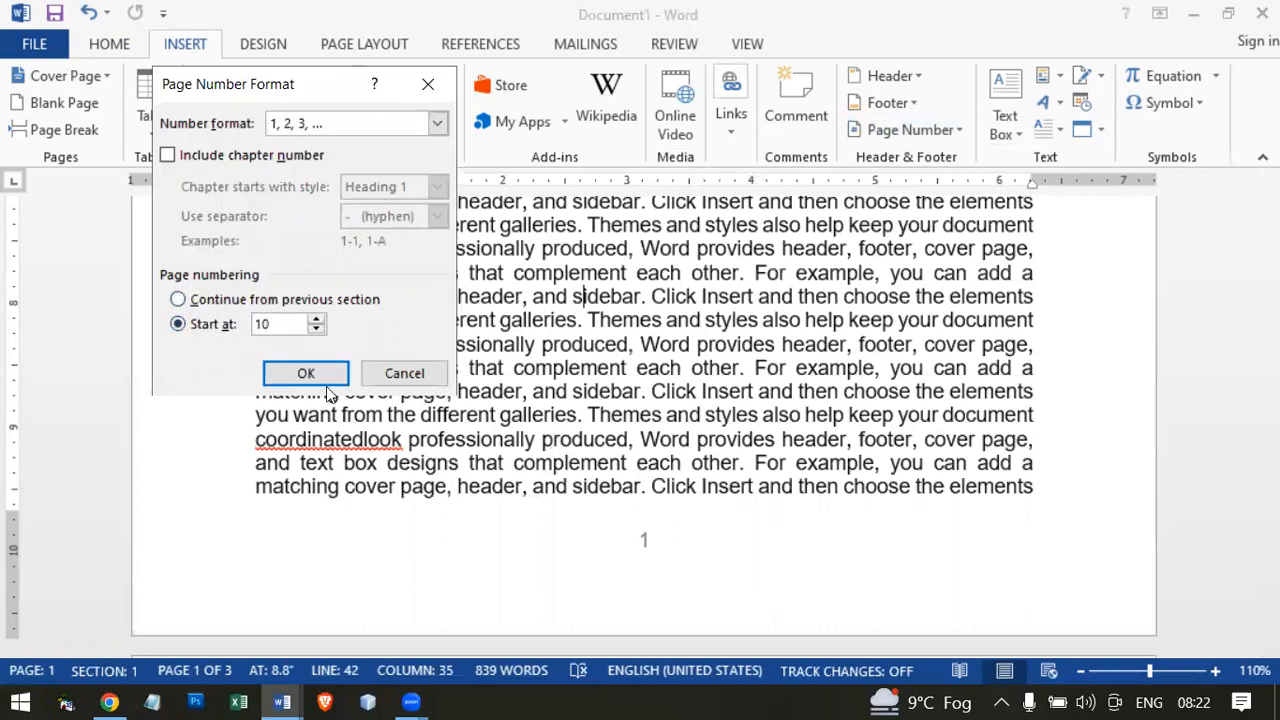
pyautogui.click(300, 373)
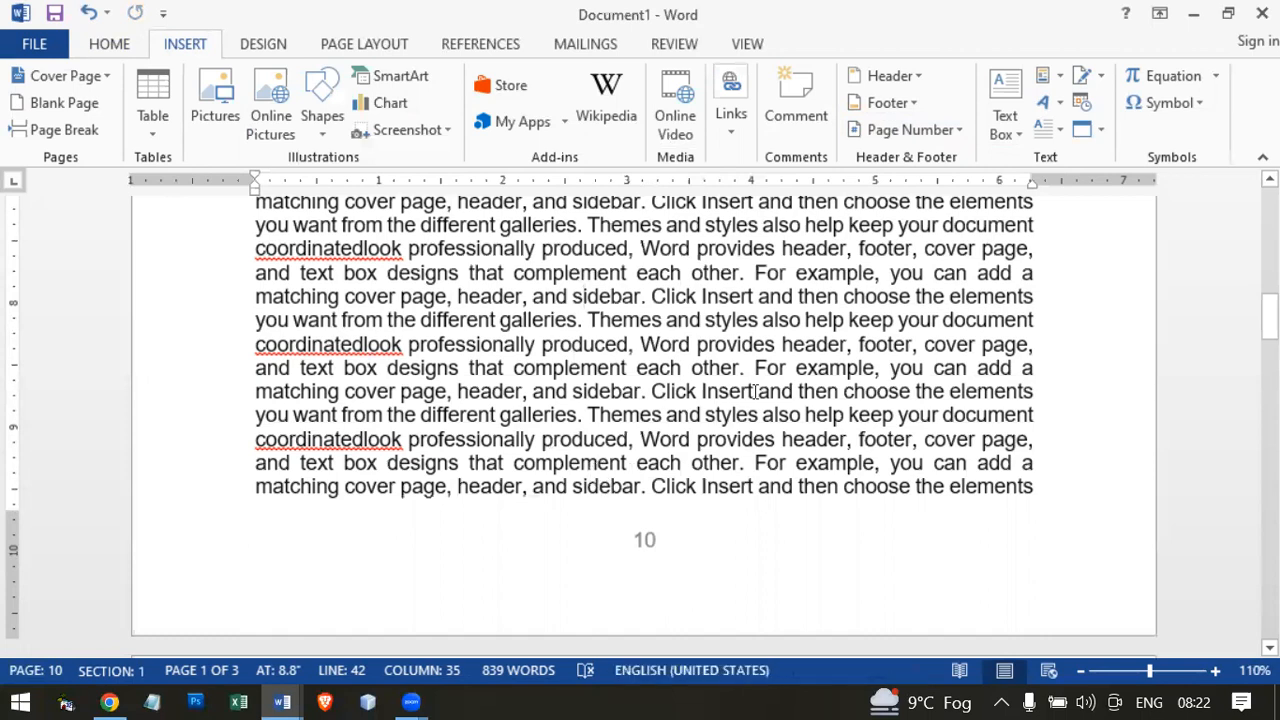
# Review the starting value in the page number format settings and accept it as 10.
pyautogui.click(905, 130)
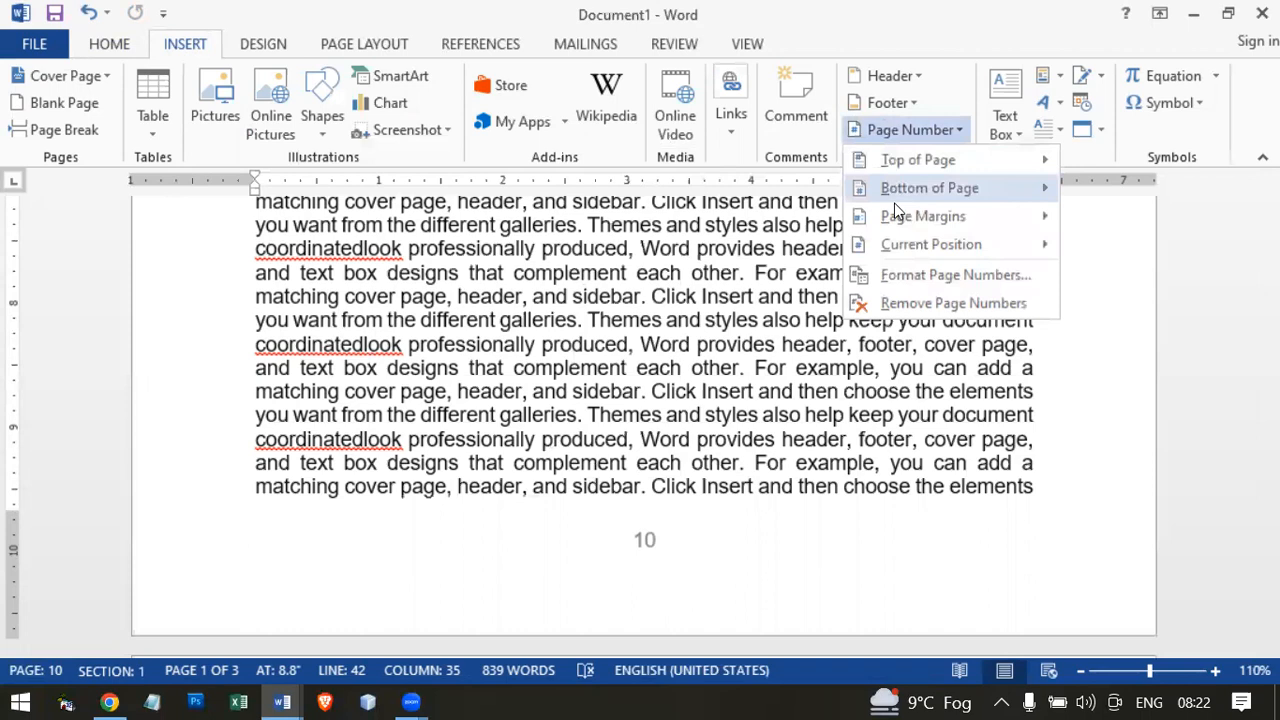
pyautogui.click(913, 276)
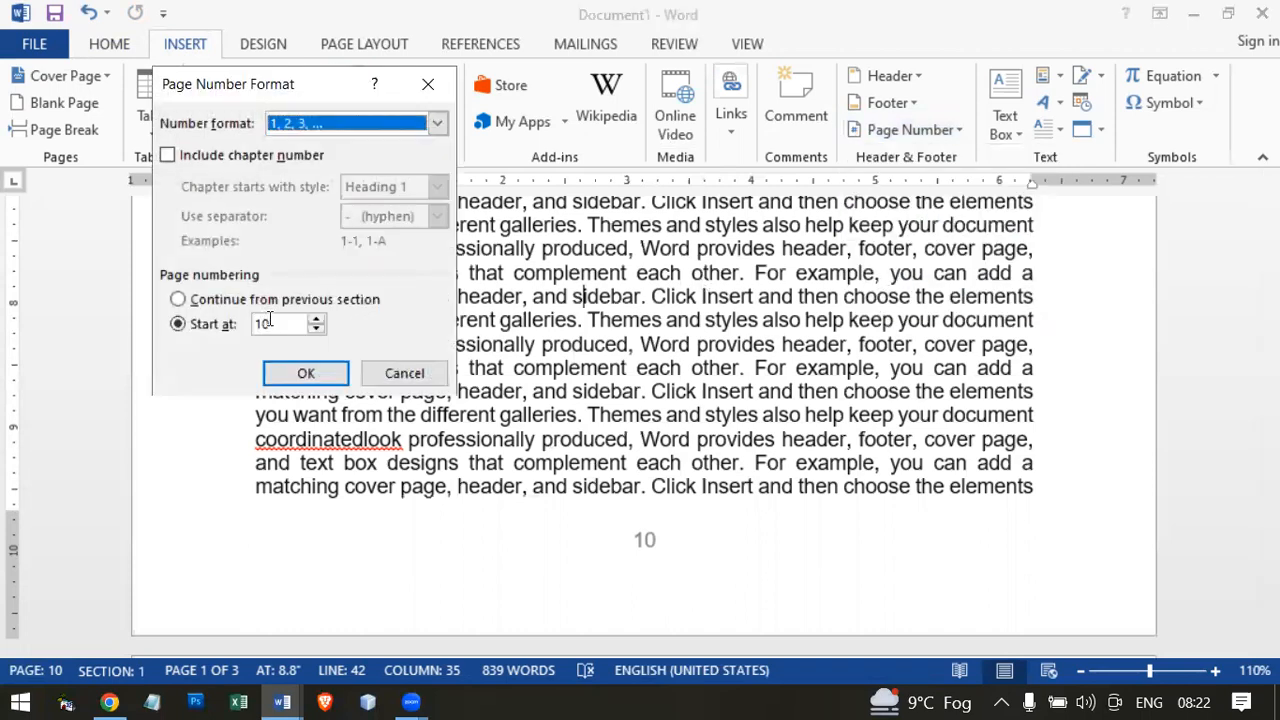
pyautogui.click(197, 320)
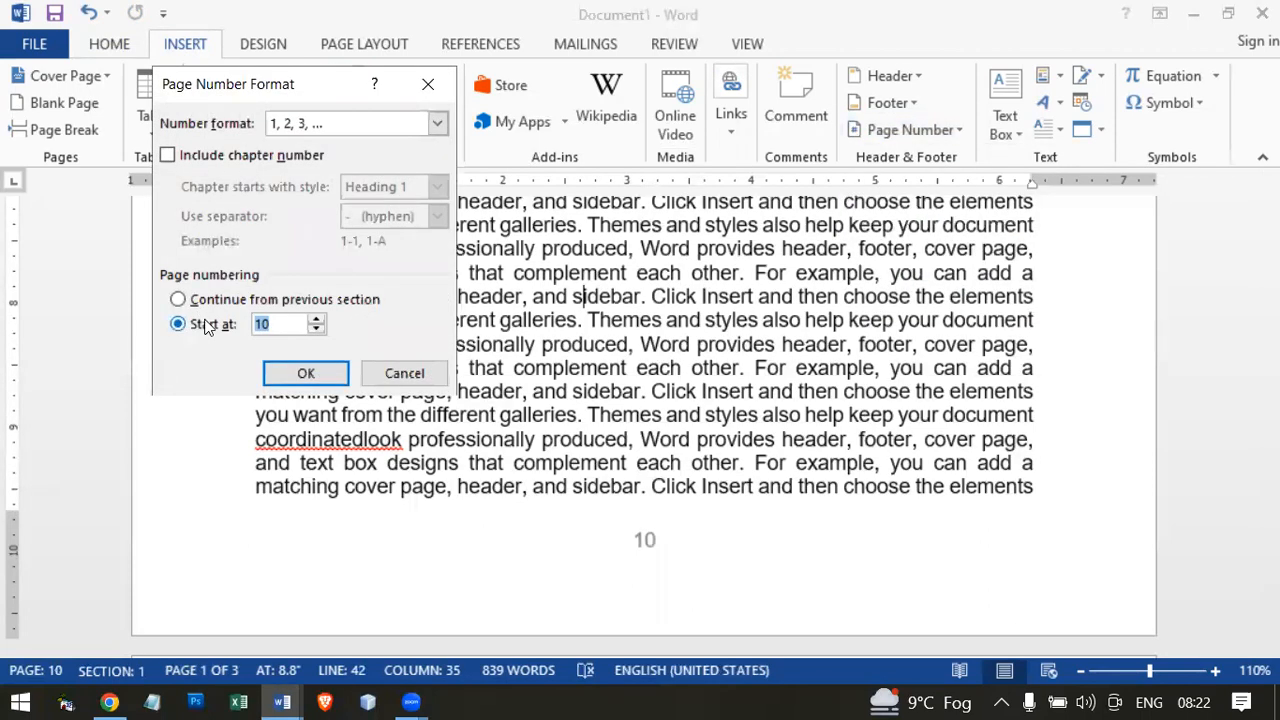
pyautogui.click(302, 372)
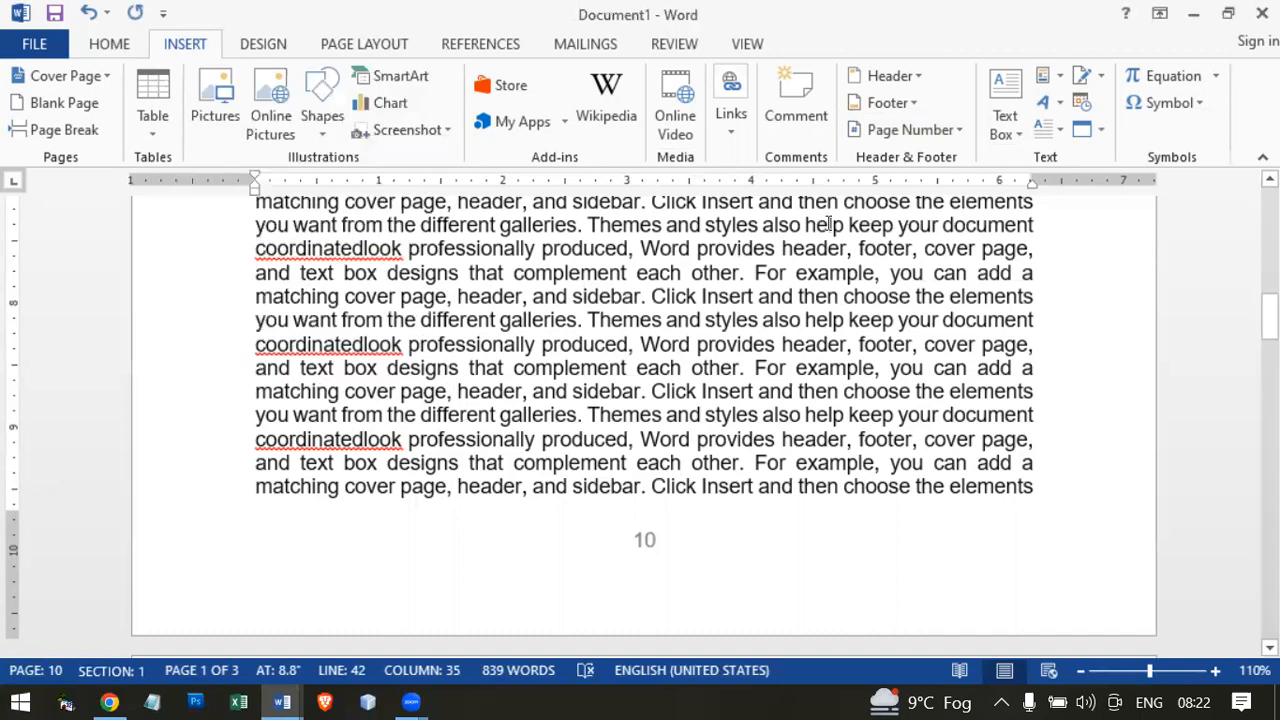
# Remove the bottom page numbers from the document.
pyautogui.click(935, 130)
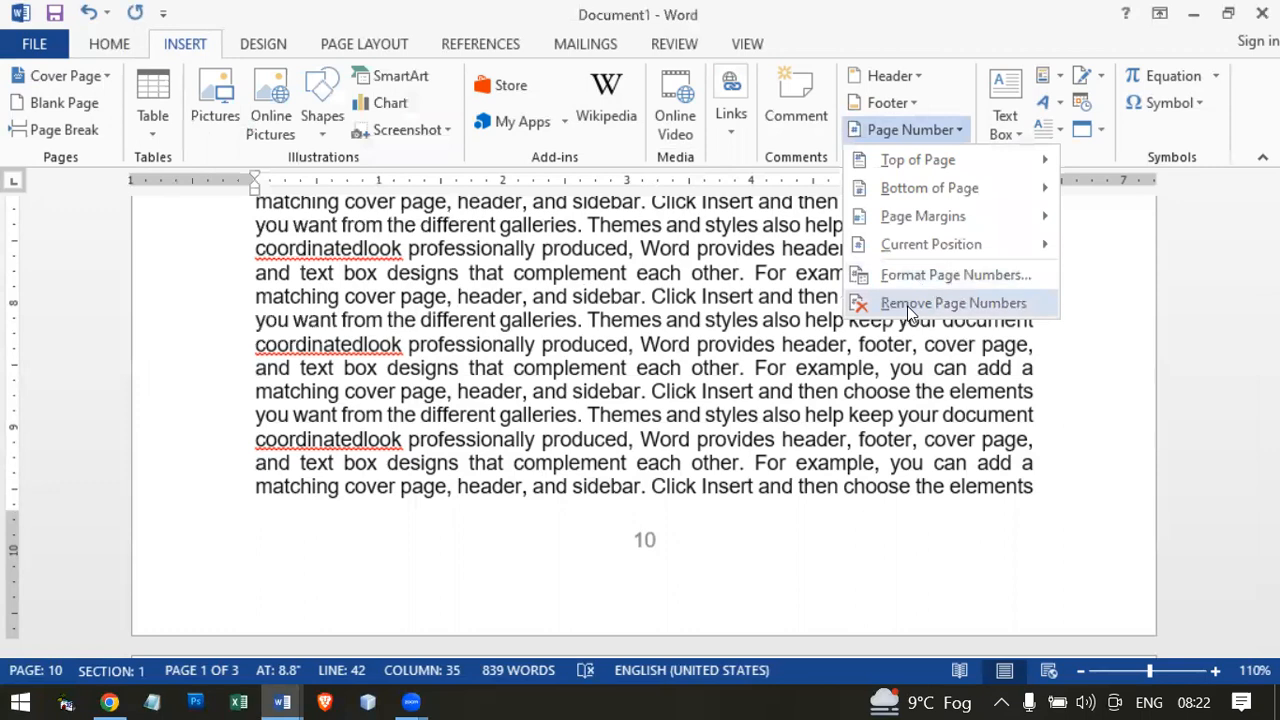
pyautogui.click(910, 304)
pyautogui.click(545, 344)
# Insert the Accent Bar, Left page number in the page margin and return to the body text.
pyautogui.click(885, 129)
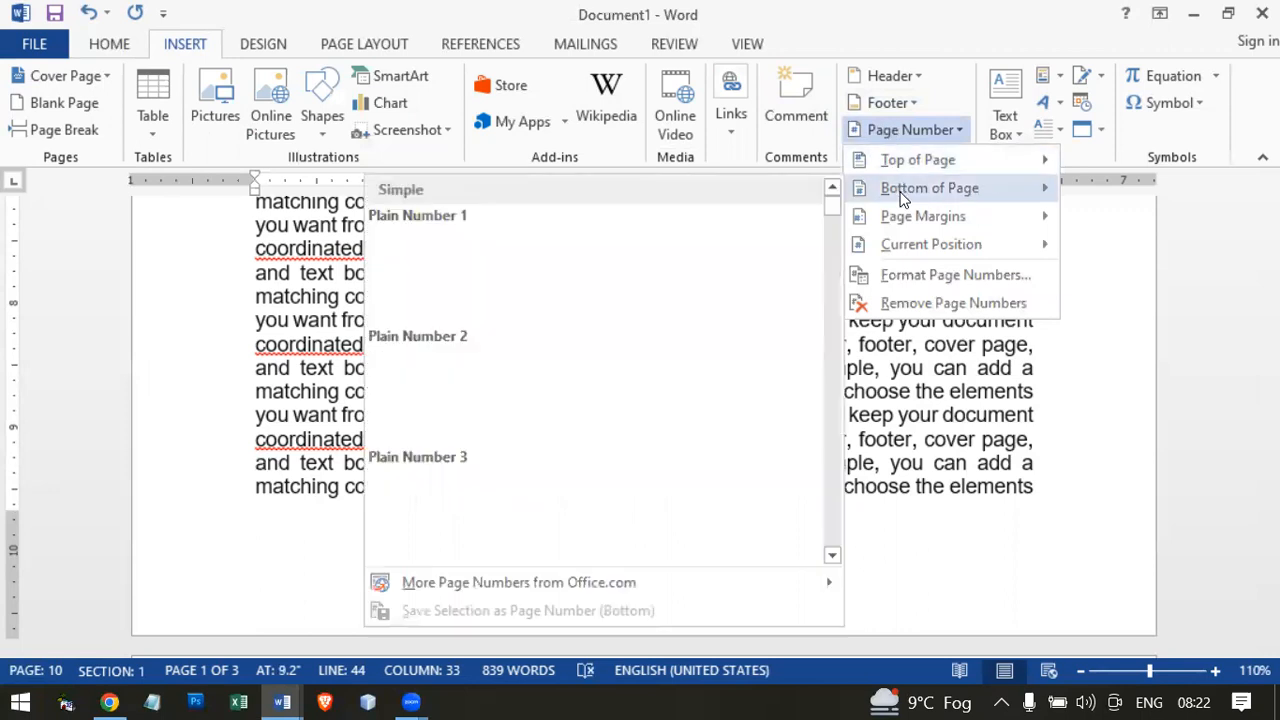
pyautogui.moveTo(900, 227)
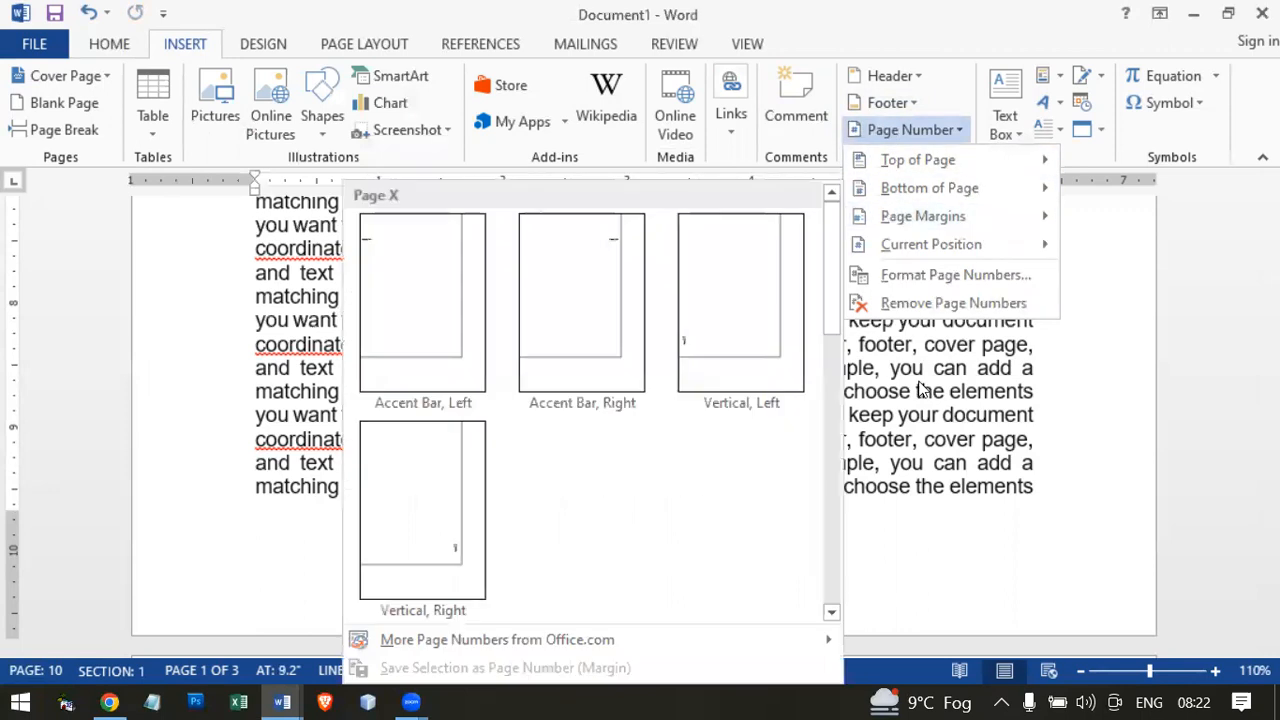
pyautogui.click(591, 363)
pyautogui.scroll(10, 588, 363)
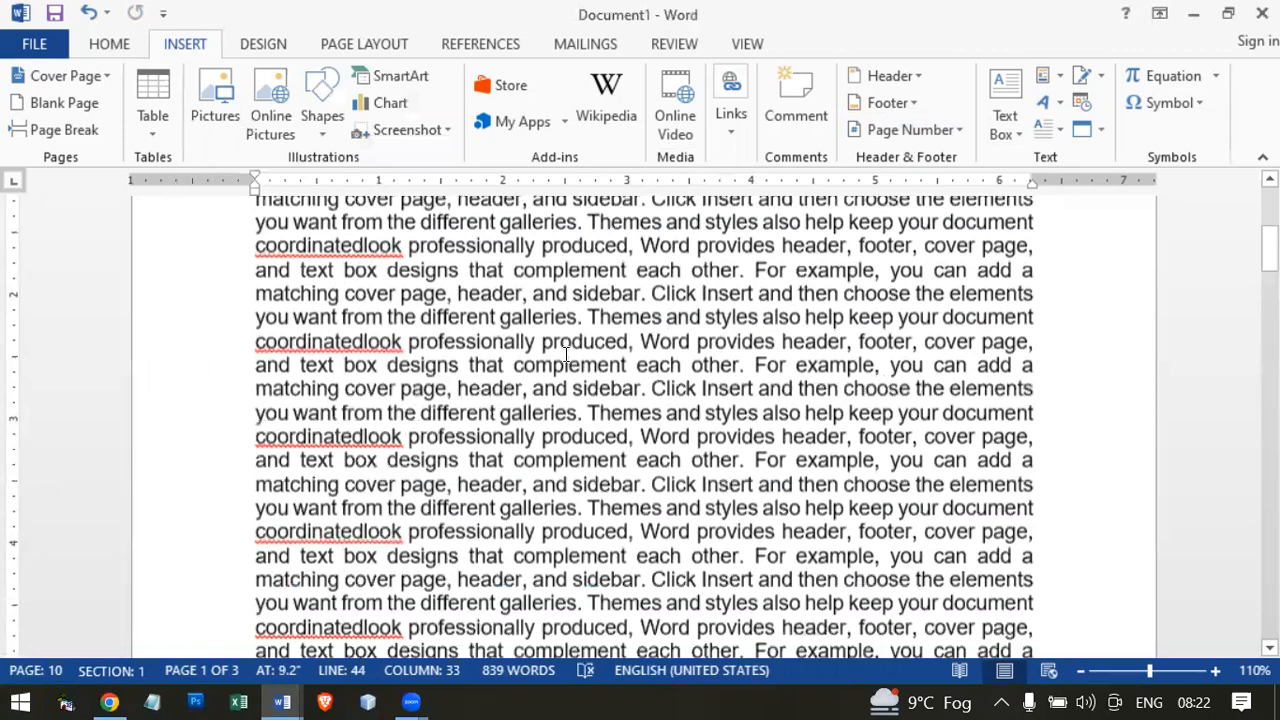
pyautogui.scroll(2, 565, 355)
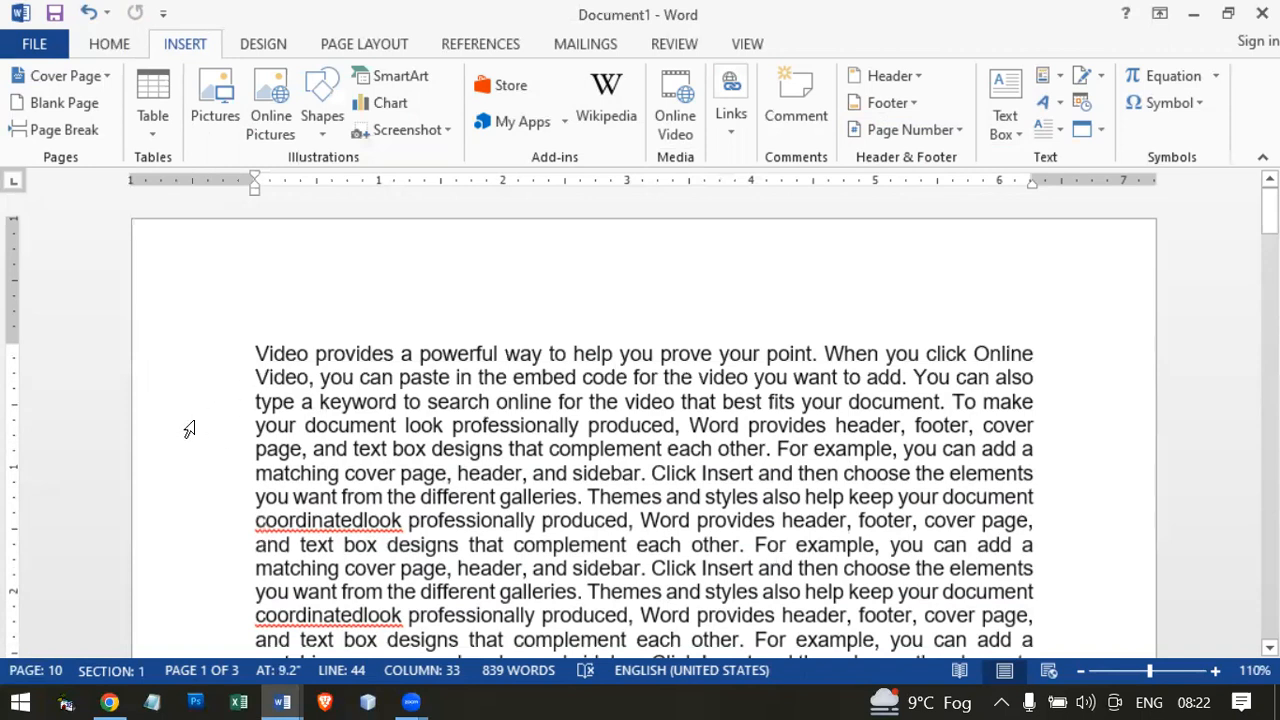
pyautogui.click(905, 131)
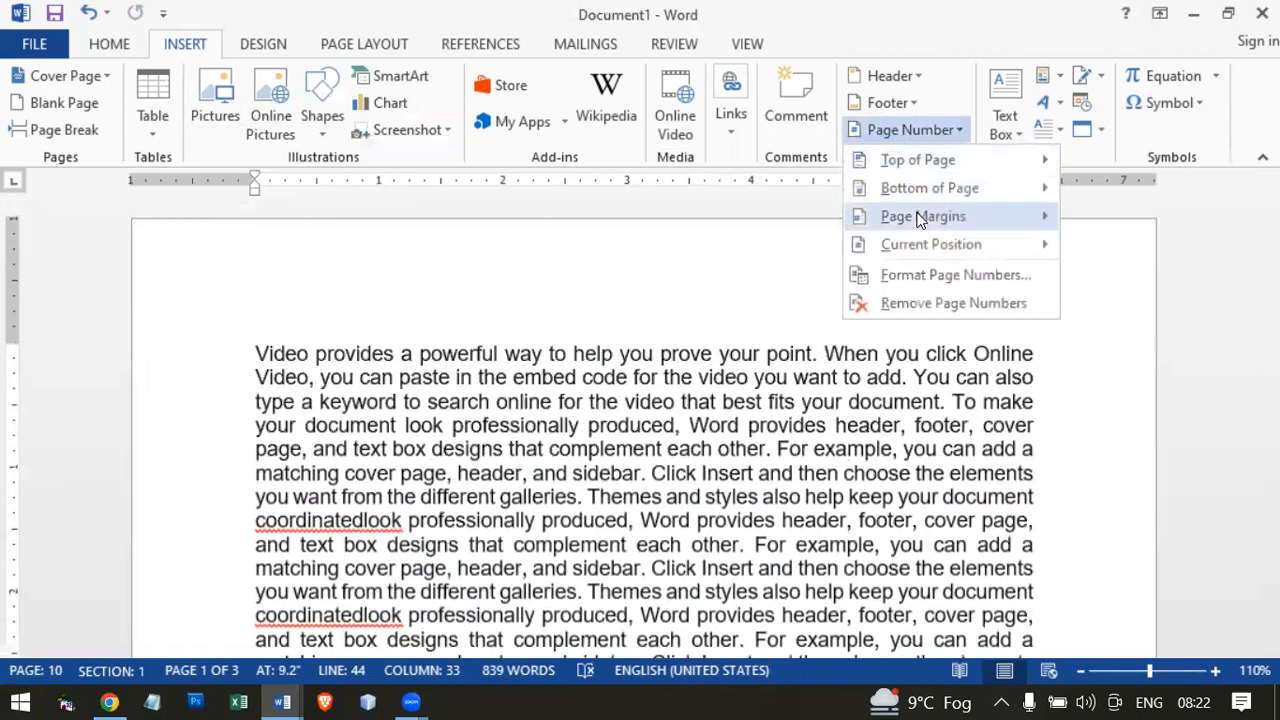
pyautogui.moveTo(919, 219)
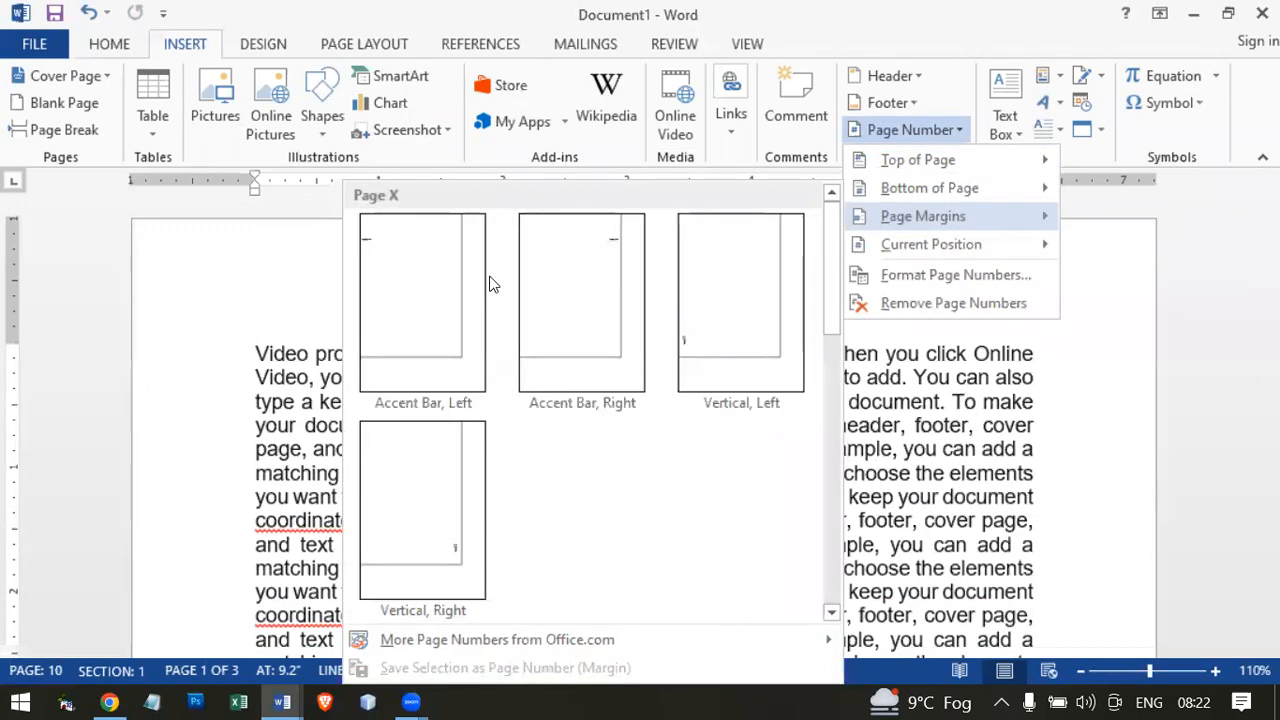
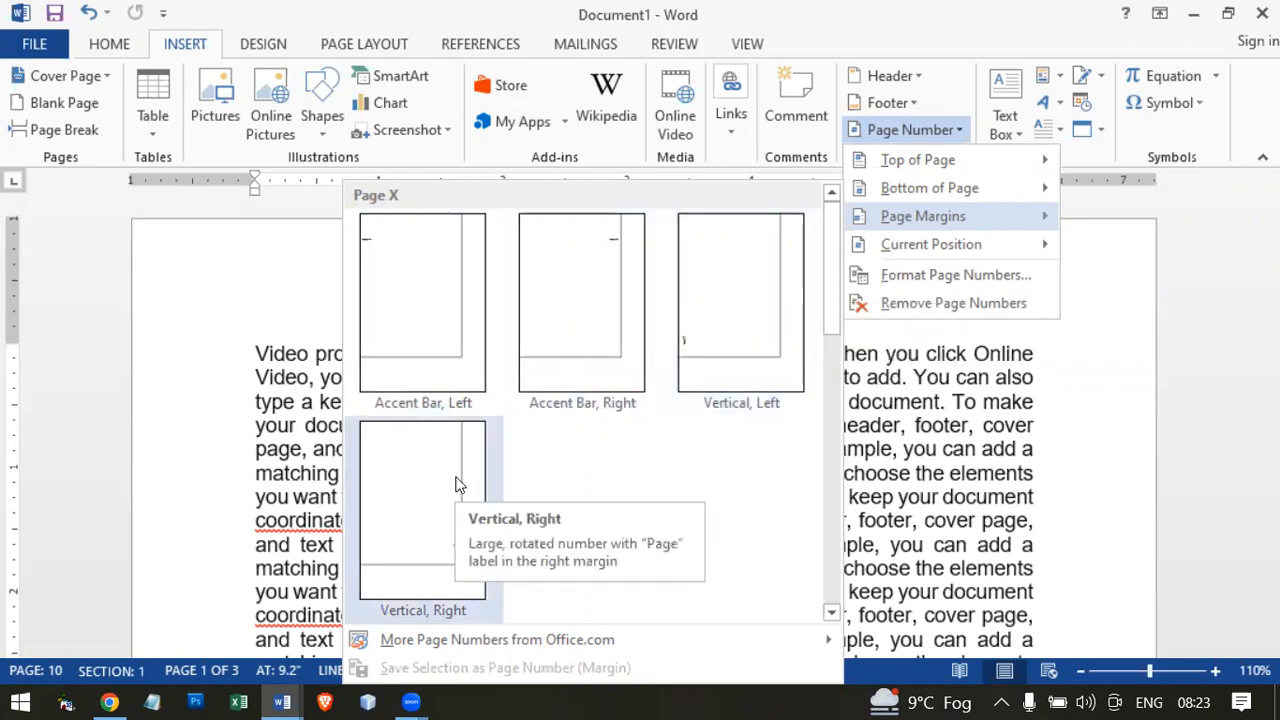
pyautogui.click(409, 298)
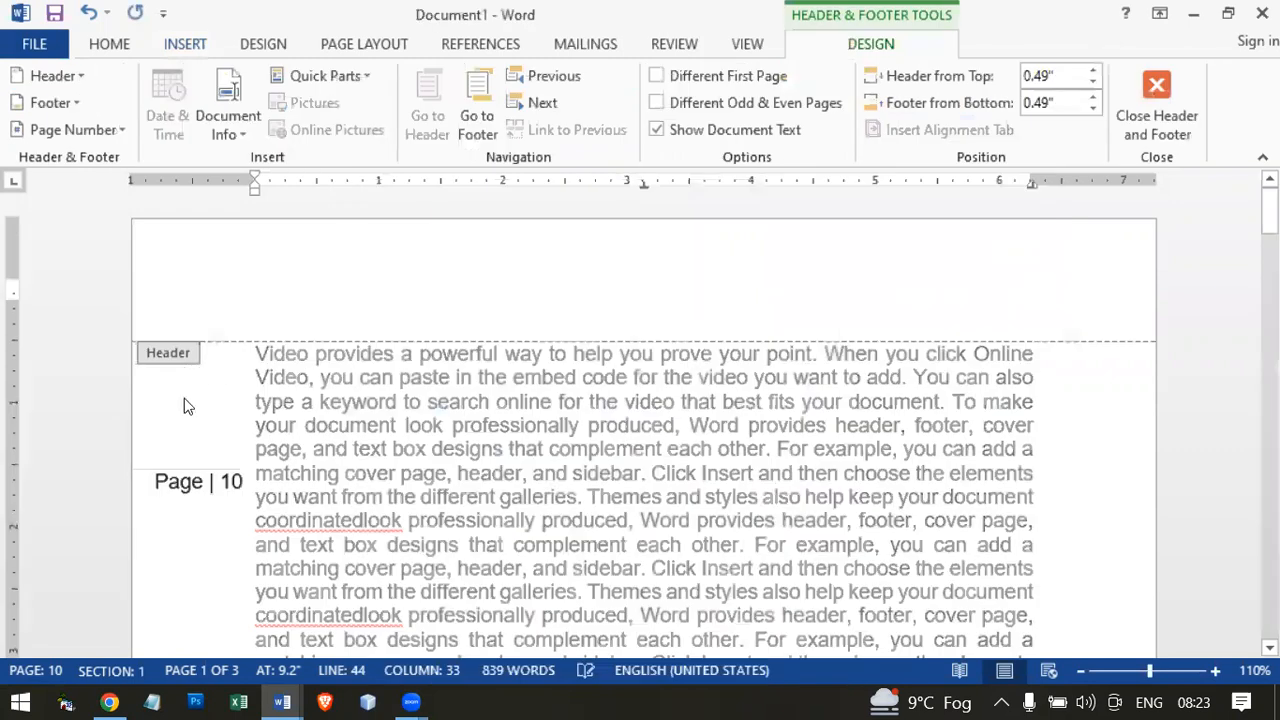
pyautogui.press('Escape')
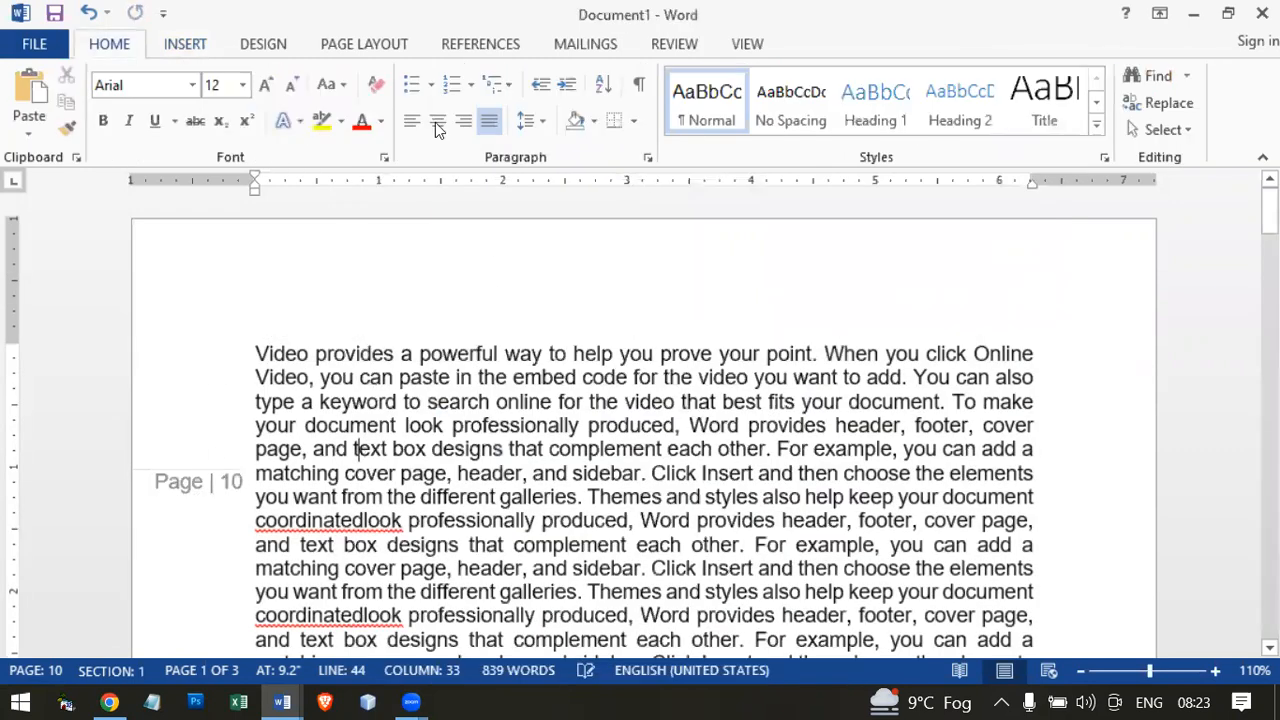
# Change the margin page number to the Accent Bar, Right design and return to the body text.
pyautogui.click(189, 44)
pyautogui.click(933, 132)
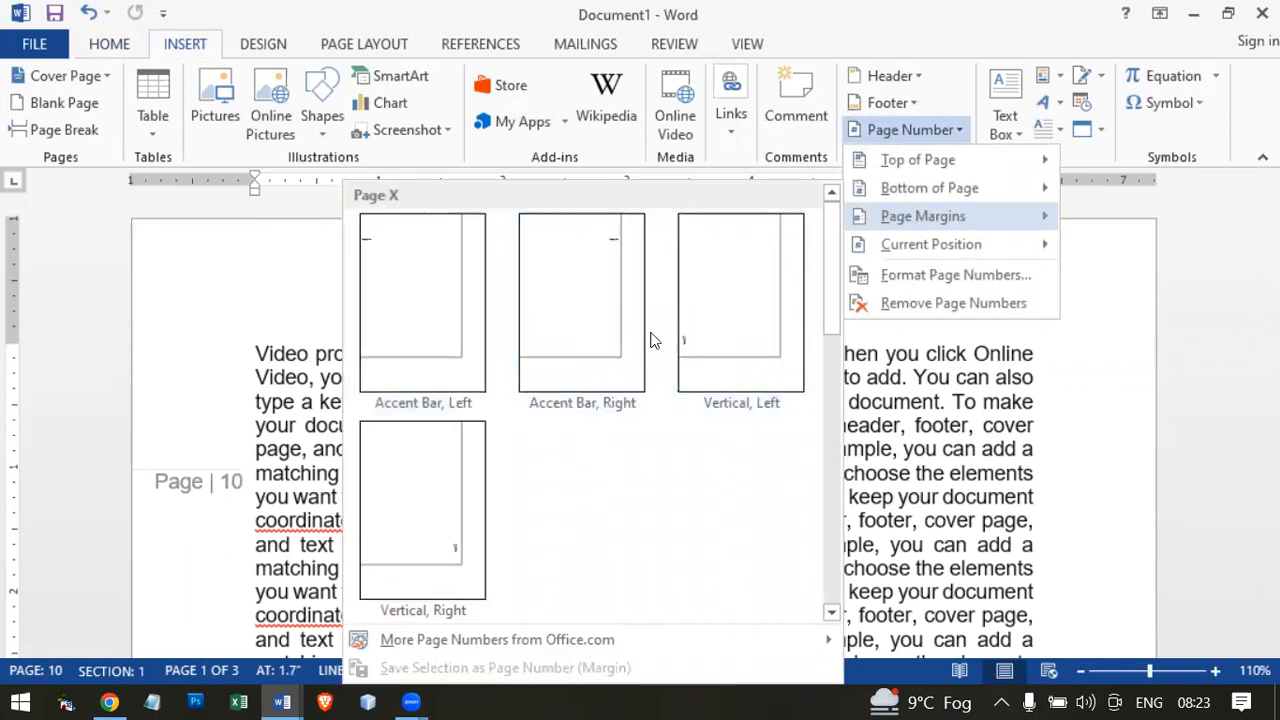
pyautogui.click(600, 314)
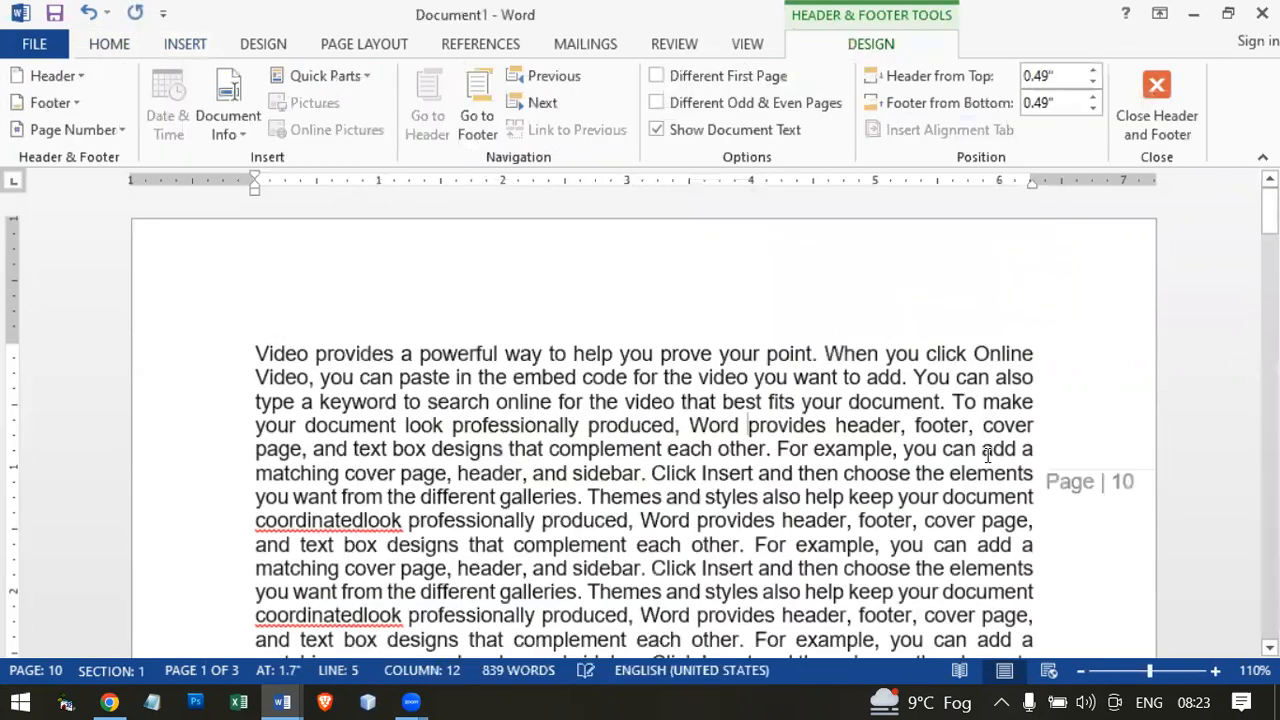
pyautogui.press('Escape')
# Change the margin page number to the Vertical, Left design and check it near the end of the first page.
pyautogui.click(185, 44)
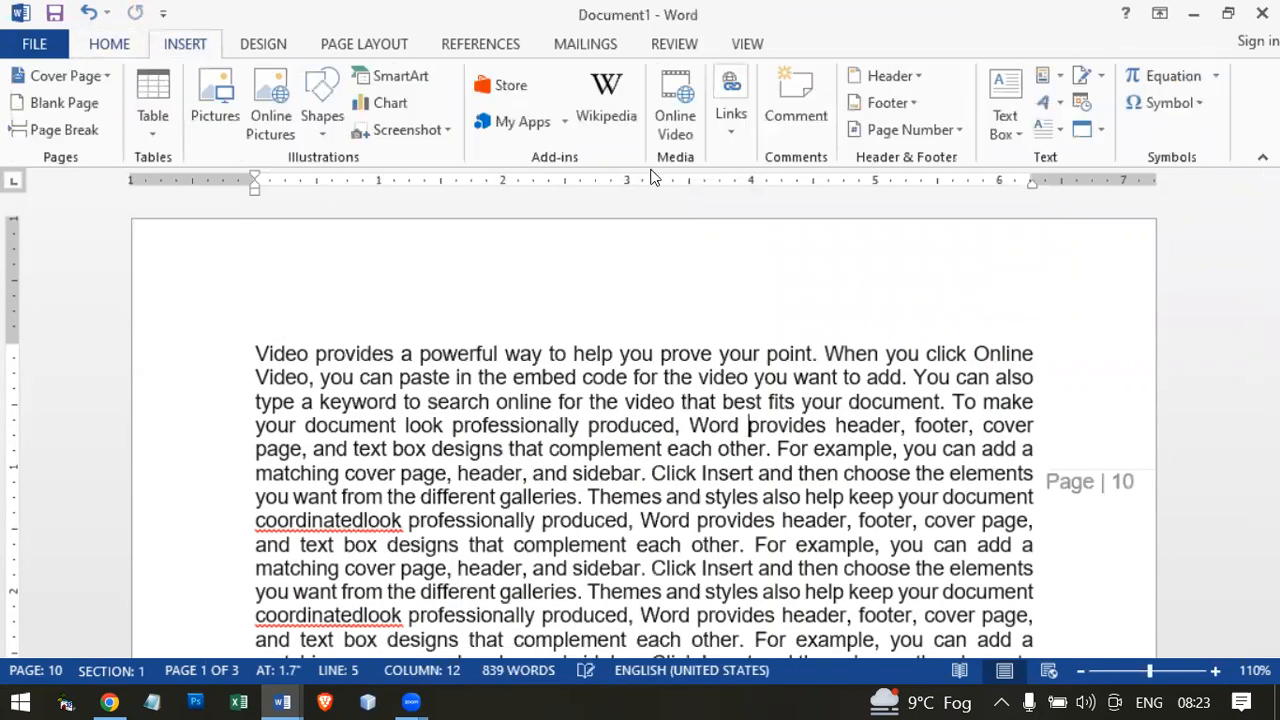
pyautogui.click(905, 129)
pyautogui.moveTo(900, 216)
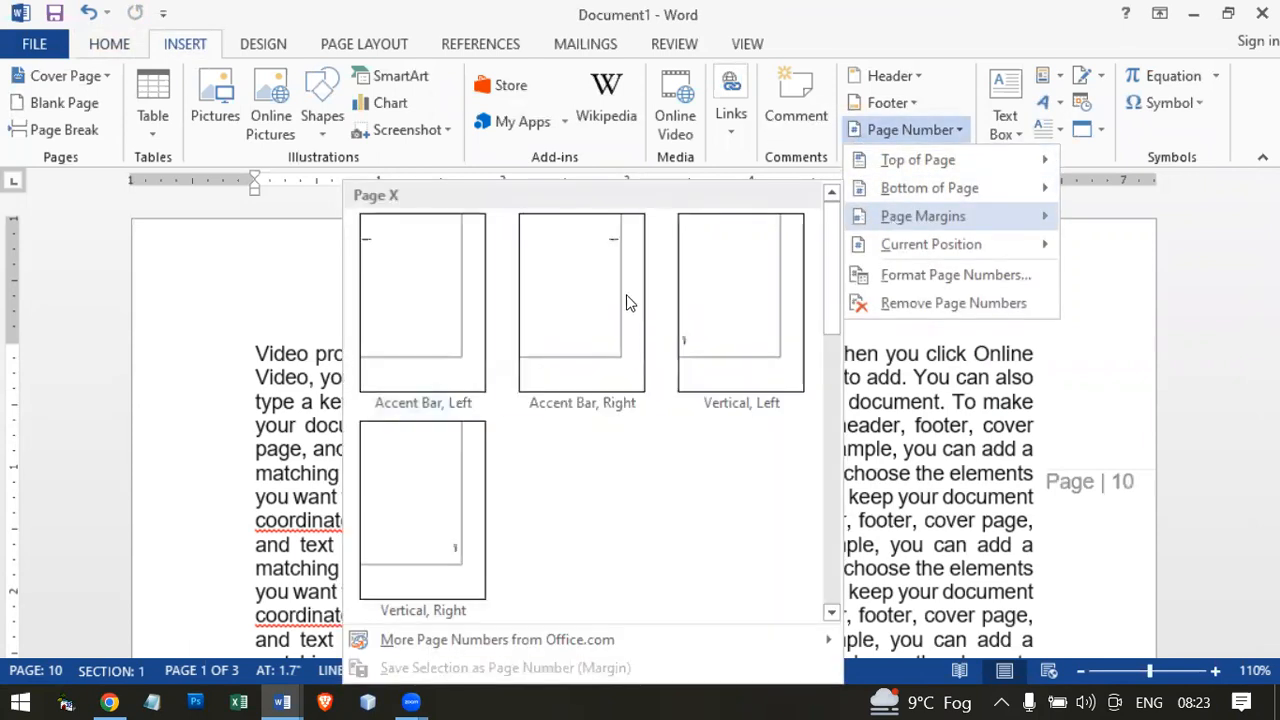
pyautogui.click(716, 329)
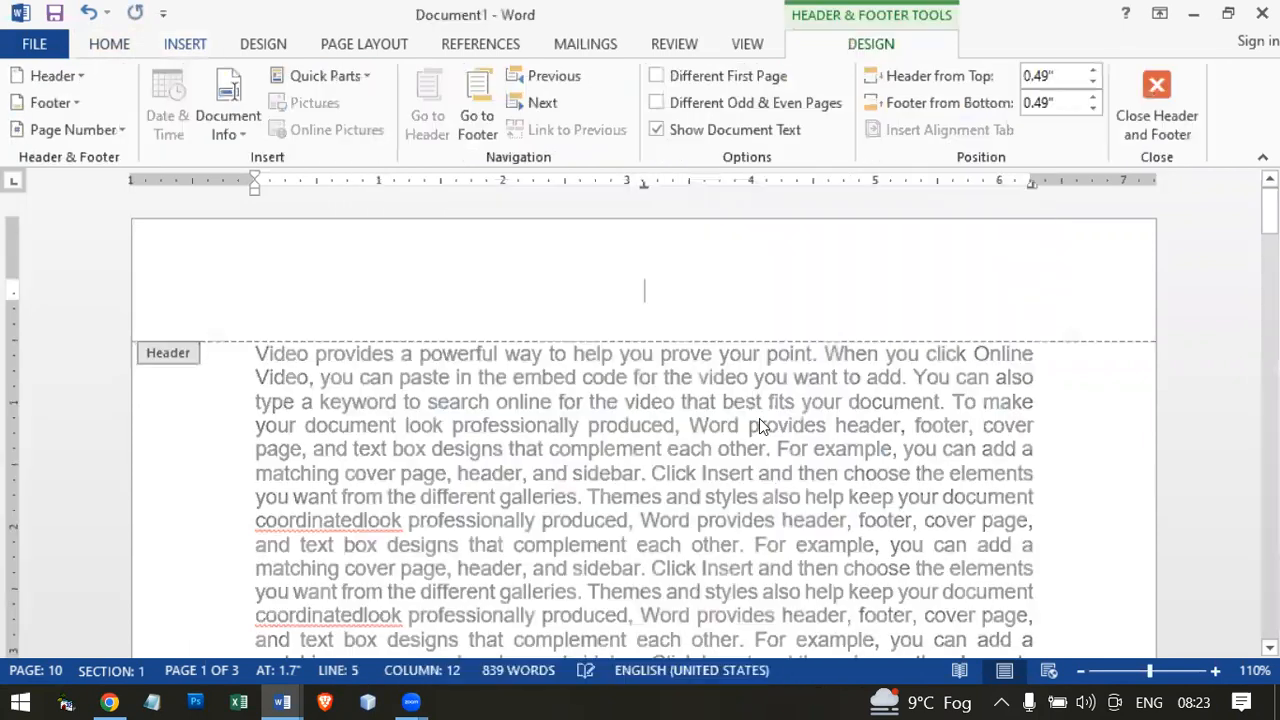
pyautogui.doubleClick(641, 472)
pyautogui.scroll(-5, 609, 455)
pyautogui.scroll(-5, 609, 455)
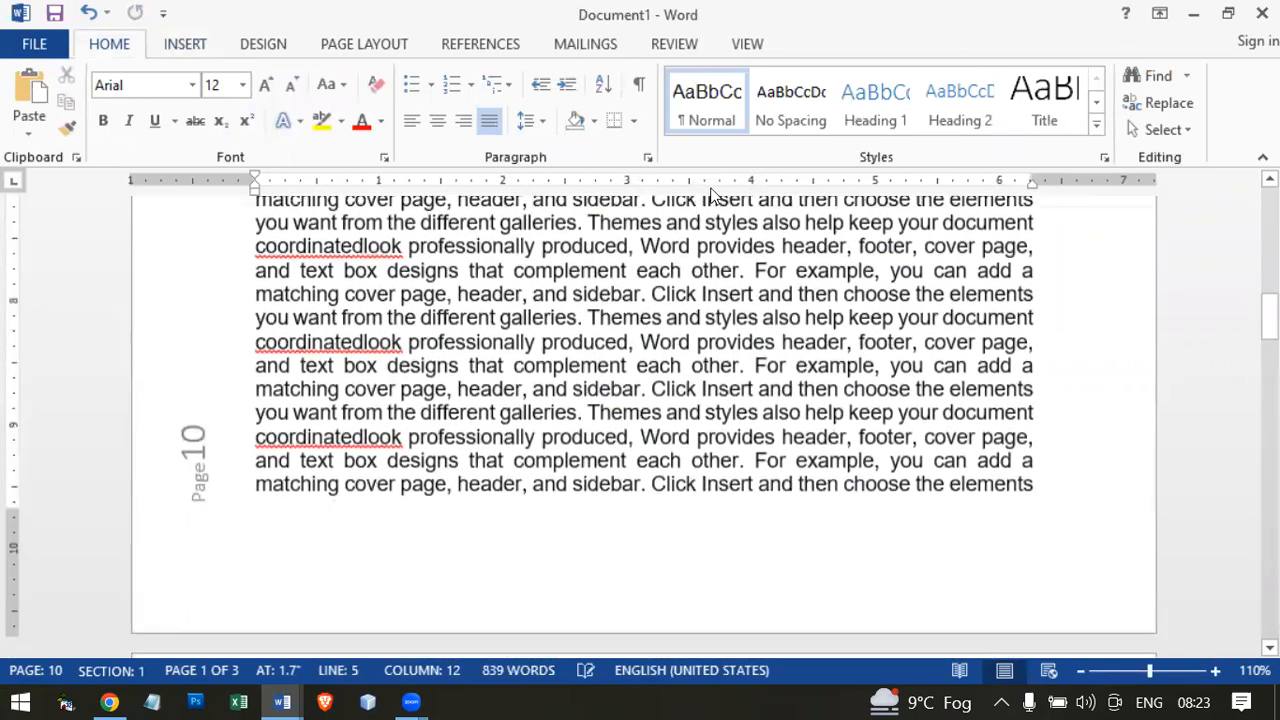
# Change the margin page number to the Vertical, Right design and check it on the following pages.
pyautogui.click(188, 46)
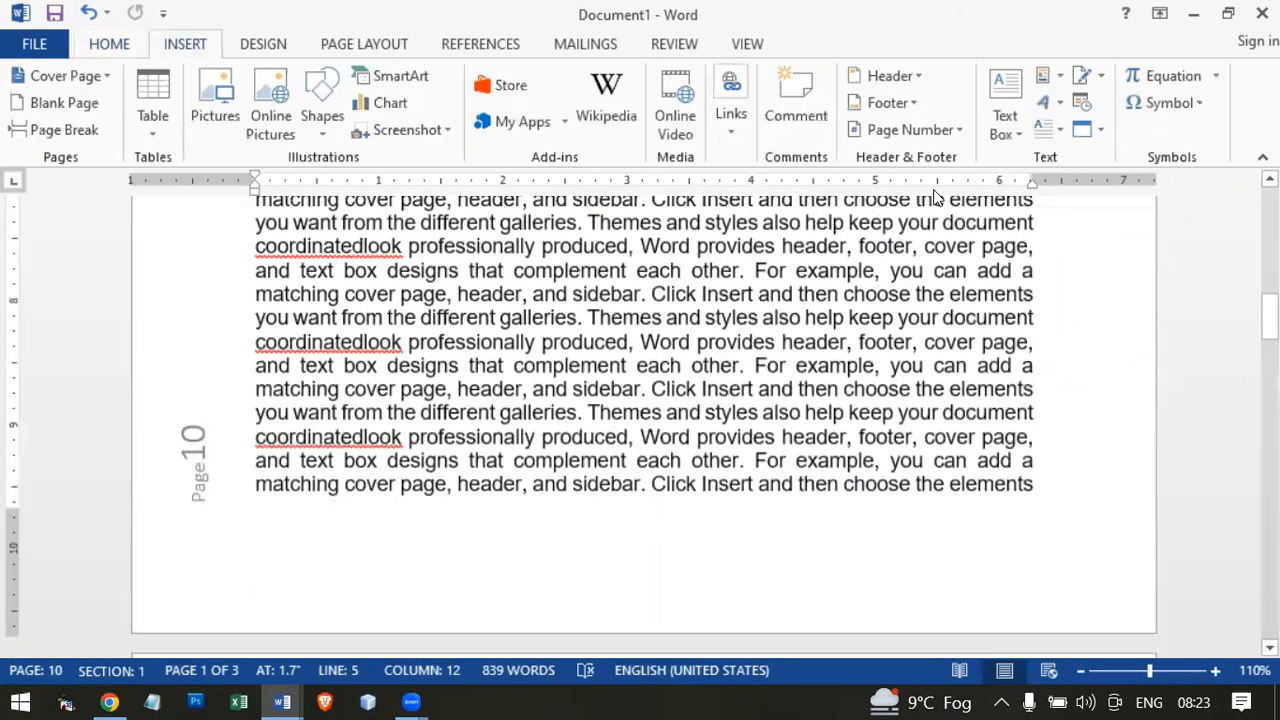
pyautogui.click(932, 130)
pyautogui.moveTo(907, 214)
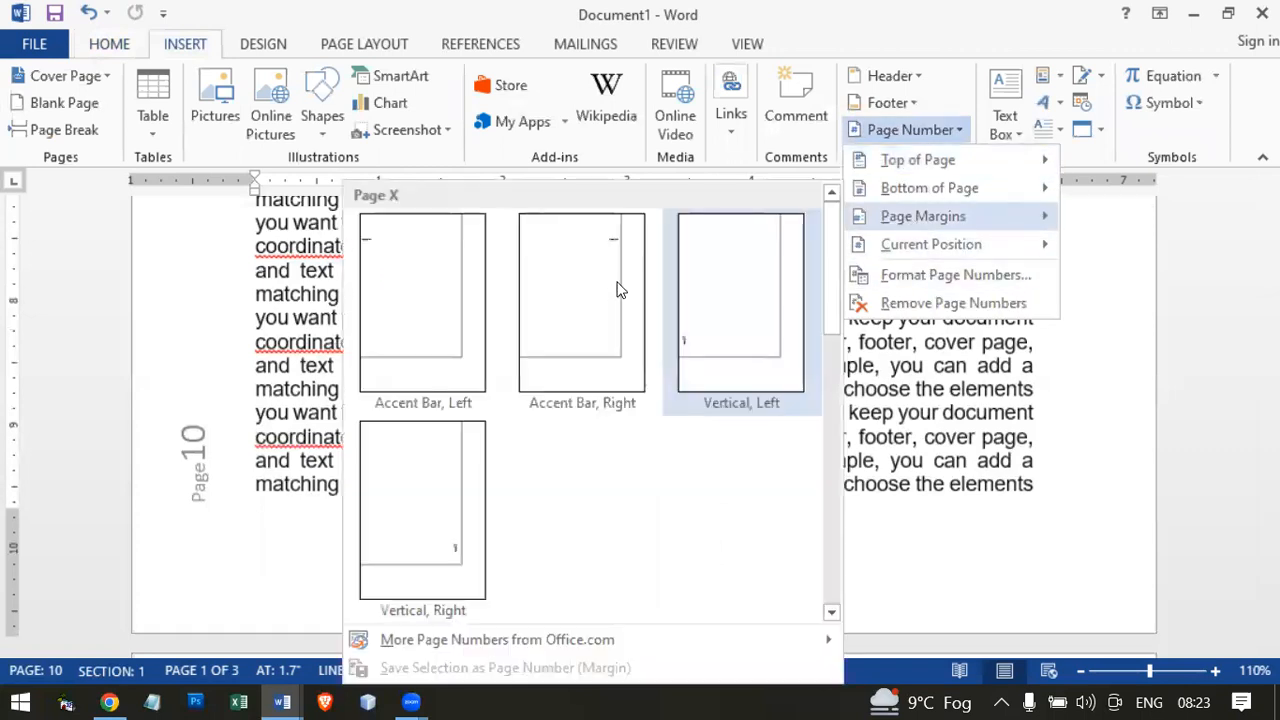
pyautogui.click(457, 489)
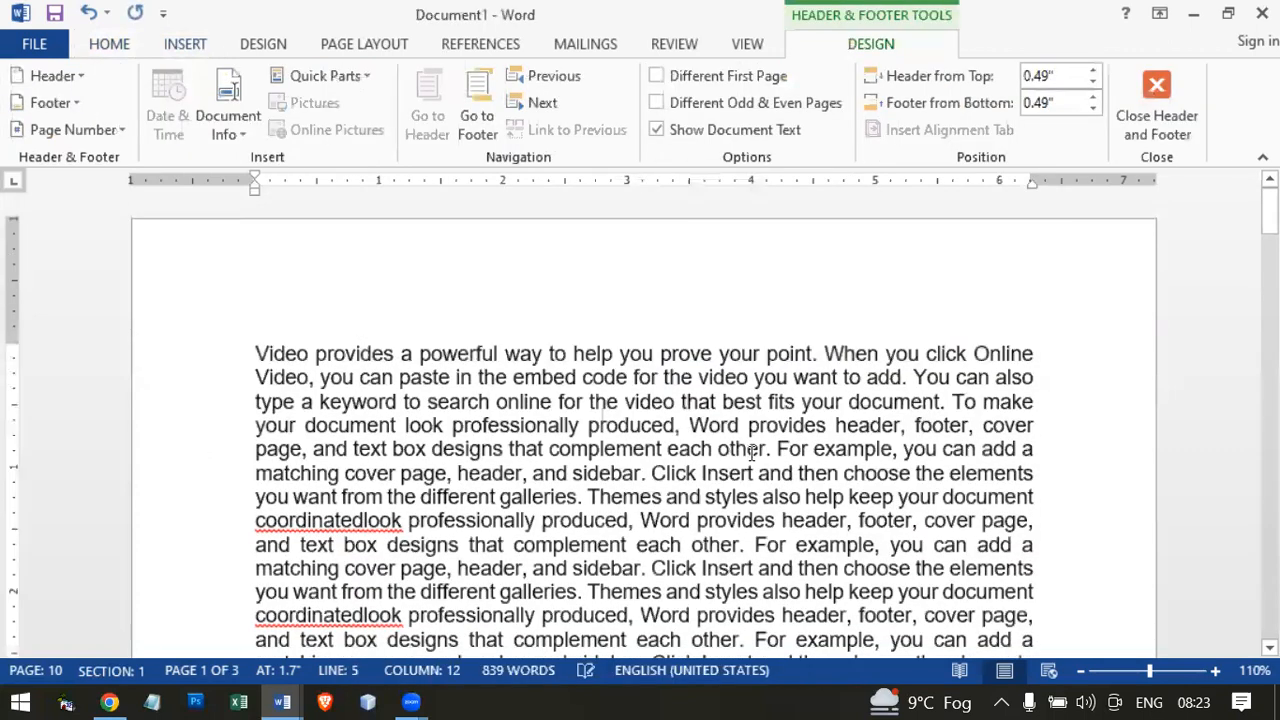
pyautogui.doubleClick(752, 453)
pyautogui.scroll(-8, 790, 450)
pyautogui.scroll(-5, 805, 447)
pyautogui.scroll(-2, 1111, 580)
pyautogui.scroll(-8, 1108, 500)
pyautogui.scroll(-5, 1108, 480)
pyautogui.scroll(-5, 1040, 528)
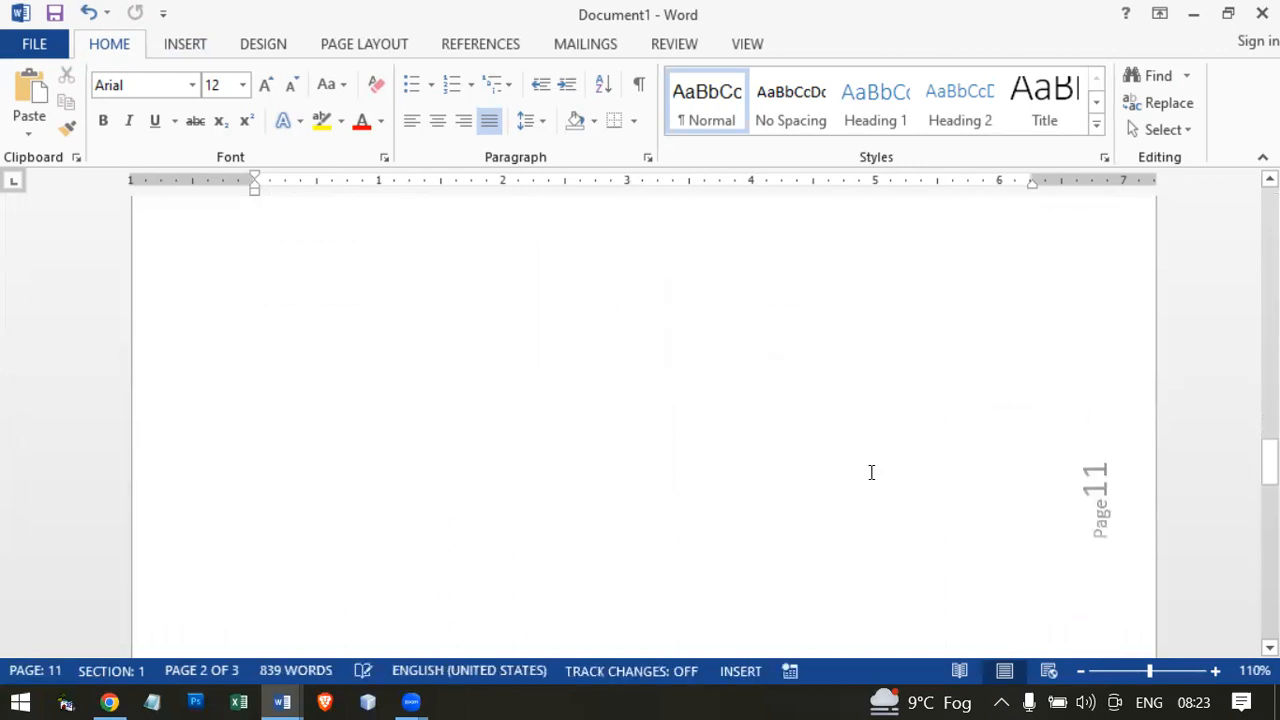
# Remove the vertical page numbers from the page margins and check the pages.
pyautogui.moveTo(1268, 462); pyautogui.dragTo(1268, 215)
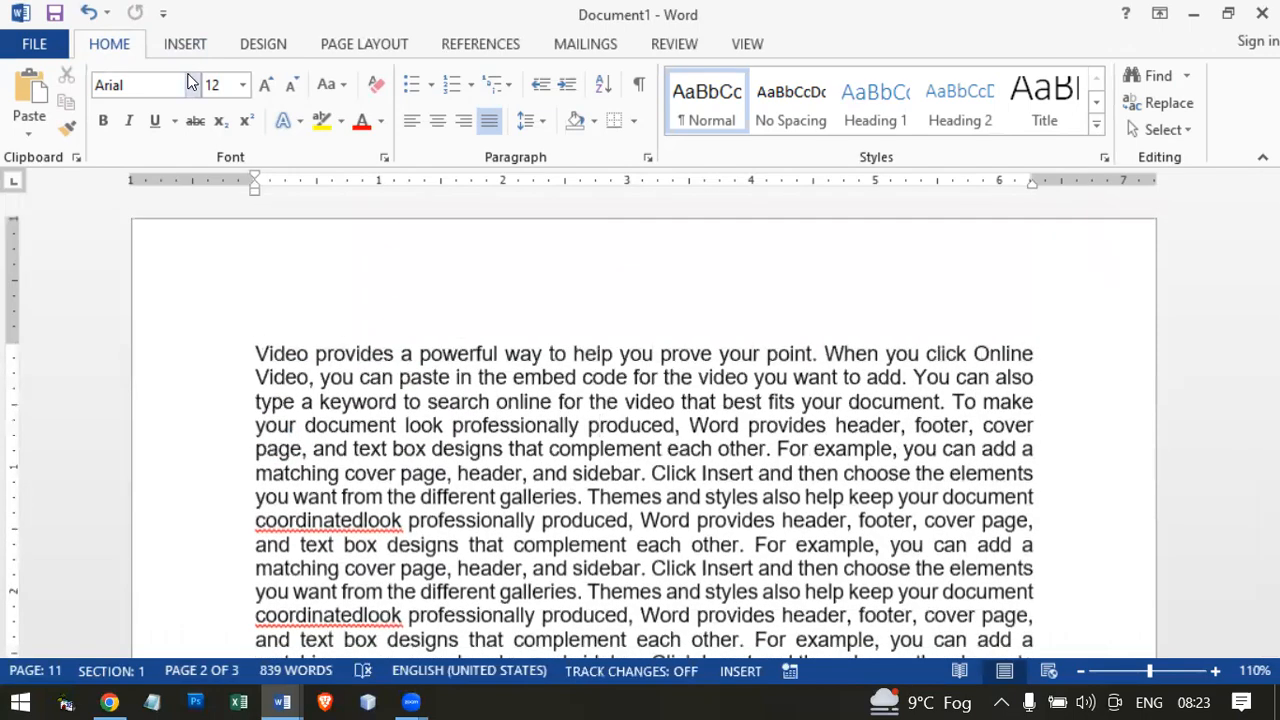
pyautogui.click(183, 47)
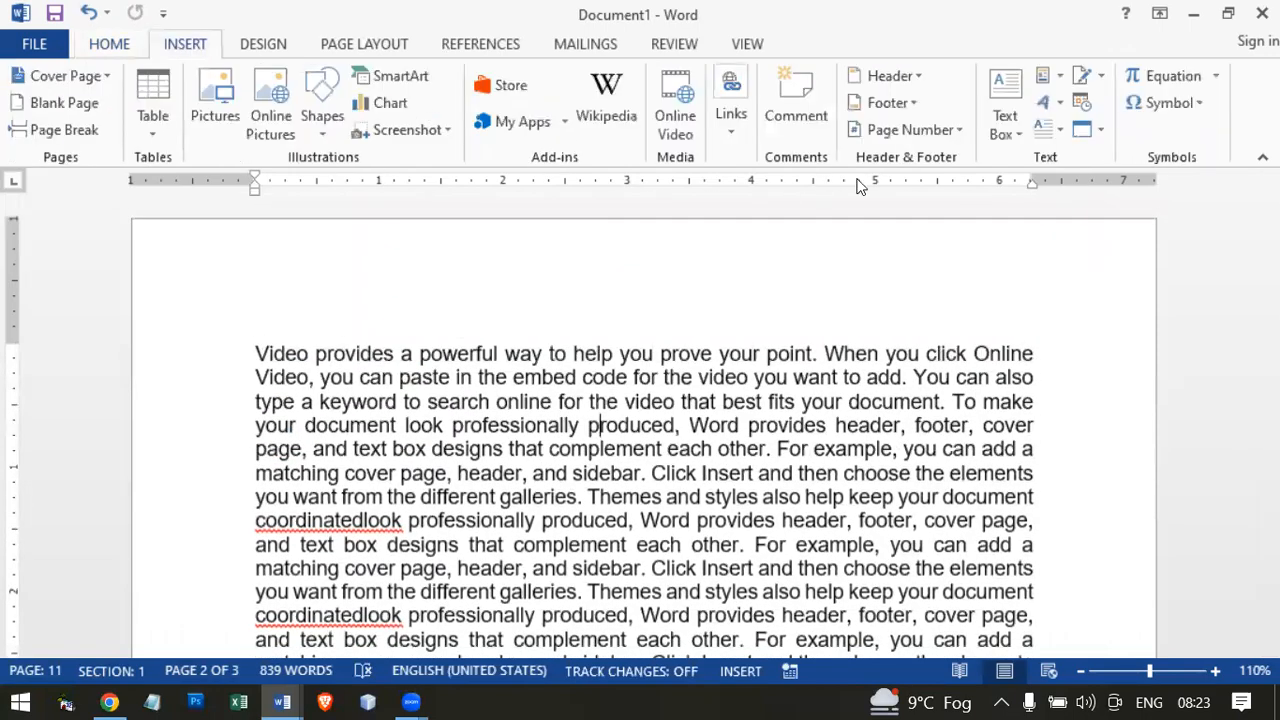
pyautogui.click(939, 135)
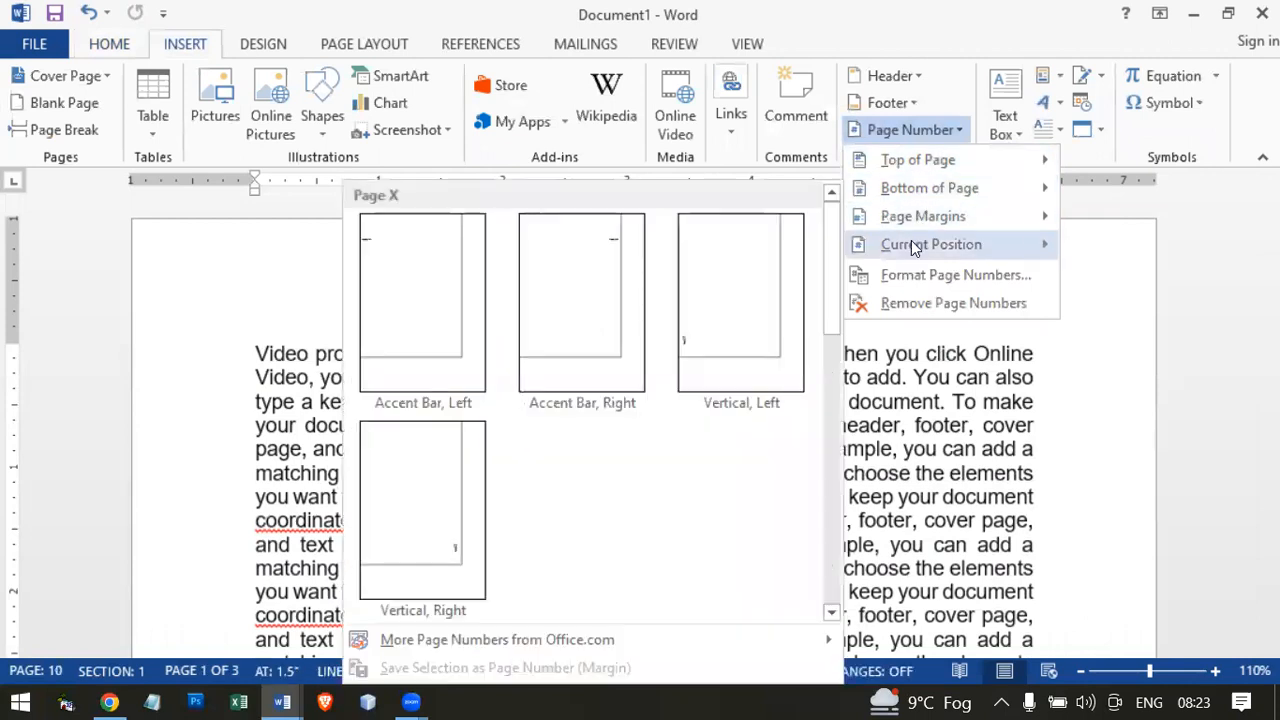
pyautogui.click(969, 508)
pyautogui.scroll(-2, 744, 415)
pyautogui.scroll(-5, 744, 415)
pyautogui.scroll(-3, 719, 374)
pyautogui.click(913, 128)
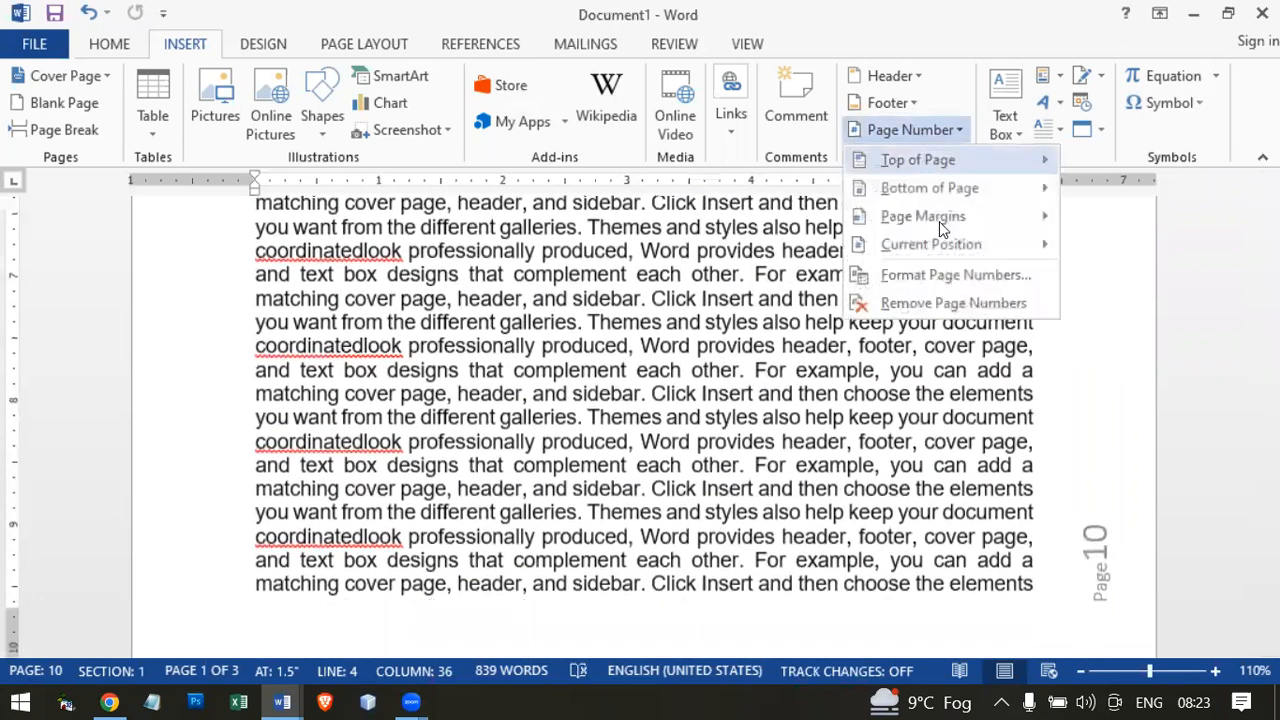
pyautogui.click(930, 300)
pyautogui.scroll(-2, 650, 513)
pyautogui.scroll(-5, 650, 513)
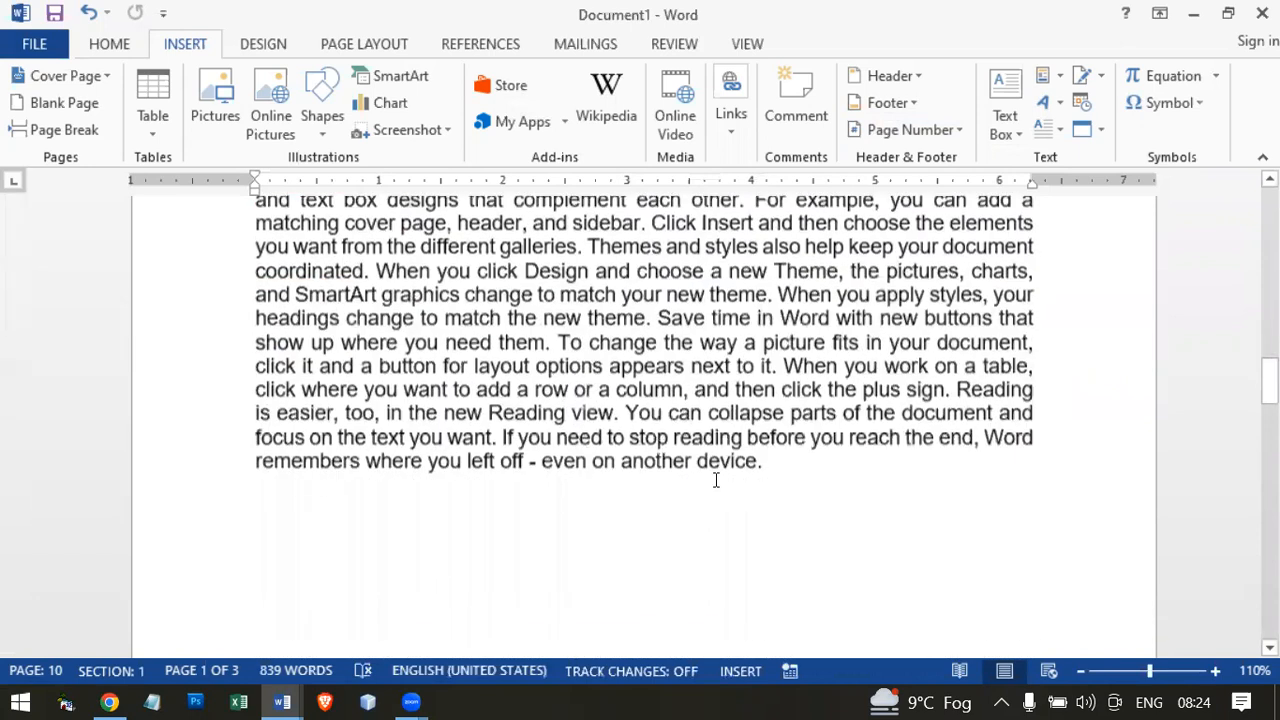
# Insert a Plain Number page number at the current position, two lines below the last paragraph of the second page.
pyautogui.click(786, 457)
pyautogui.press('Return')
pyautogui.press('Return')
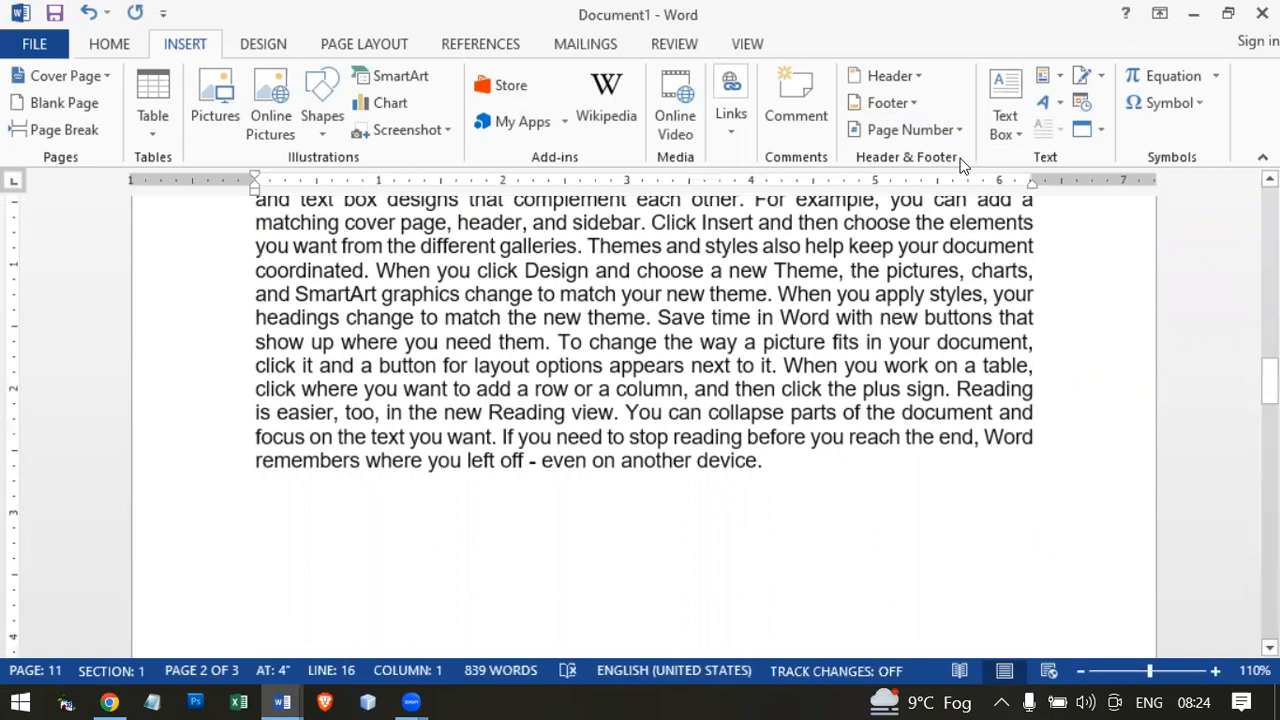
pyautogui.click(907, 131)
pyautogui.moveTo(880, 244)
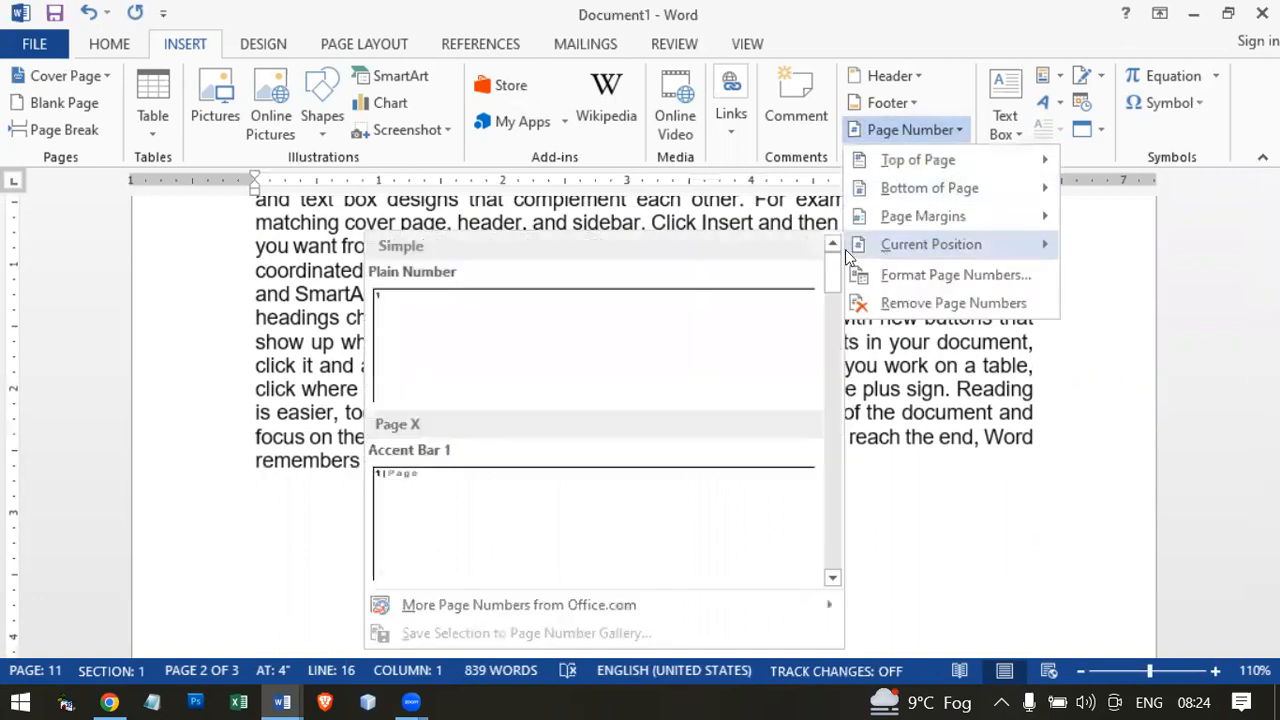
pyautogui.click(643, 351)
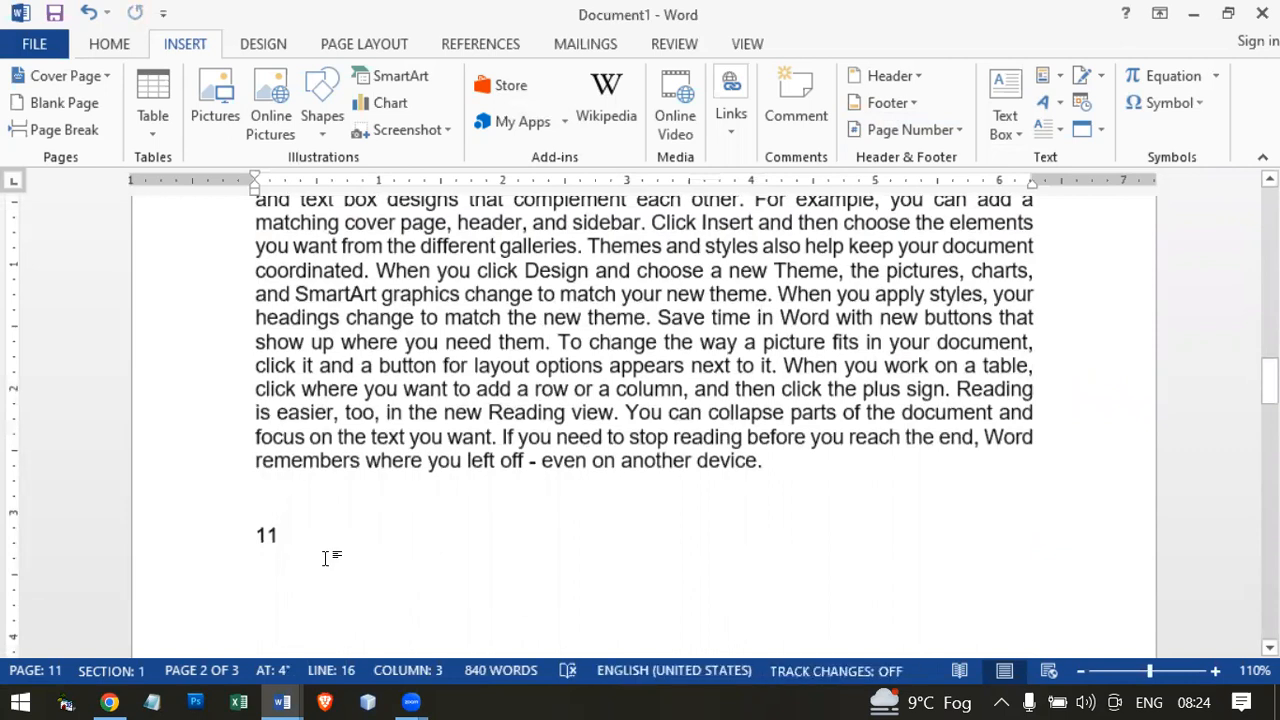
# Set the page numbering format to continue from the previous section.
pyautogui.click(912, 130)
pyautogui.click(896, 277)
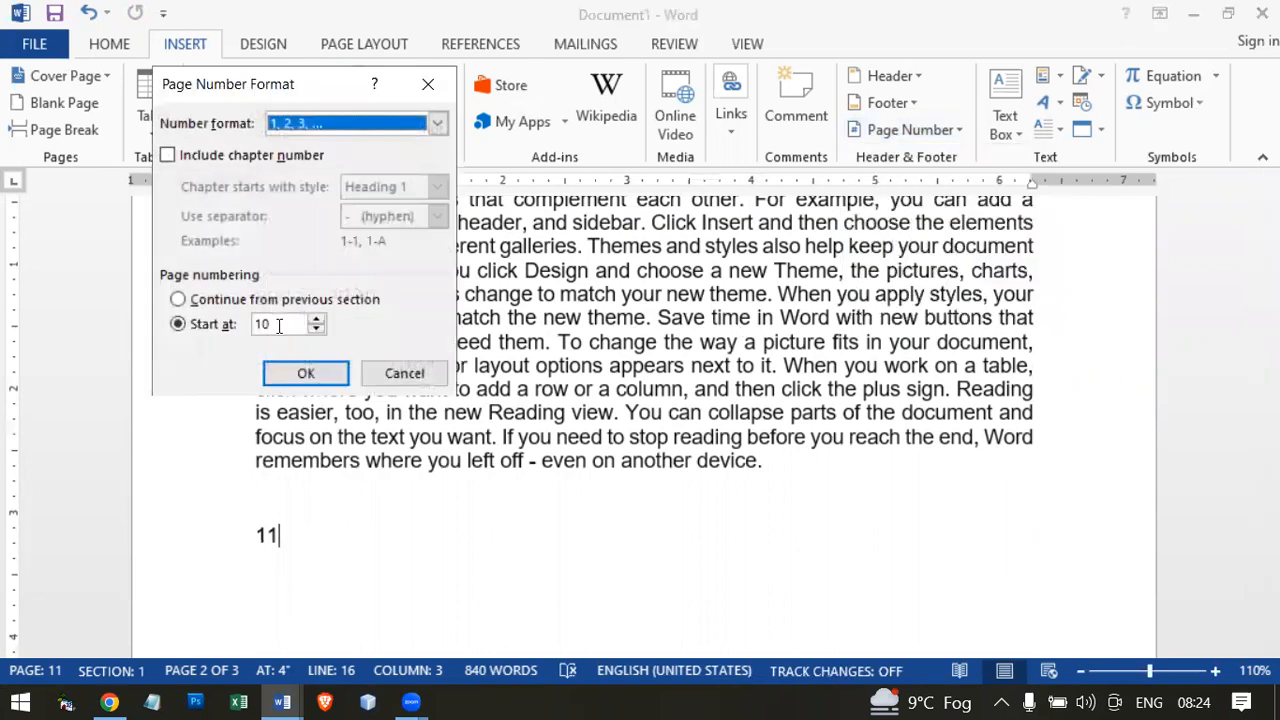
pyautogui.click(200, 299)
pyautogui.click(305, 373)
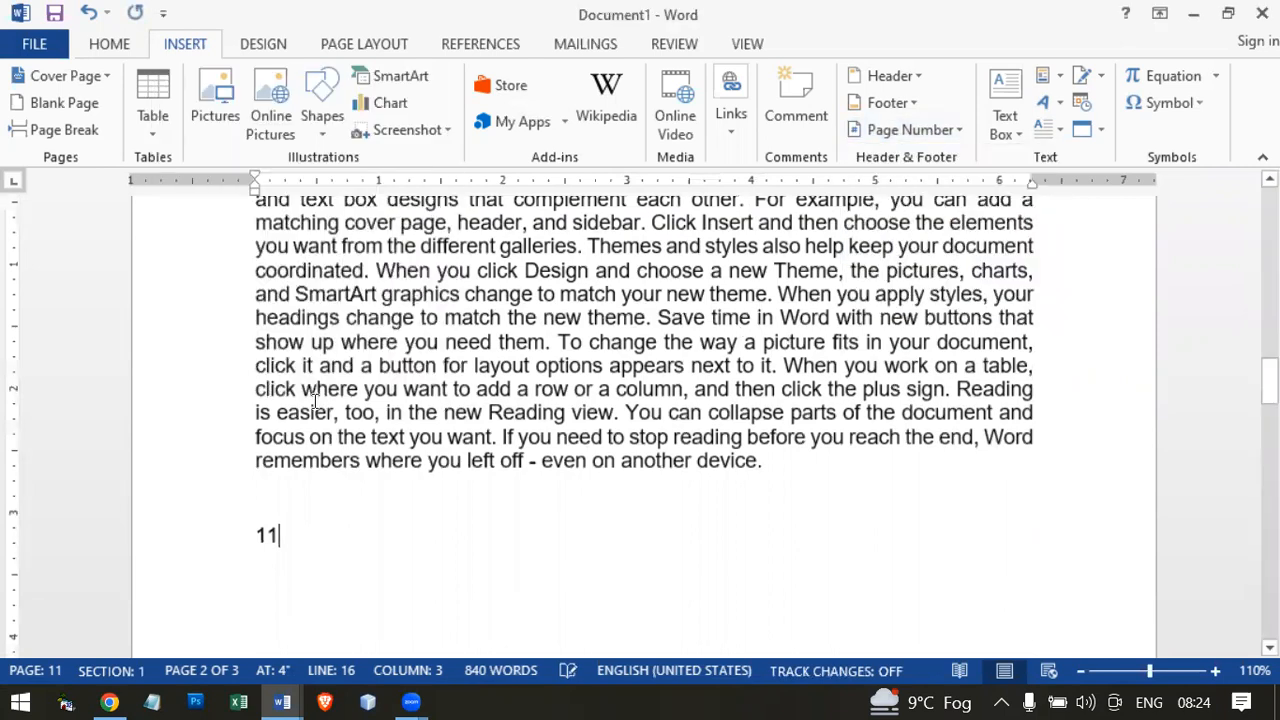
# Delete the page number below the last paragraph and insert a fresh Plain Number at the current position.
pyautogui.click(73, 515)
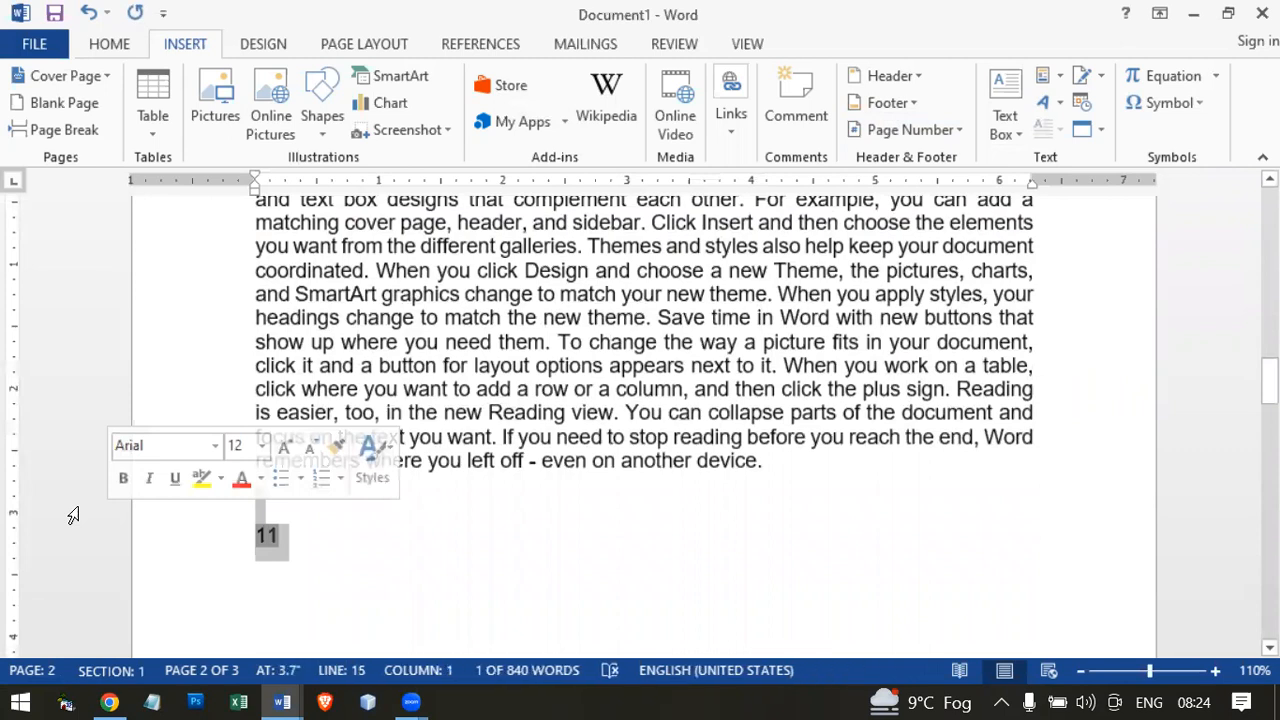
pyautogui.press('Delete')
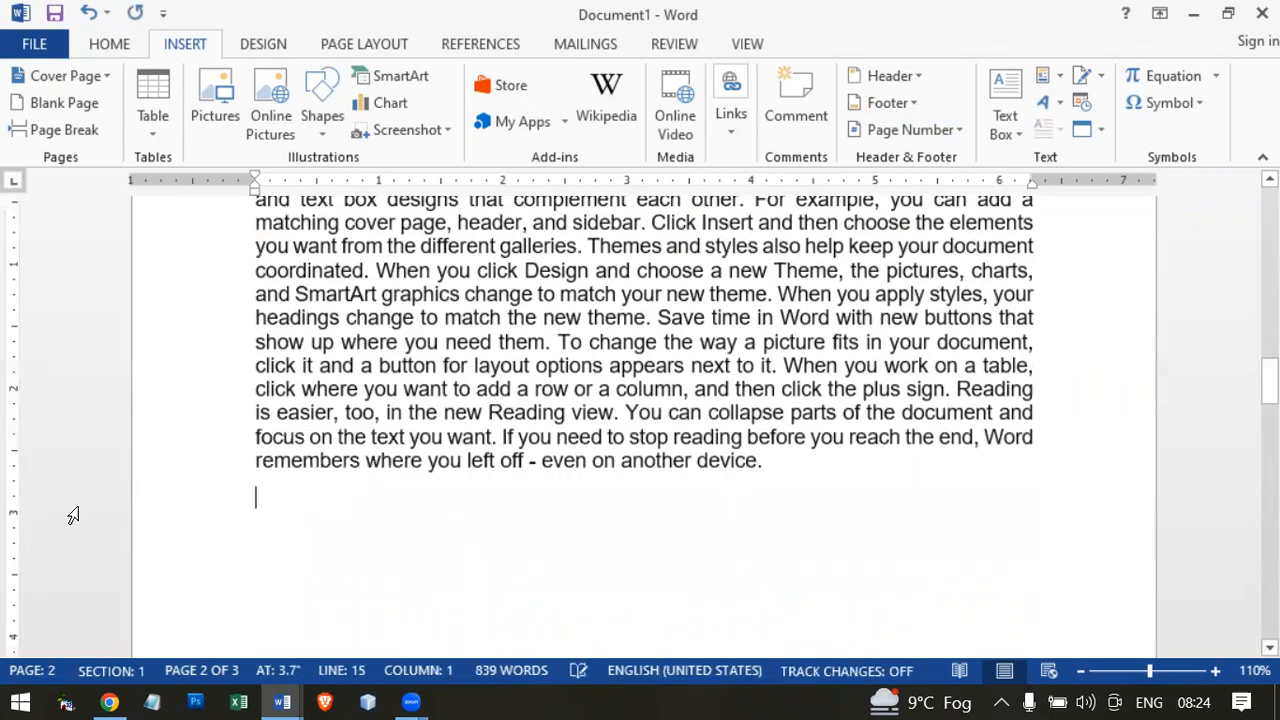
pyautogui.click(877, 130)
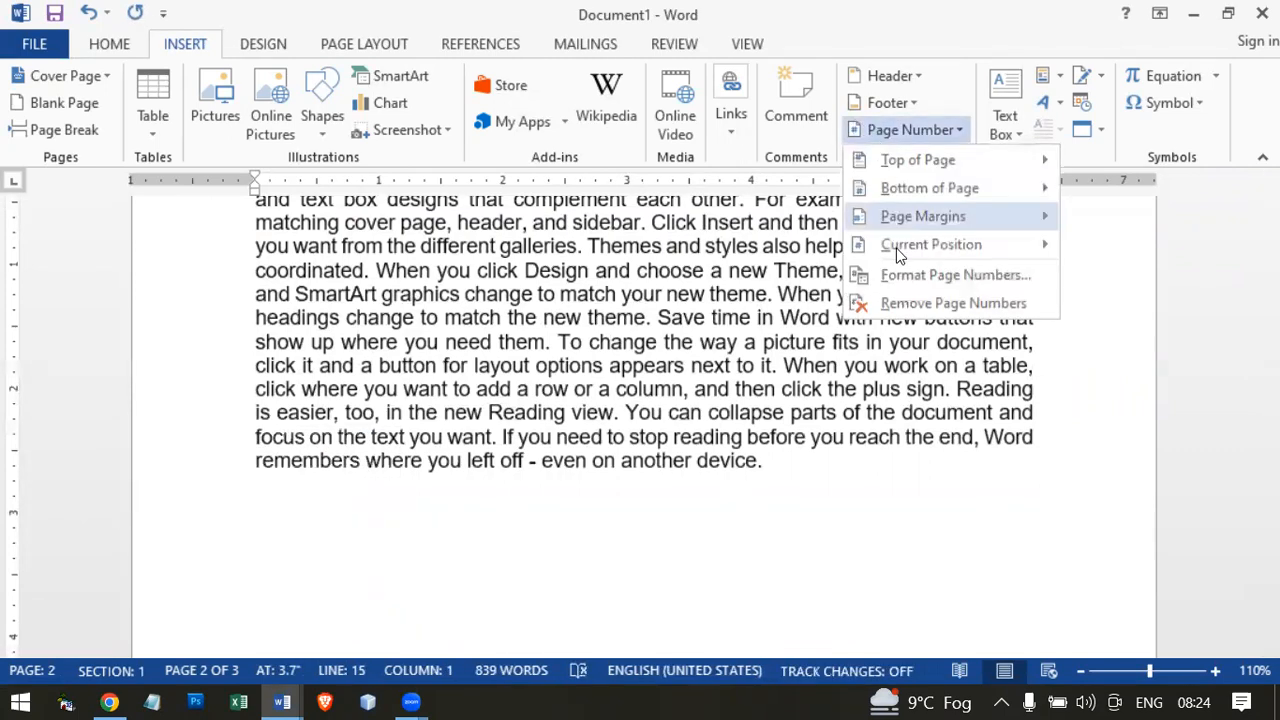
pyautogui.moveTo(931, 244)
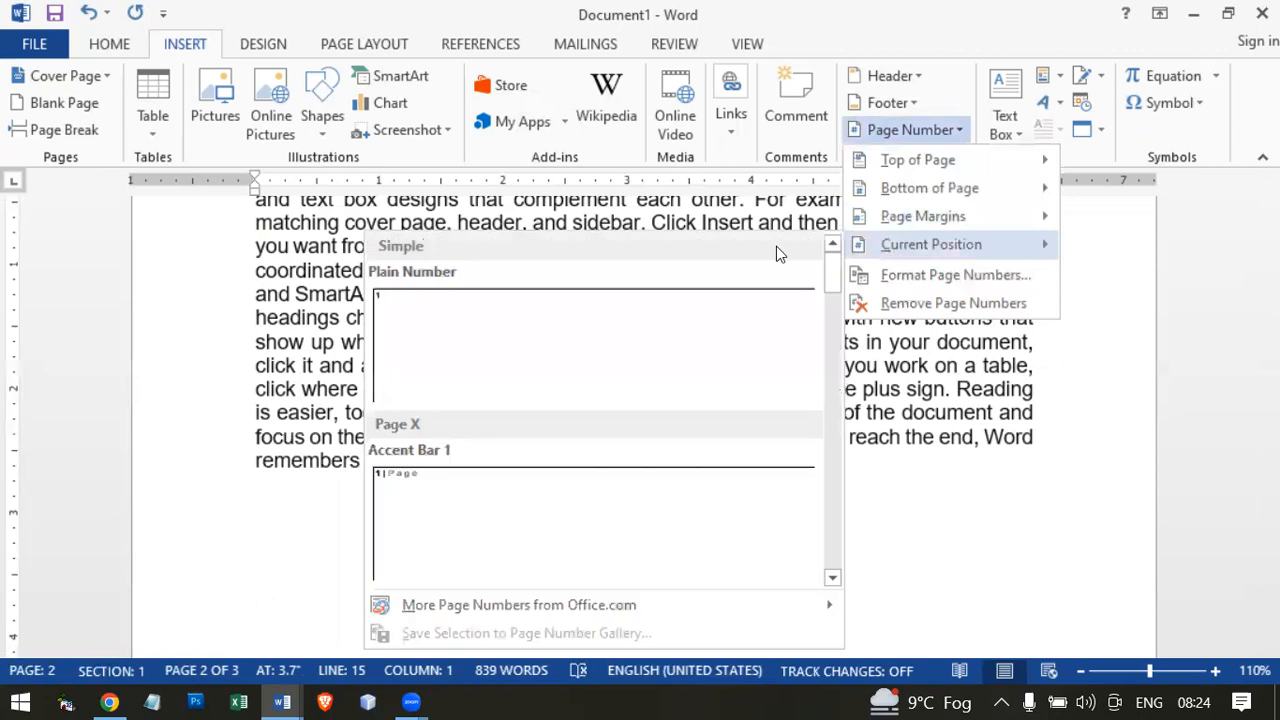
pyautogui.click(547, 335)
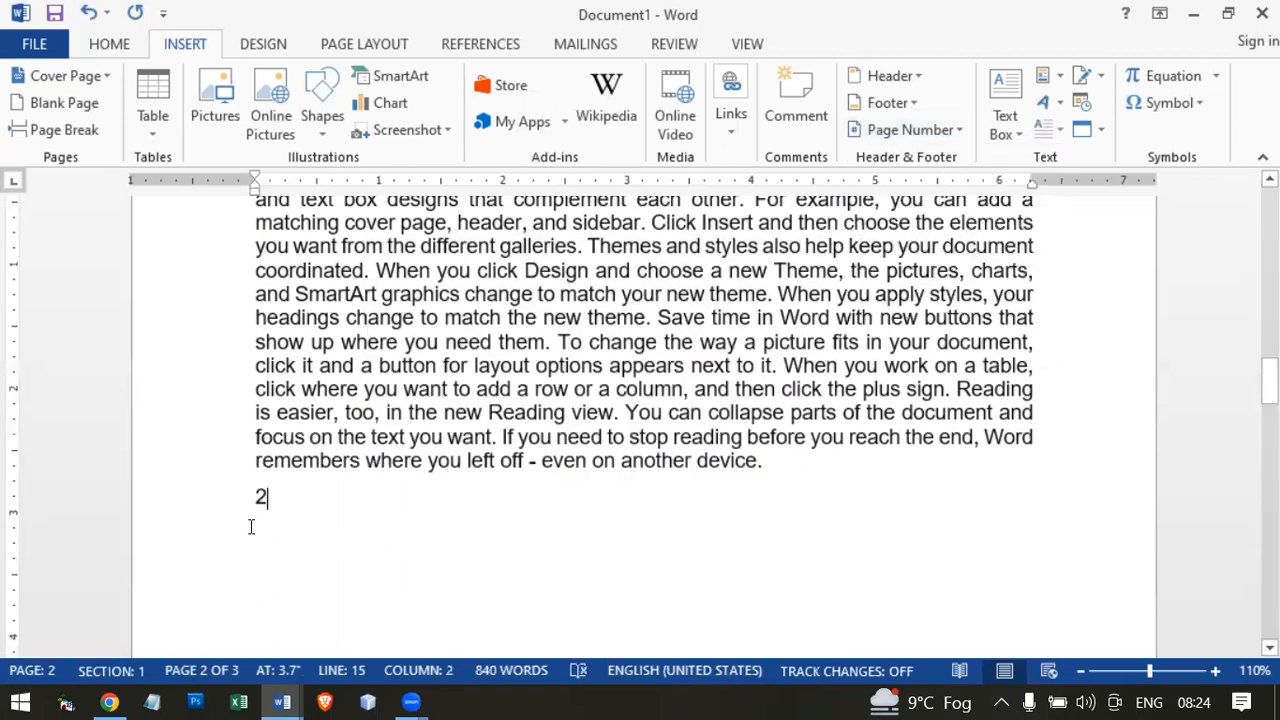
# Delete the plain page number from the line below the last paragraph.
pyautogui.click(229, 493)
pyautogui.press('Delete')
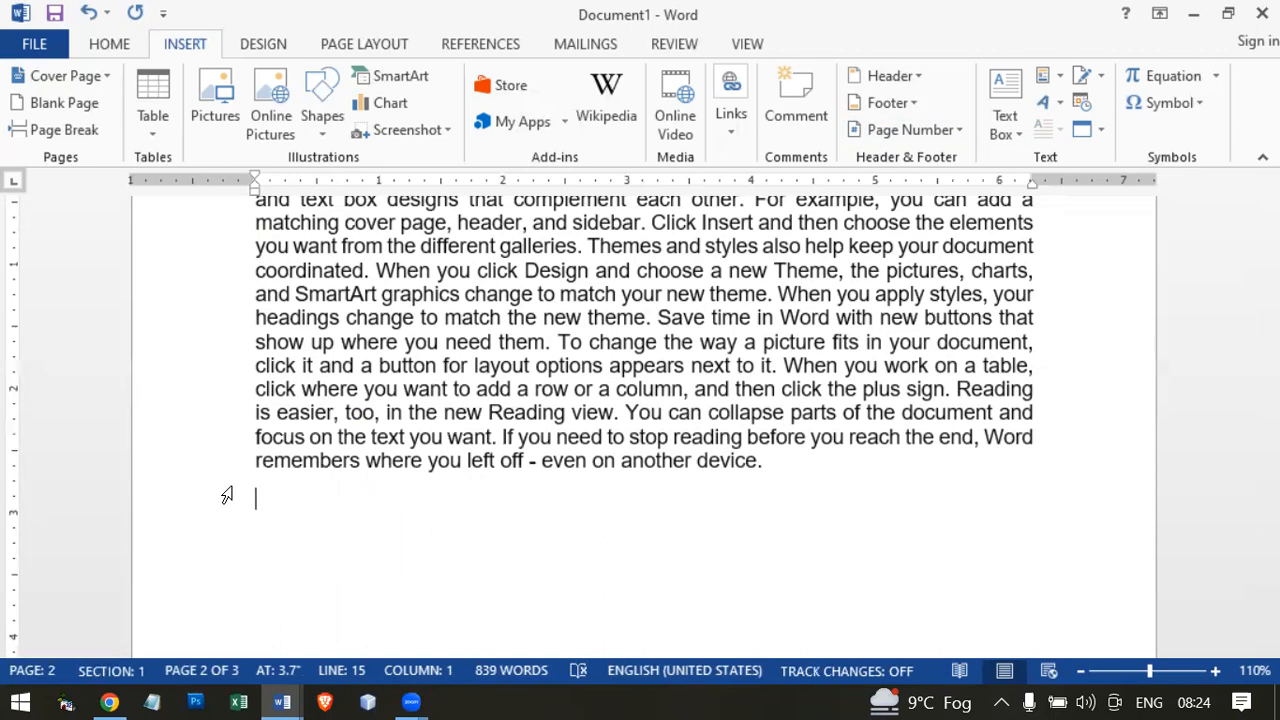
pyautogui.click(886, 103)
pyautogui.click(634, 293)
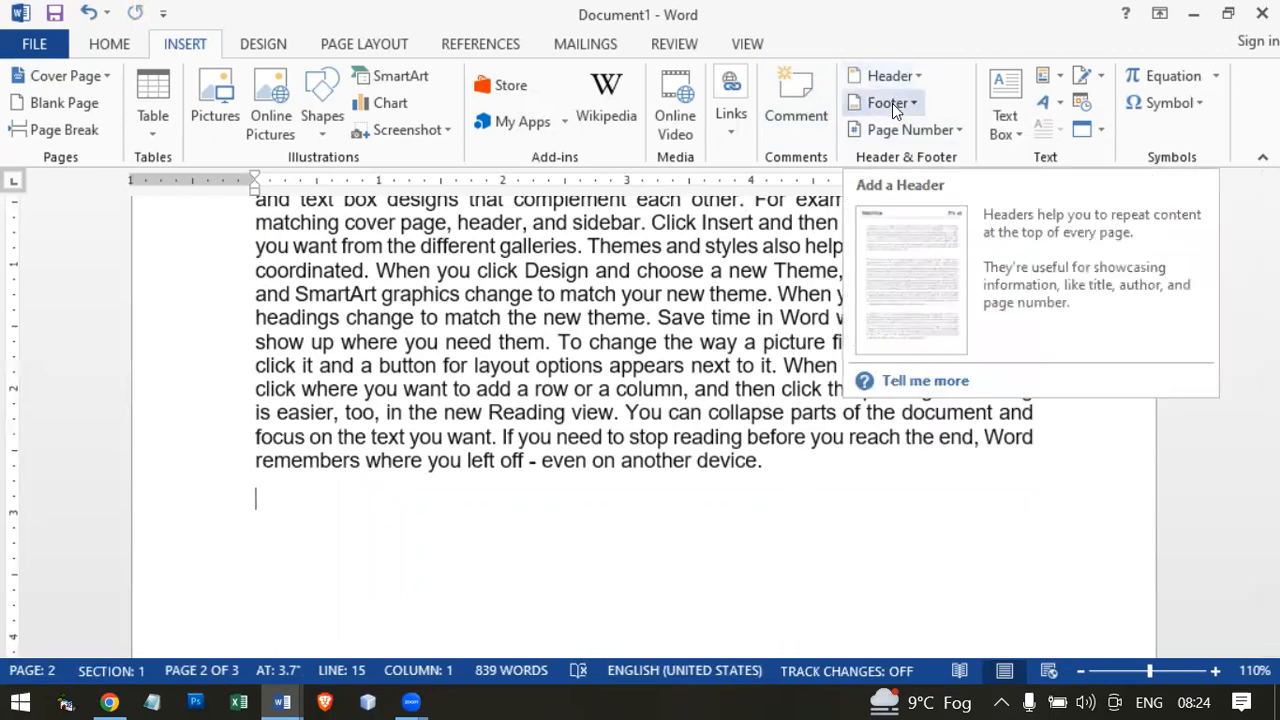
pyautogui.click(892, 131)
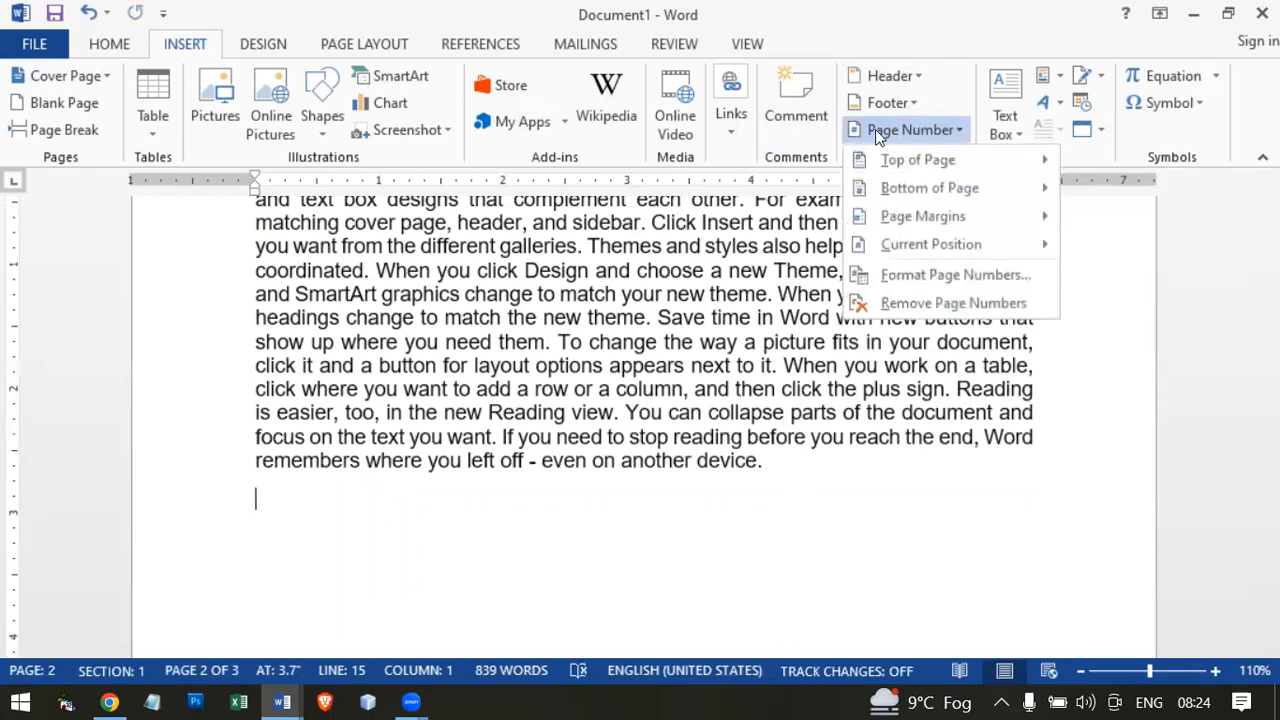
pyautogui.click(647, 346)
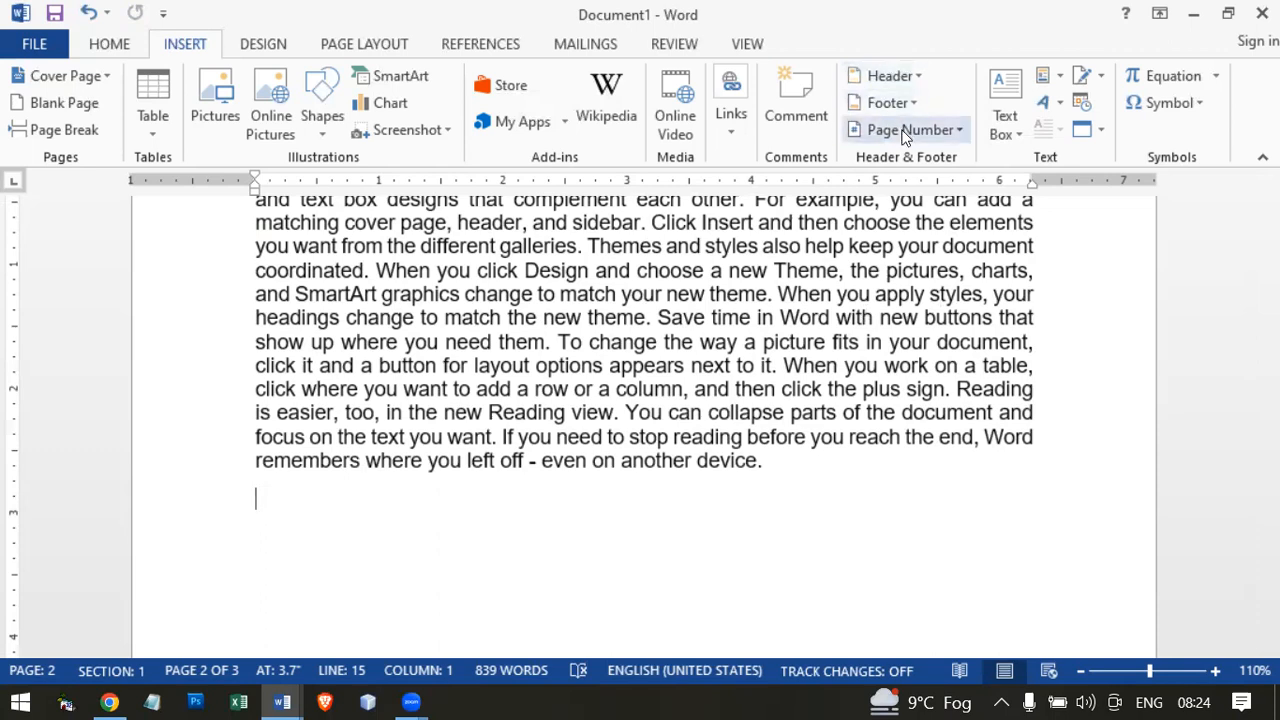
# Split the opening paragraph of the first page so that its second "Click Insert" sentence starts a new paragraph.
pyautogui.scroll(4, 860, 240)
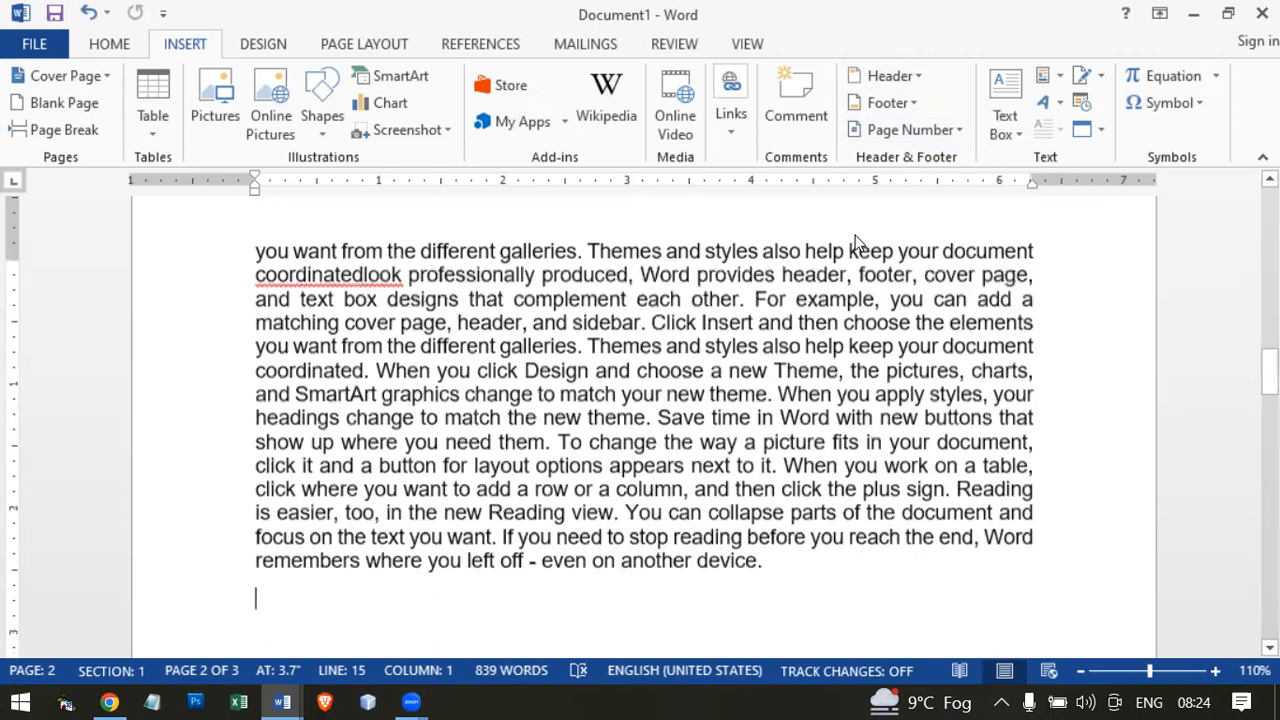
pyautogui.scroll(10, 866, 237)
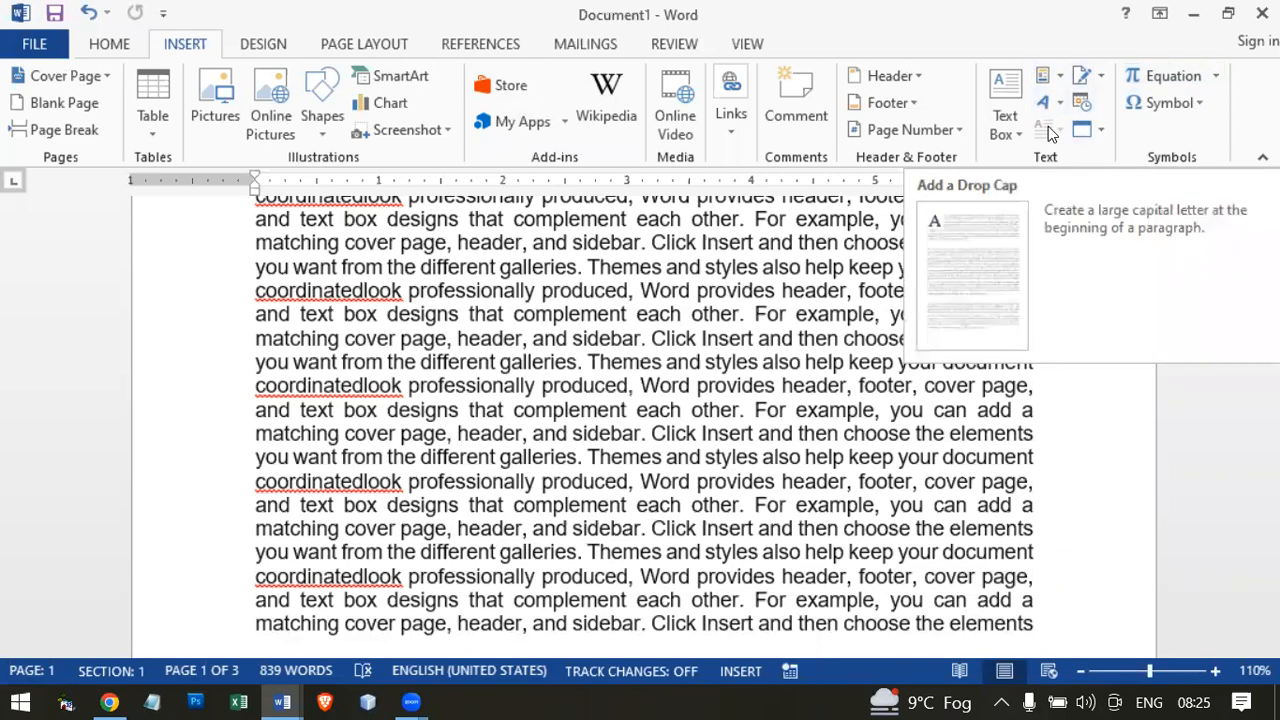
pyautogui.moveTo(1269, 302); pyautogui.dragTo(1269, 215)
pyautogui.click(386, 396)
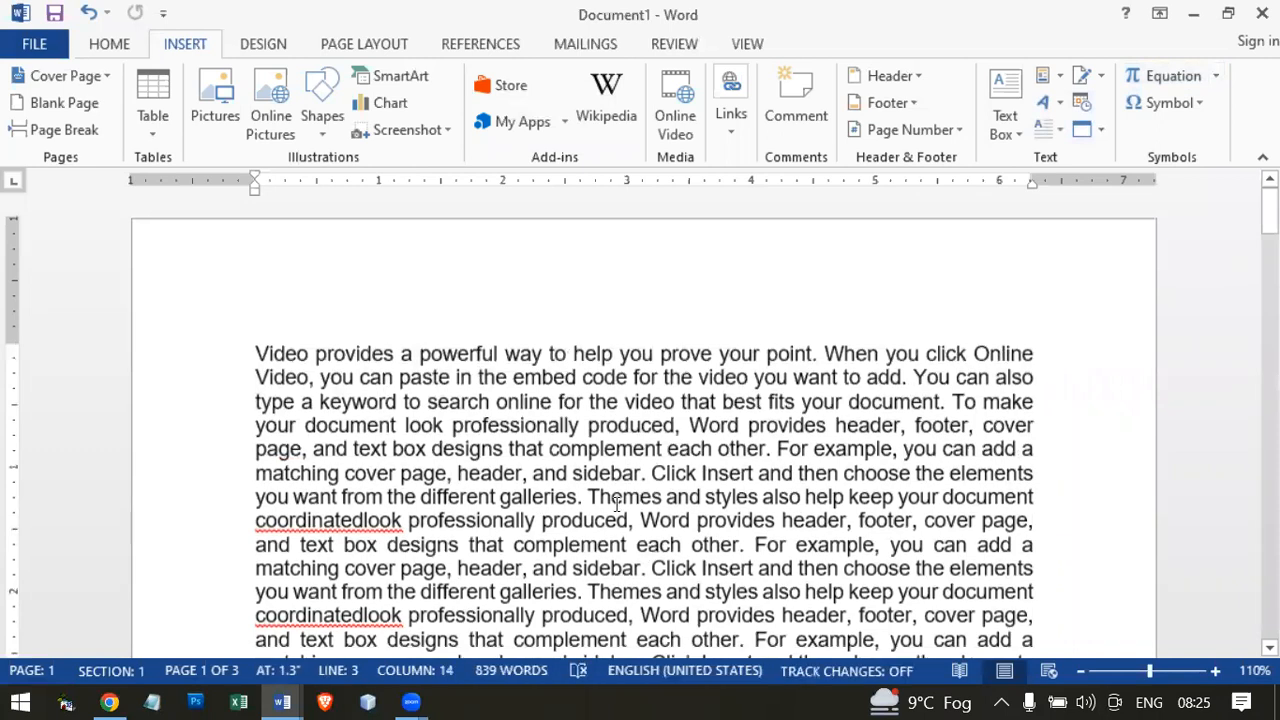
pyautogui.scroll(-1, 617, 495)
pyautogui.click(653, 490)
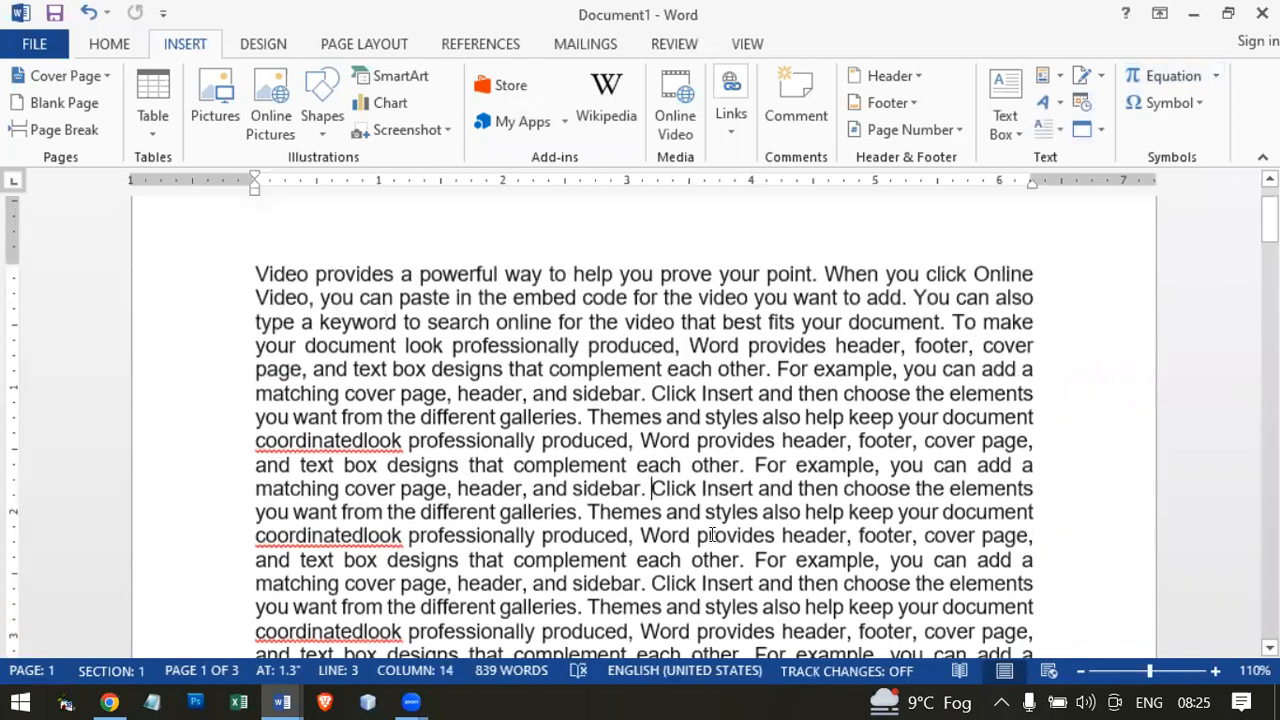
pyautogui.press('Return')
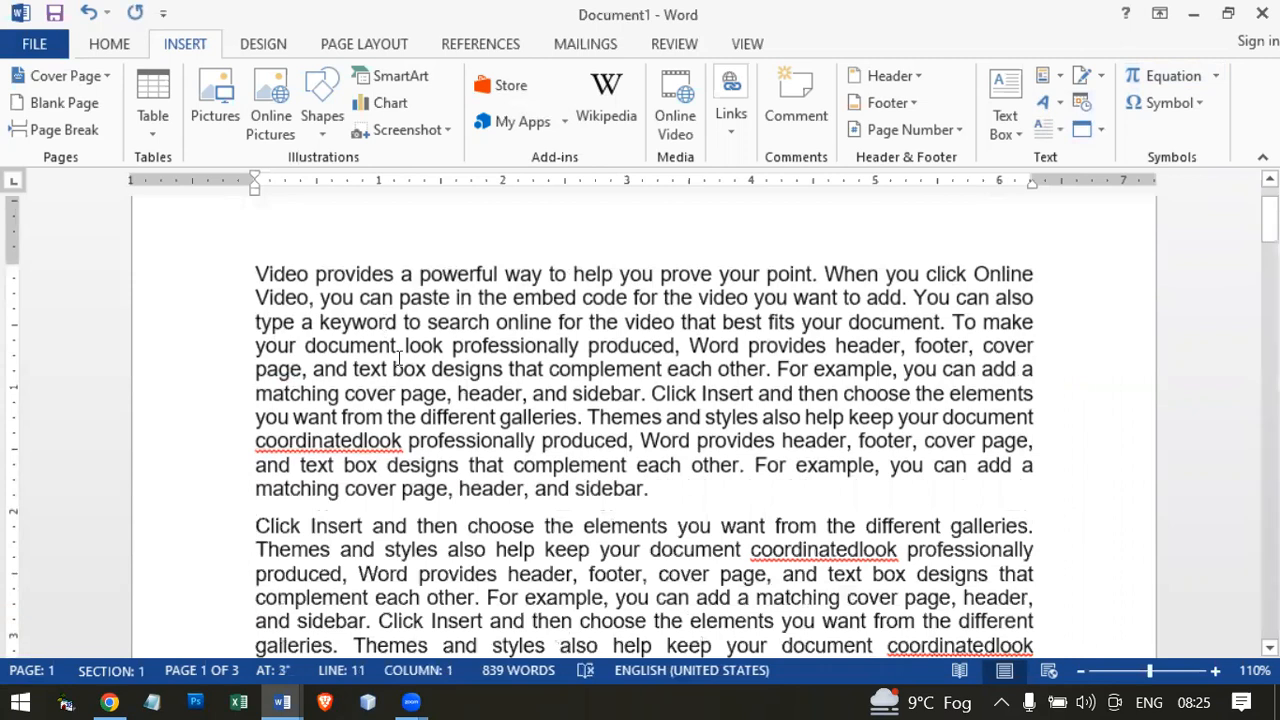
# Apply the Dropped style of drop cap to the first and second paragraphs of the first page.
pyautogui.click(397, 352)
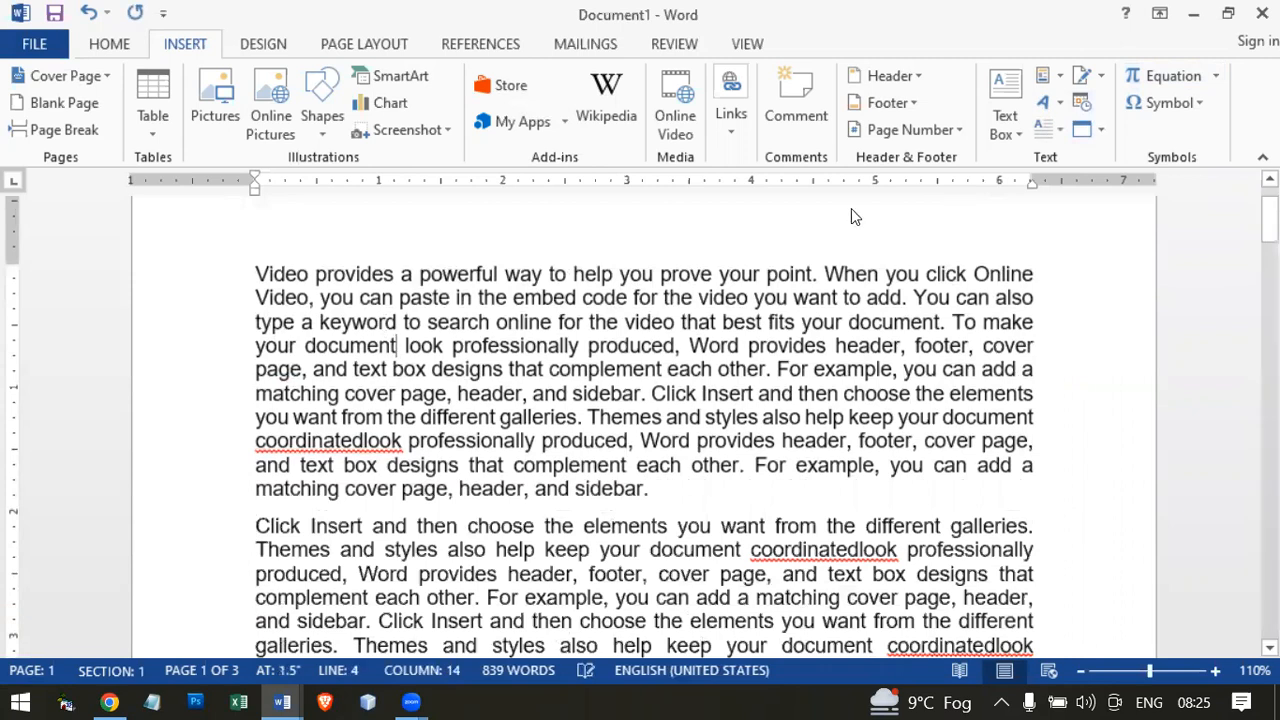
pyautogui.click(1047, 139)
pyautogui.click(1090, 223)
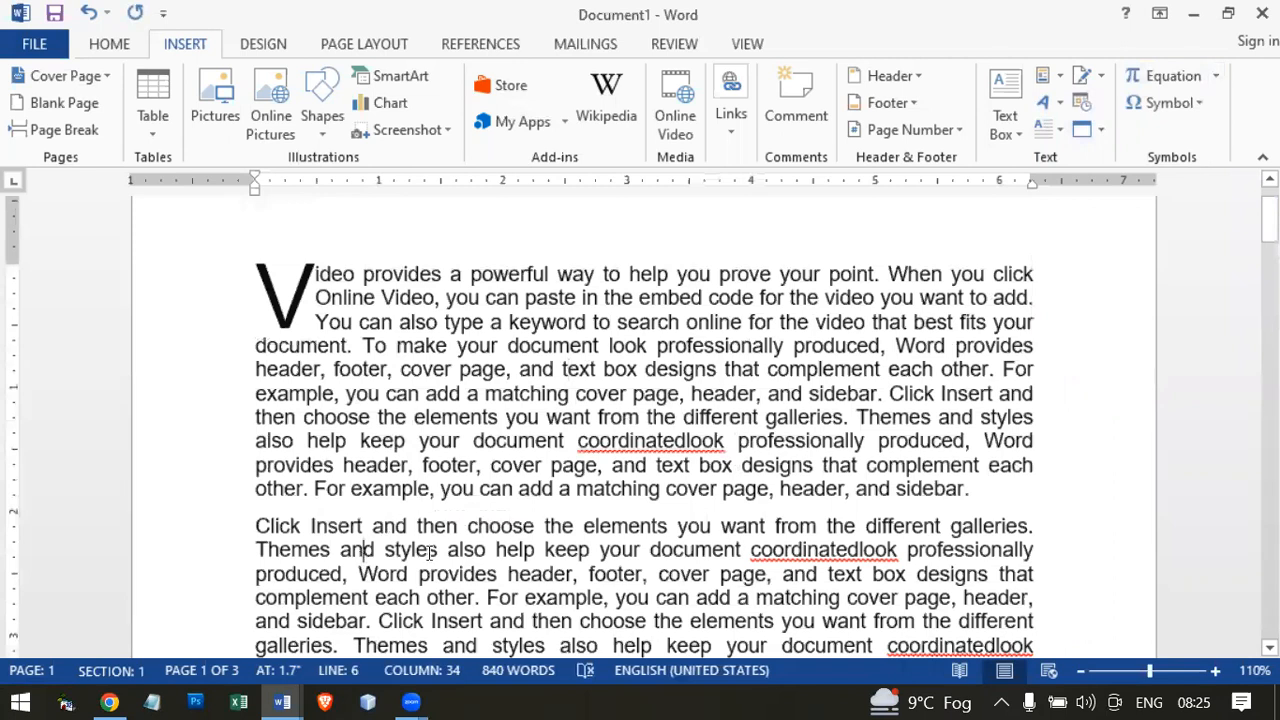
pyautogui.click(1046, 131)
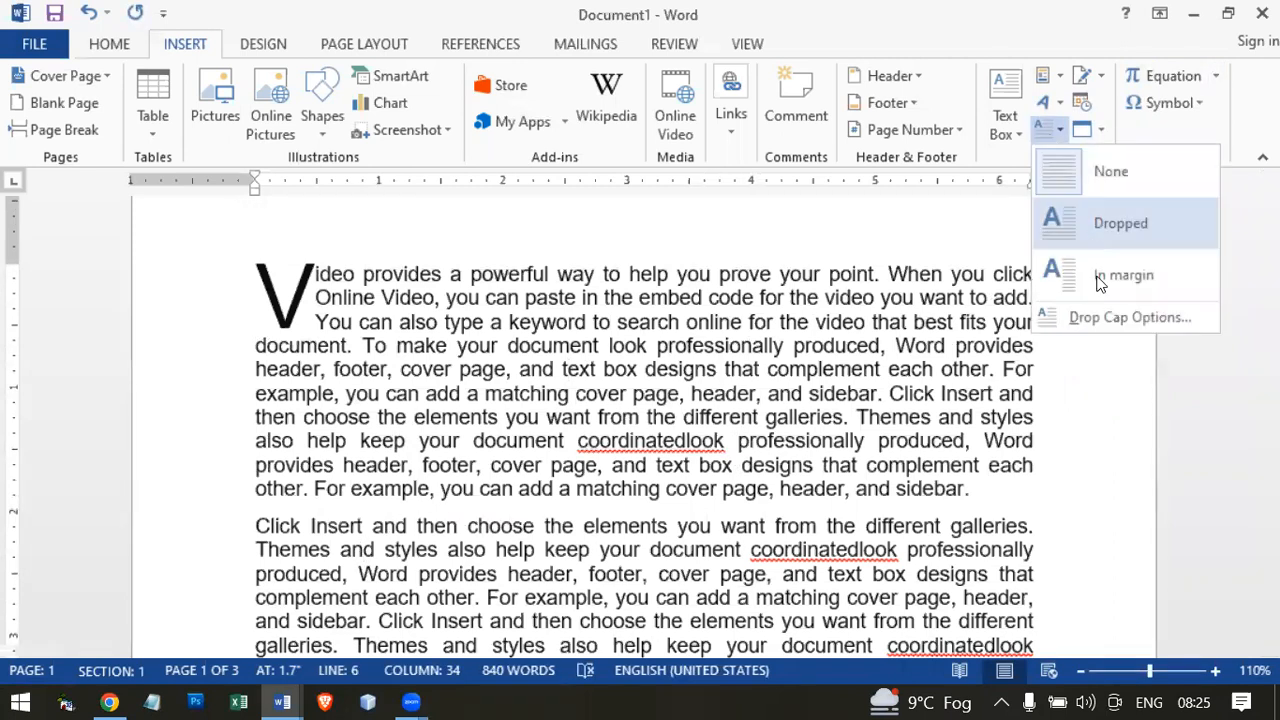
pyautogui.click(1091, 225)
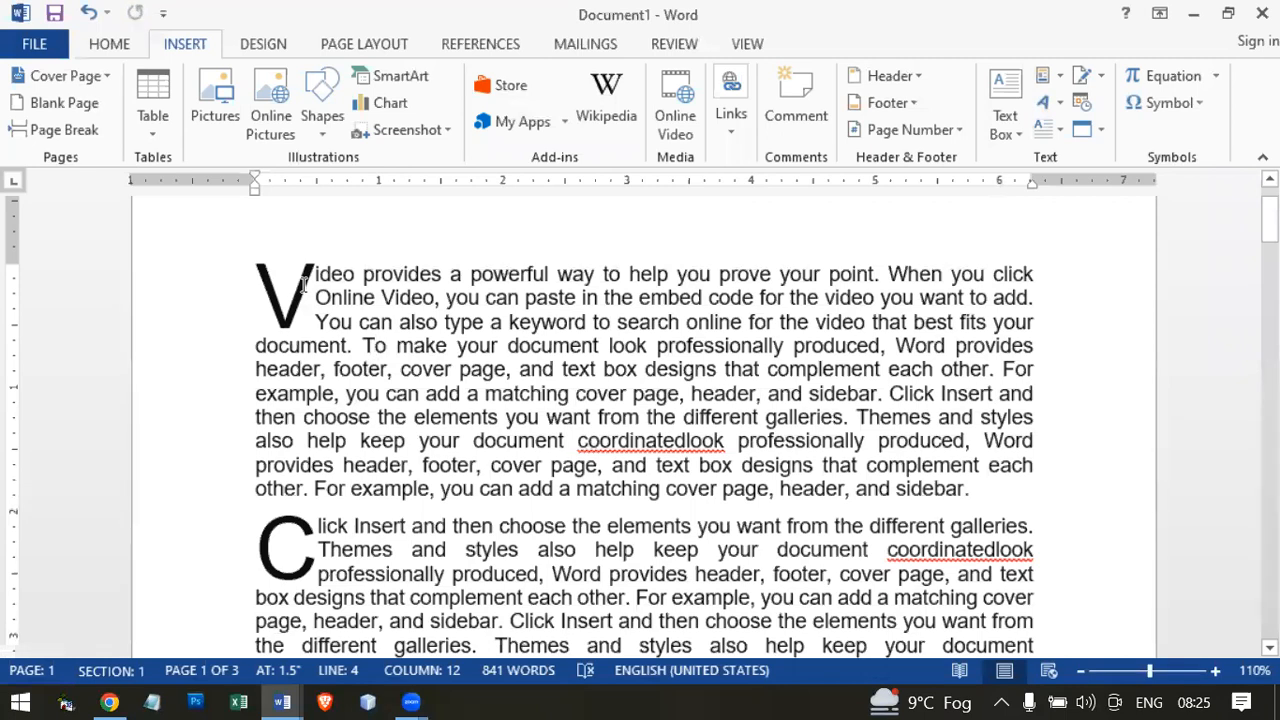
# Set the first paragraph's drop cap to drop 2 lines.
pyautogui.click(1048, 129)
pyautogui.click(1098, 320)
pyautogui.click(897, 335)
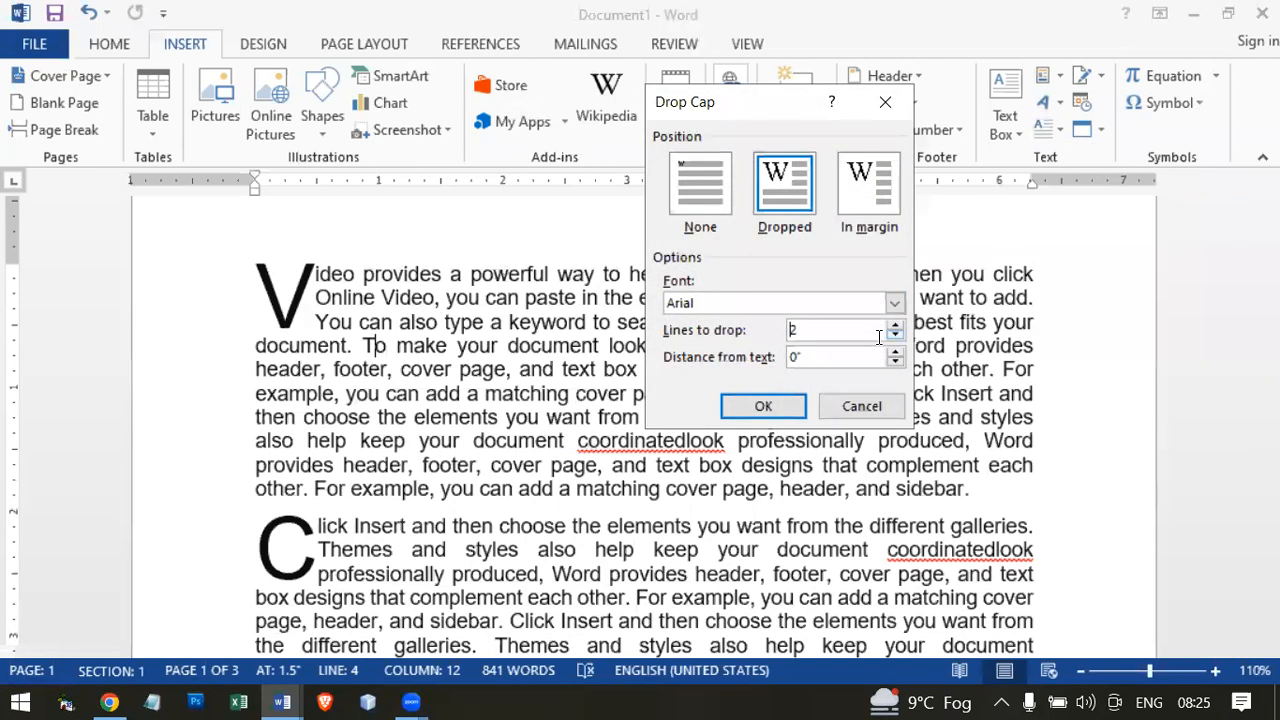
pyautogui.click(778, 409)
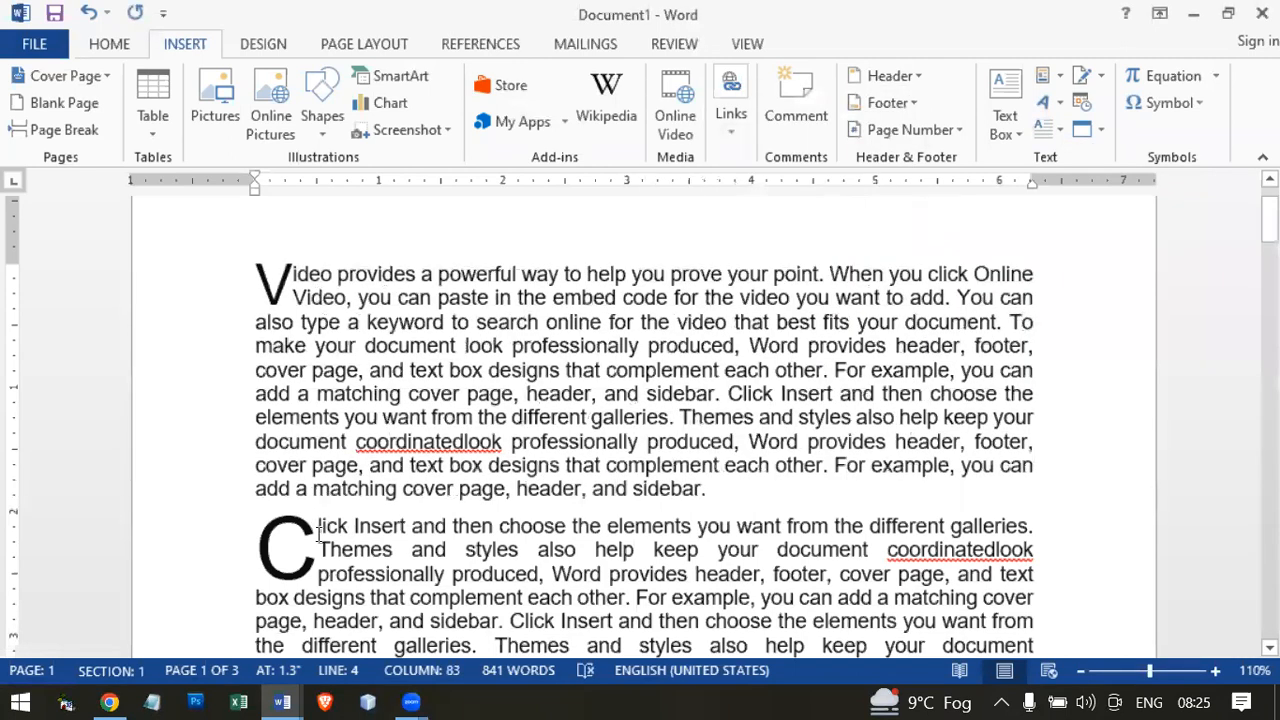
# Set the drop cap of the second paragraph, the letter C, to drop 2 lines.
pyautogui.click(319, 530)
pyautogui.click(1053, 130)
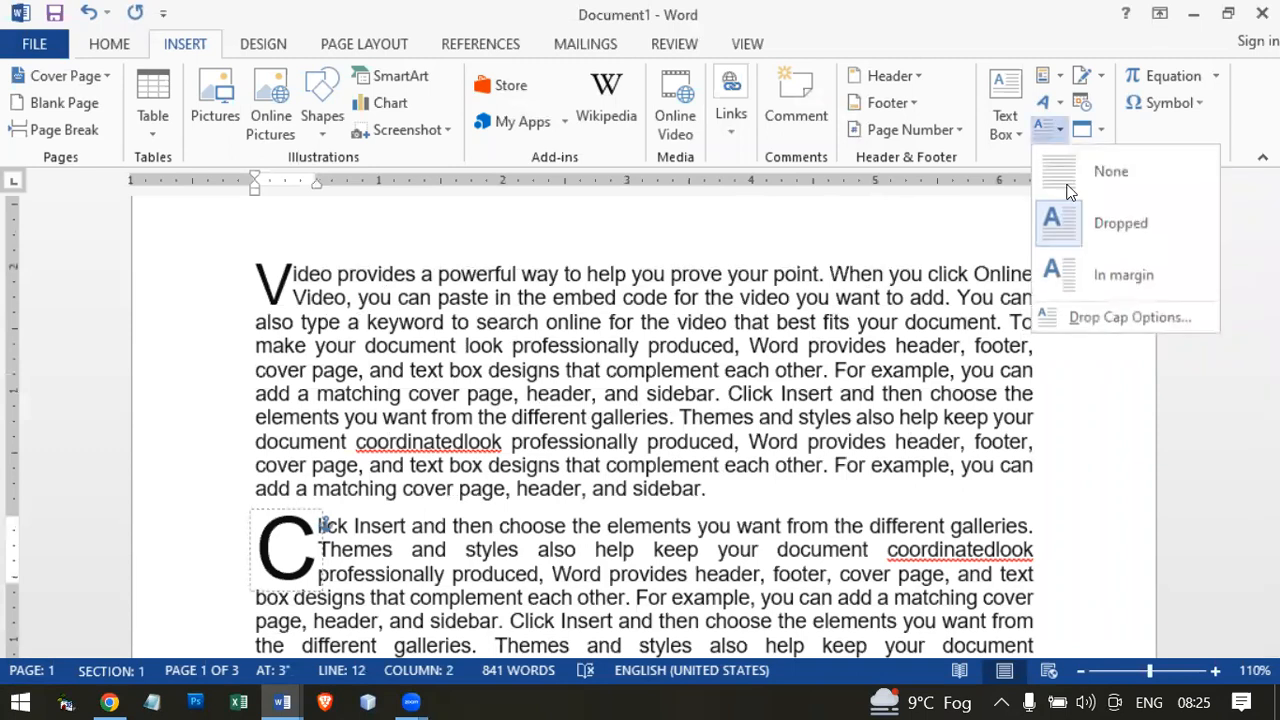
pyautogui.click(1091, 313)
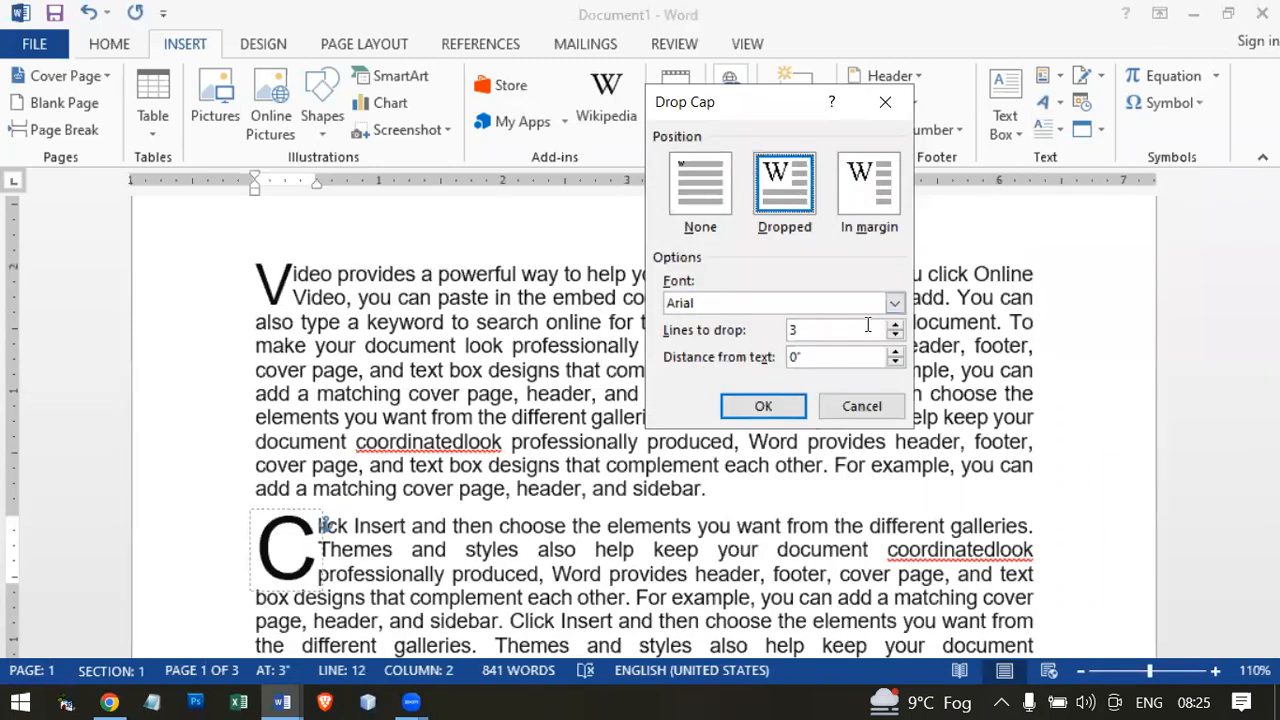
pyautogui.click(896, 325)
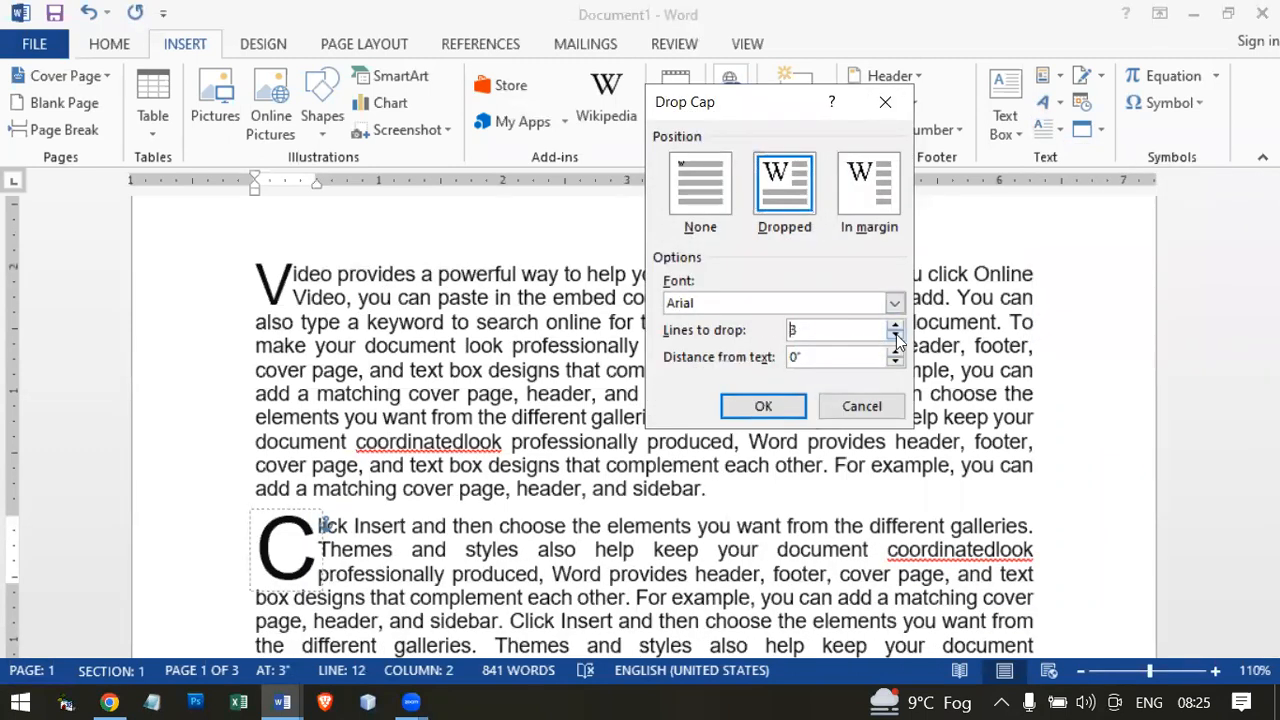
pyautogui.click(763, 405)
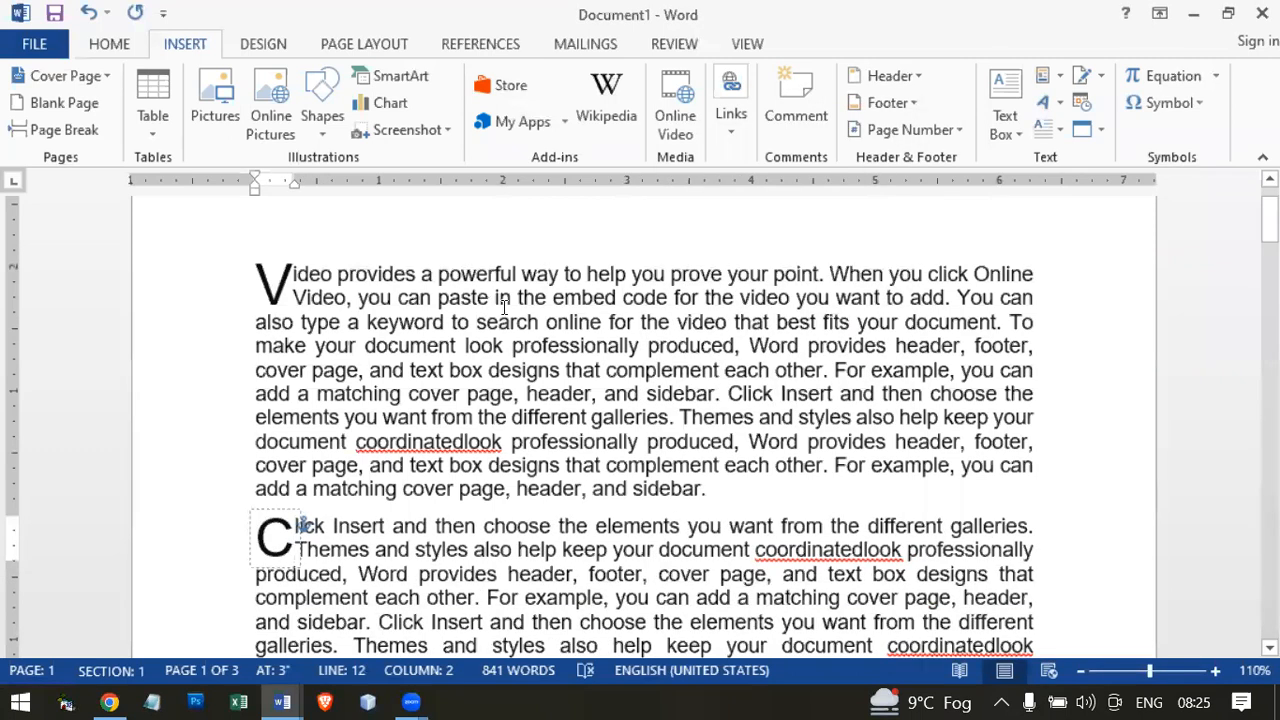
# Set the distance from text of the first paragraph's drop cap to 0.1".
pyautogui.click(503, 306)
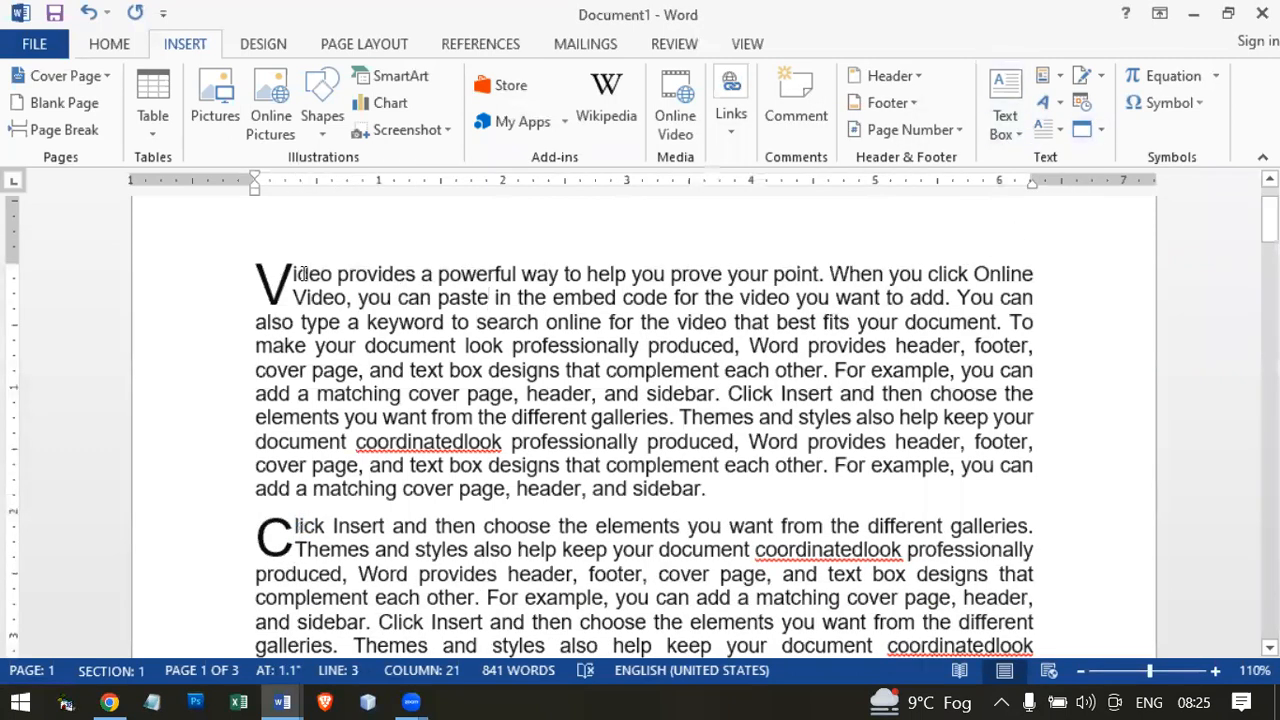
pyautogui.click(1045, 129)
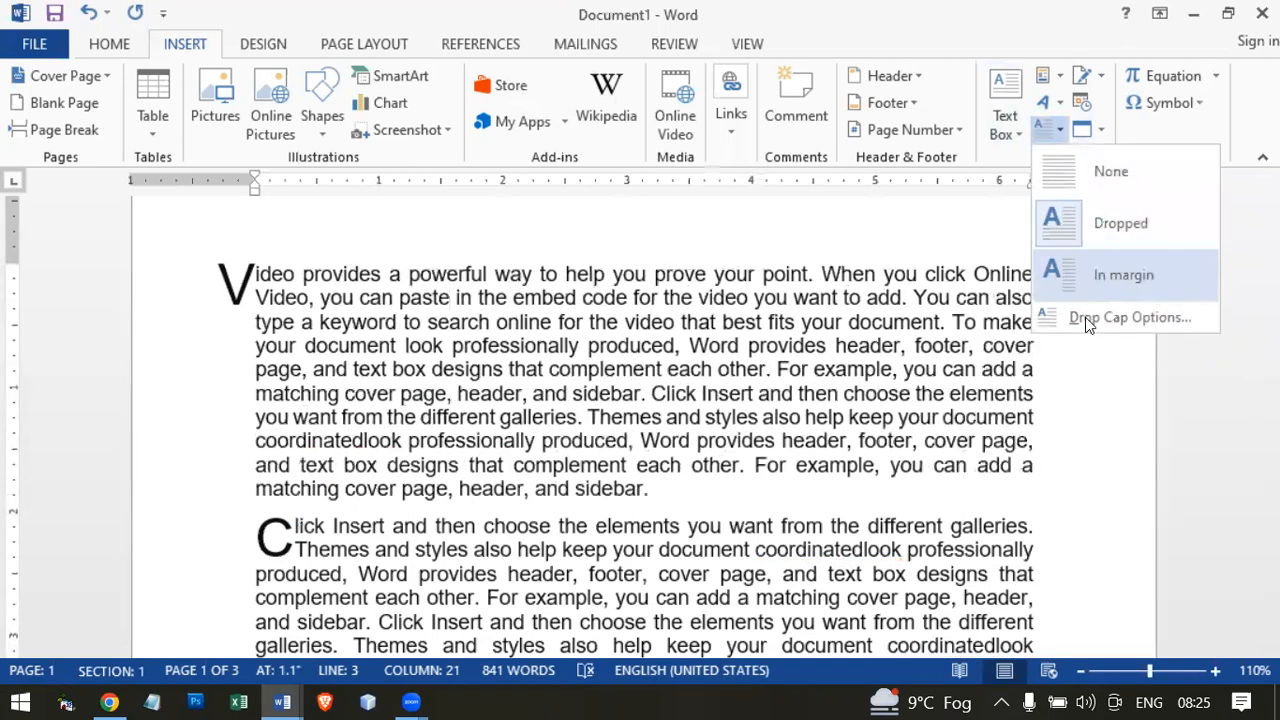
pyautogui.click(1085, 317)
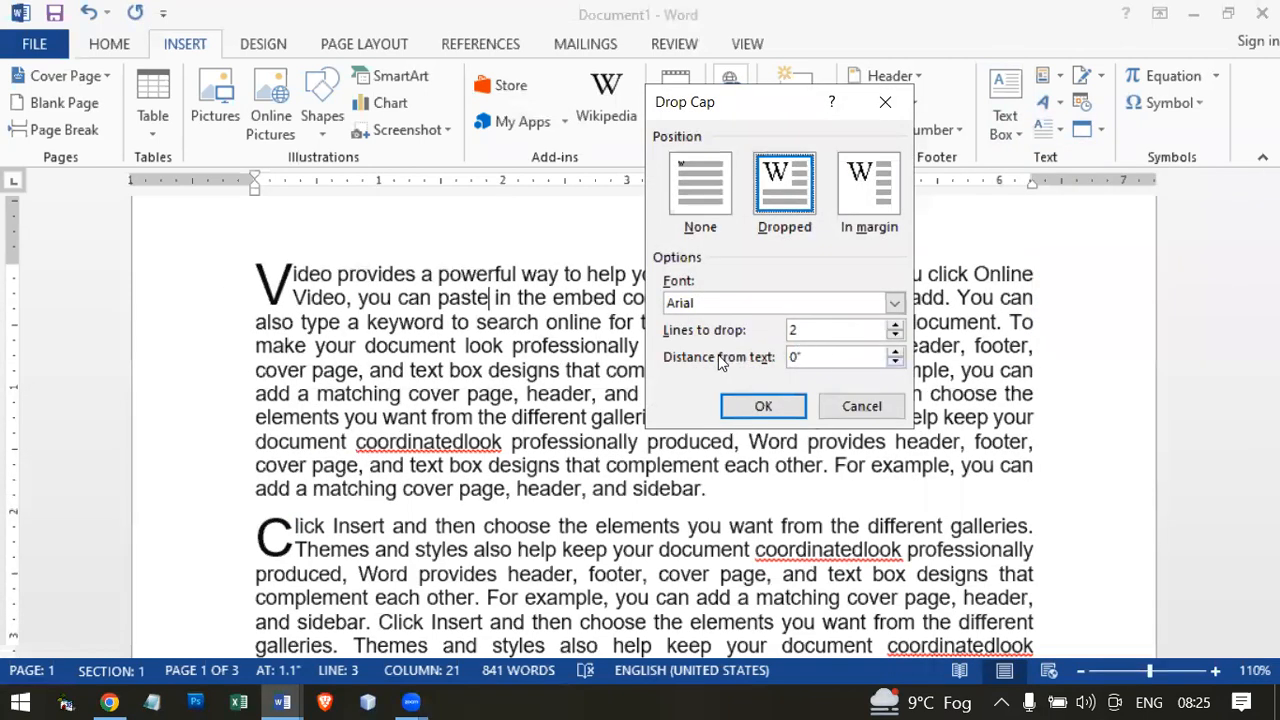
pyautogui.click(897, 351)
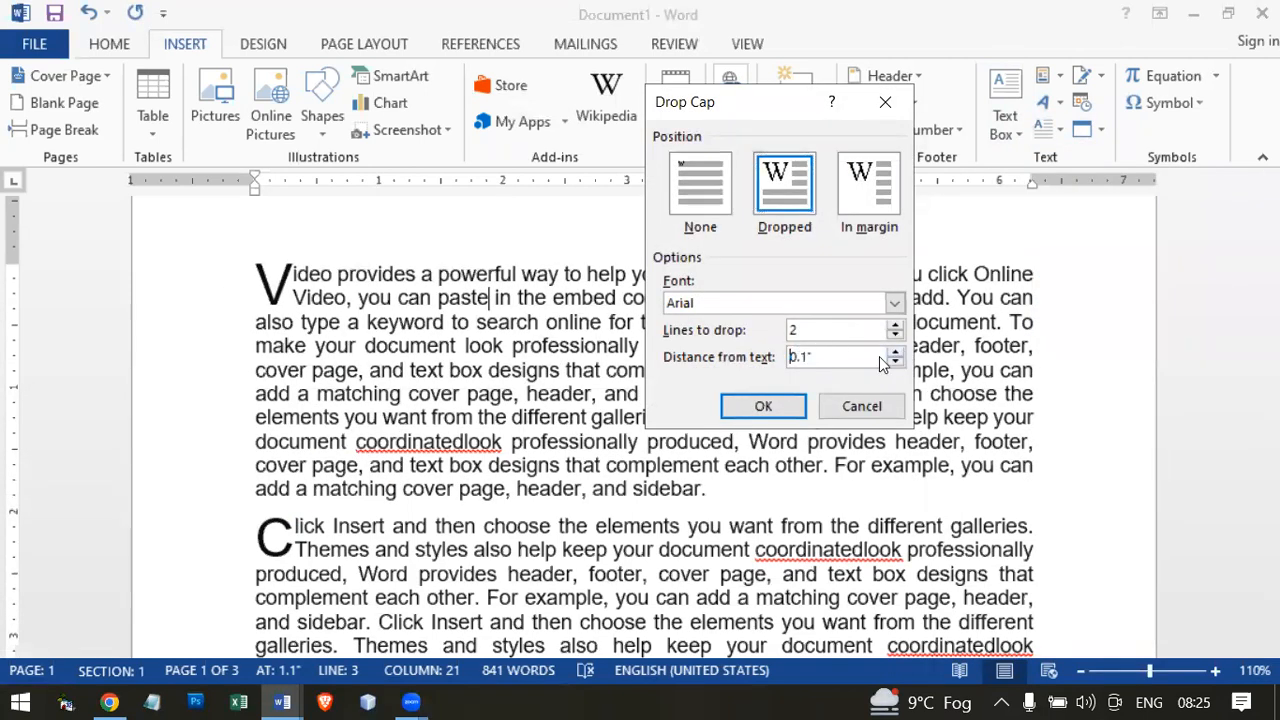
pyautogui.click(746, 414)
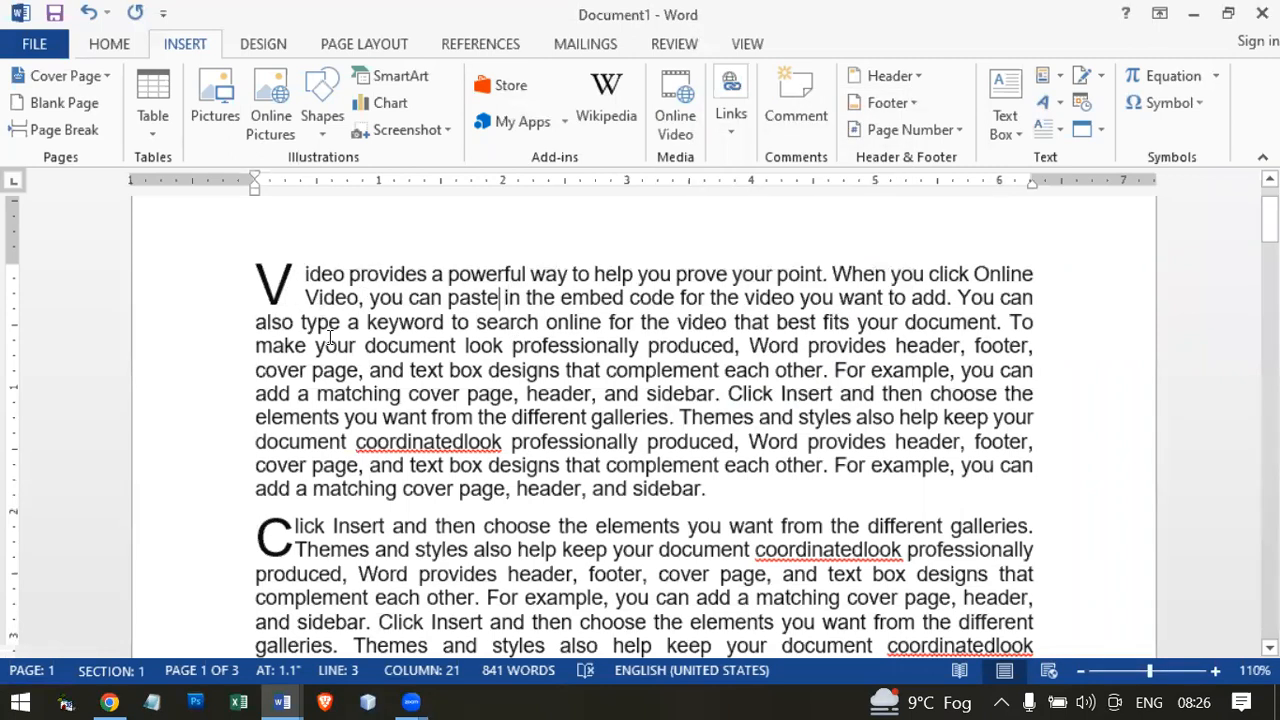
# Draw a text box about 0.95" high and 0.68" wide beside the first paragraph, enter kikuggi in it, and delete the box.
pyautogui.click(1006, 128)
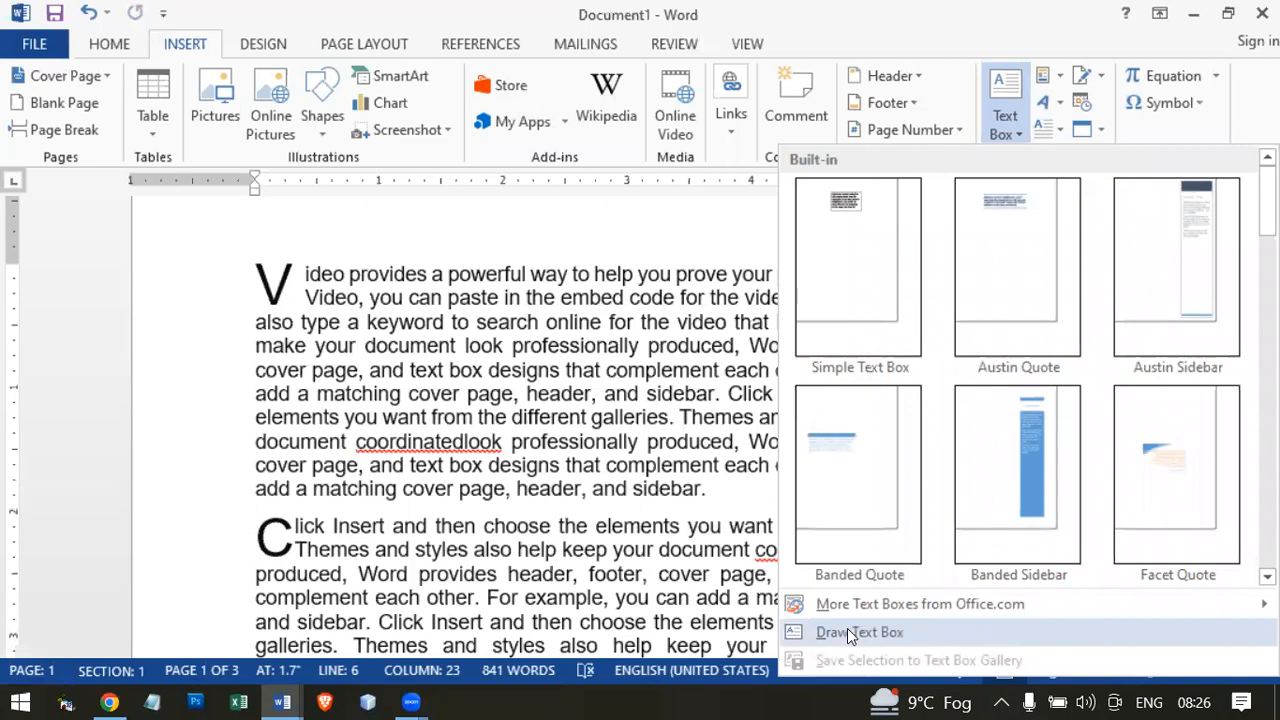
pyautogui.click(847, 630)
pyautogui.moveTo(146, 227); pyautogui.dragTo(230, 345)
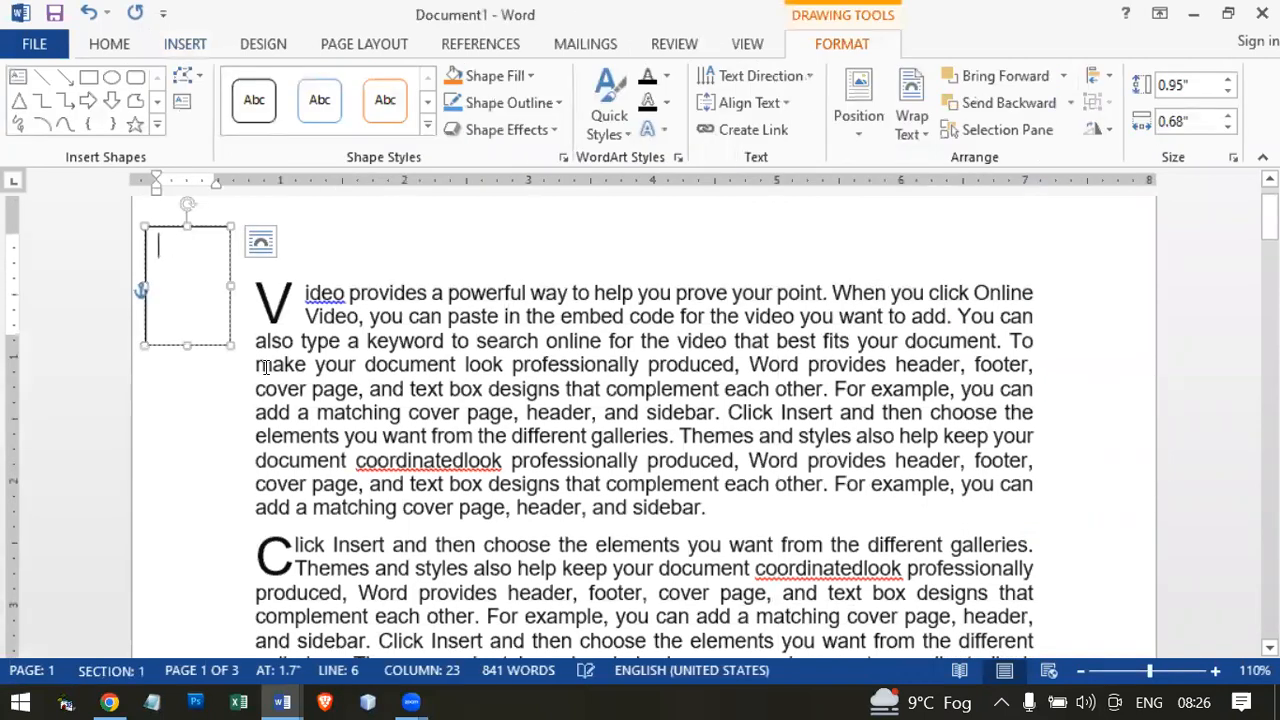
pyautogui.write('kikuggi')
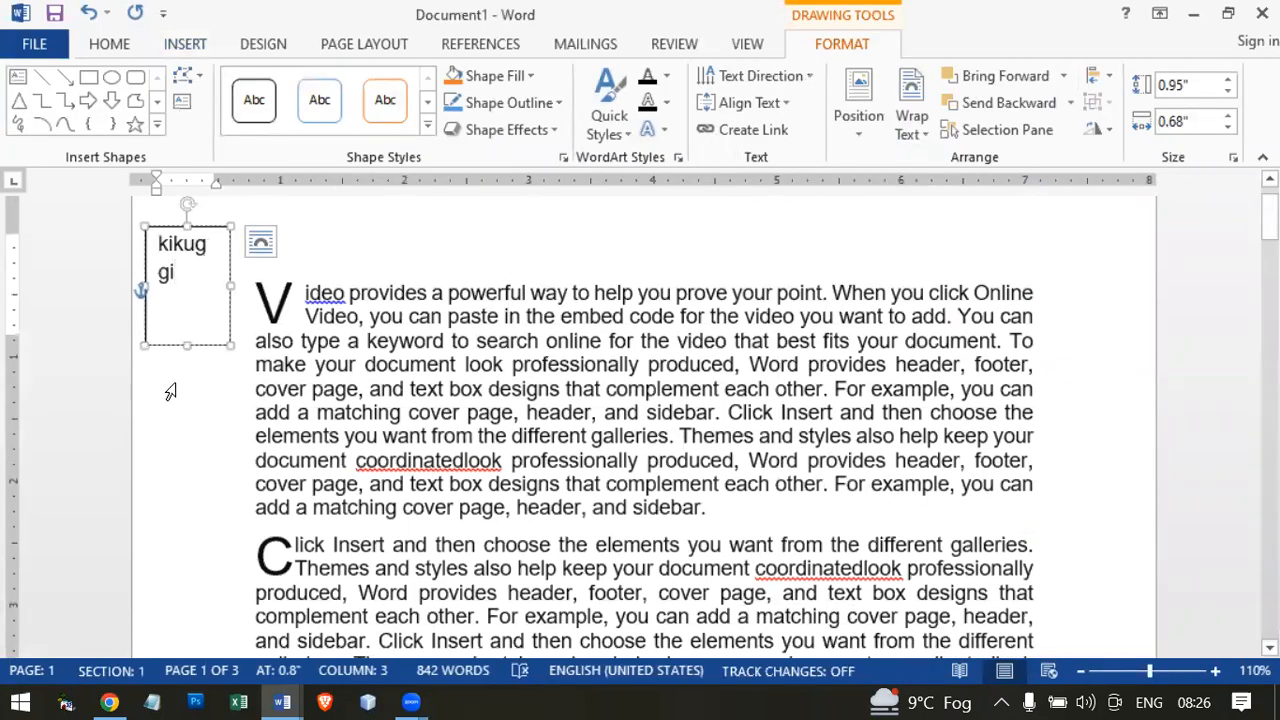
pyautogui.hotkey('ctrl', 'a')
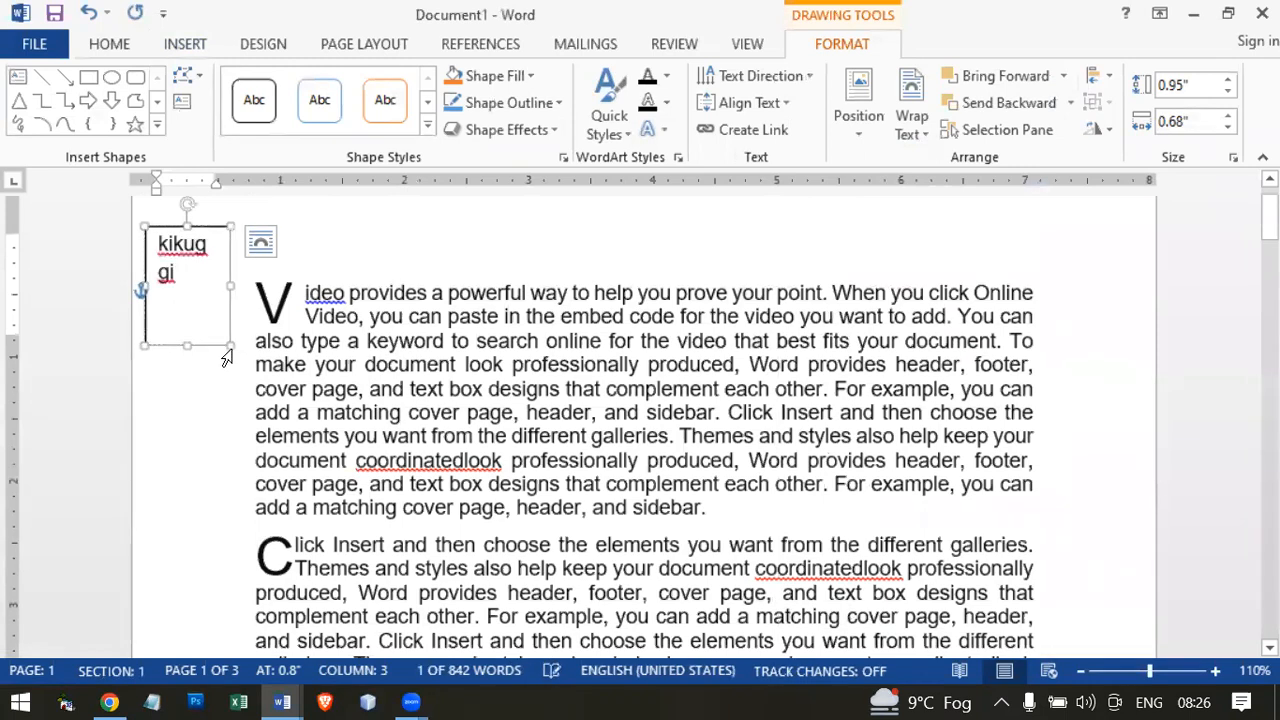
pyautogui.press('Escape')
pyautogui.press('Delete')
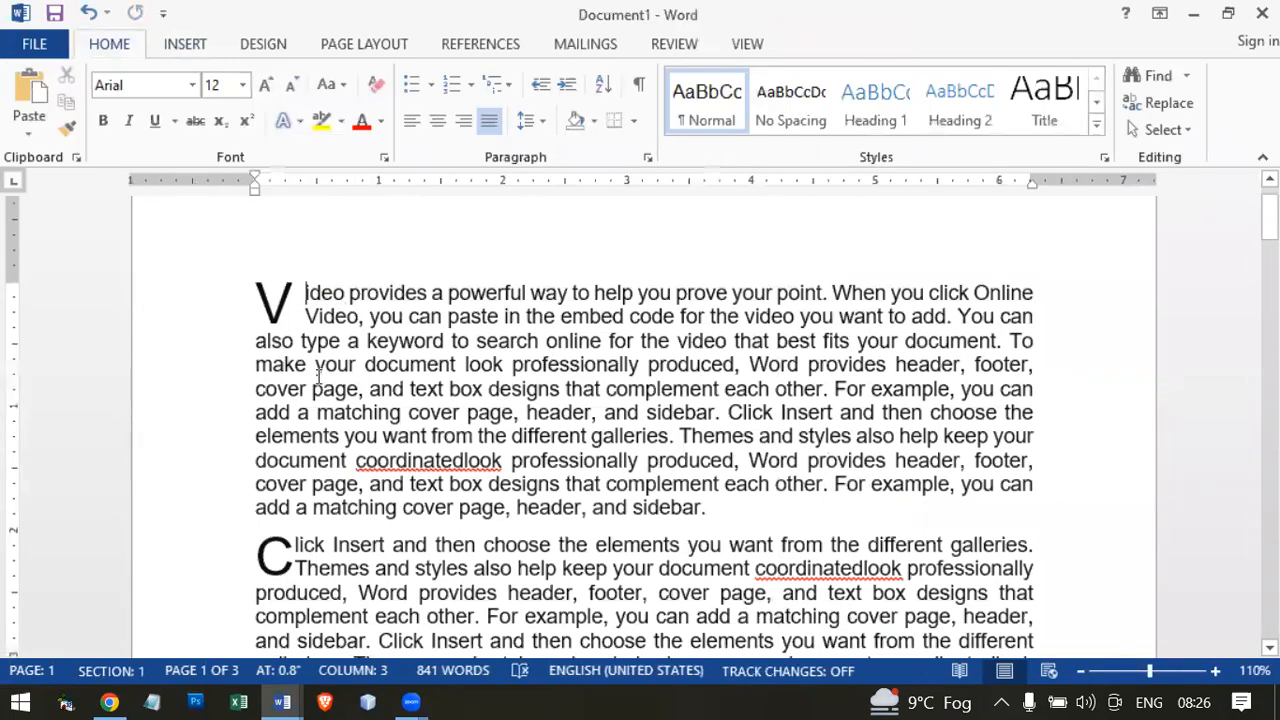
# Create a new blank document and insert the beach picture named 4 from the Pictures folder.
pyautogui.hotkey('ctrl', 'n')
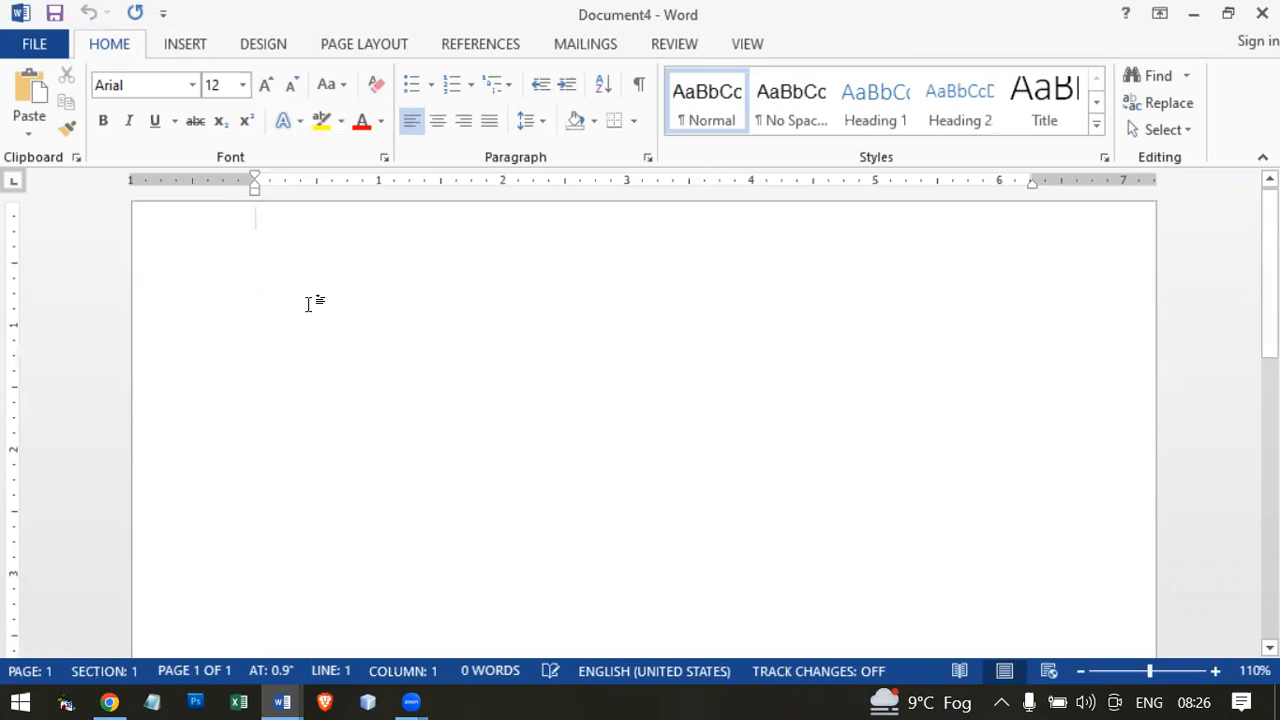
pyautogui.click(195, 51)
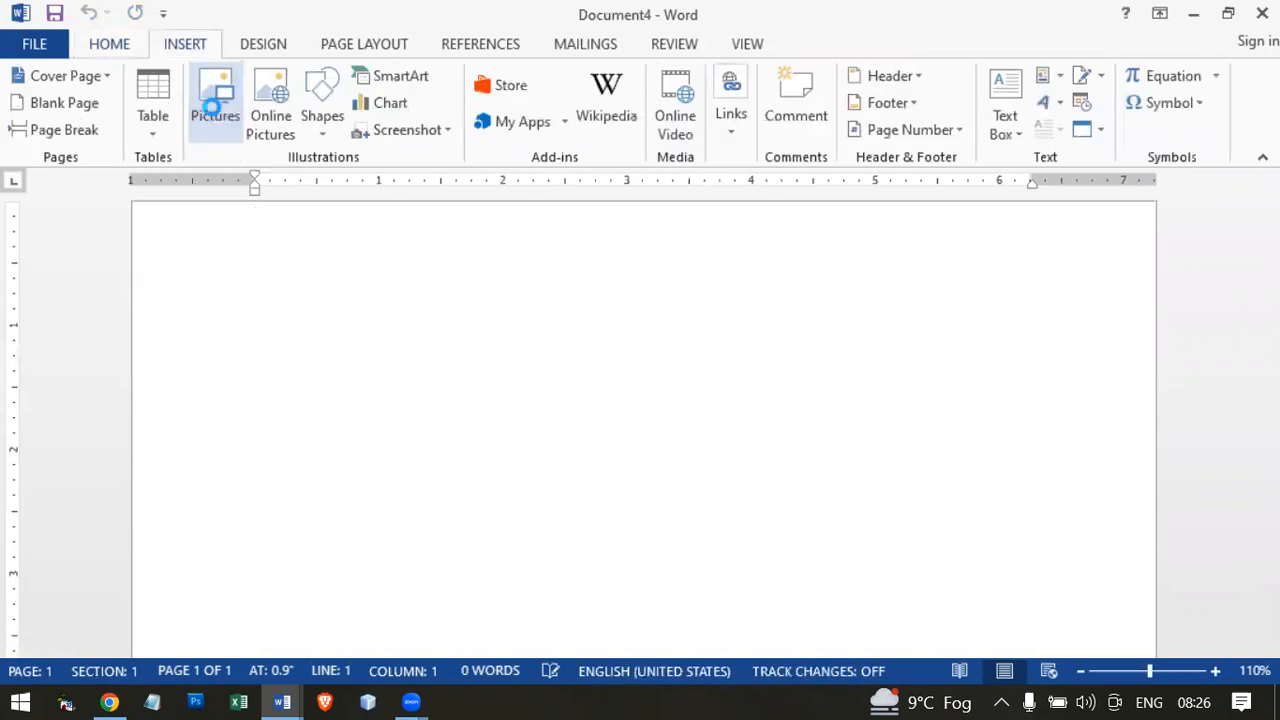
pyautogui.click(212, 107)
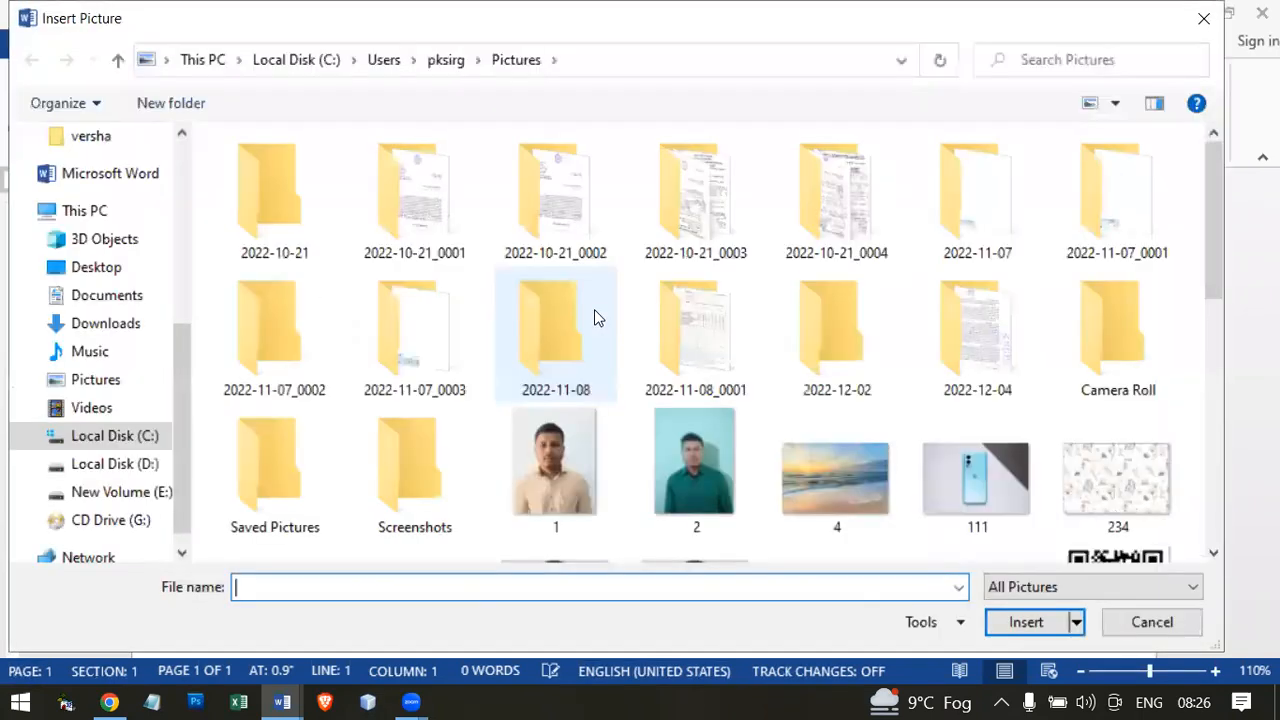
pyautogui.doubleClick(817, 469)
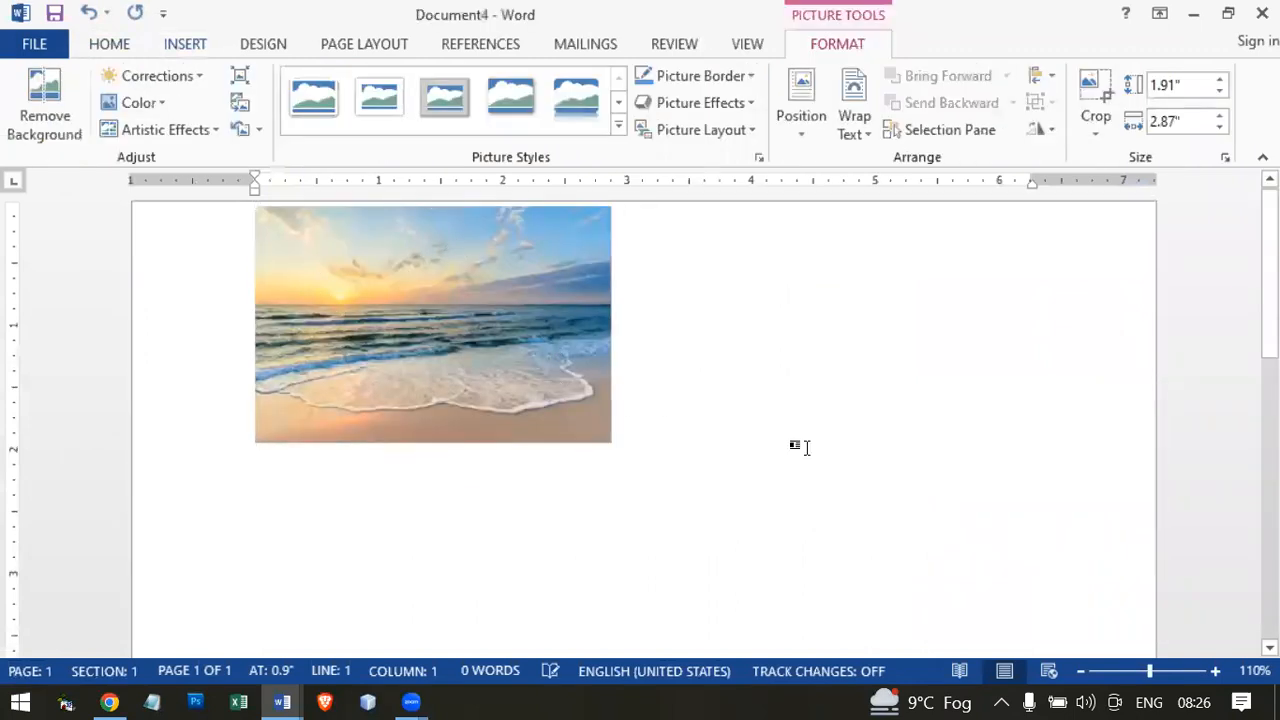
# Delete the beach picture from the page.
pyautogui.click(800, 447)
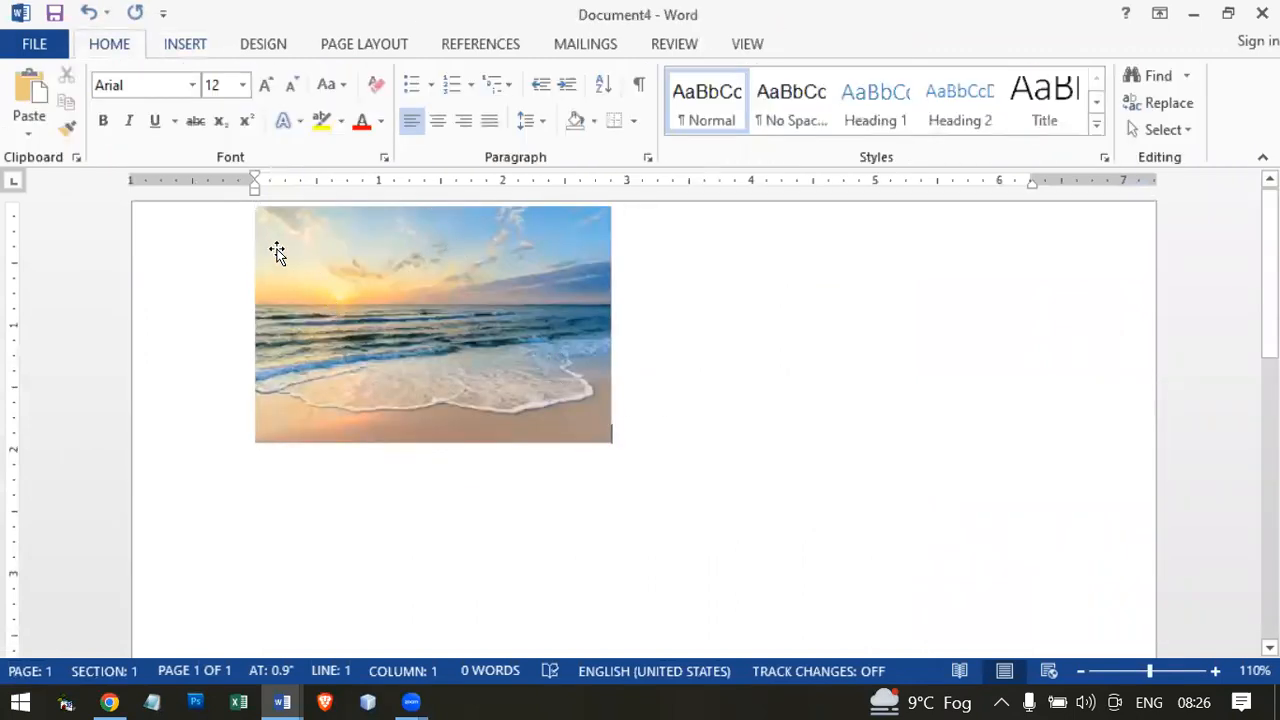
pyautogui.click(557, 392)
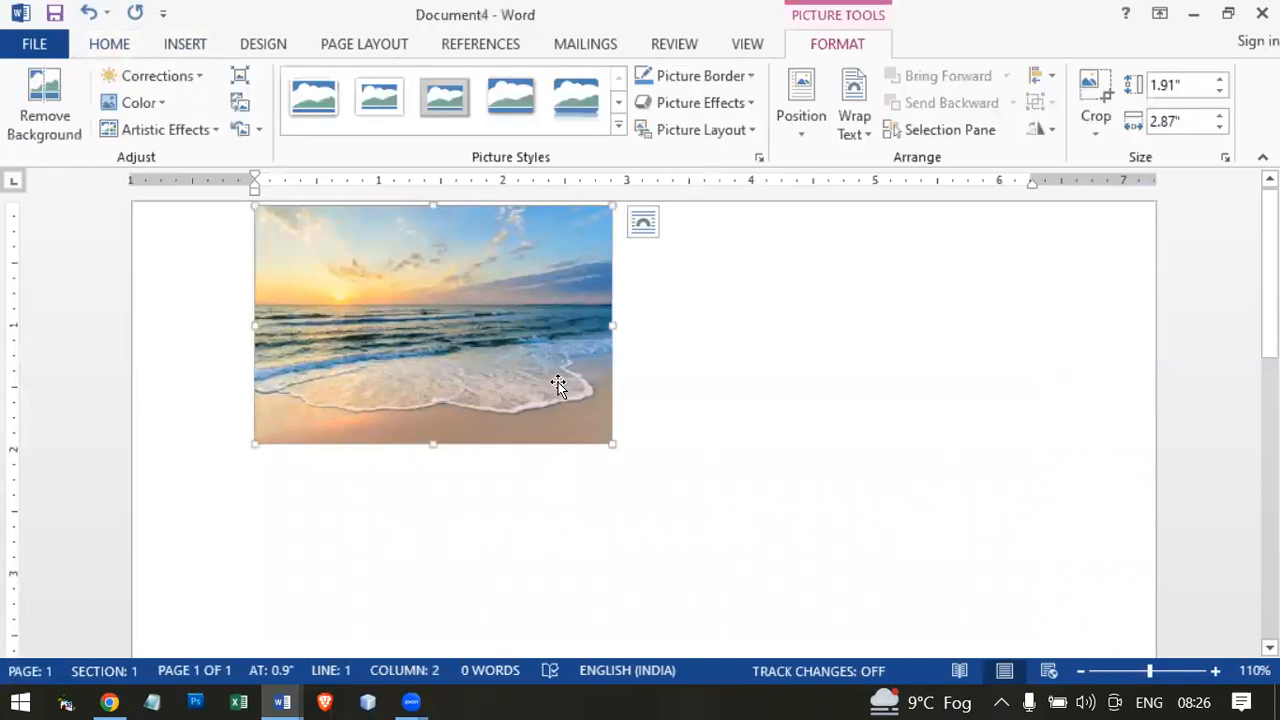
pyautogui.press('Delete')
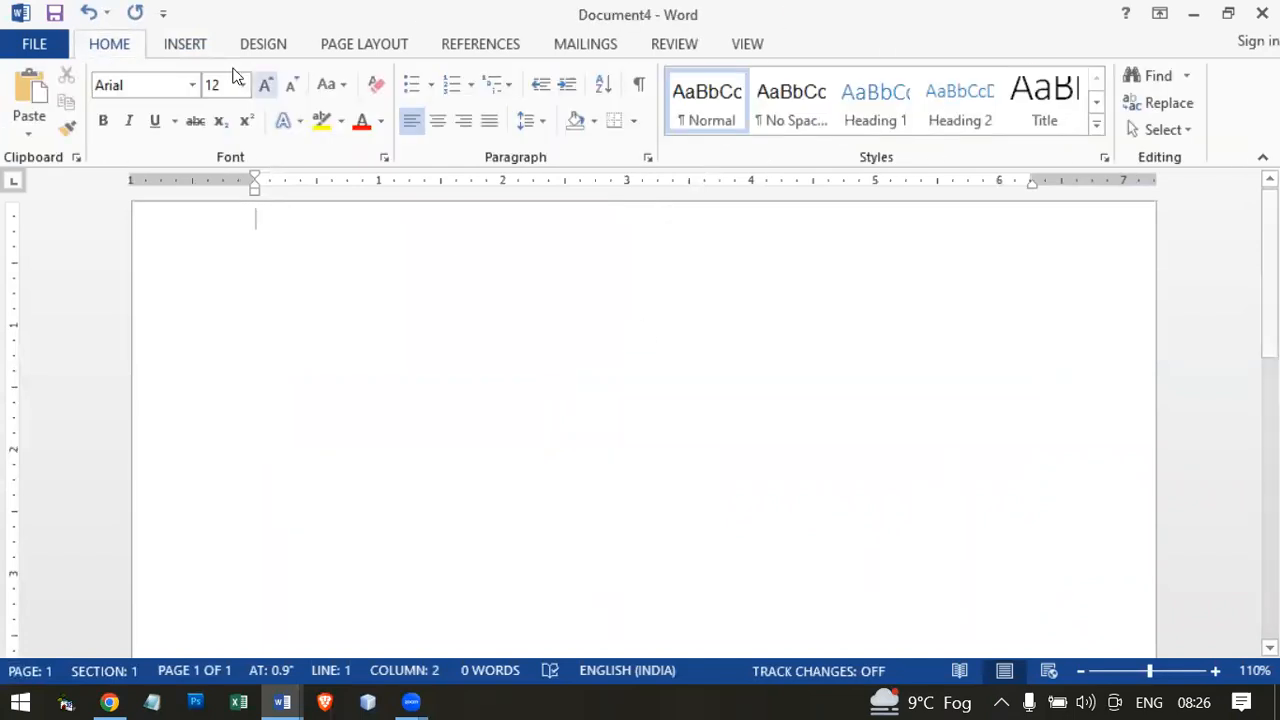
# Insert a WordArt object in the light grey engraved style at the end of the gallery's third row.
pyautogui.click(183, 44)
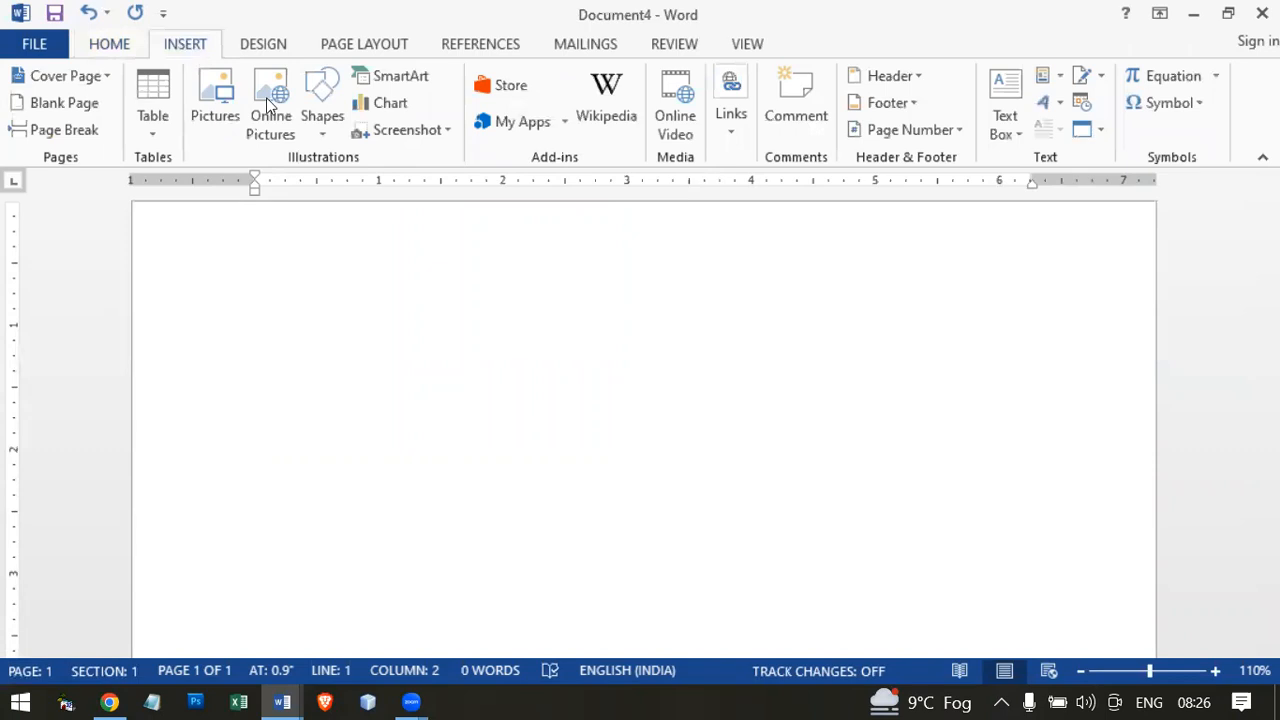
pyautogui.click(1048, 101)
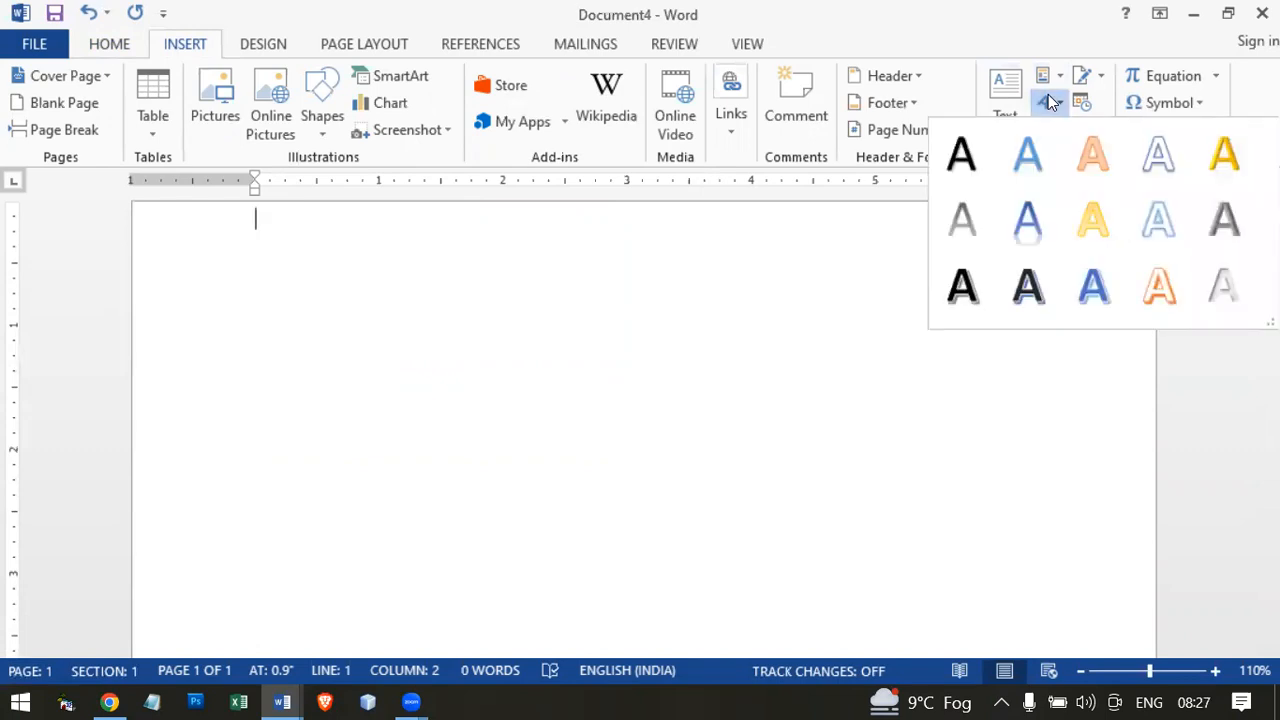
pyautogui.click(1058, 100)
pyautogui.click(1063, 101)
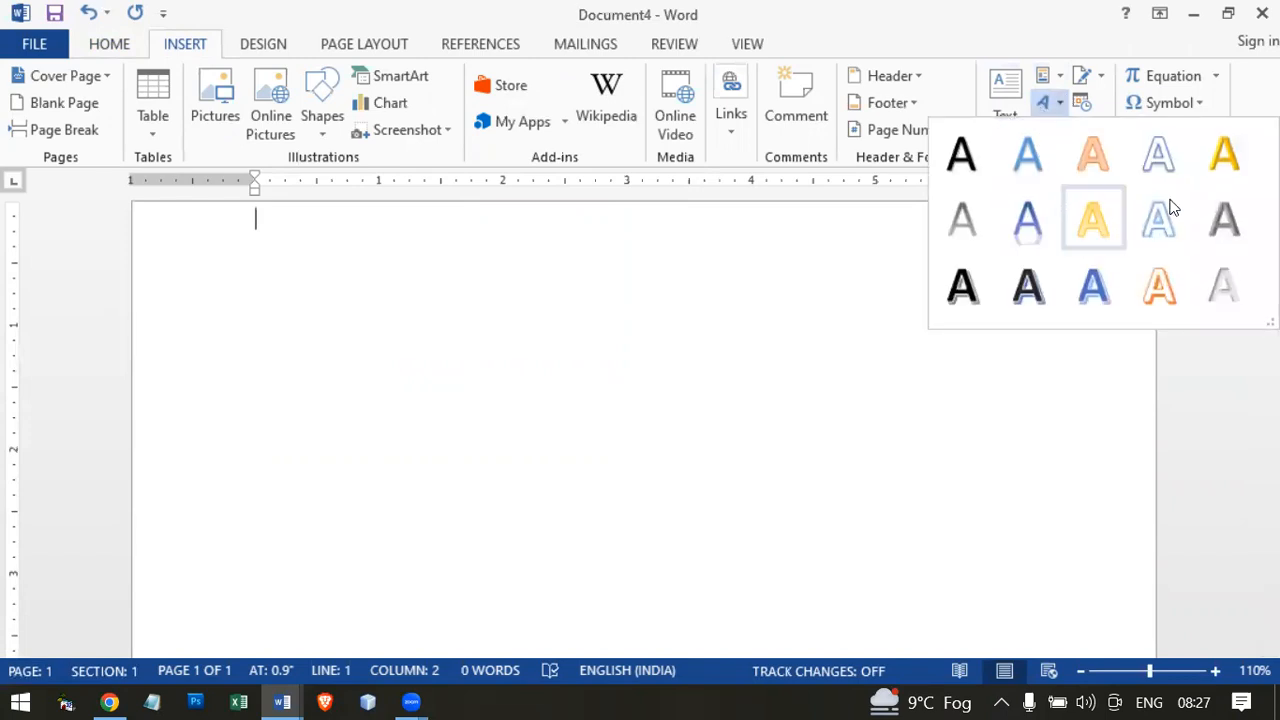
pyautogui.click(1222, 284)
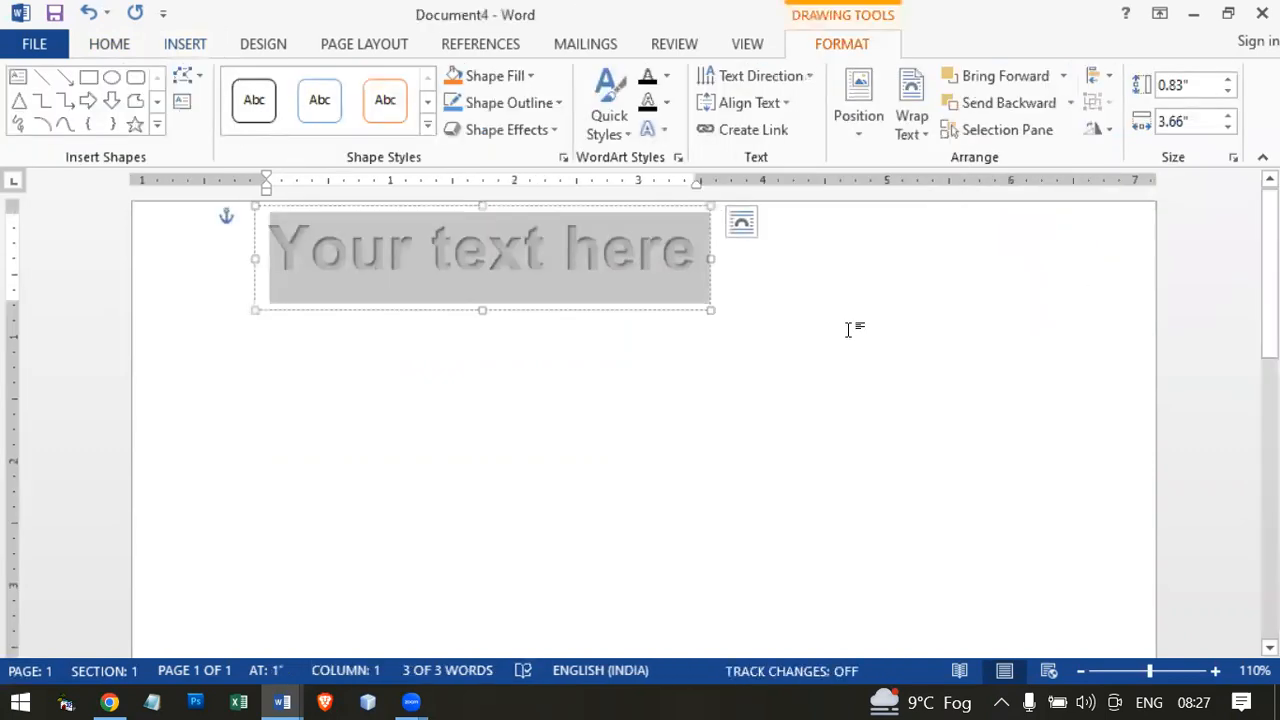
# Replace the WordArt's placeholder text with EXPERTIT.
pyautogui.write('P')
pyautogui.press('BackSpace')
pyautogui.write('EZPERT')
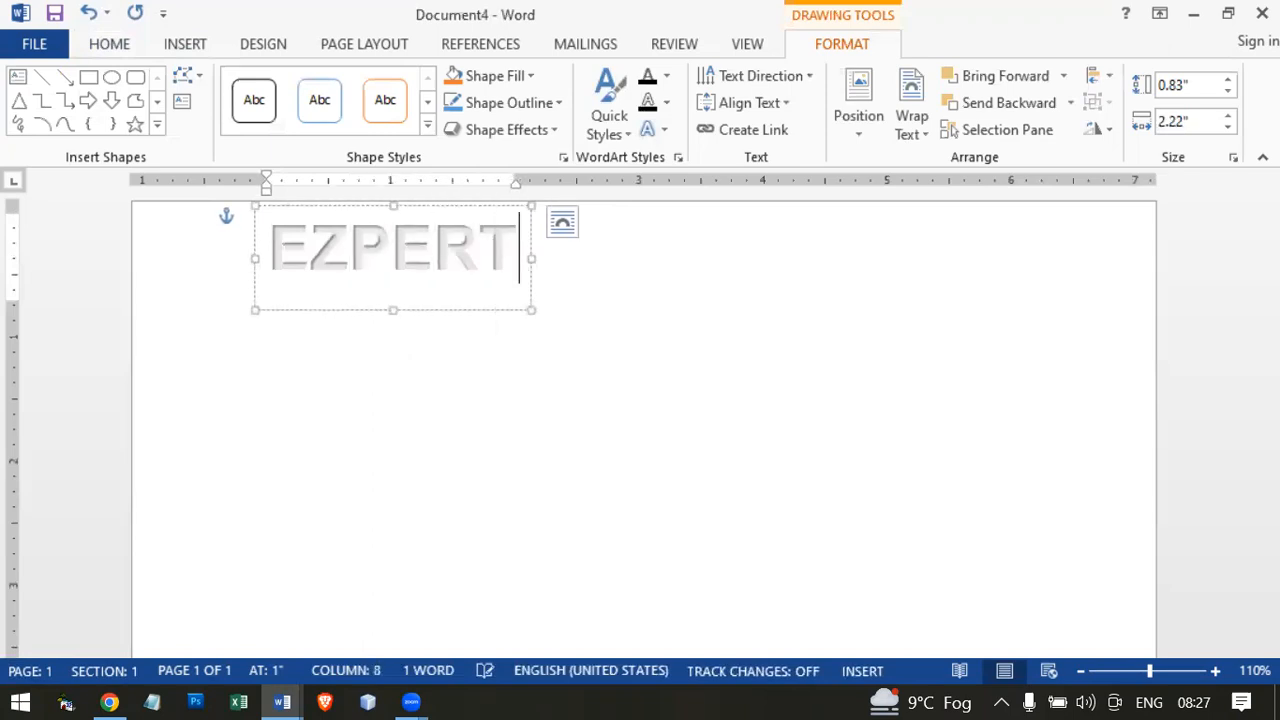
pyautogui.write(' I')
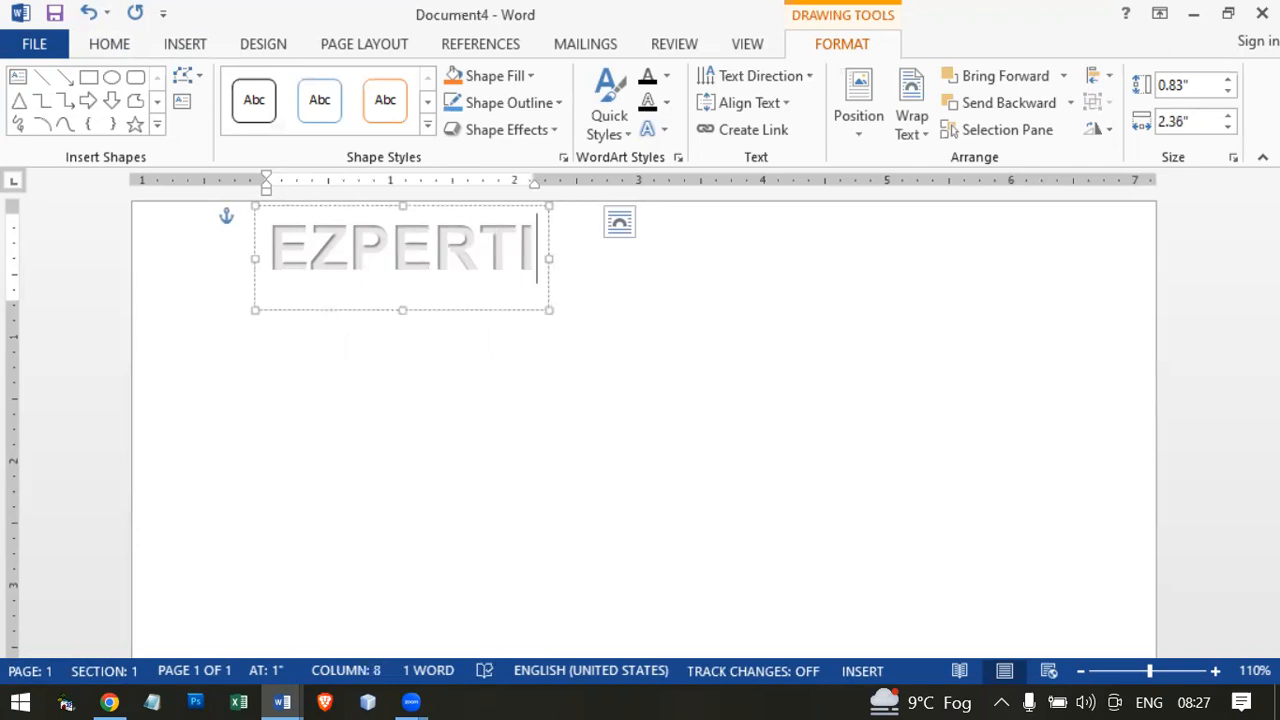
pyautogui.write('T')
pyautogui.click(341, 255)
pyautogui.hotkey('shift', 'Left')
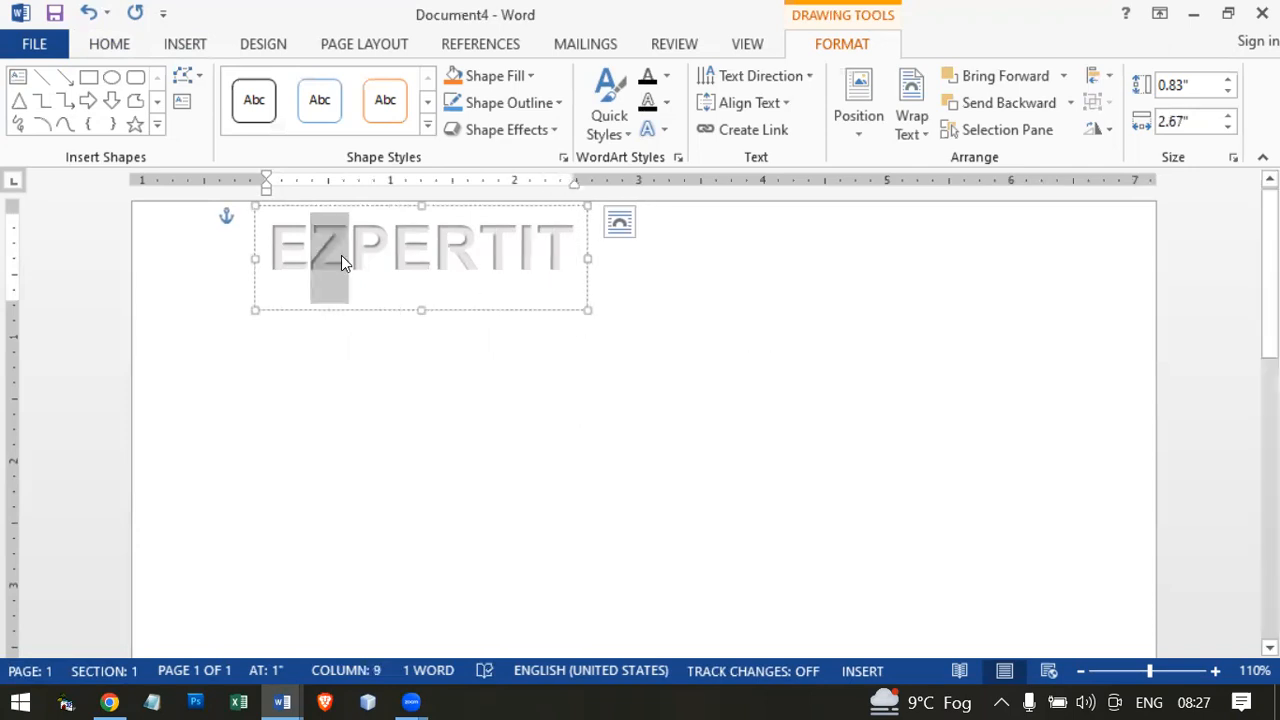
pyautogui.write('X')
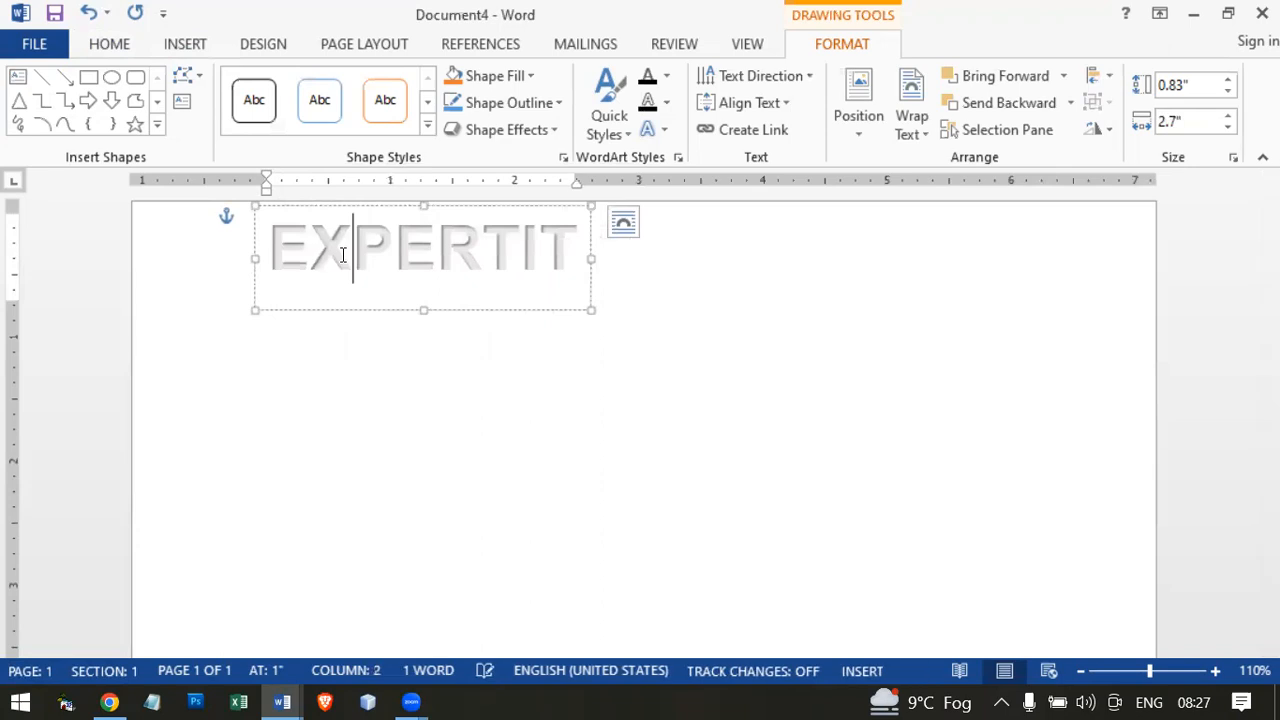
# Enlarge the WordArt box to about 2.02" high and 6.31" wide, and set its text size to 80.
pyautogui.moveTo(758, 373); pyautogui.dragTo(1040, 458)
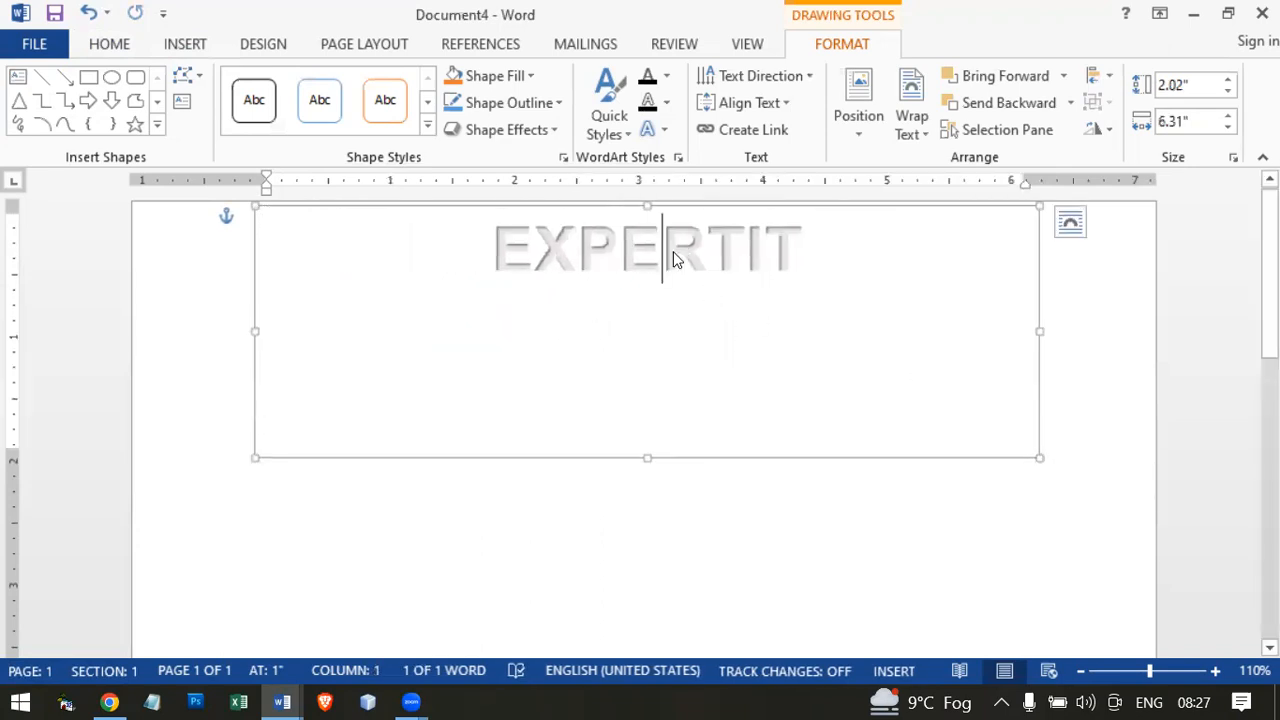
pyautogui.moveTo(673, 251); pyautogui.dragTo(706, 517)
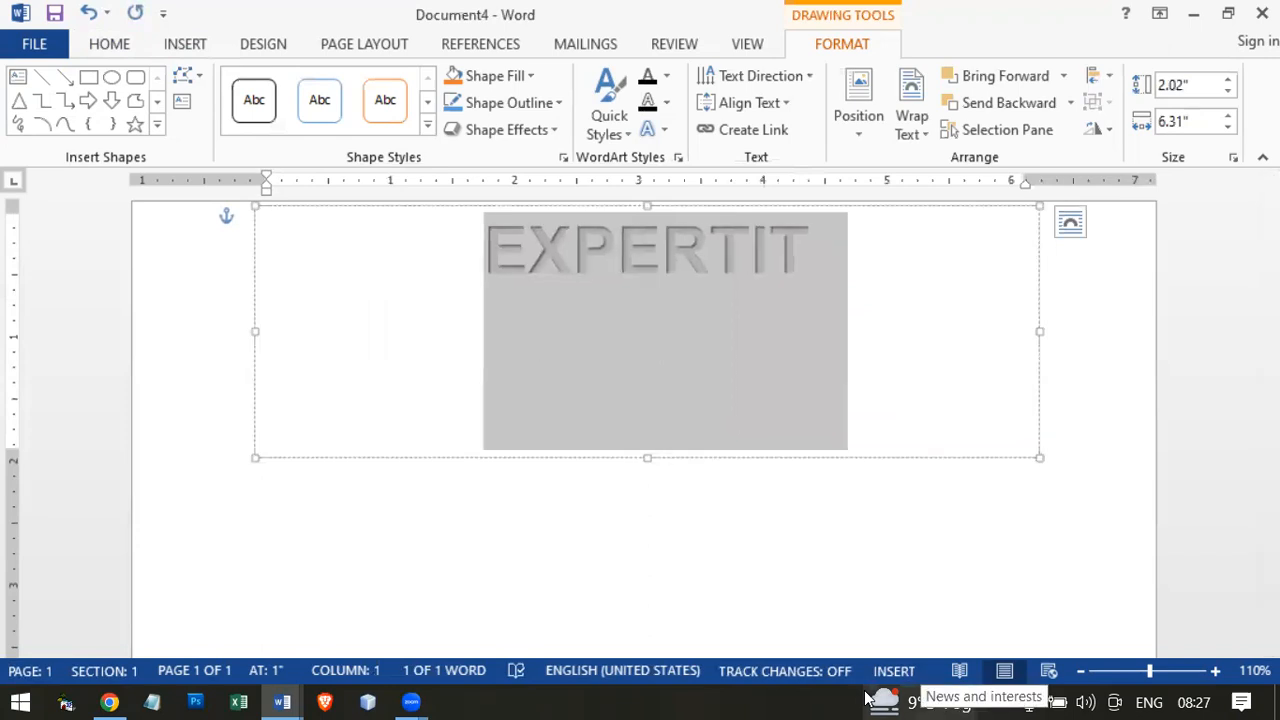
pyautogui.hotkey('ctrl', ']')
pyautogui.hotkey('ctrl', ']')
pyautogui.hotkey('ctrl', ']')
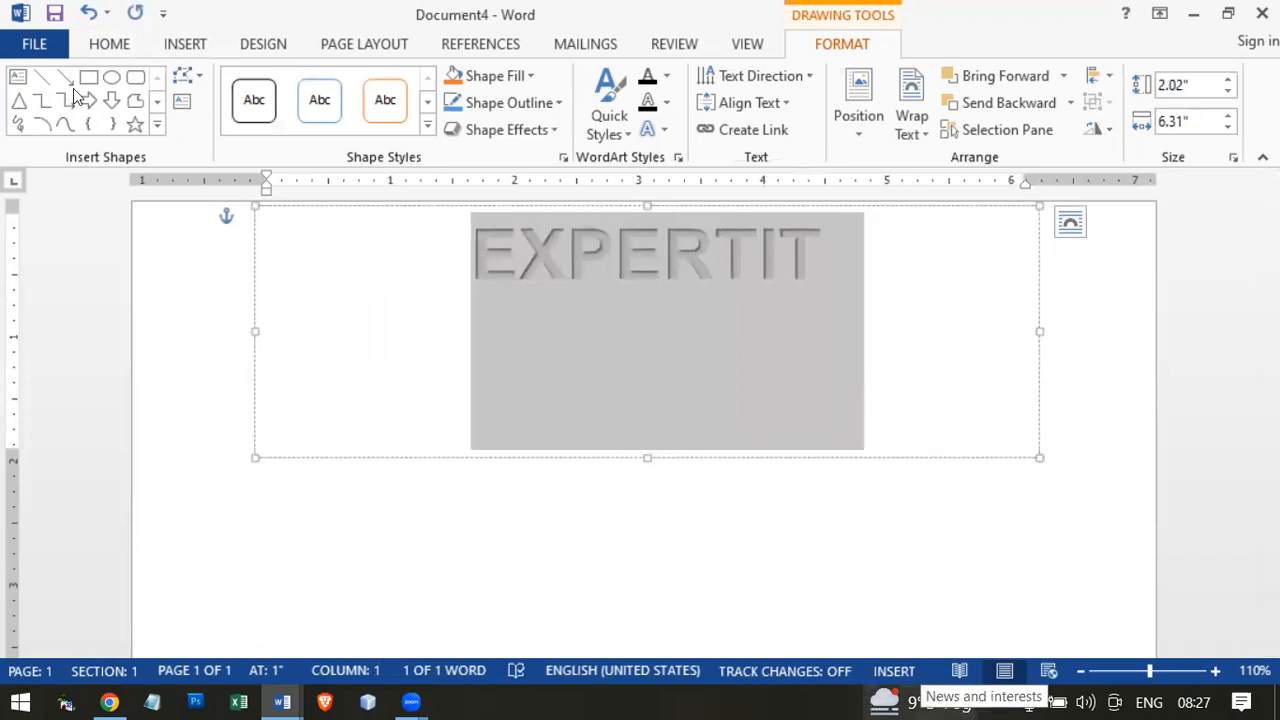
pyautogui.hotkey('alt', 'h')
pyautogui.click(264, 86)
pyautogui.click(264, 86)
pyautogui.click(264, 86)
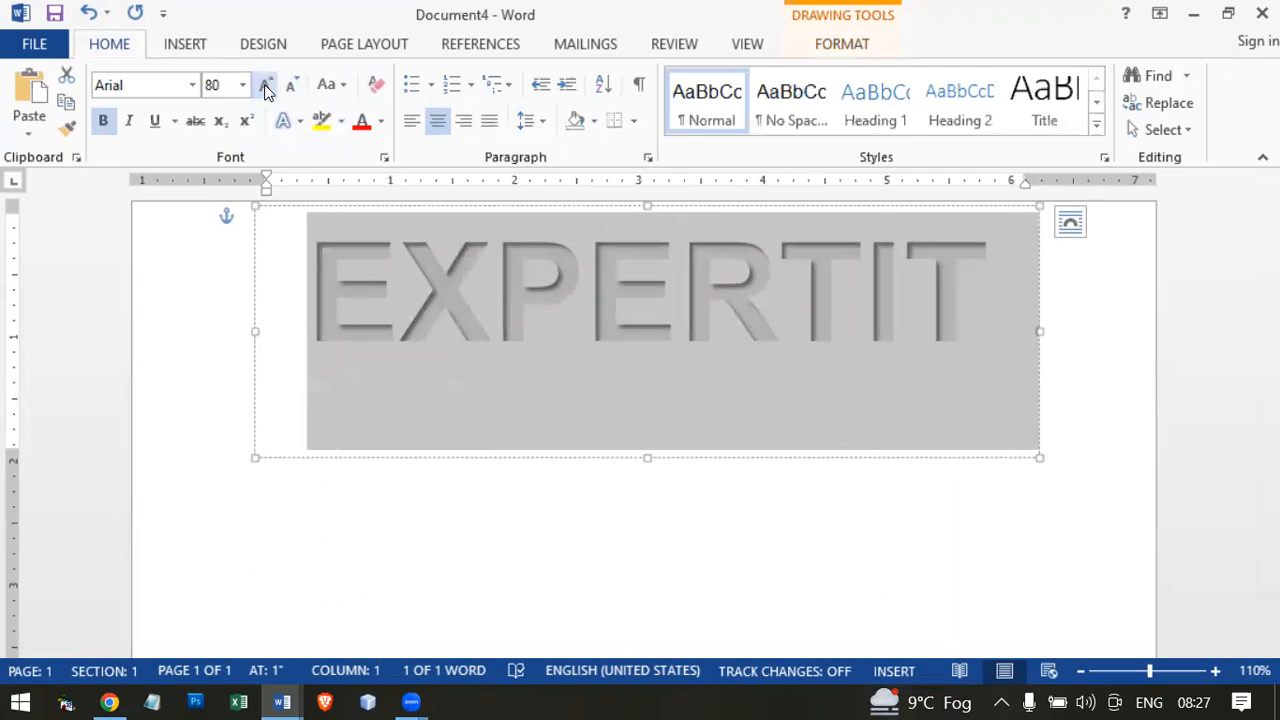
pyautogui.click(264, 84)
pyautogui.click(294, 86)
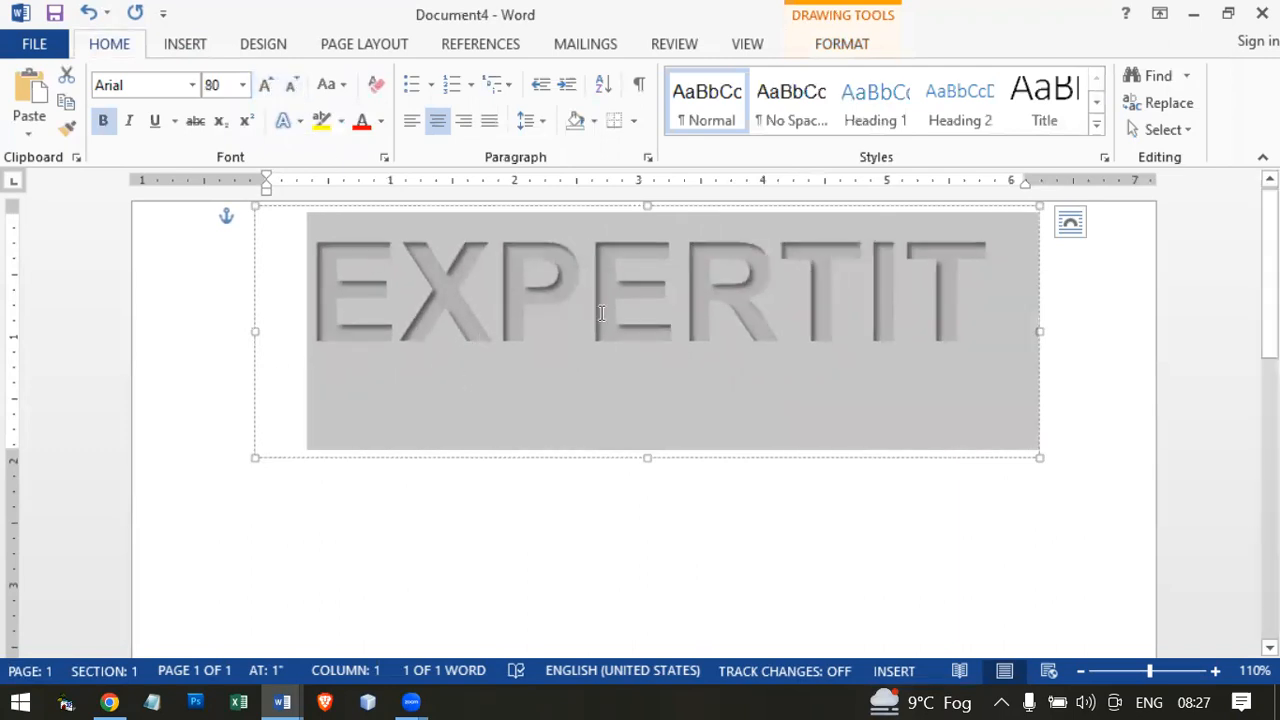
# Reduce the height of the EXPERTIT WordArt box to about 1.52".
pyautogui.click(534, 345)
pyautogui.moveTo(647, 457); pyautogui.dragTo(651, 394)
pyautogui.click(600, 520)
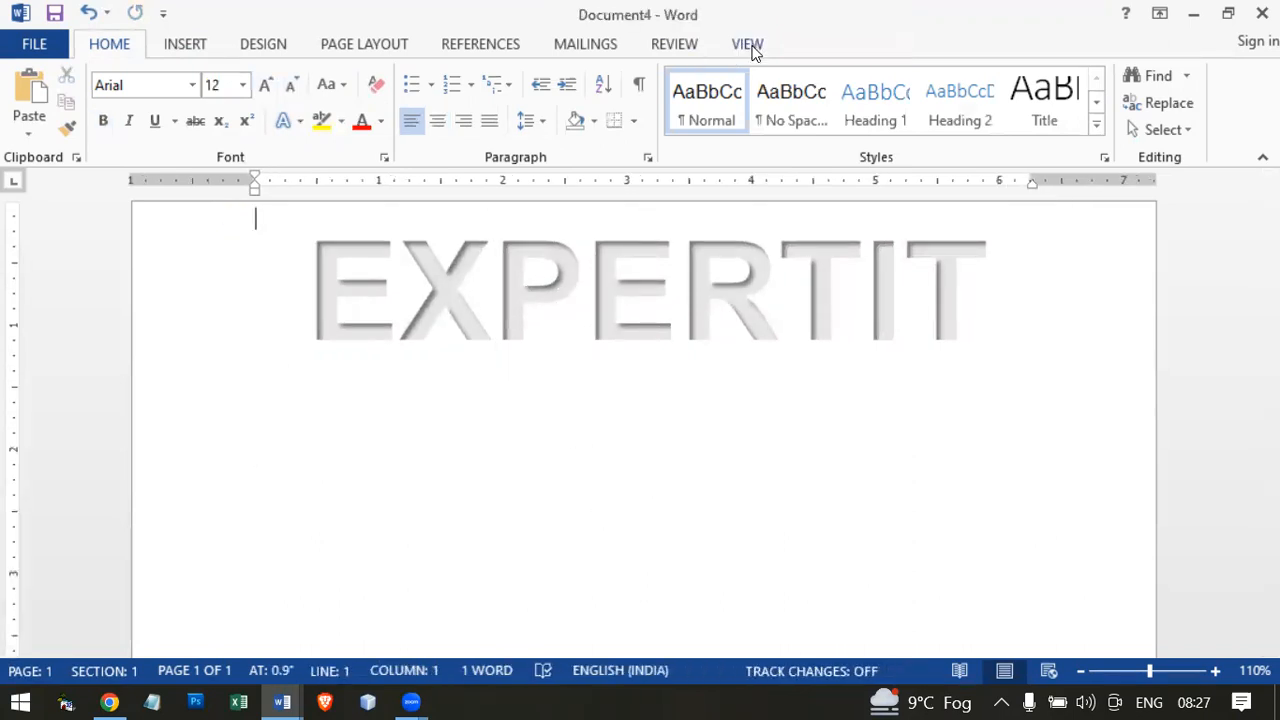
# Select the EXPERTIT WordArt and preview the available shape styles on it without applying any.
pyautogui.click(589, 298)
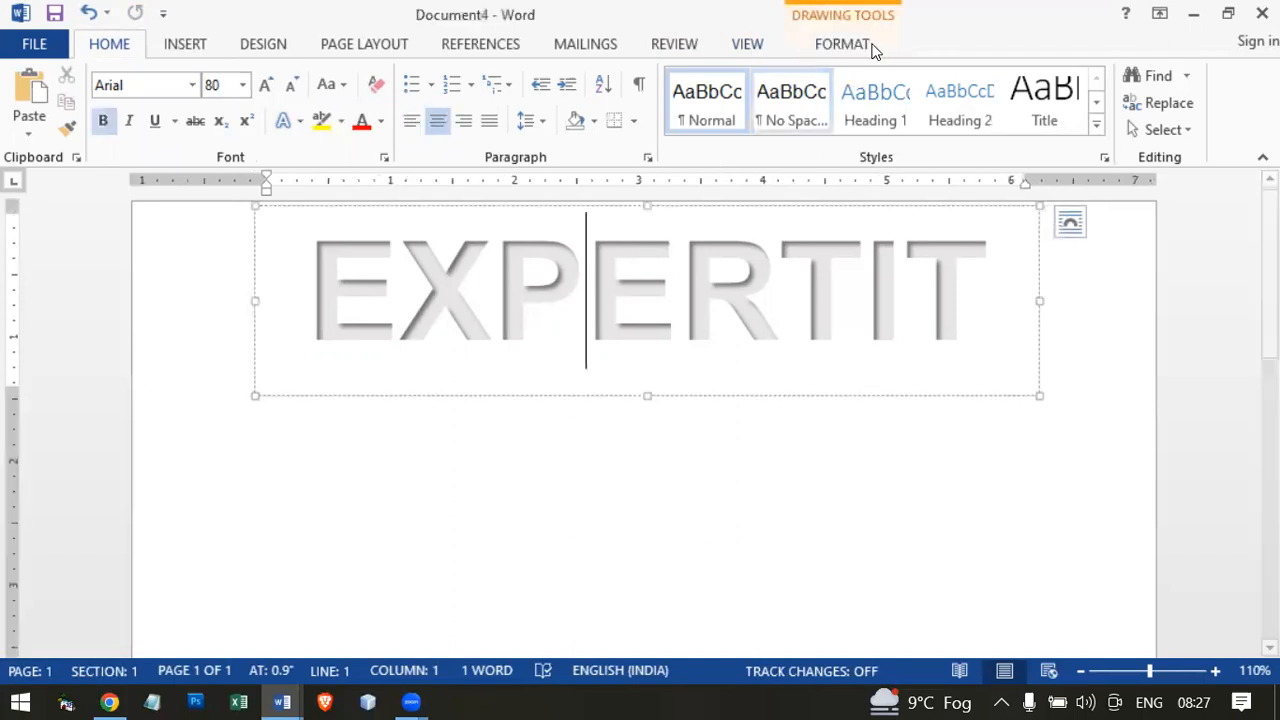
pyautogui.click(555, 532)
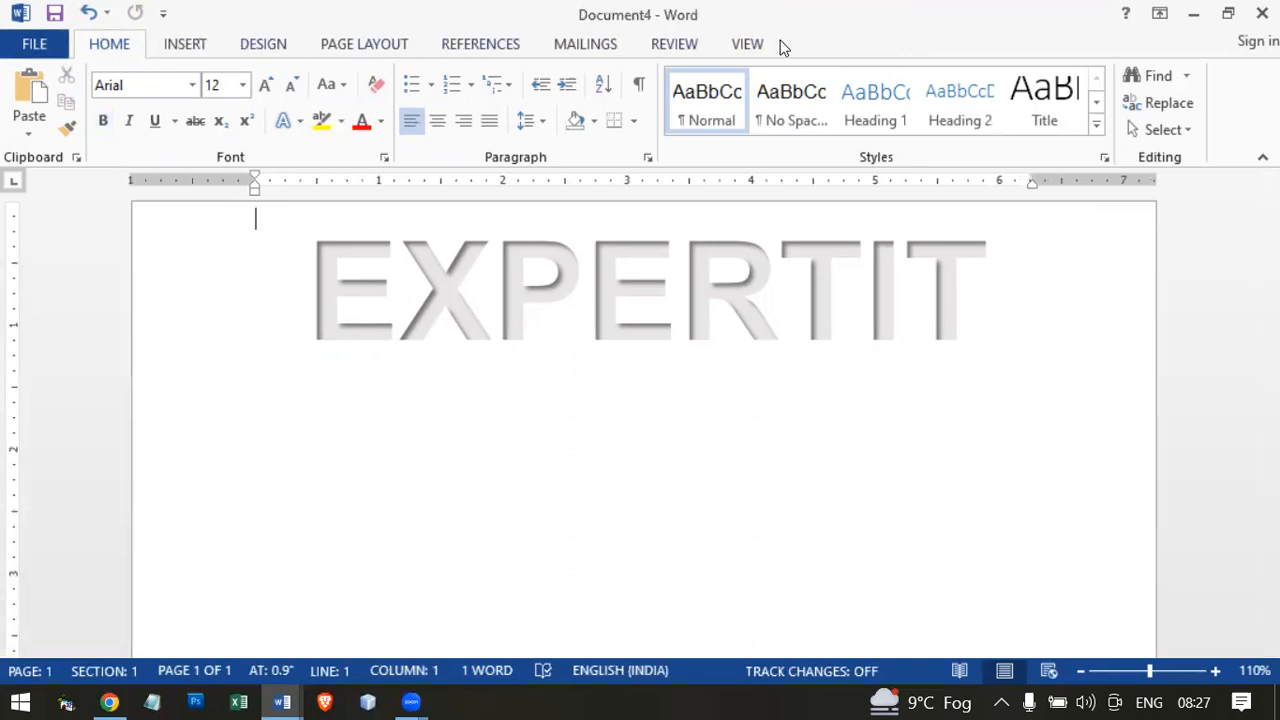
pyautogui.click(580, 298)
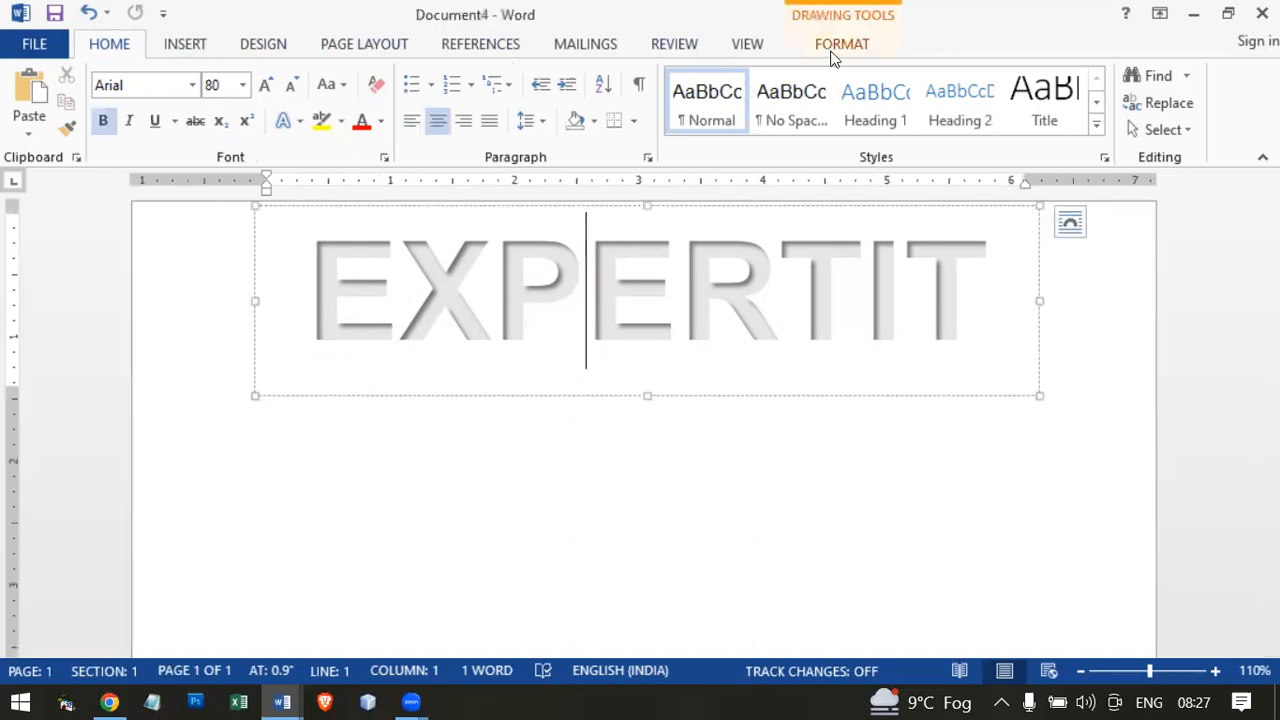
pyautogui.click(872, 46)
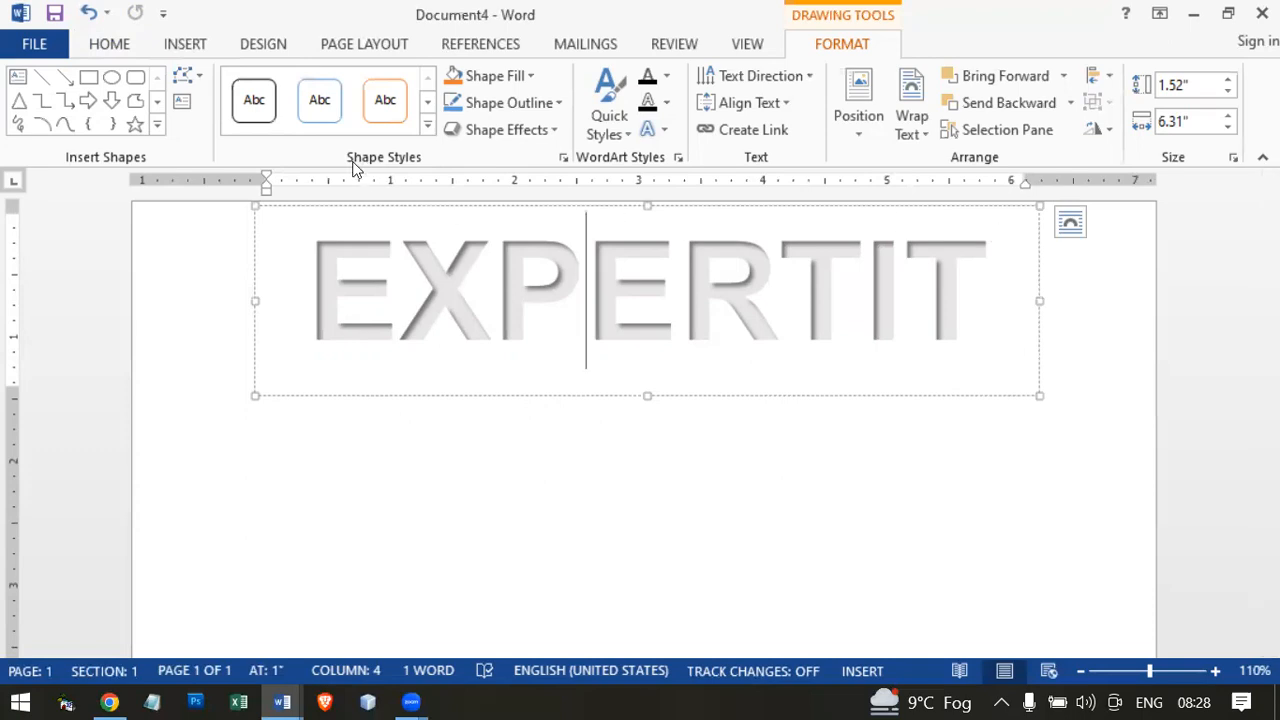
pyautogui.click(428, 130)
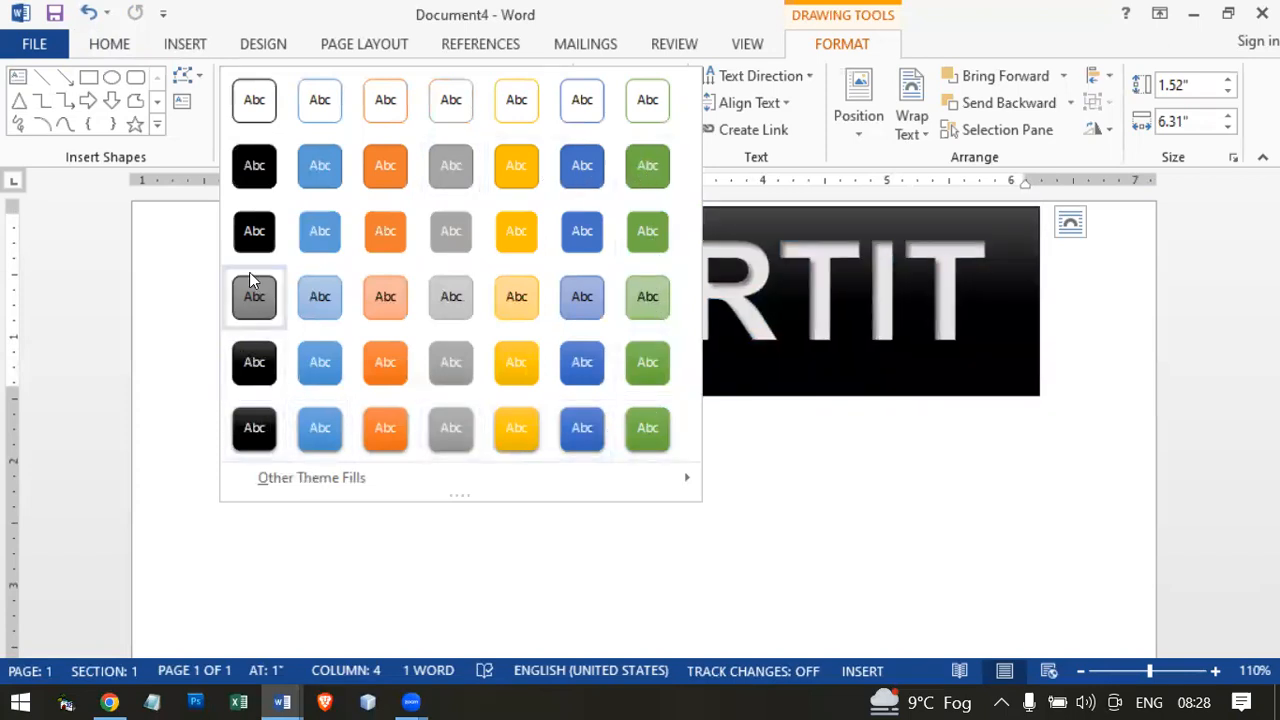
pyautogui.click(965, 372)
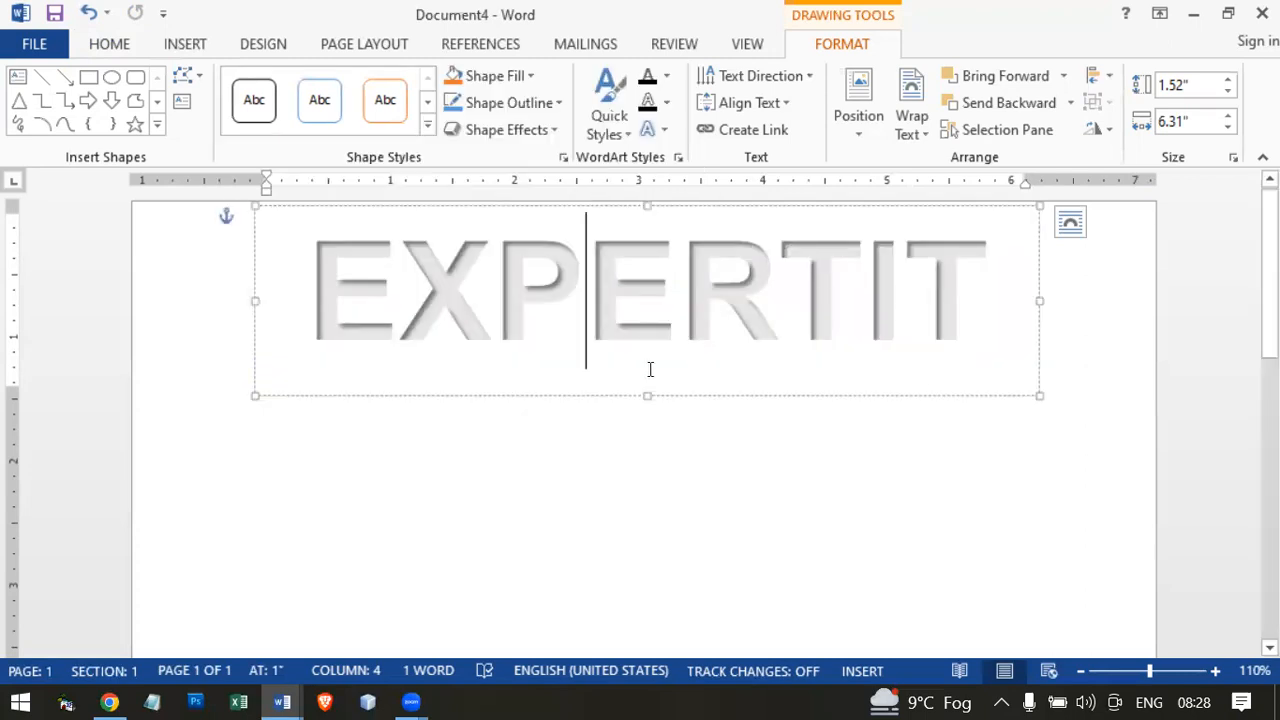
# Preview gradient and texture fills on the EXPERTIT WordArt box, then fill it with the misty flowering-tree picture from the Pictures folder.
pyautogui.click(527, 77)
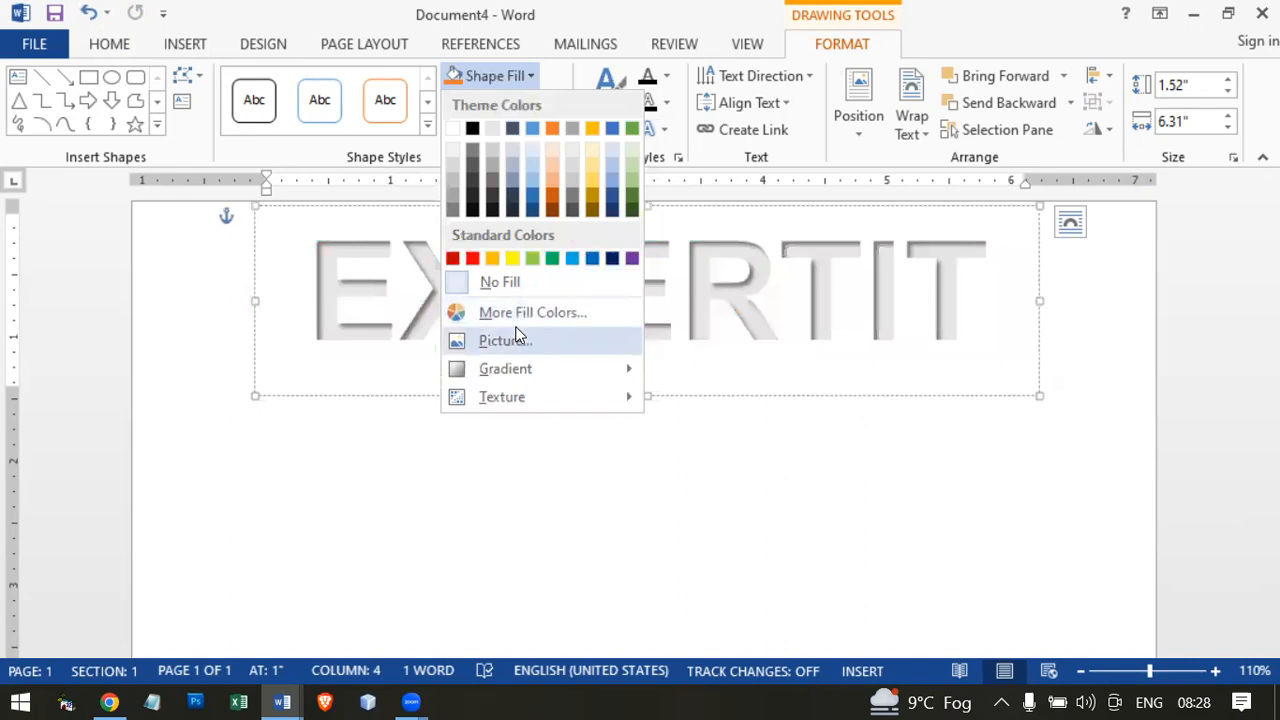
pyautogui.moveTo(519, 373)
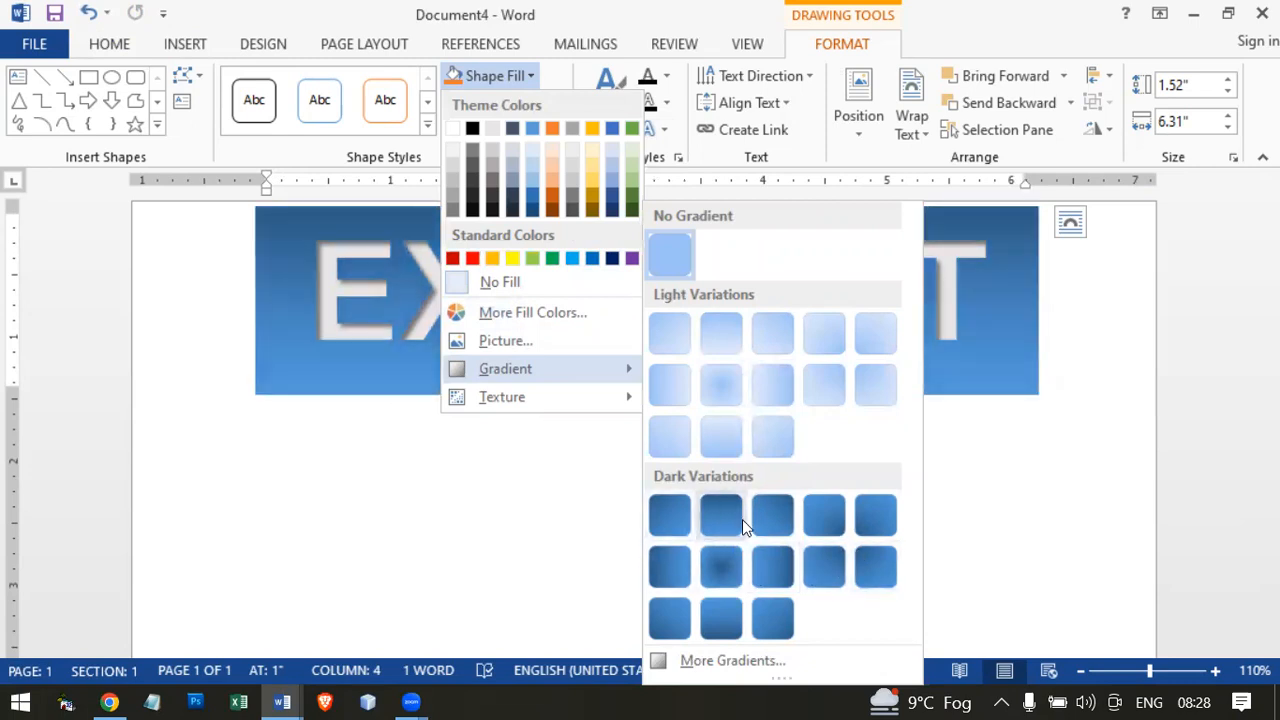
pyautogui.moveTo(553, 396)
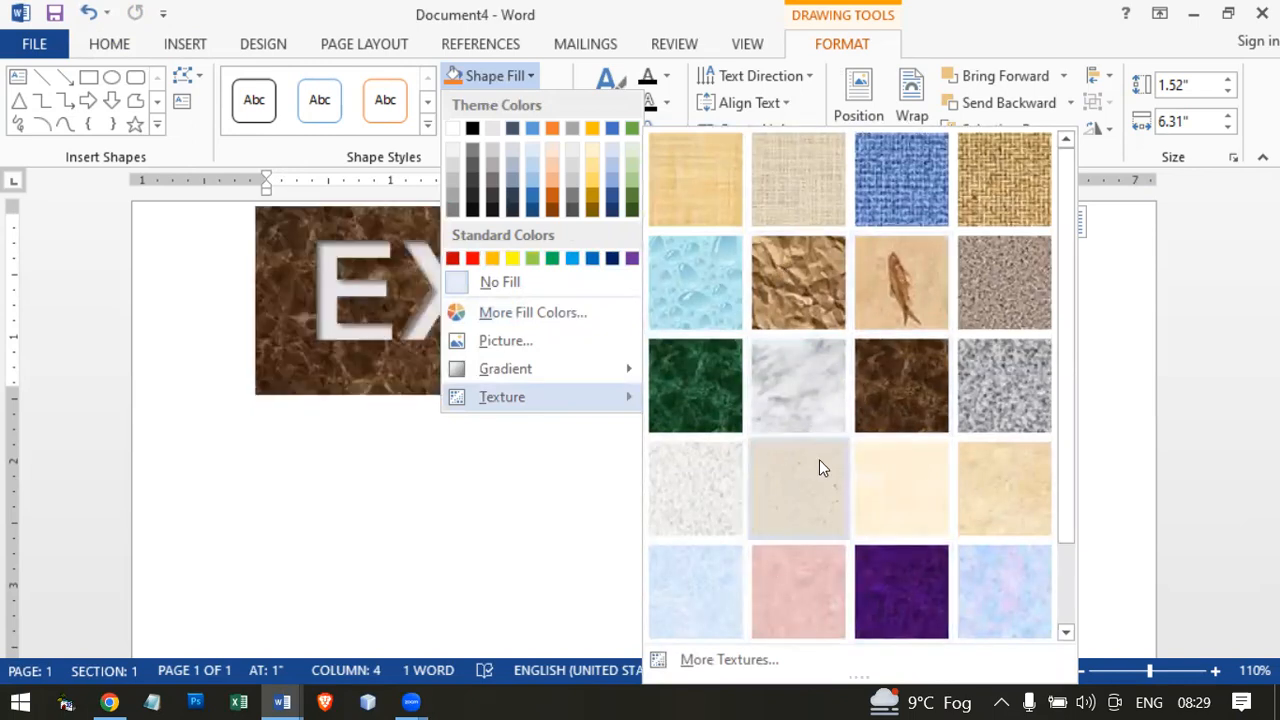
pyautogui.click(506, 343)
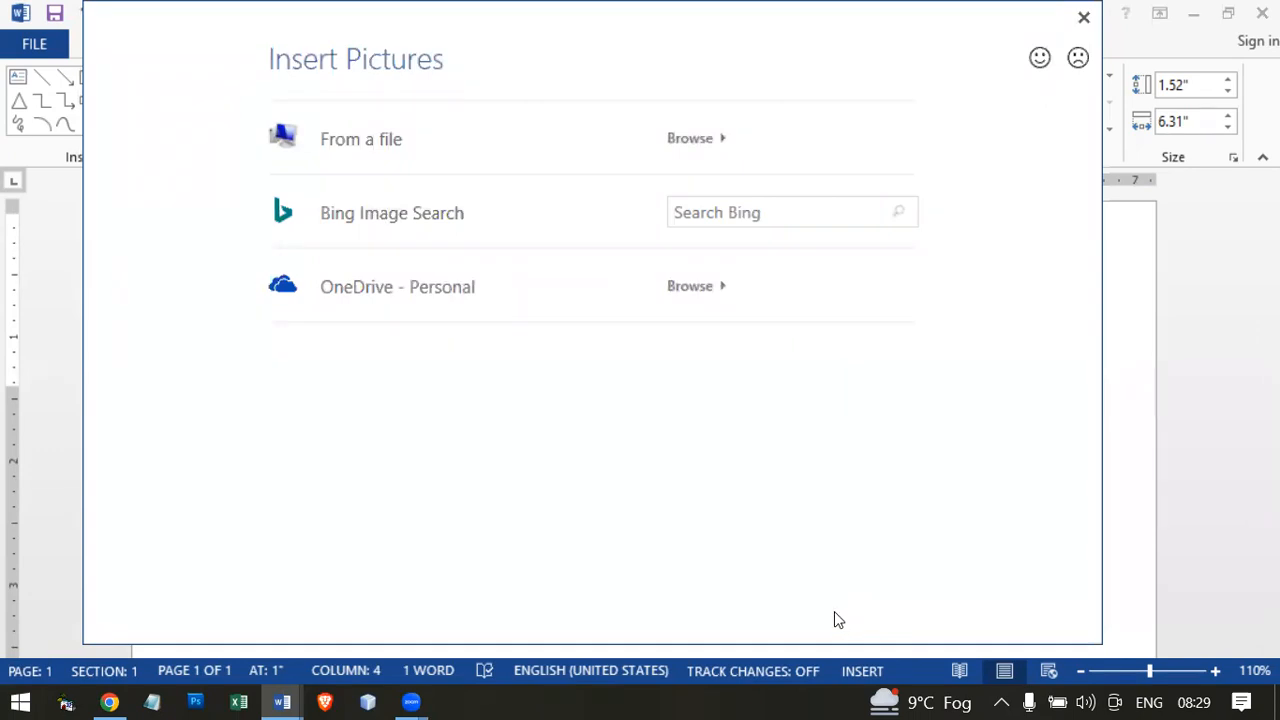
pyautogui.click(697, 138)
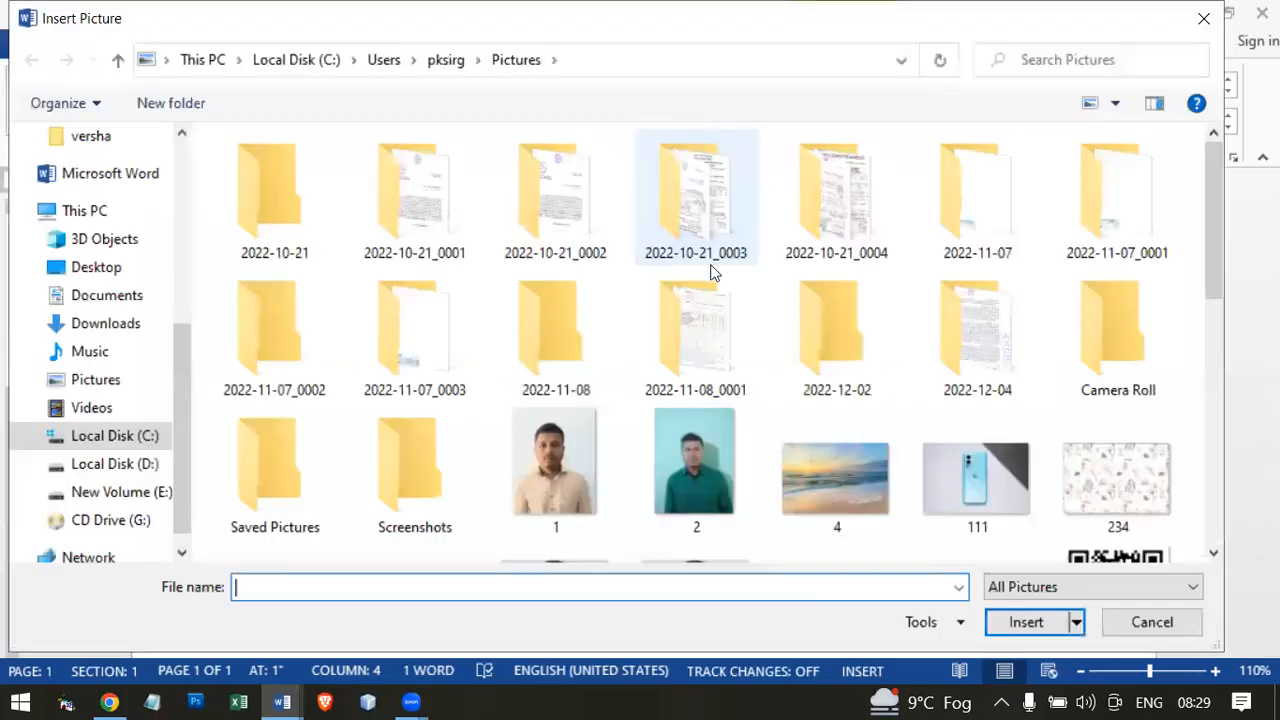
pyautogui.moveTo(1211, 191); pyautogui.dragTo(1238, 446)
pyautogui.click(559, 372)
pyautogui.doubleClick(559, 372)
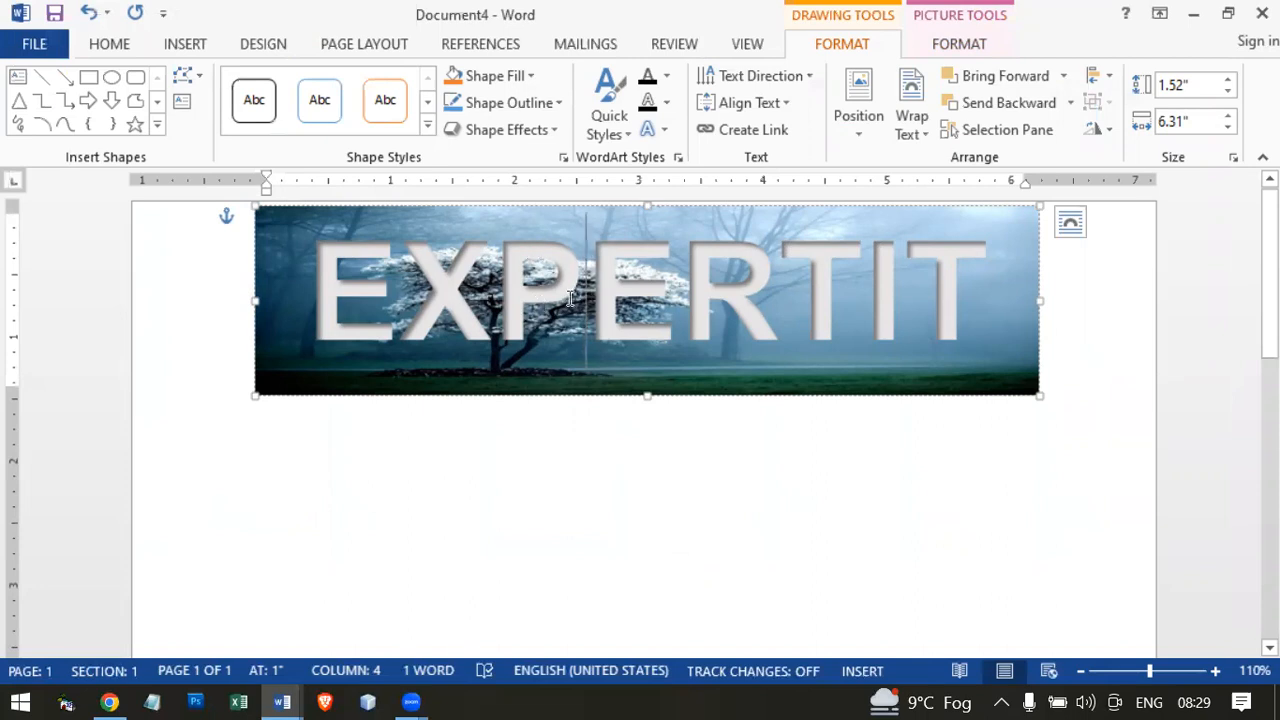
# Give the WordArt box a 1½ pt outline with the Dash line style.
pyautogui.click(519, 101)
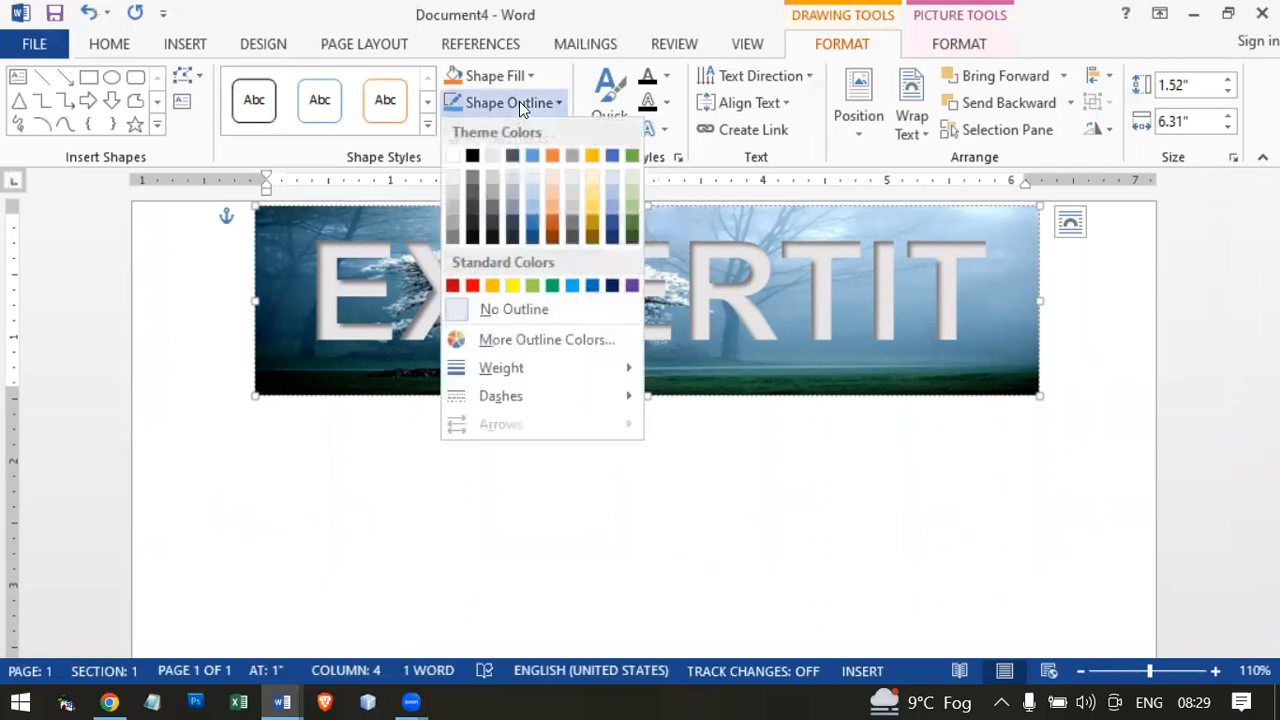
pyautogui.moveTo(590, 368)
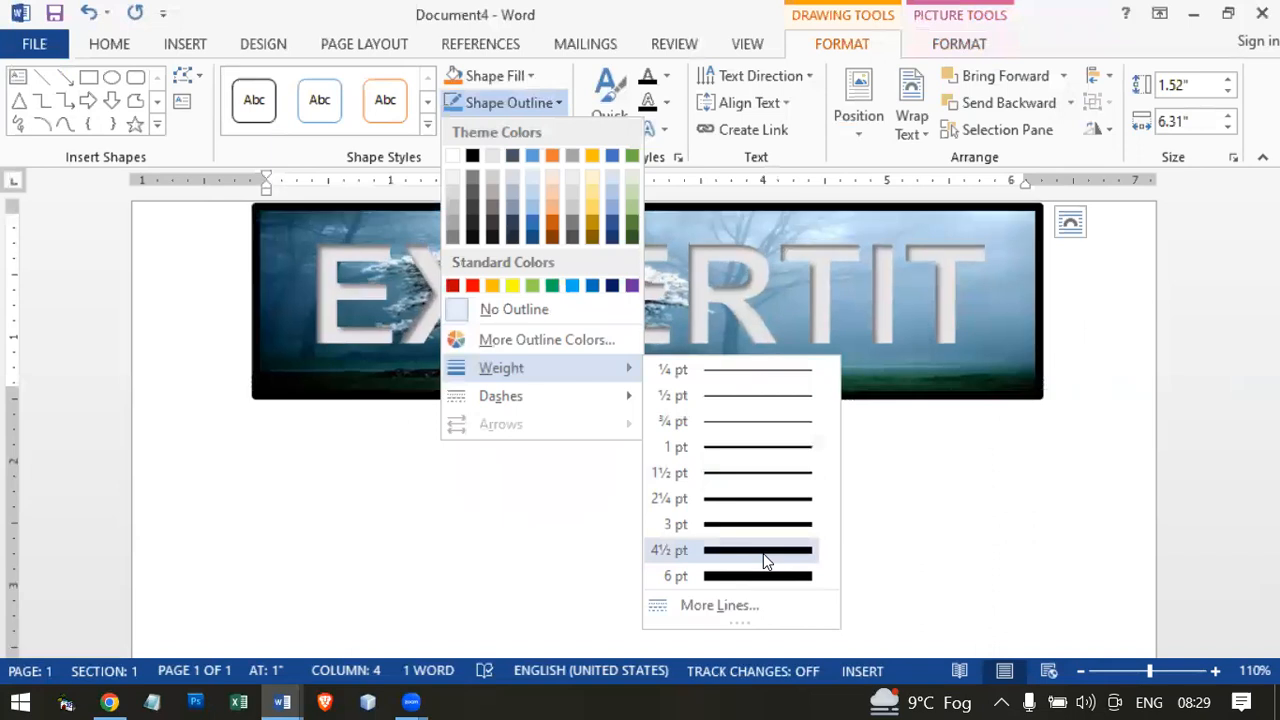
pyautogui.click(757, 478)
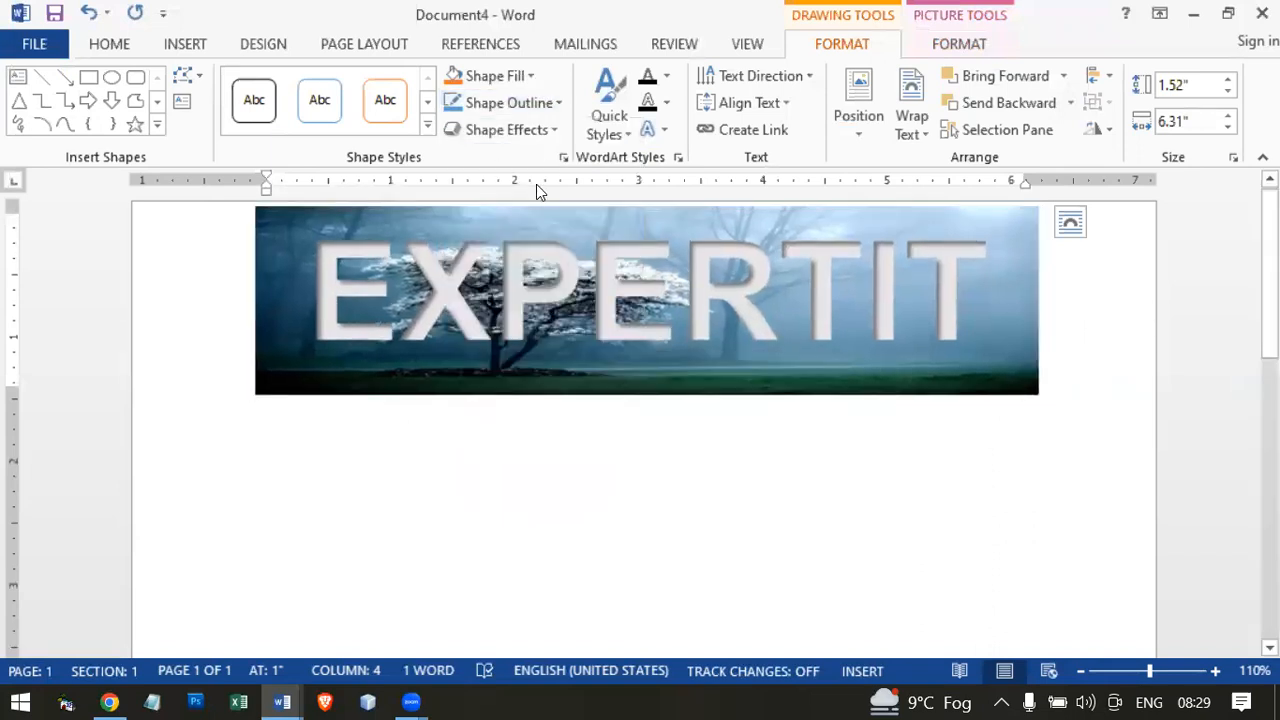
pyautogui.click(510, 104)
pyautogui.moveTo(600, 400)
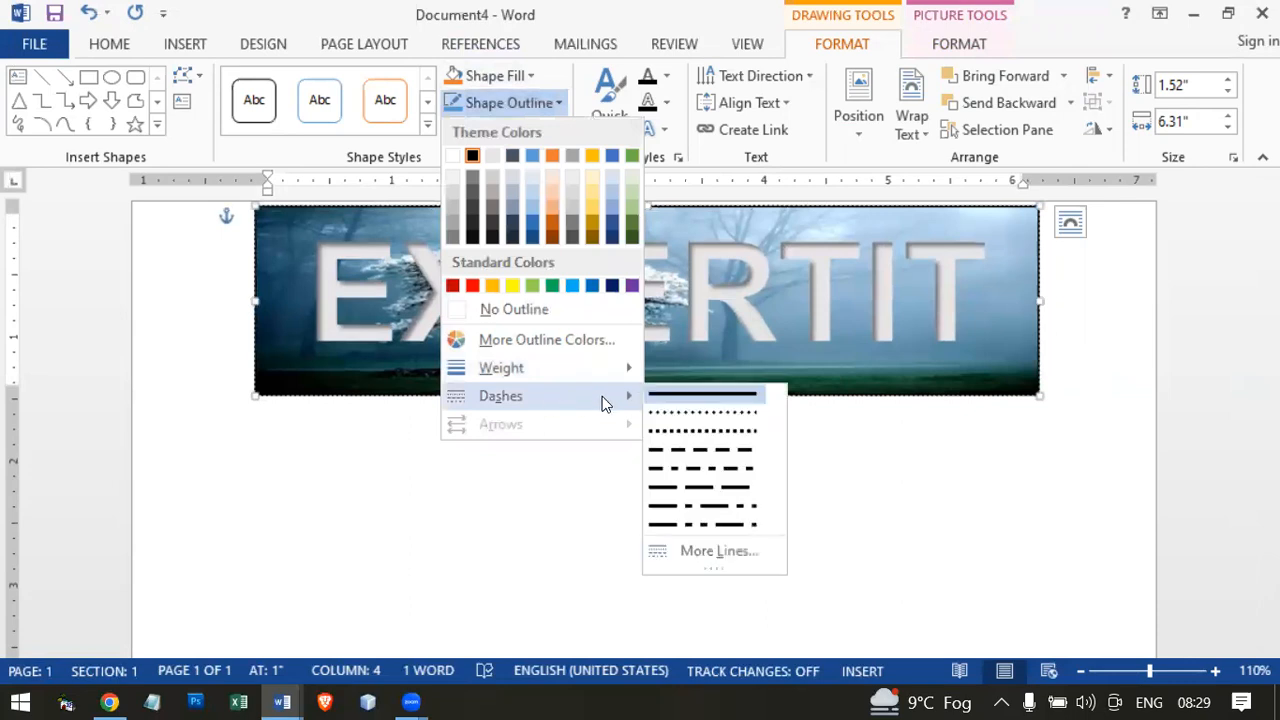
pyautogui.click(707, 450)
# Colour the WordArt box's dashed outline red and set its weight to 3 pt.
pyautogui.click(558, 102)
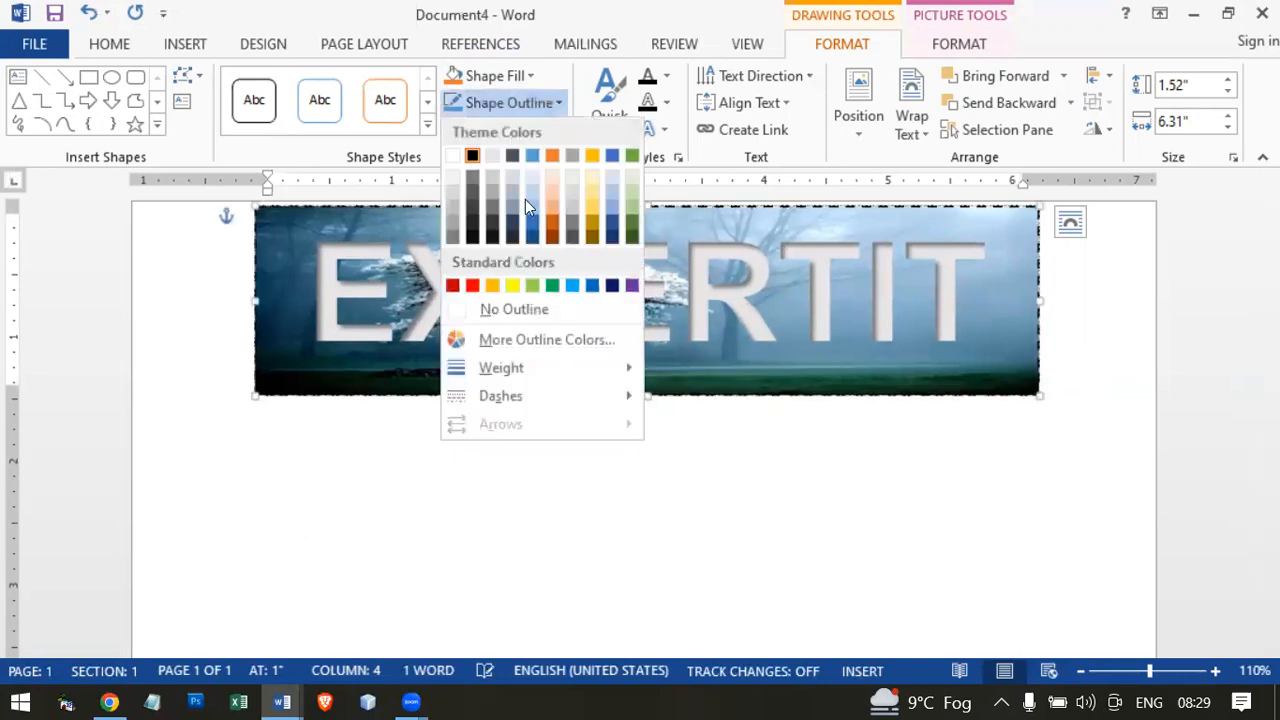
pyautogui.click(472, 286)
pyautogui.click(495, 103)
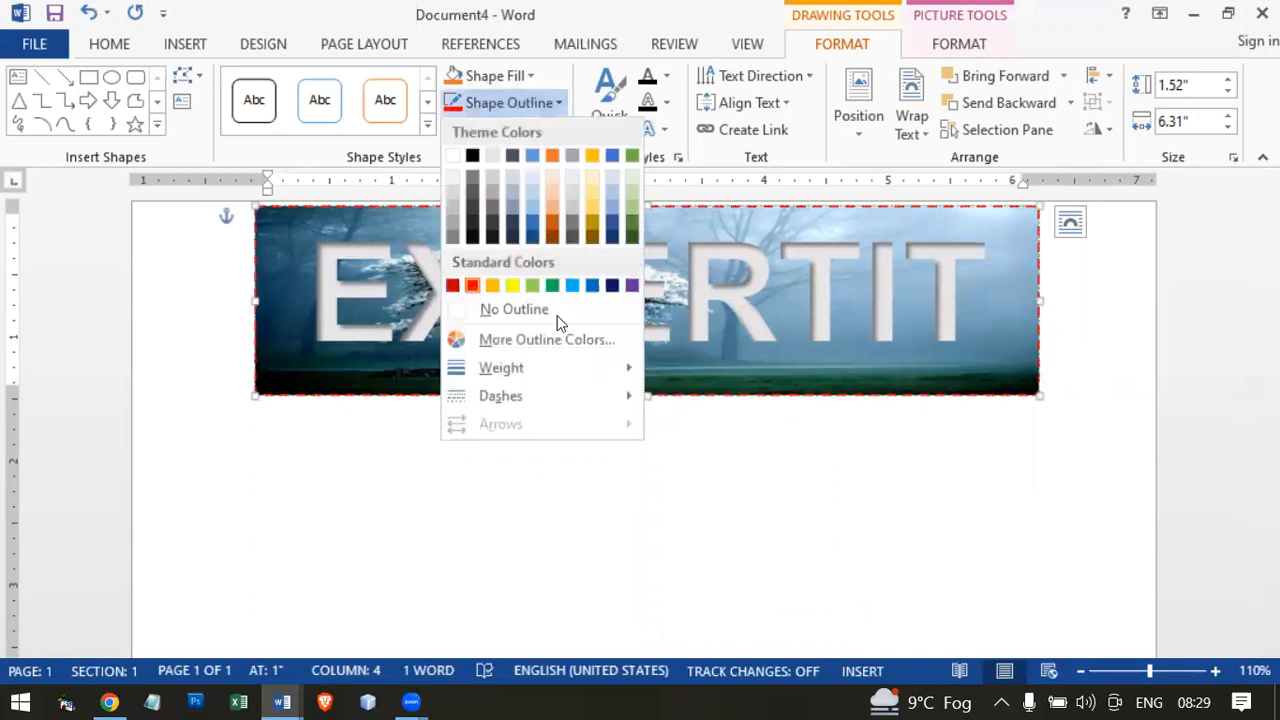
pyautogui.moveTo(570, 375)
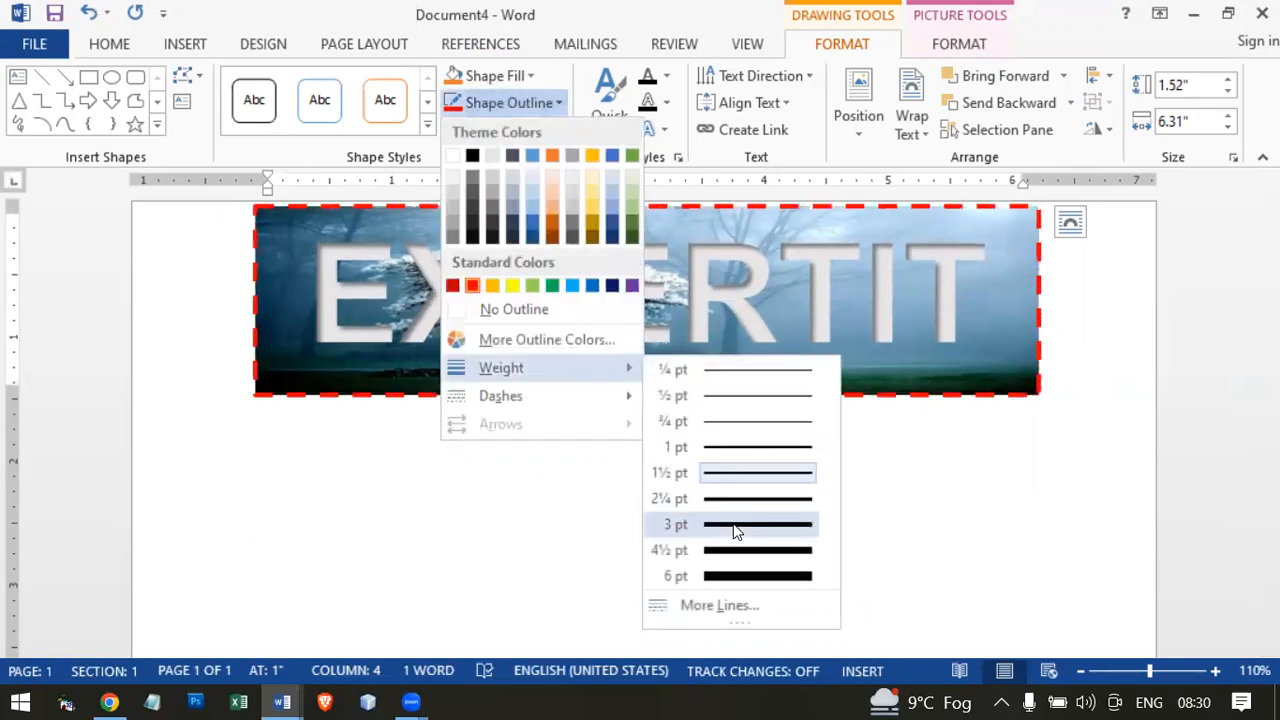
pyautogui.click(734, 526)
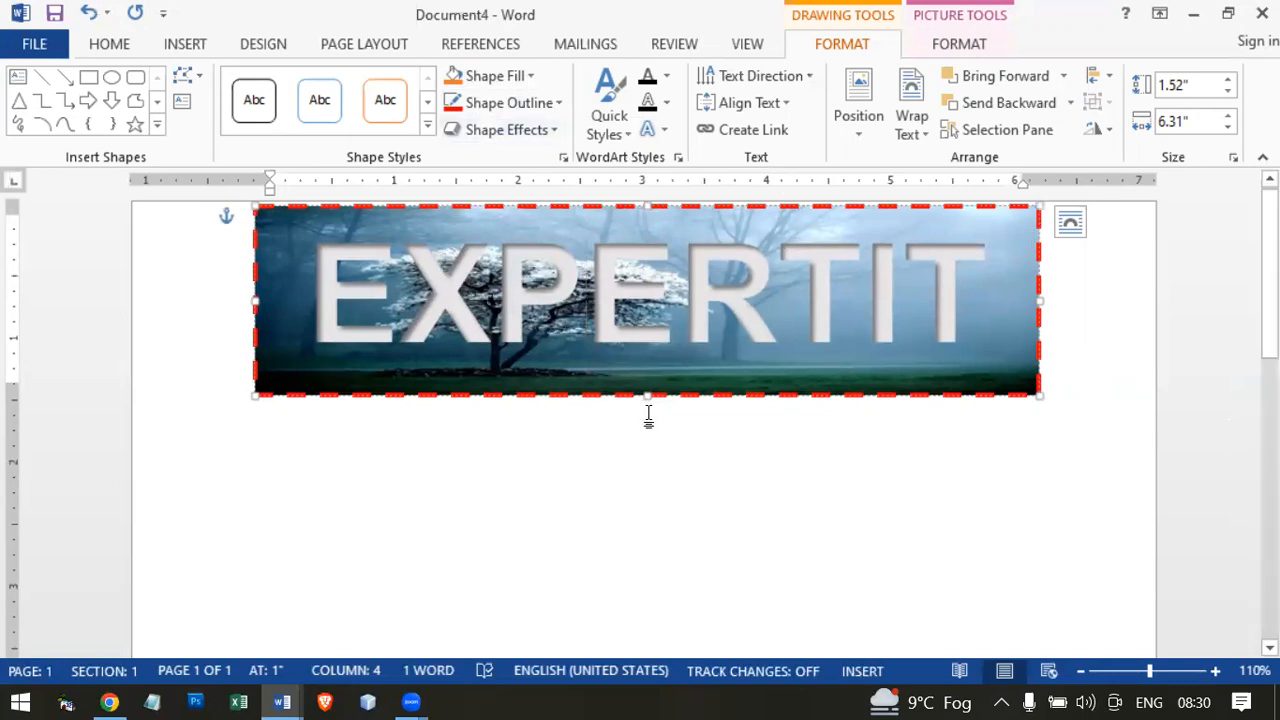
# Nudge the EXPERTIT WordArt box slightly down the page.
pyautogui.press('Down')
pyautogui.press('Down')
pyautogui.press('Down')
pyautogui.press('Down')
pyautogui.press('Down')
pyautogui.press('Down')
pyautogui.press('Down')
pyautogui.press('Down')
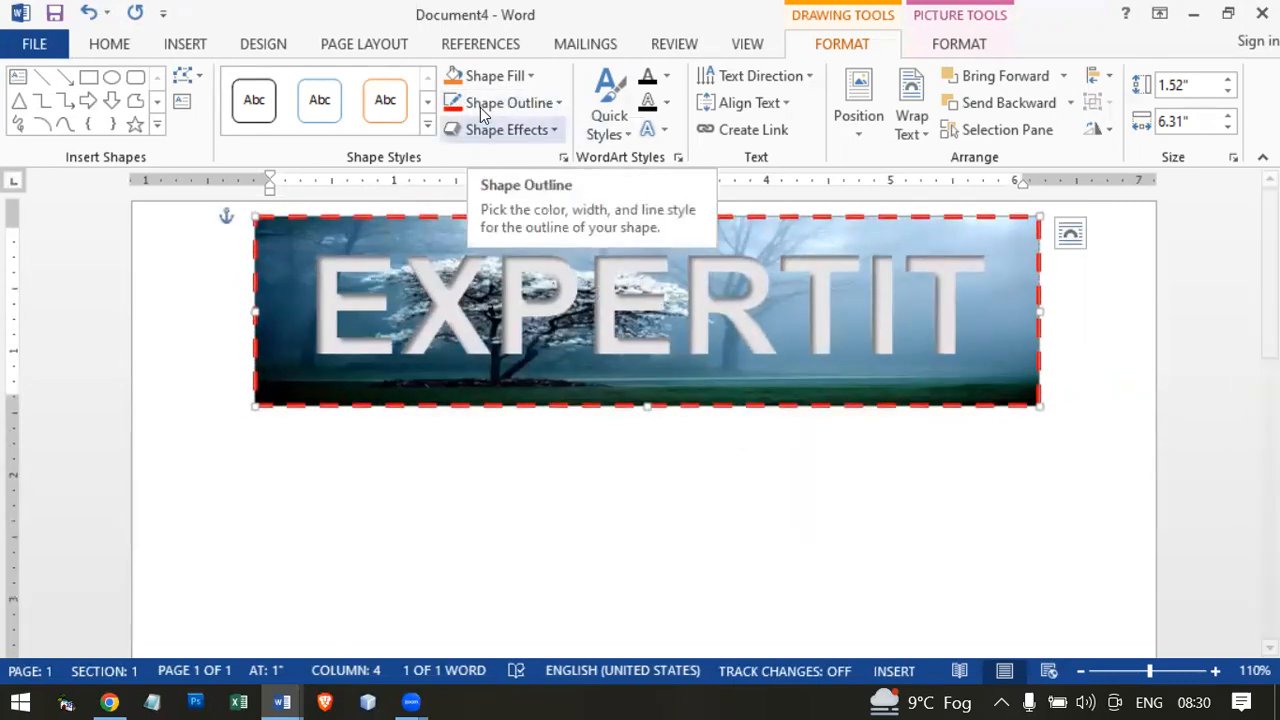
pyautogui.click(532, 106)
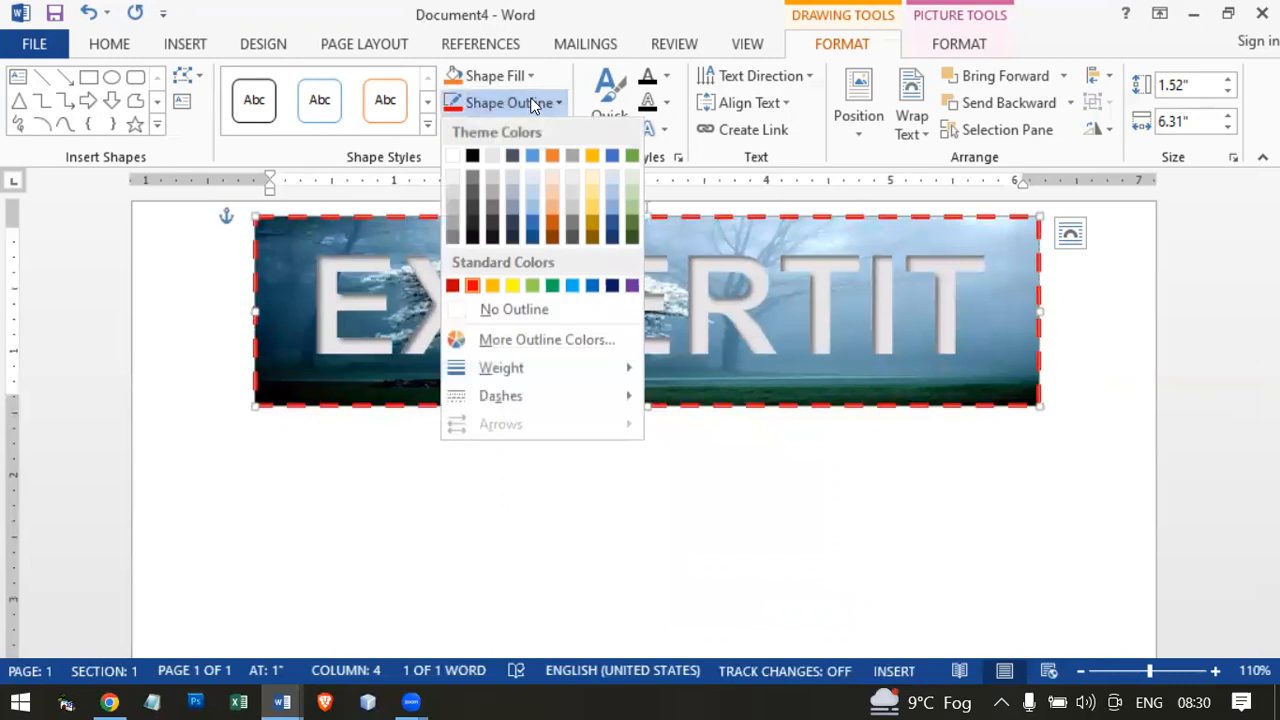
pyautogui.click(530, 103)
# Try the fourth and third presets in the last row of the preset shape effects on the WordArt box.
pyautogui.click(518, 130)
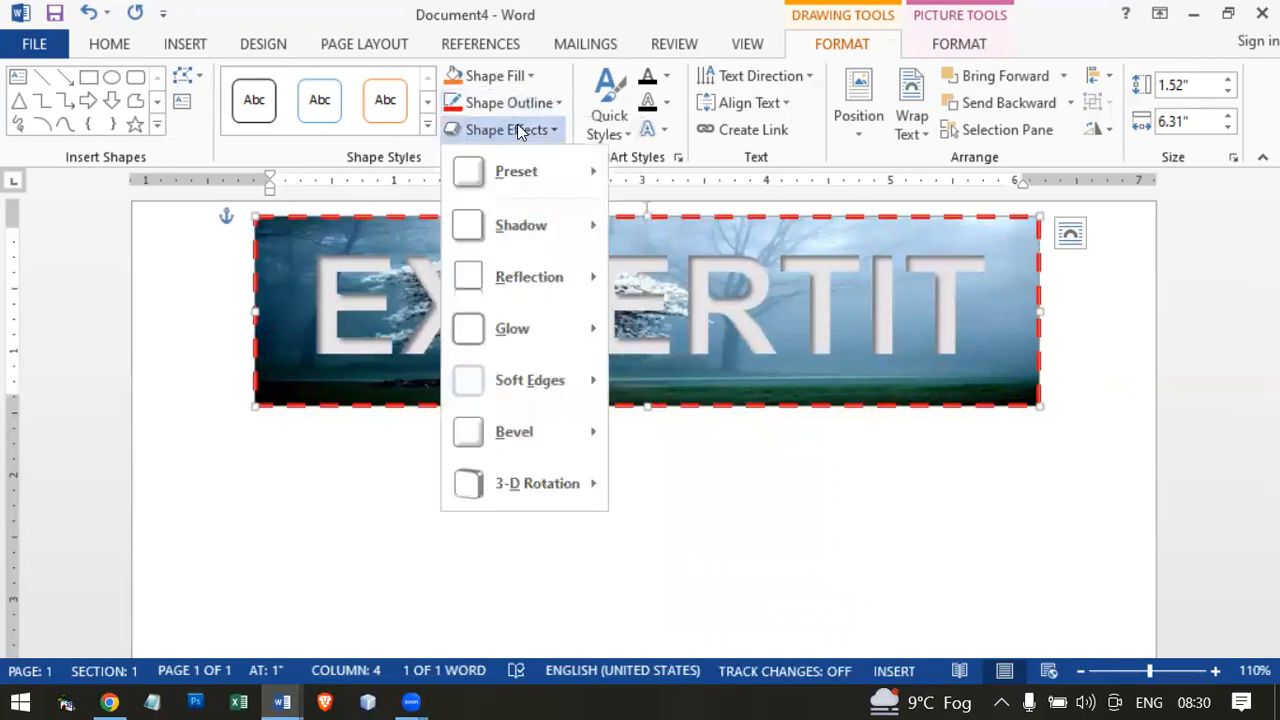
pyautogui.moveTo(547, 173)
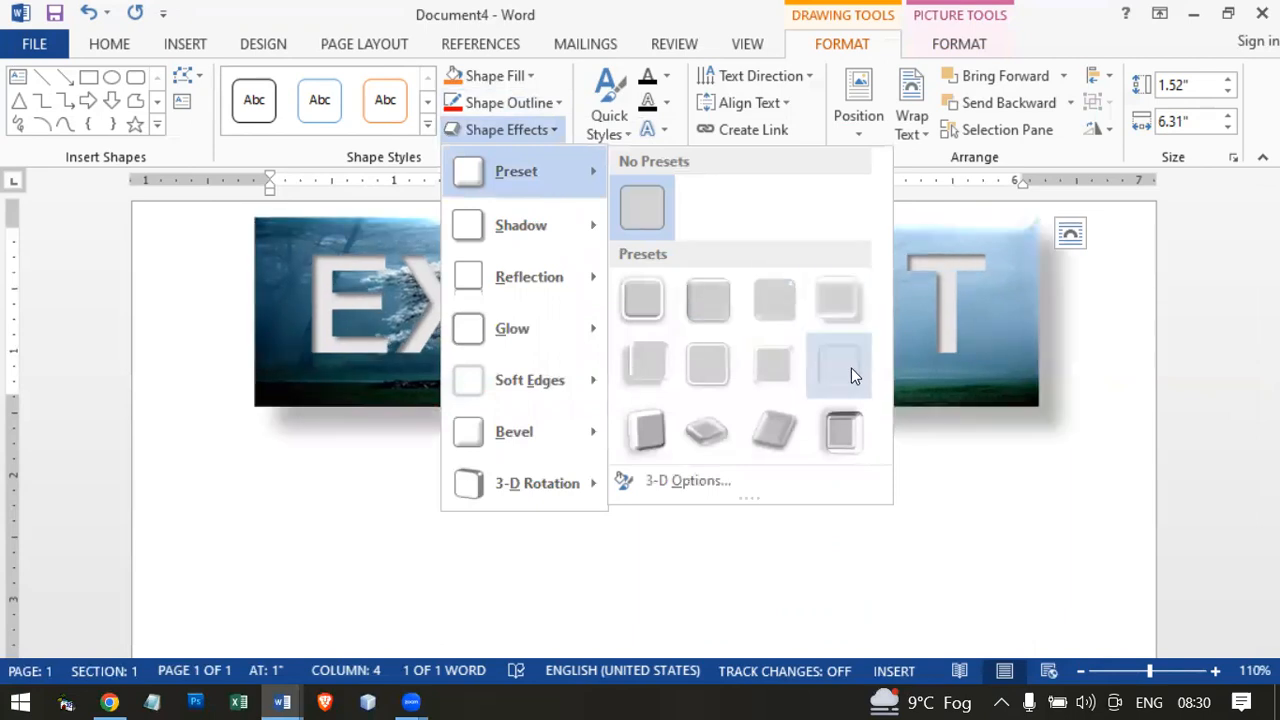
pyautogui.click(843, 432)
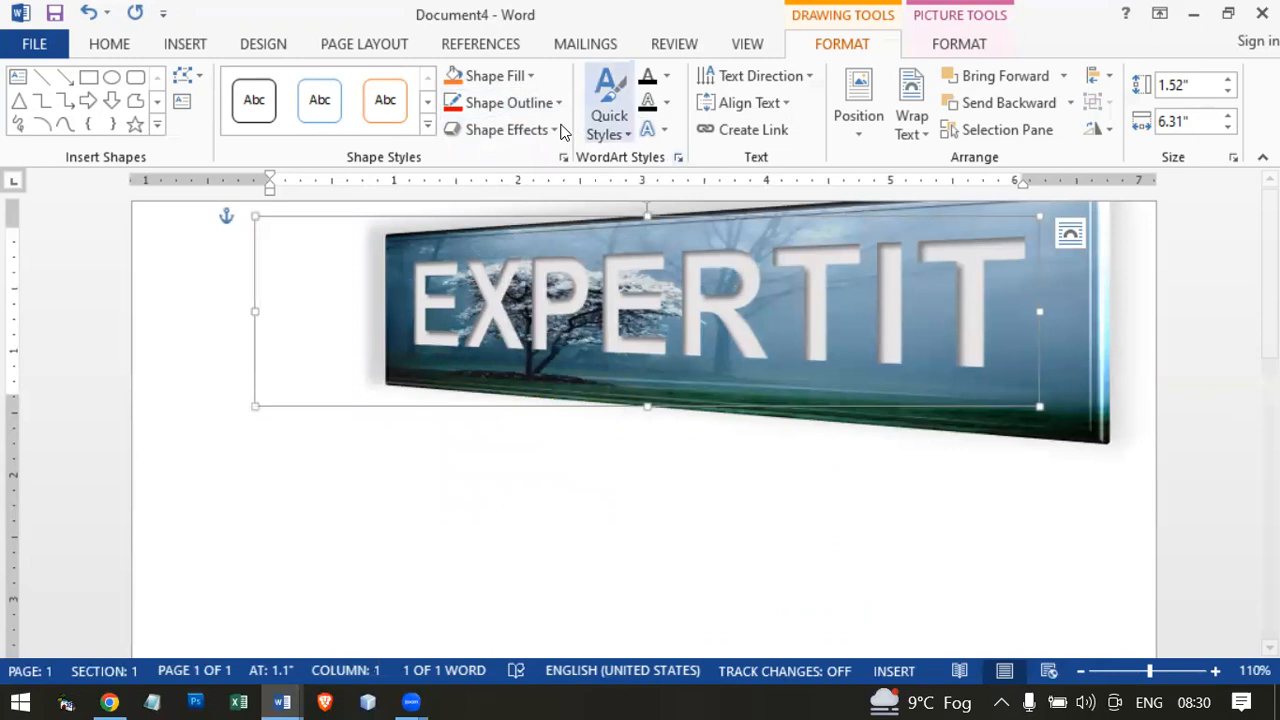
pyautogui.click(500, 130)
pyautogui.moveTo(557, 195)
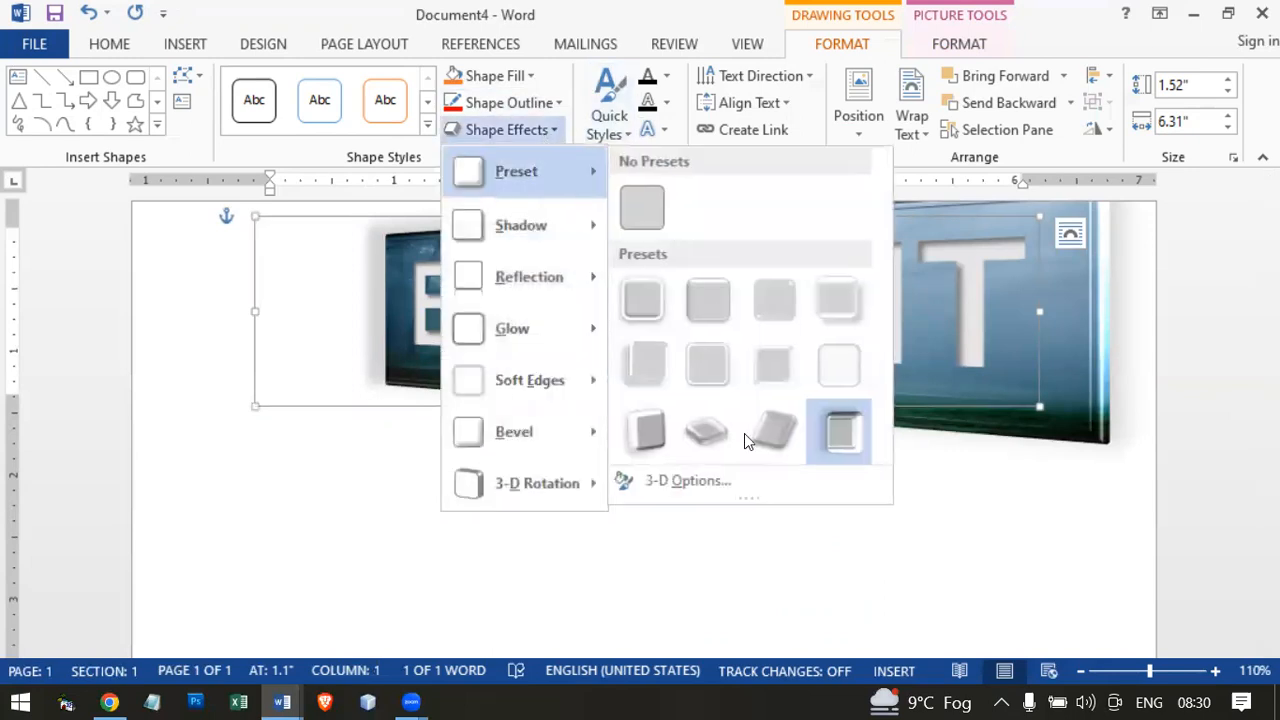
pyautogui.click(775, 428)
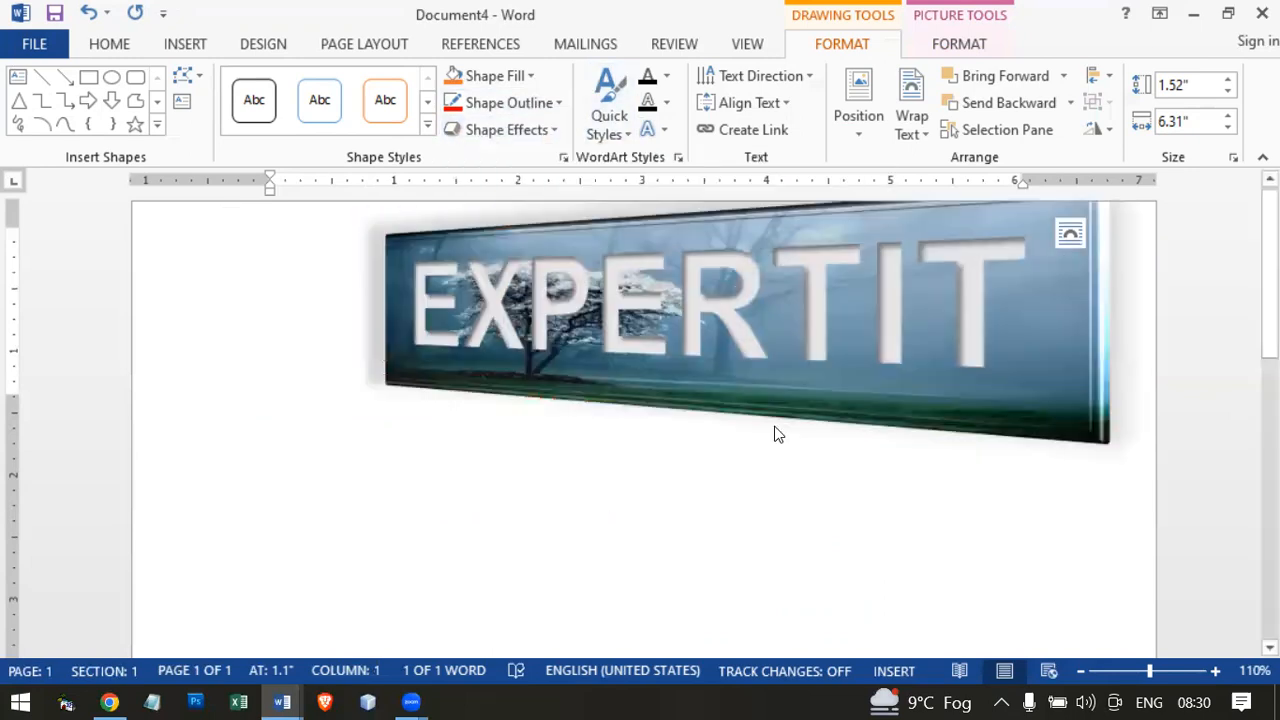
# Try the second preset in the last row on the WordArt box, then remove the preset effect with No Presets.
pyautogui.click(540, 130)
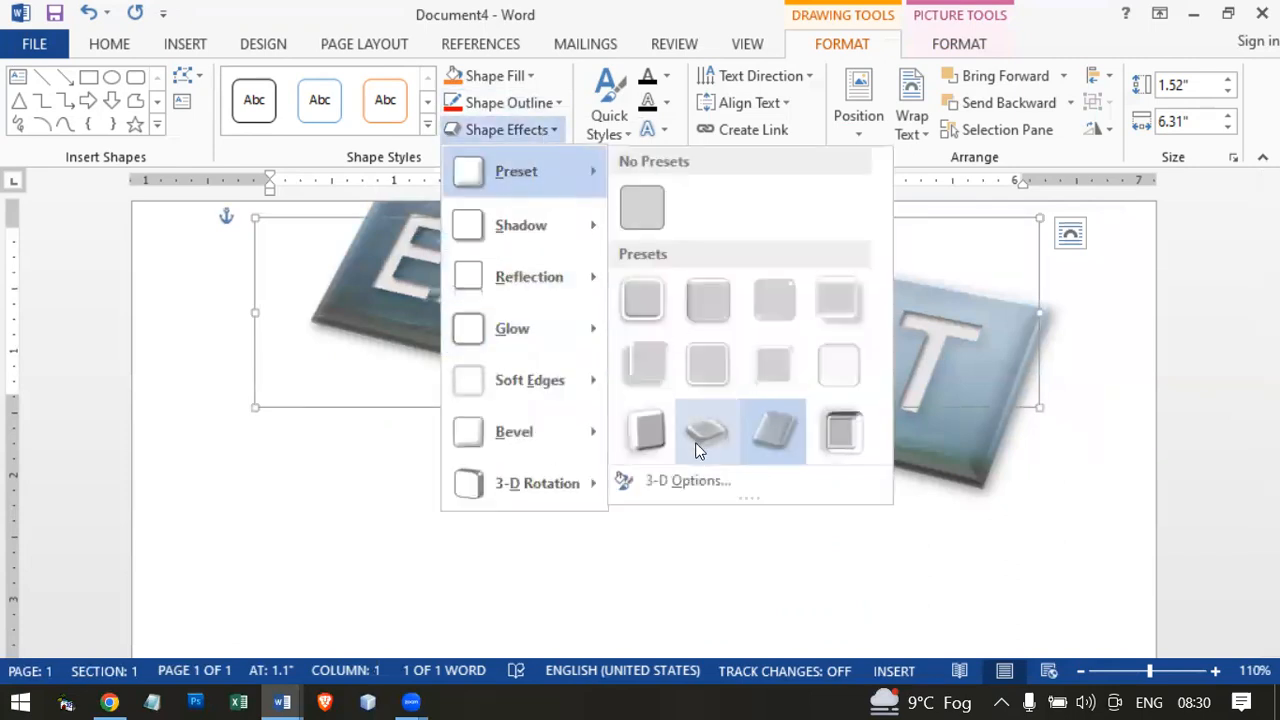
pyautogui.click(742, 520)
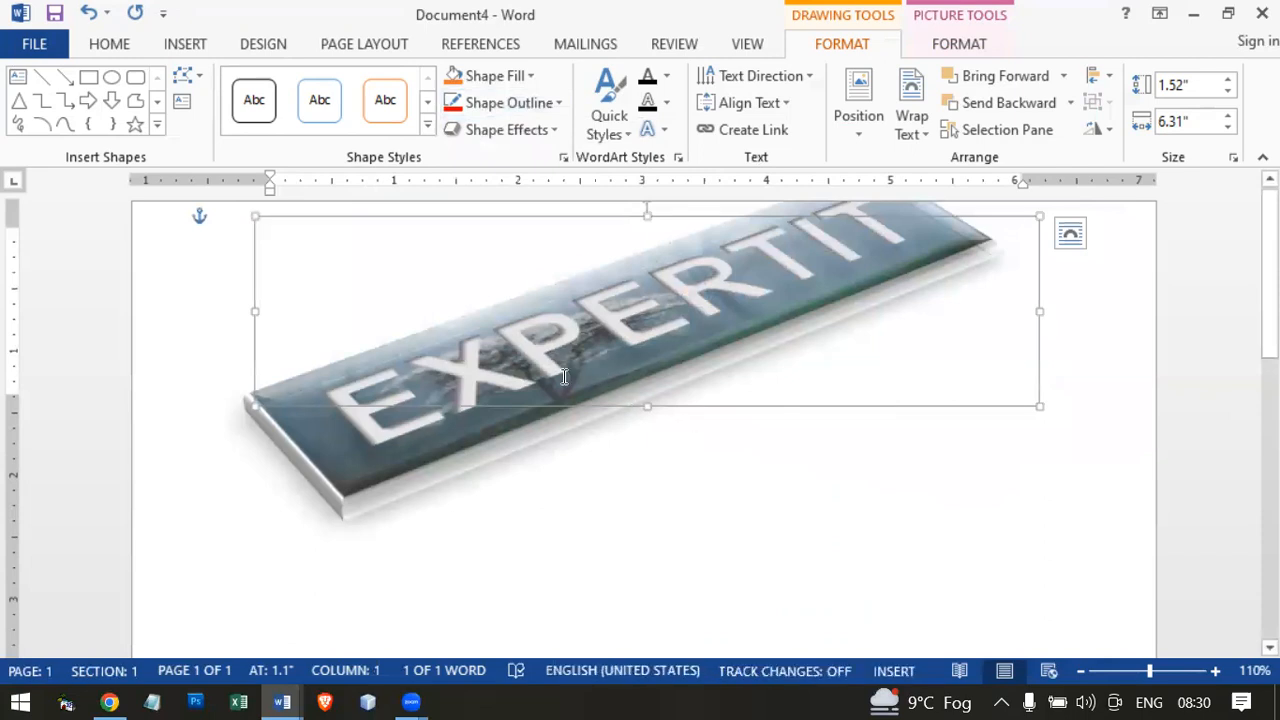
pyautogui.click(505, 130)
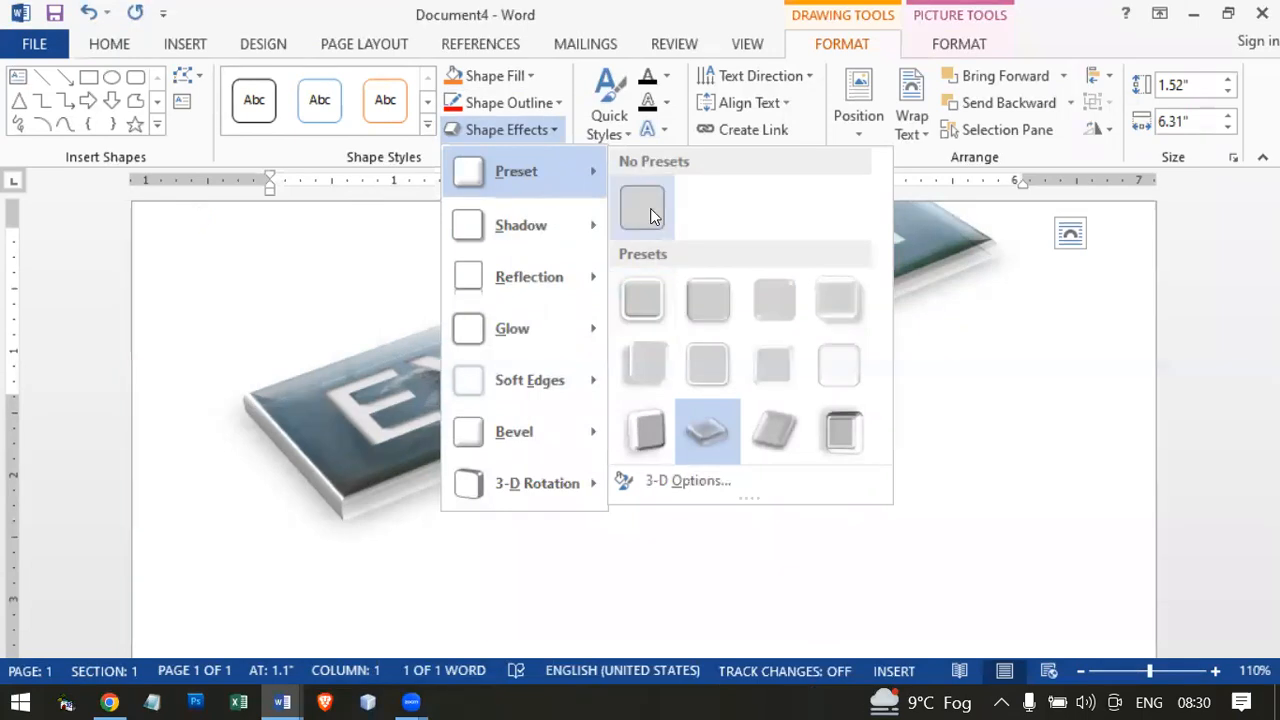
pyautogui.click(650, 212)
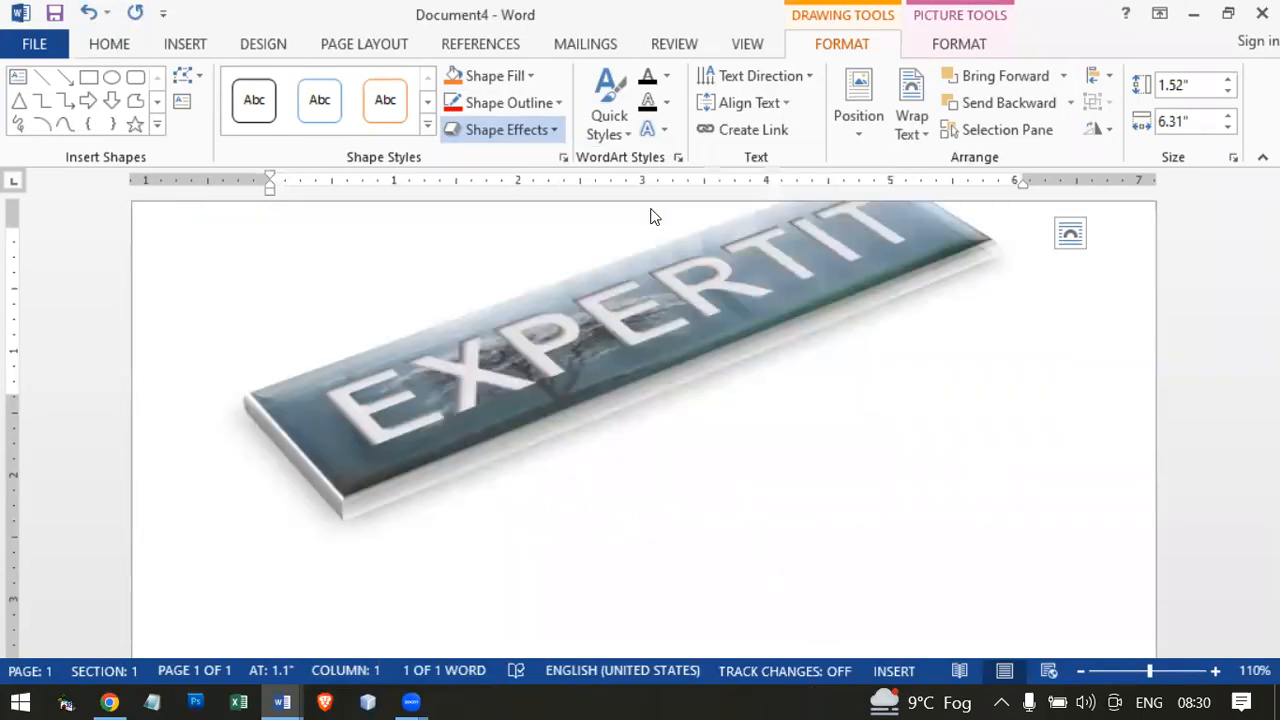
# Preview shadow, reflection and glow effects on the WordArt box, then apply 25 Point soft edges.
pyautogui.click(520, 129)
pyautogui.moveTo(540, 171)
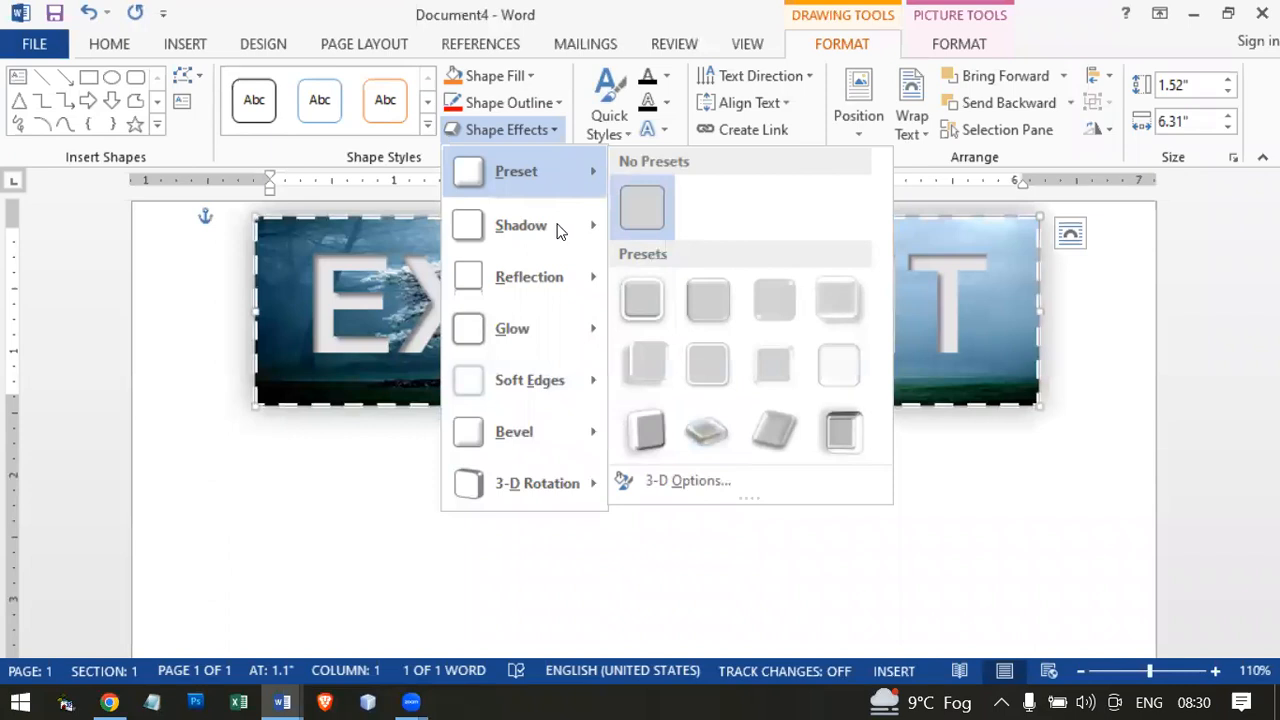
pyautogui.moveTo(536, 226)
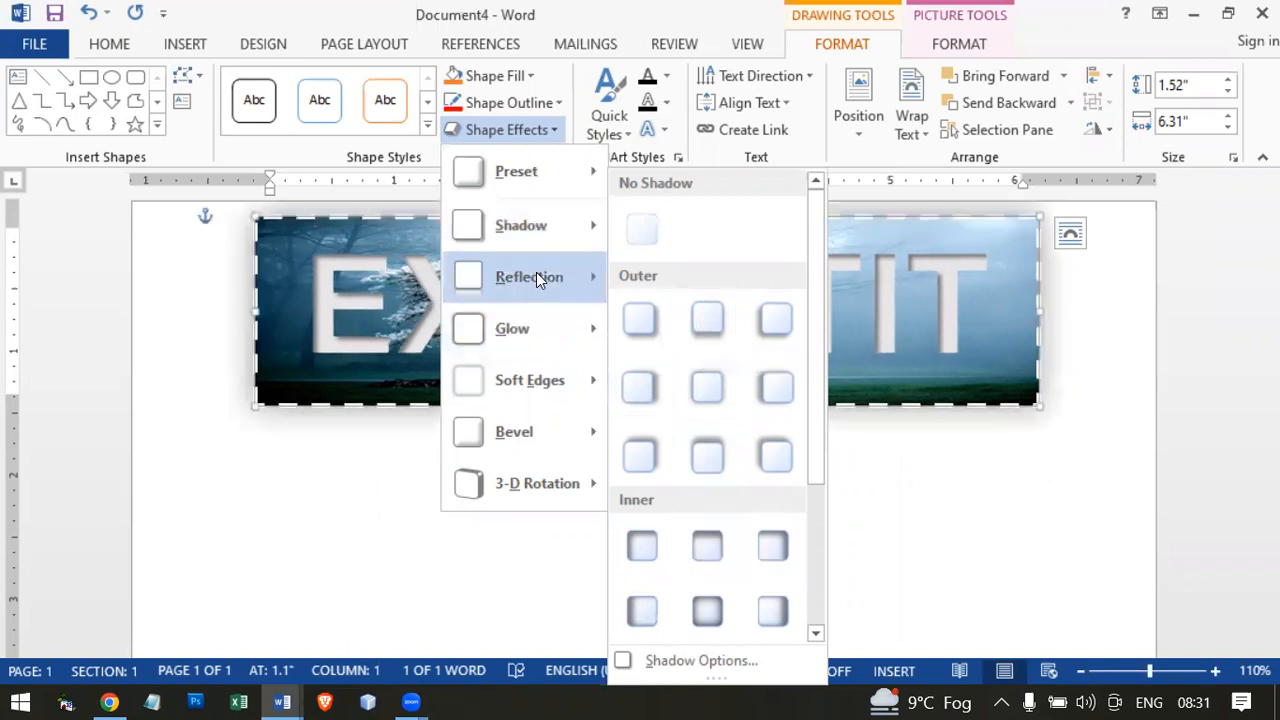
pyautogui.moveTo(536, 277)
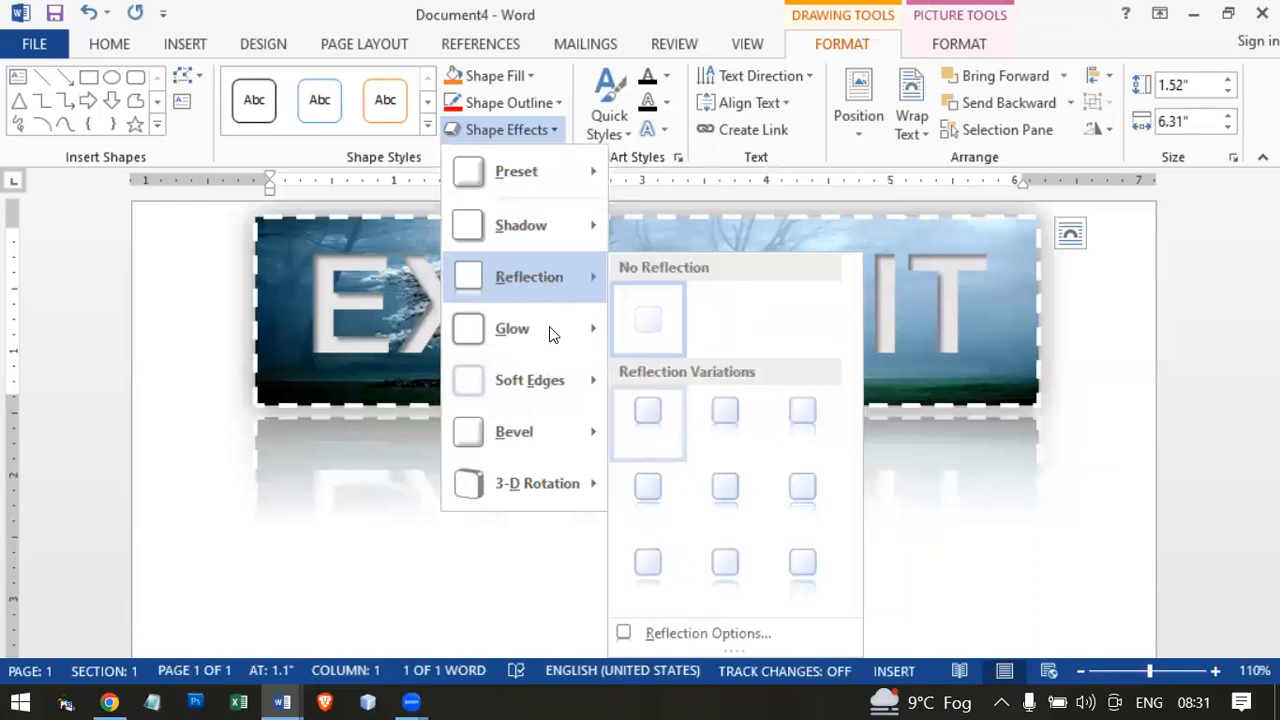
pyautogui.moveTo(545, 328)
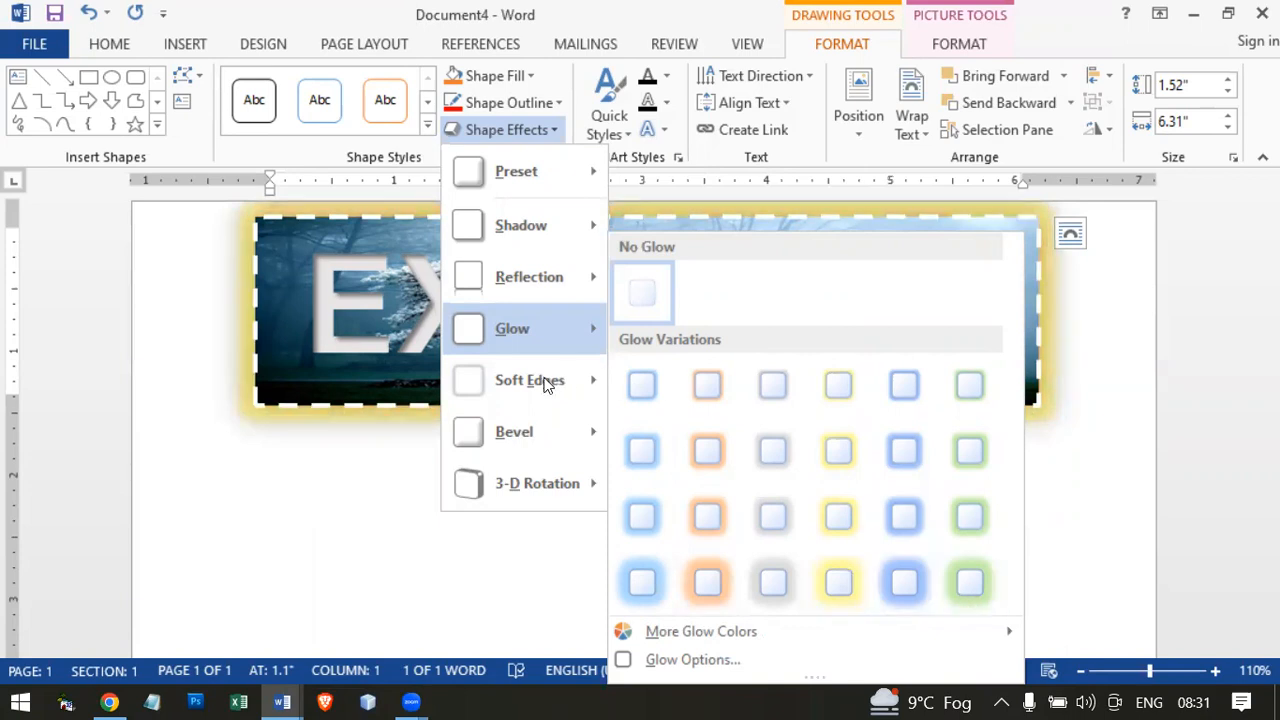
pyautogui.moveTo(547, 385)
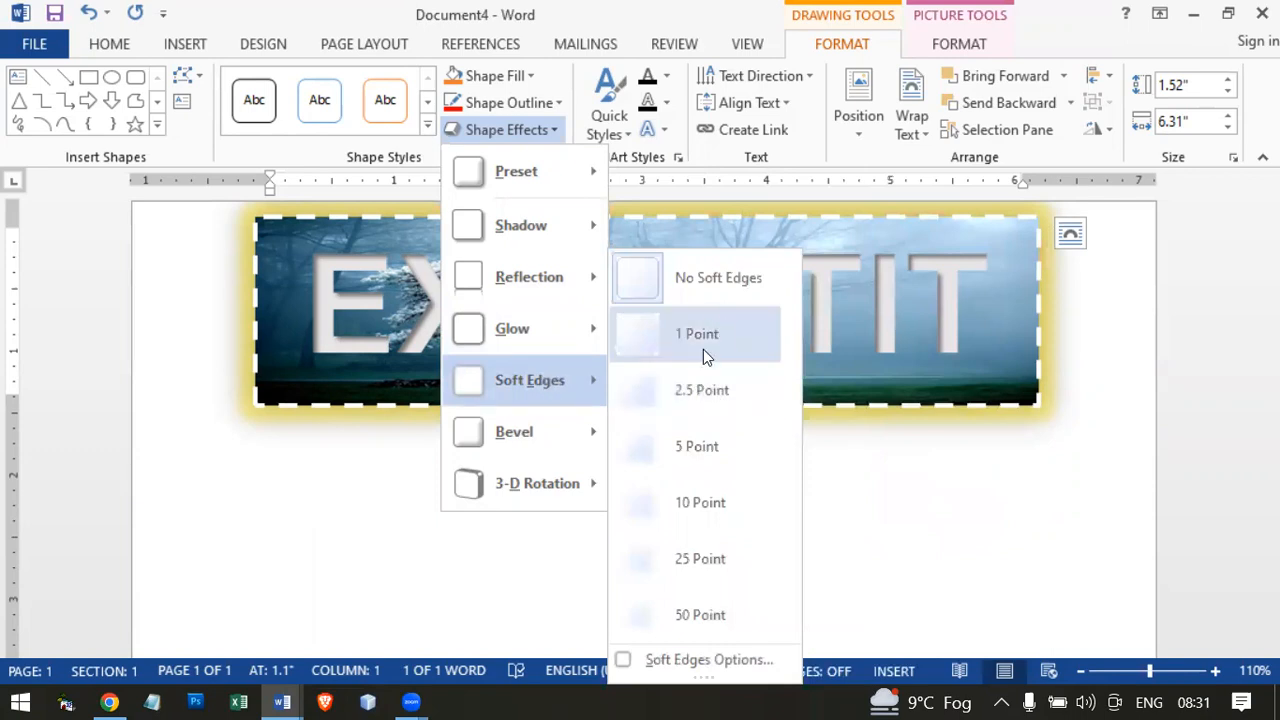
pyautogui.click(699, 564)
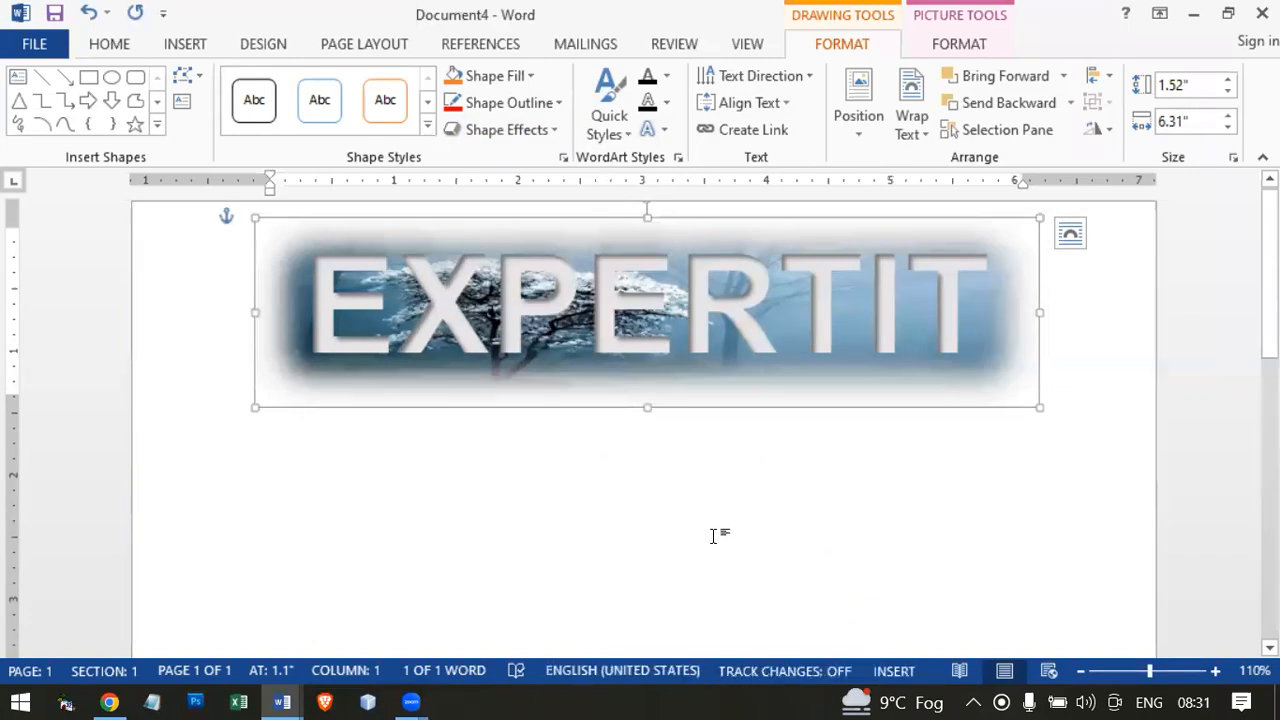
pyautogui.click(734, 506)
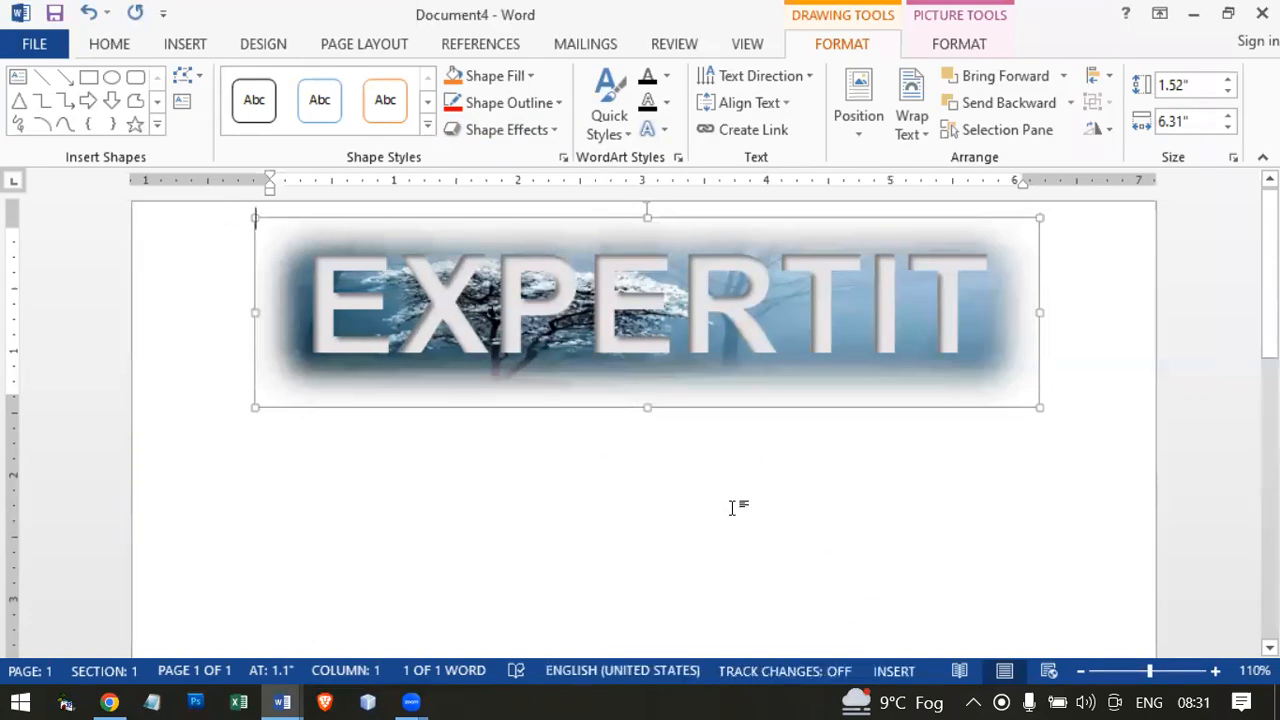
# Remove the soft edges from the EXPERTIT WordArt box.
pyautogui.click(578, 294)
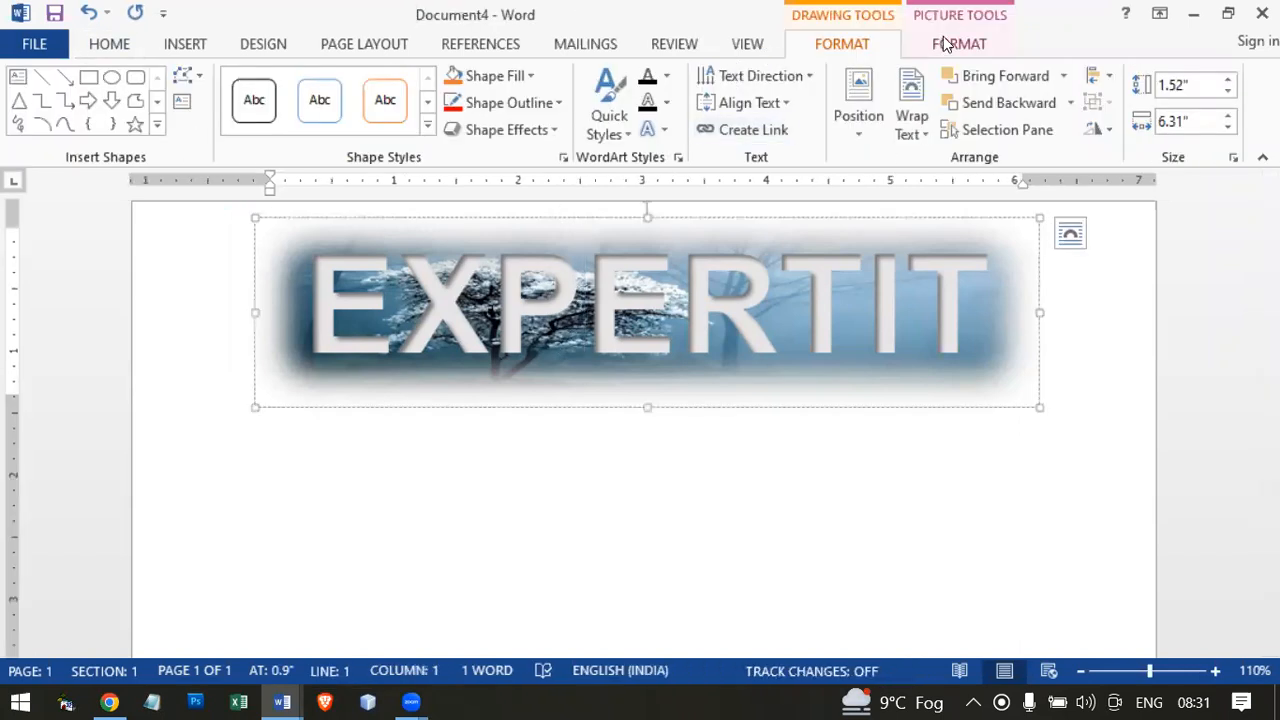
pyautogui.click(507, 129)
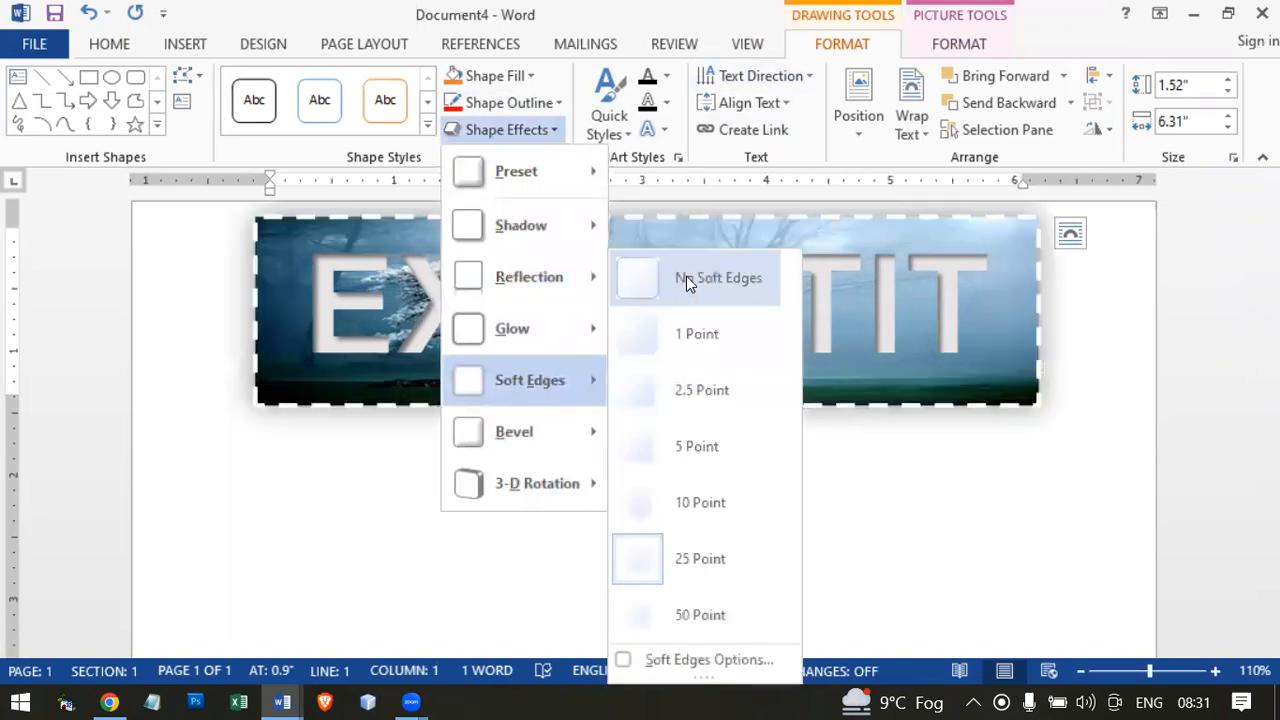
pyautogui.click(686, 276)
# Try a perspective 3-D rotation from the last Perspective row on the EXPERTIT WordArt box, then undo it.
pyautogui.click(507, 129)
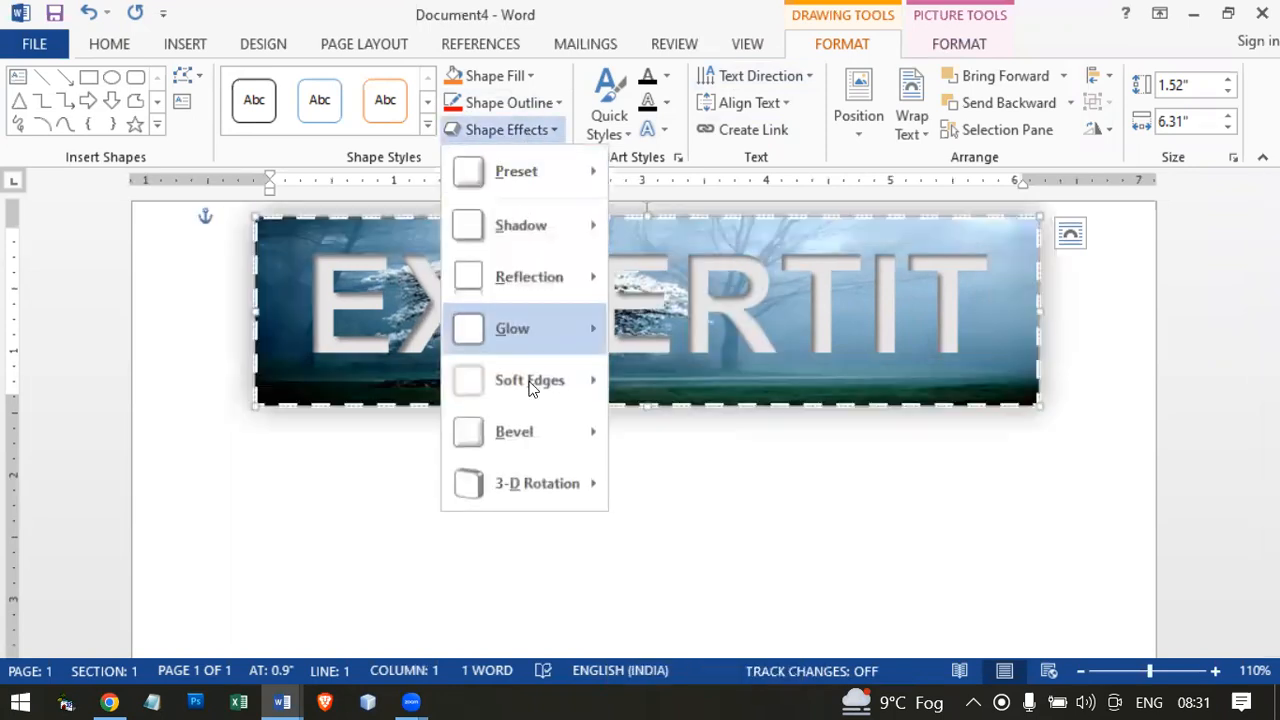
pyautogui.moveTo(532, 437)
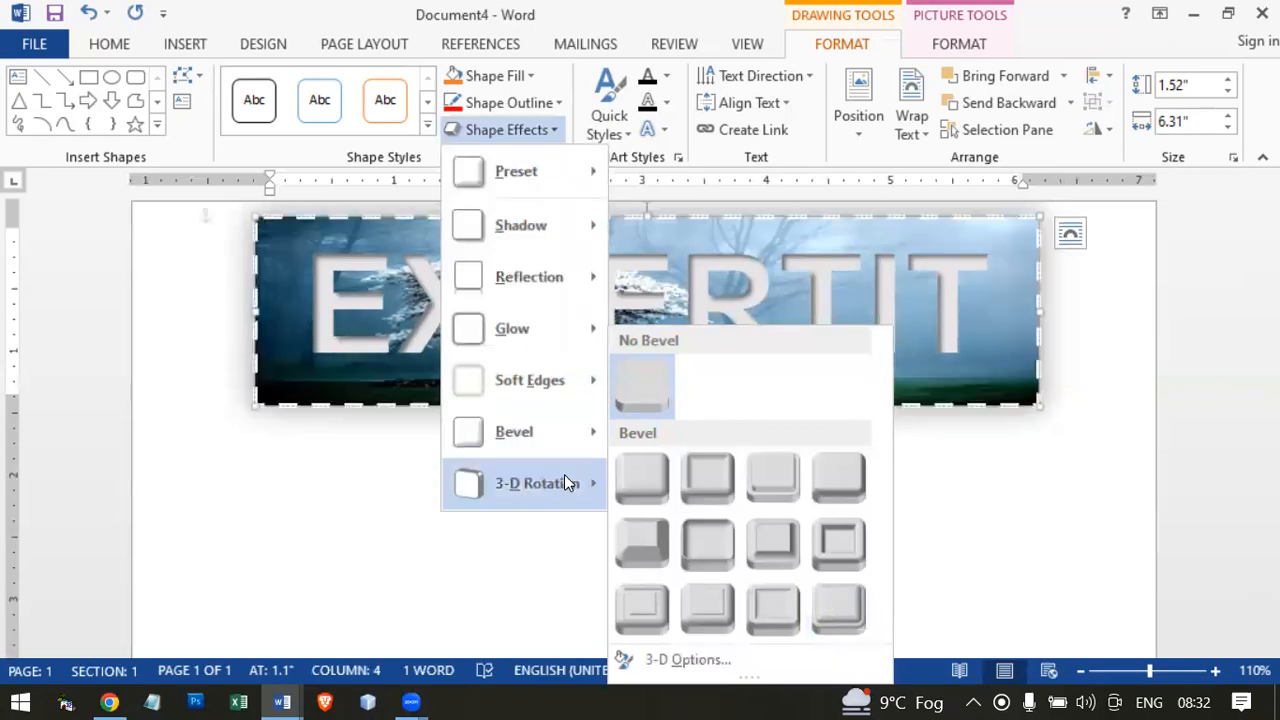
pyautogui.moveTo(565, 477)
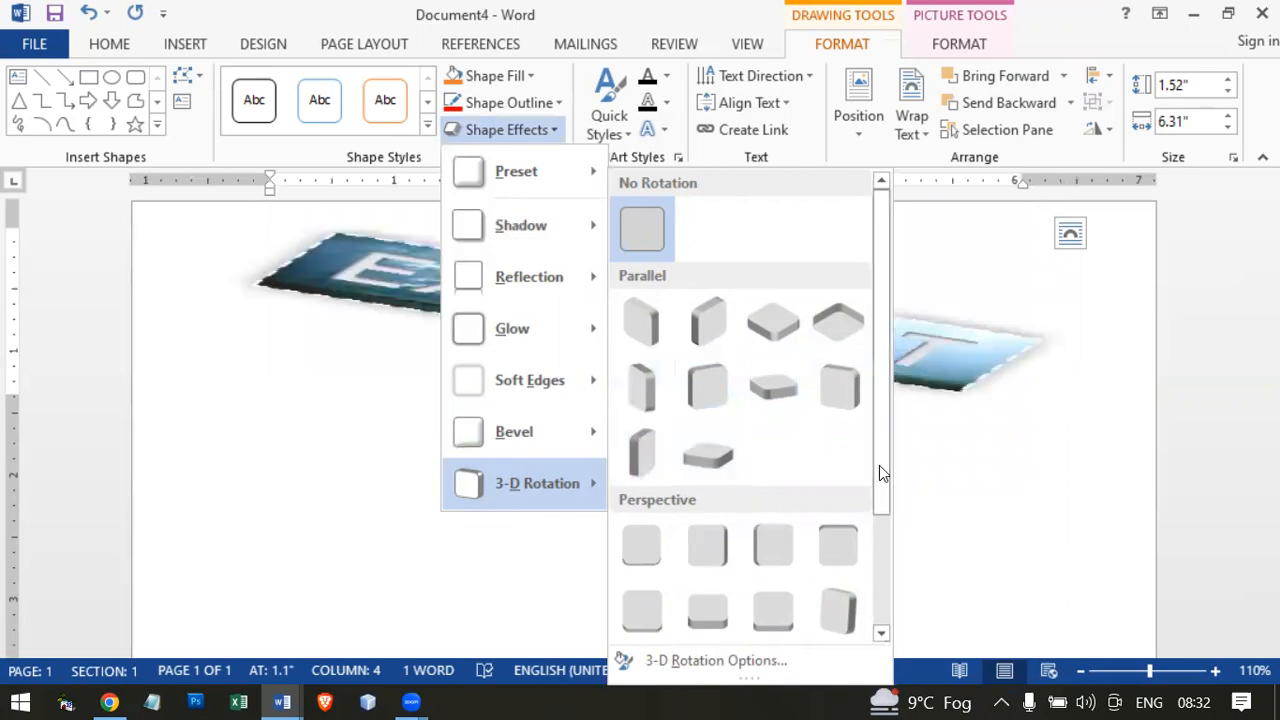
pyautogui.moveTo(882, 473); pyautogui.dragTo(880, 617)
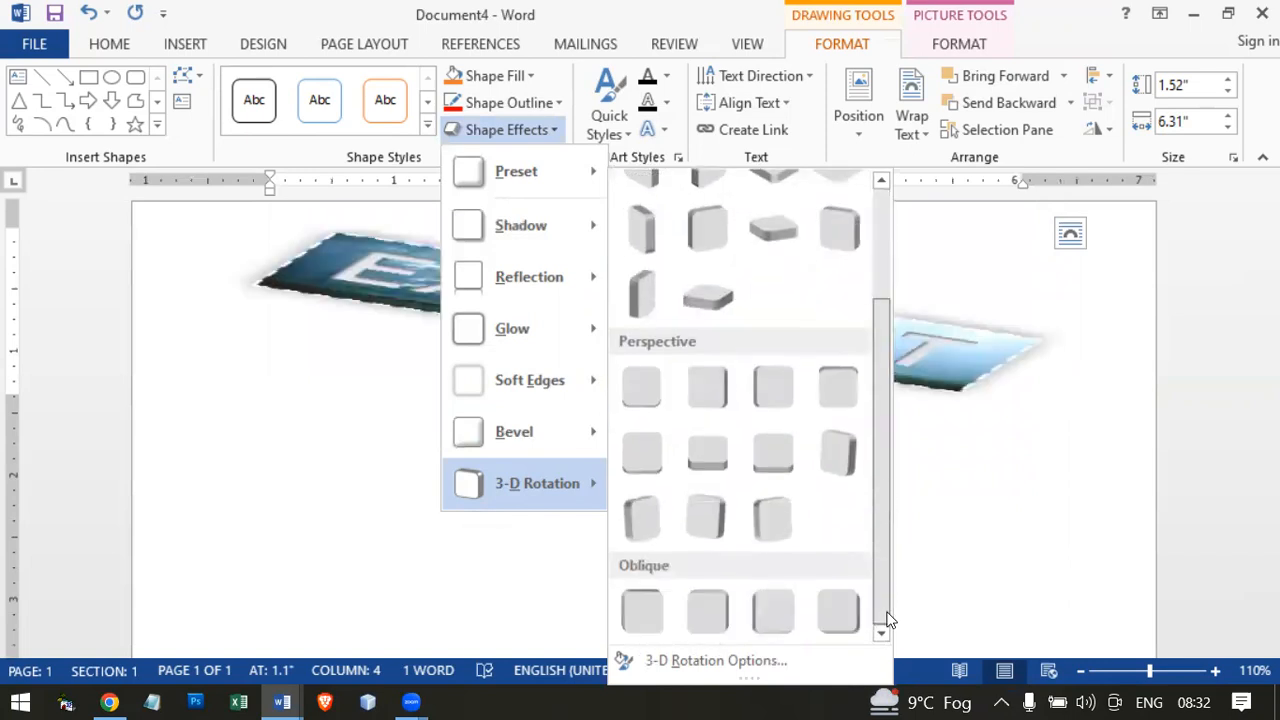
pyautogui.click(712, 522)
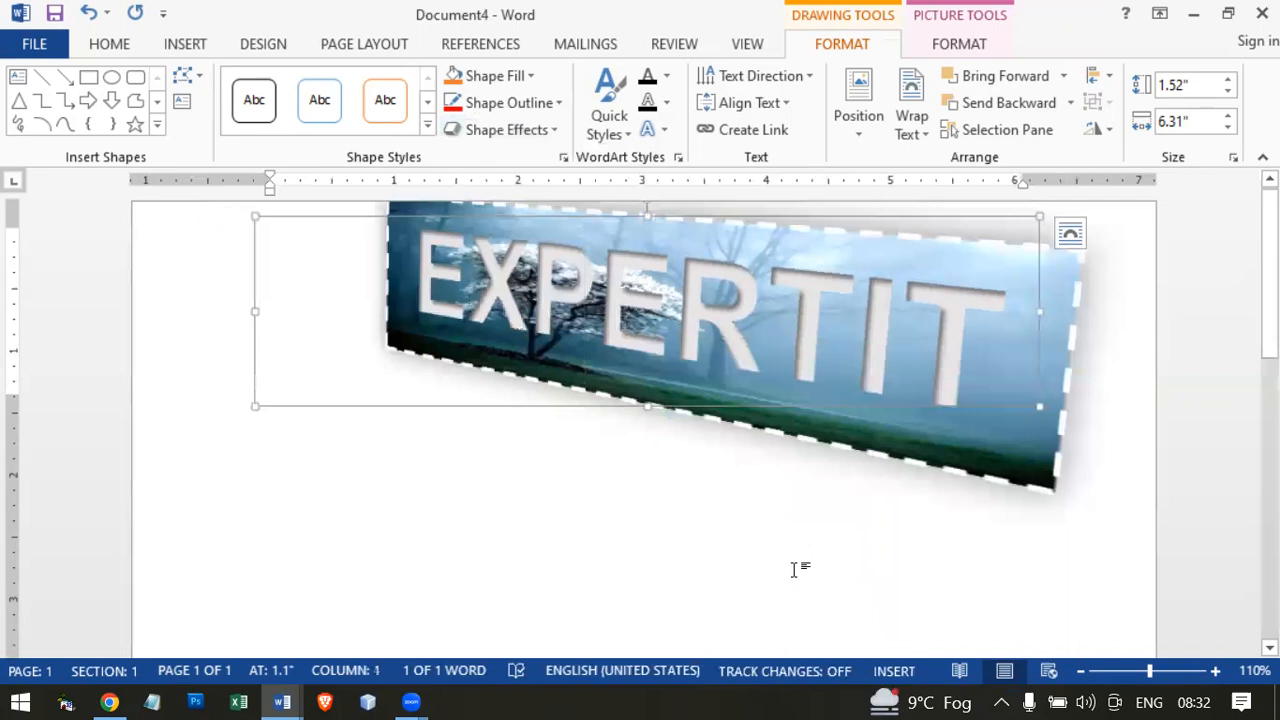
pyautogui.hotkey('ctrl', 'z')
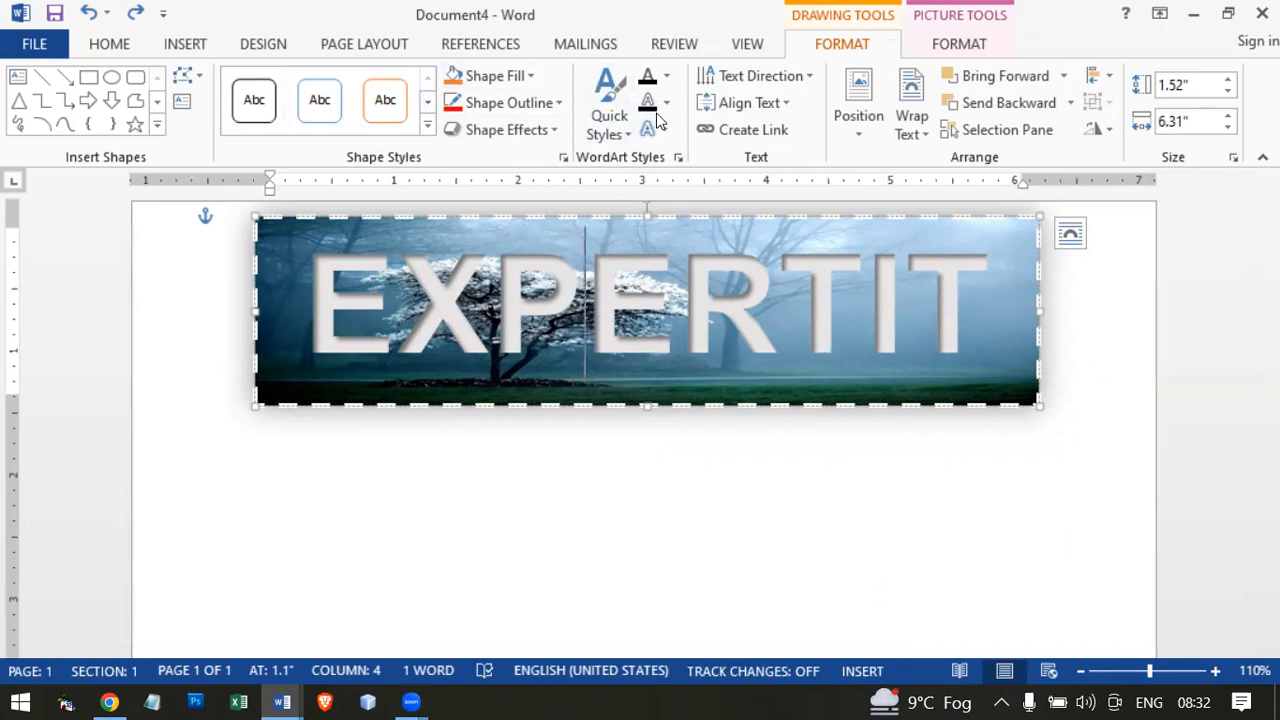
# Select the EXPERTIT text and set its WordArt text fill to the standard red.
pyautogui.doubleClick(568, 311)
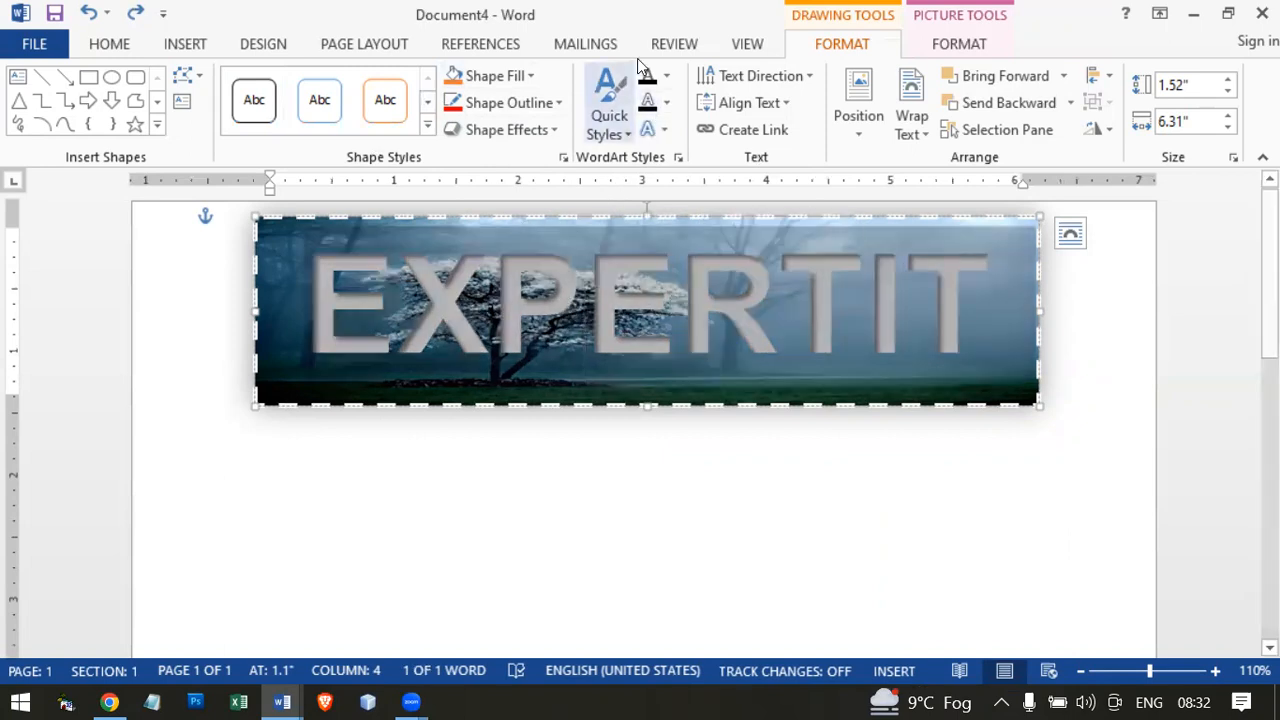
pyautogui.click(668, 79)
pyautogui.click(610, 118)
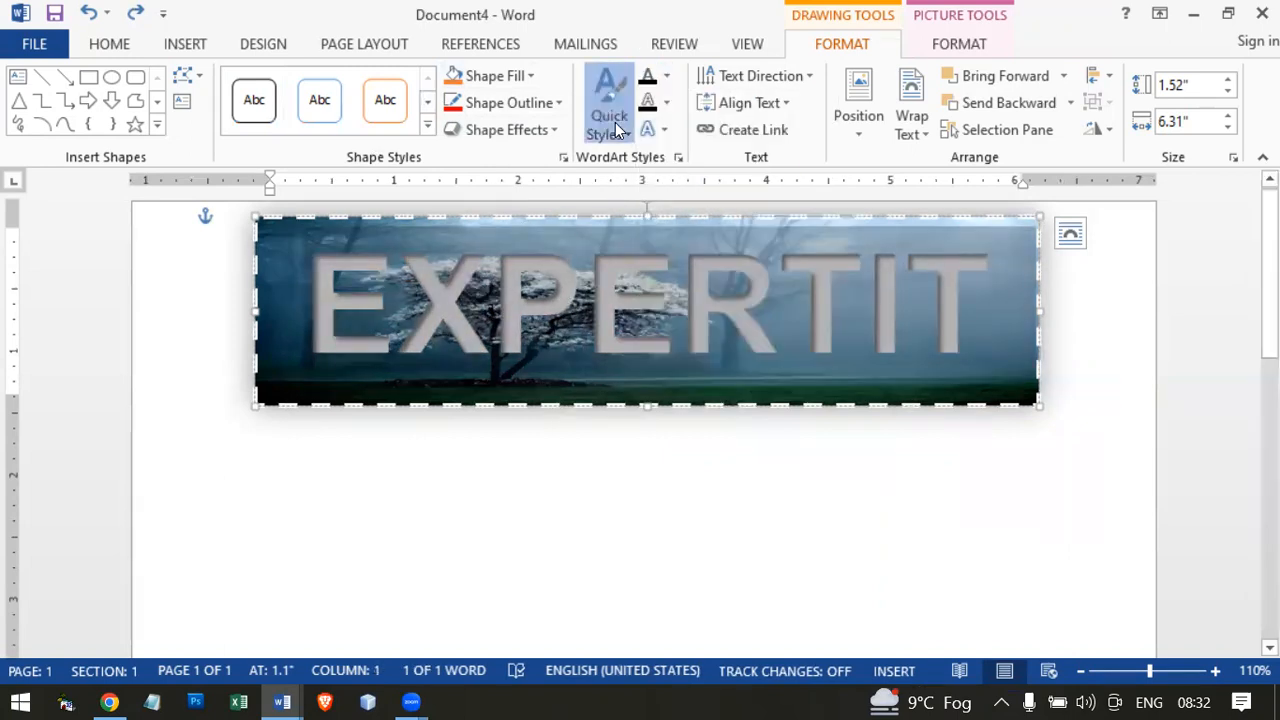
pyautogui.click(610, 118)
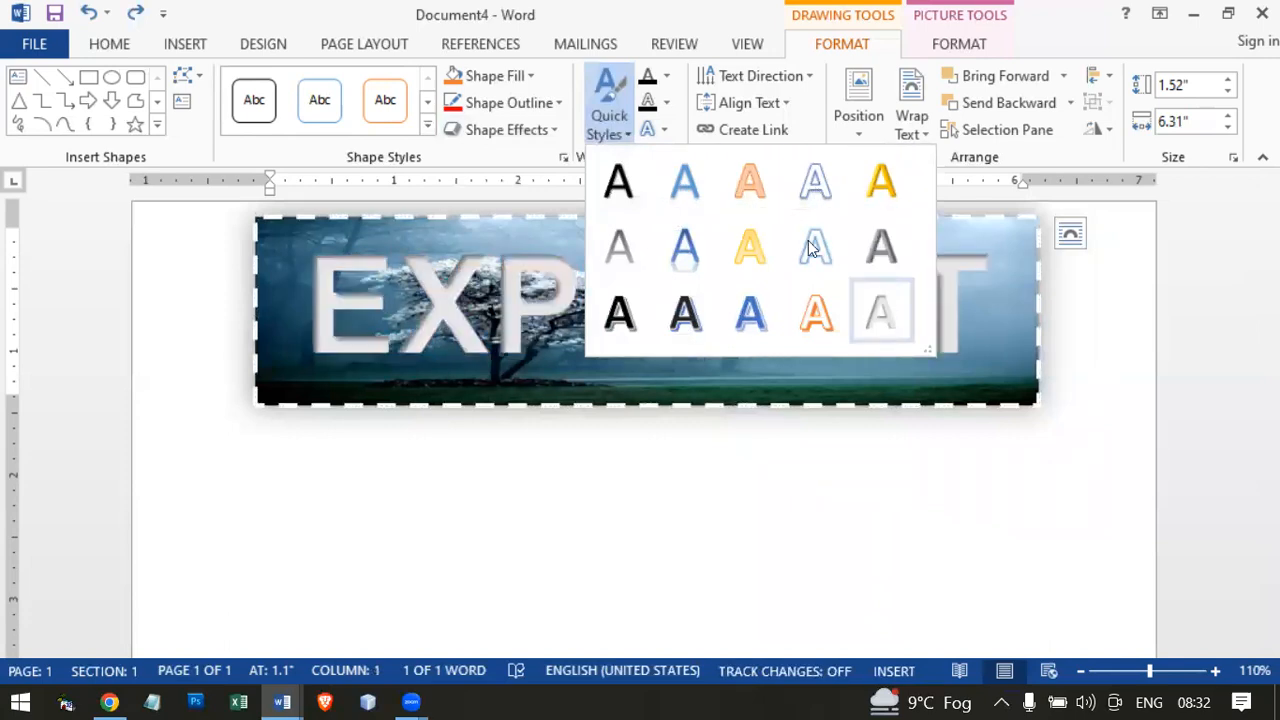
pyautogui.click(666, 78)
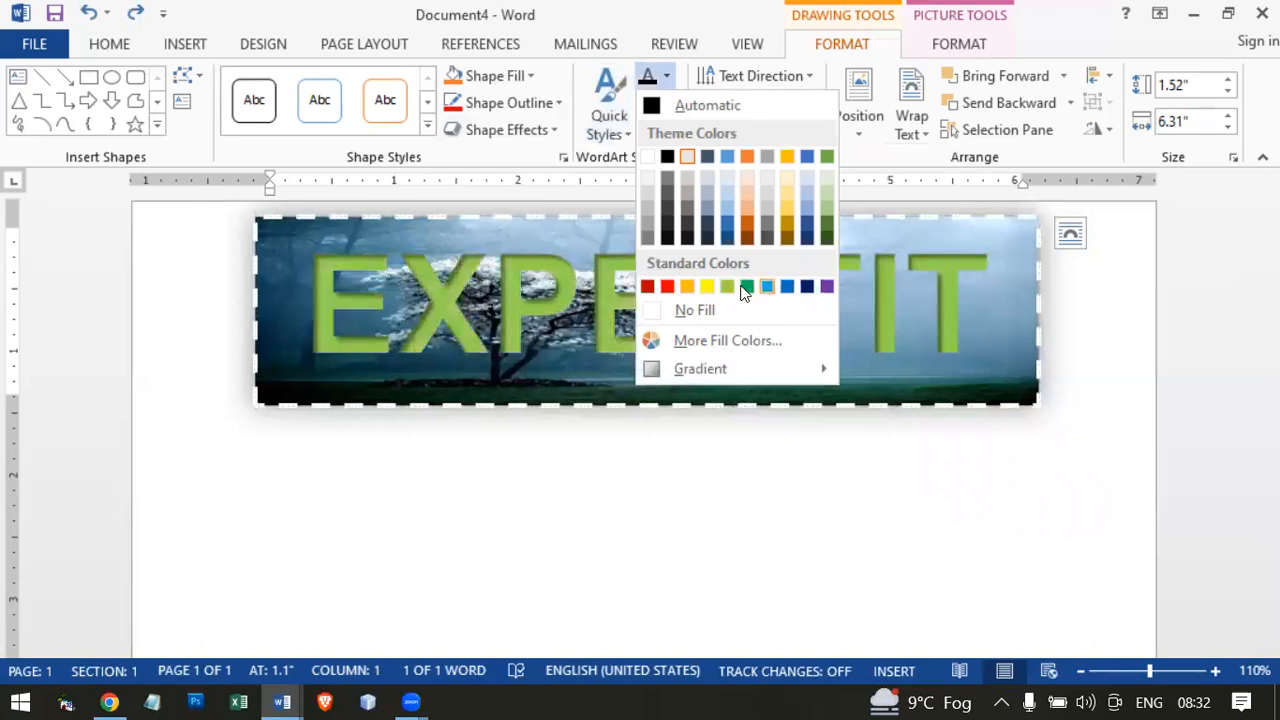
pyautogui.click(667, 288)
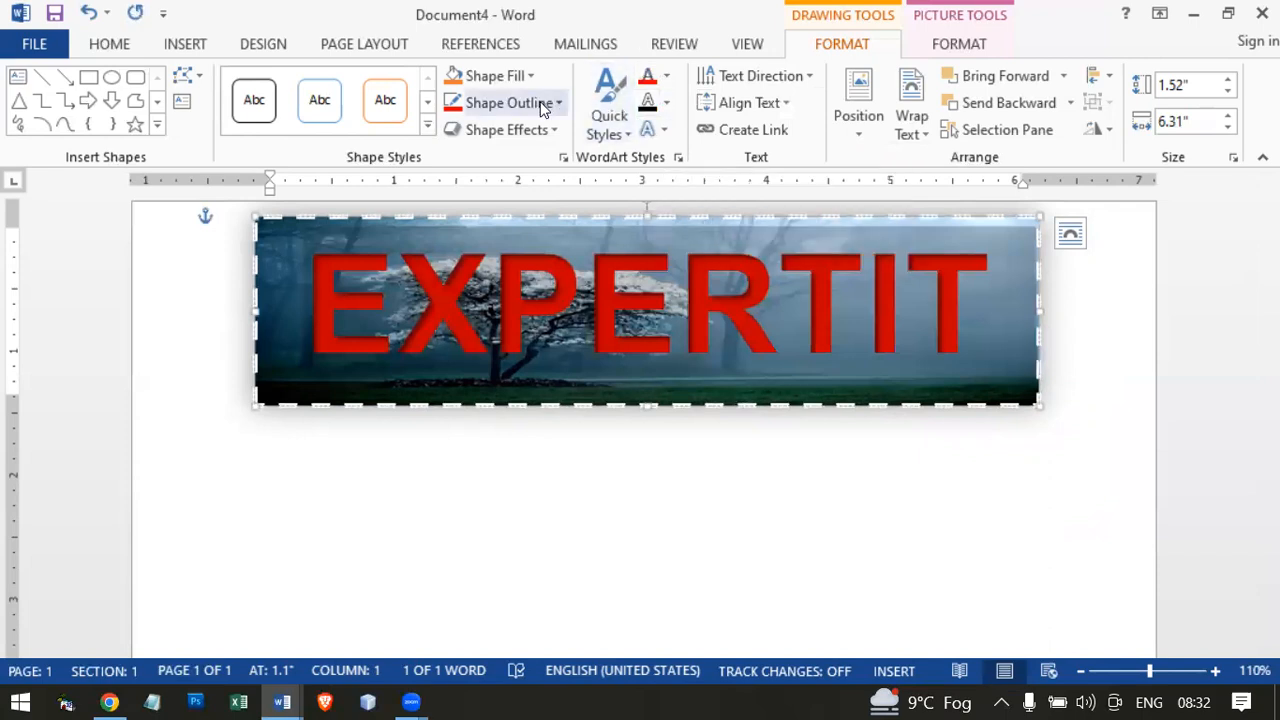
# Give the EXPERTIT letters a 1½ pt yellow text outline with the third dash style, the square dots.
pyautogui.click(666, 103)
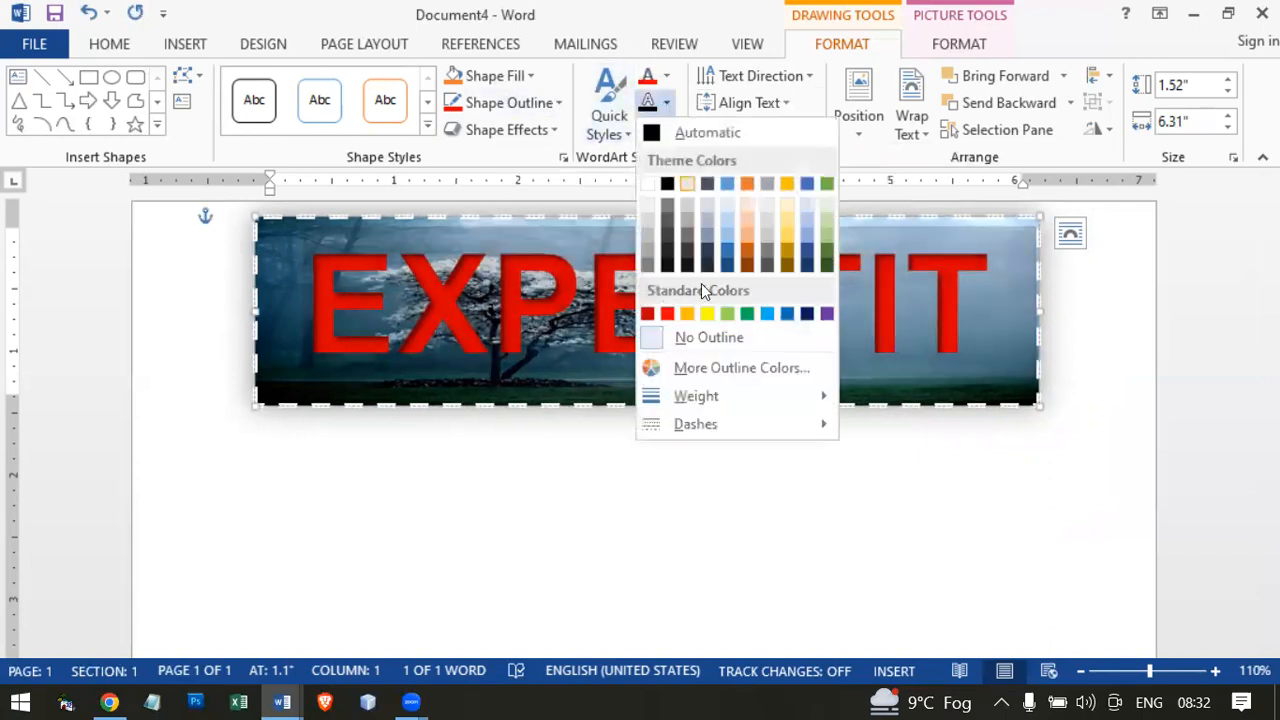
pyautogui.moveTo(723, 396)
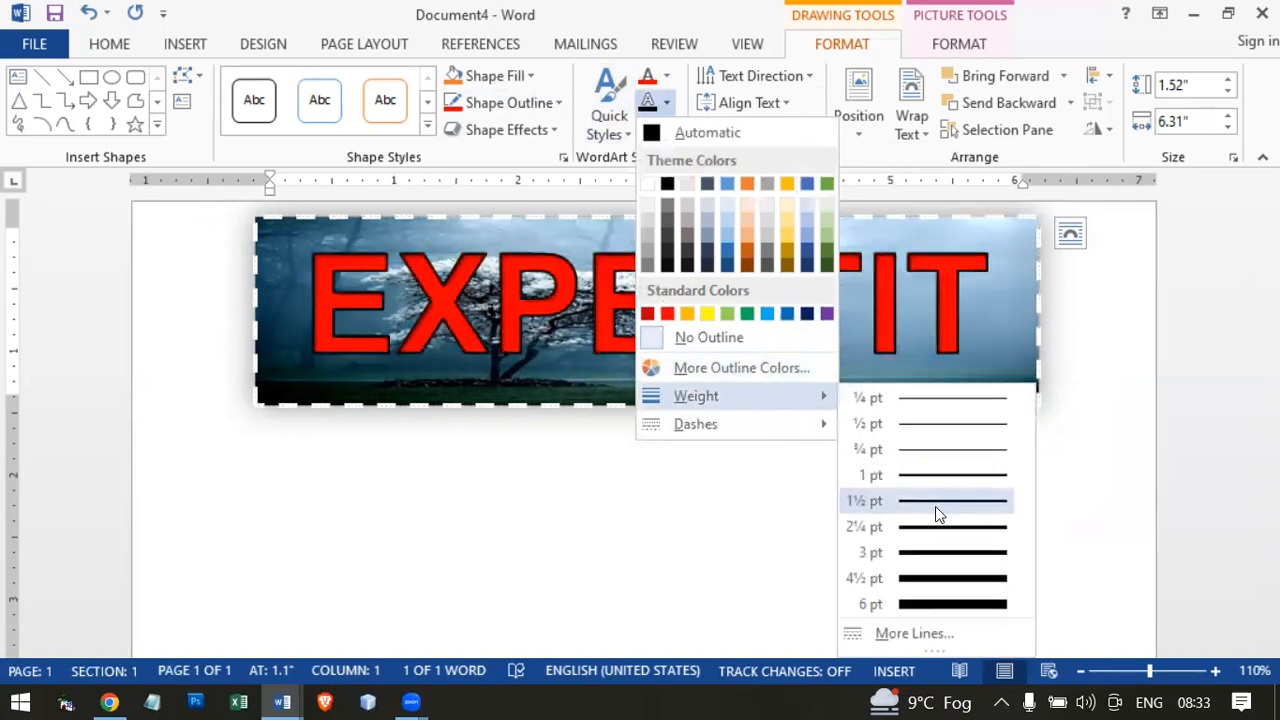
pyautogui.click(935, 506)
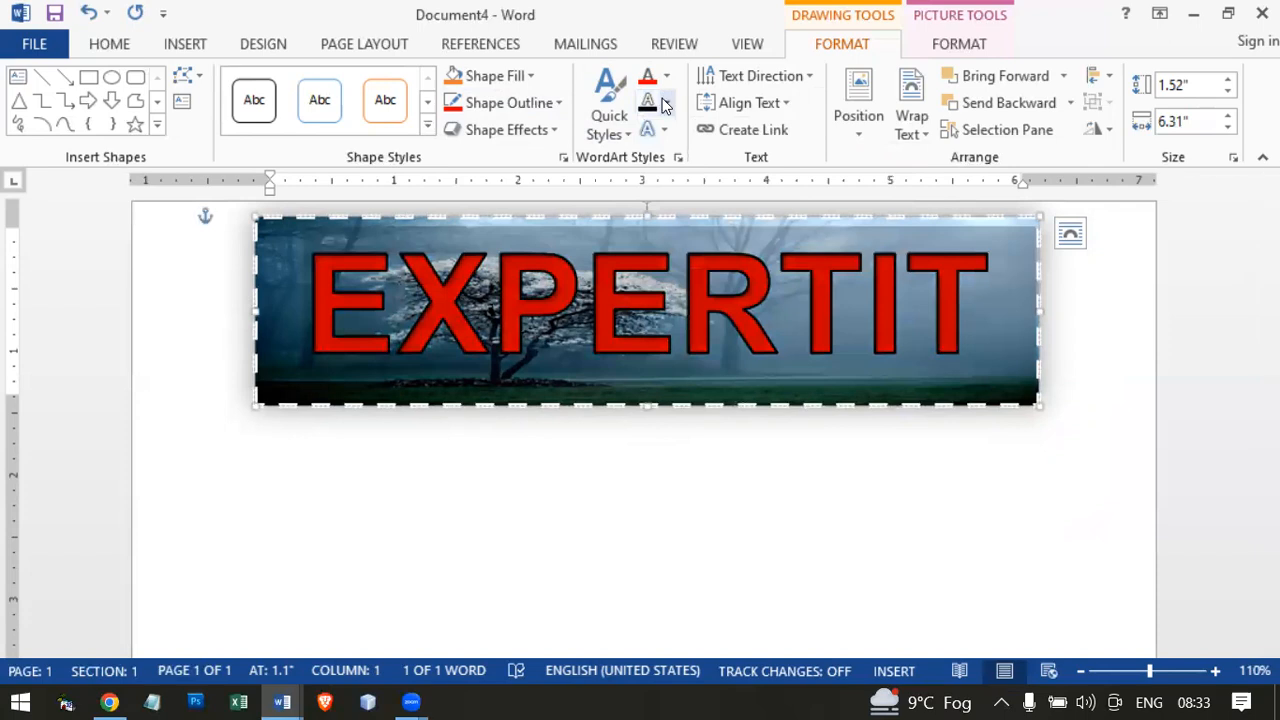
pyautogui.click(665, 103)
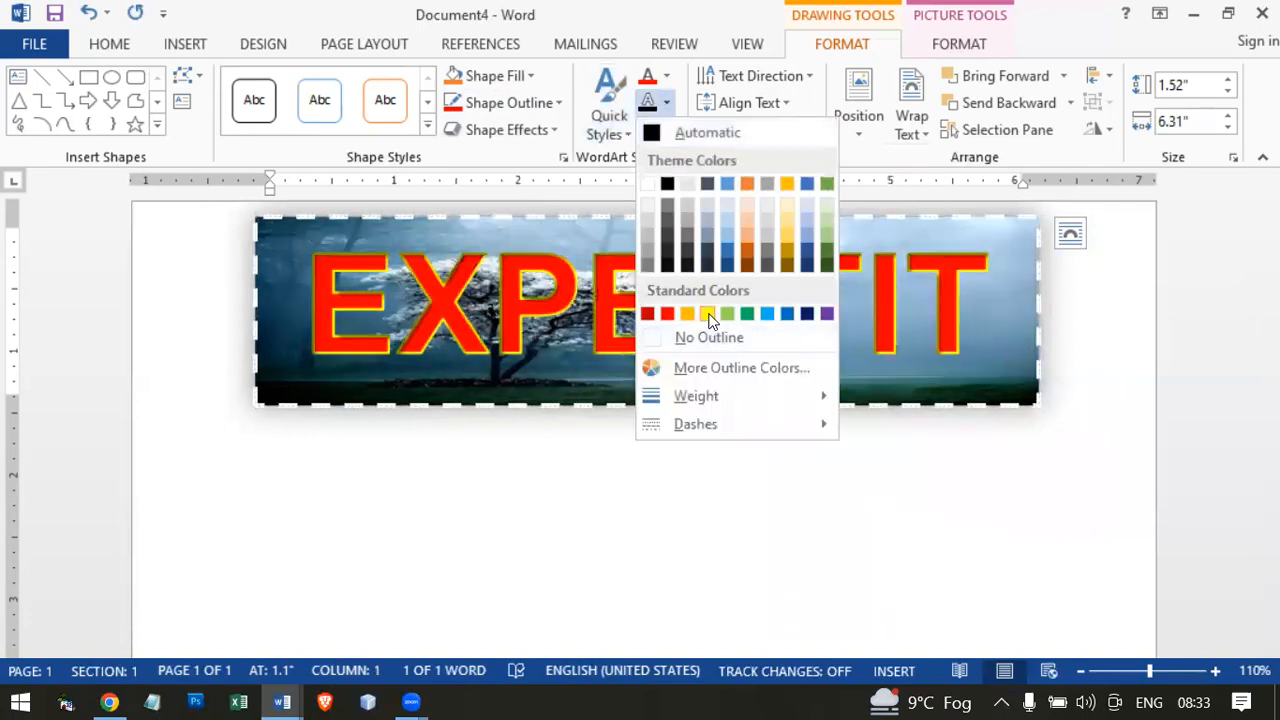
pyautogui.click(707, 315)
pyautogui.click(667, 103)
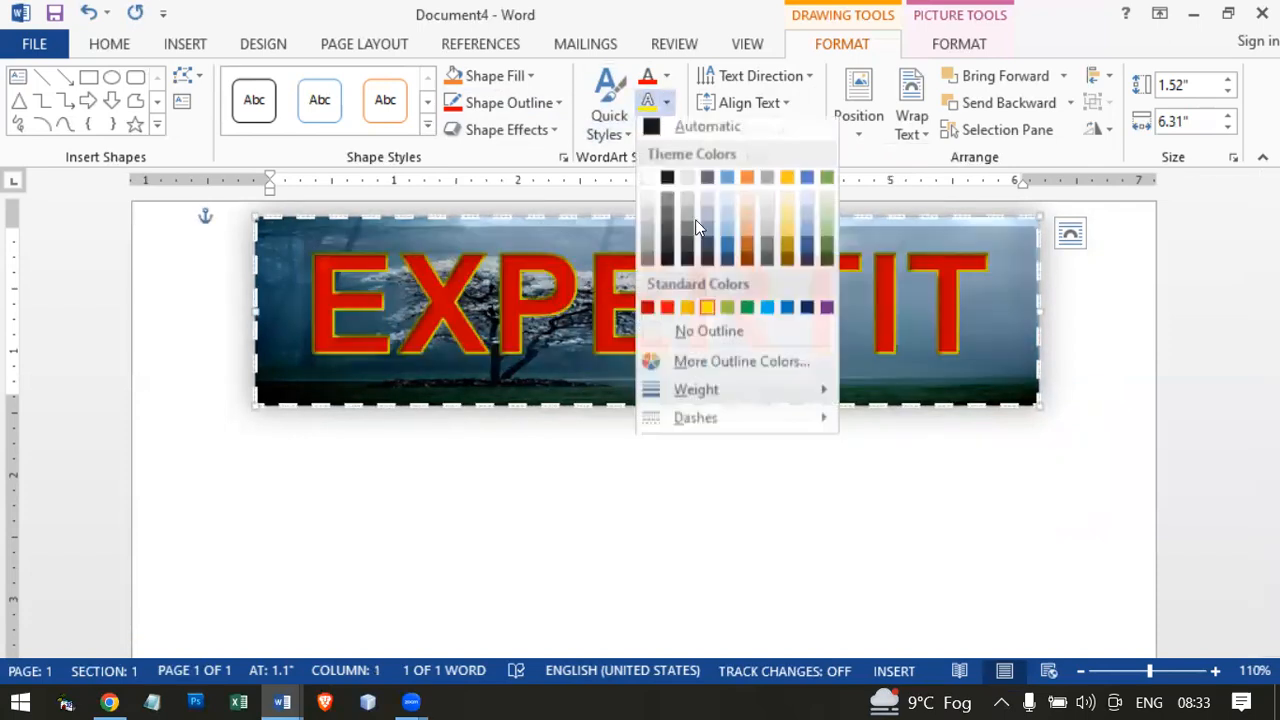
pyautogui.moveTo(750, 424)
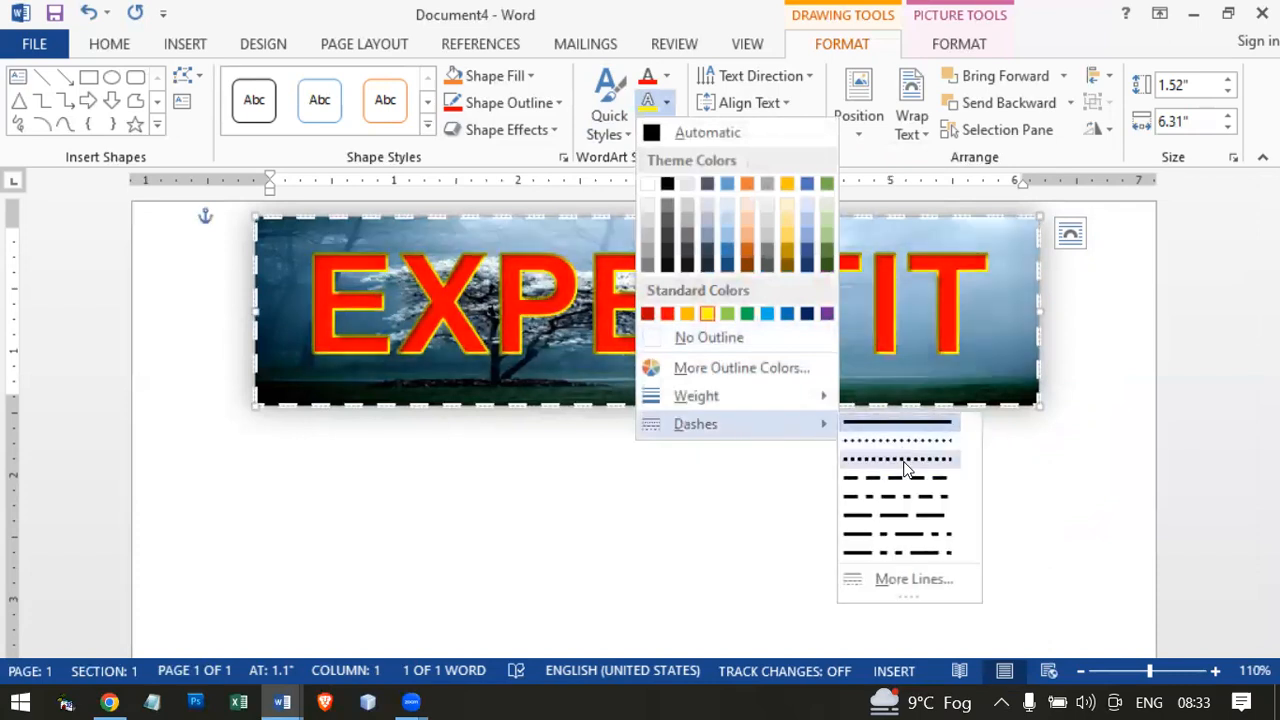
pyautogui.click(898, 461)
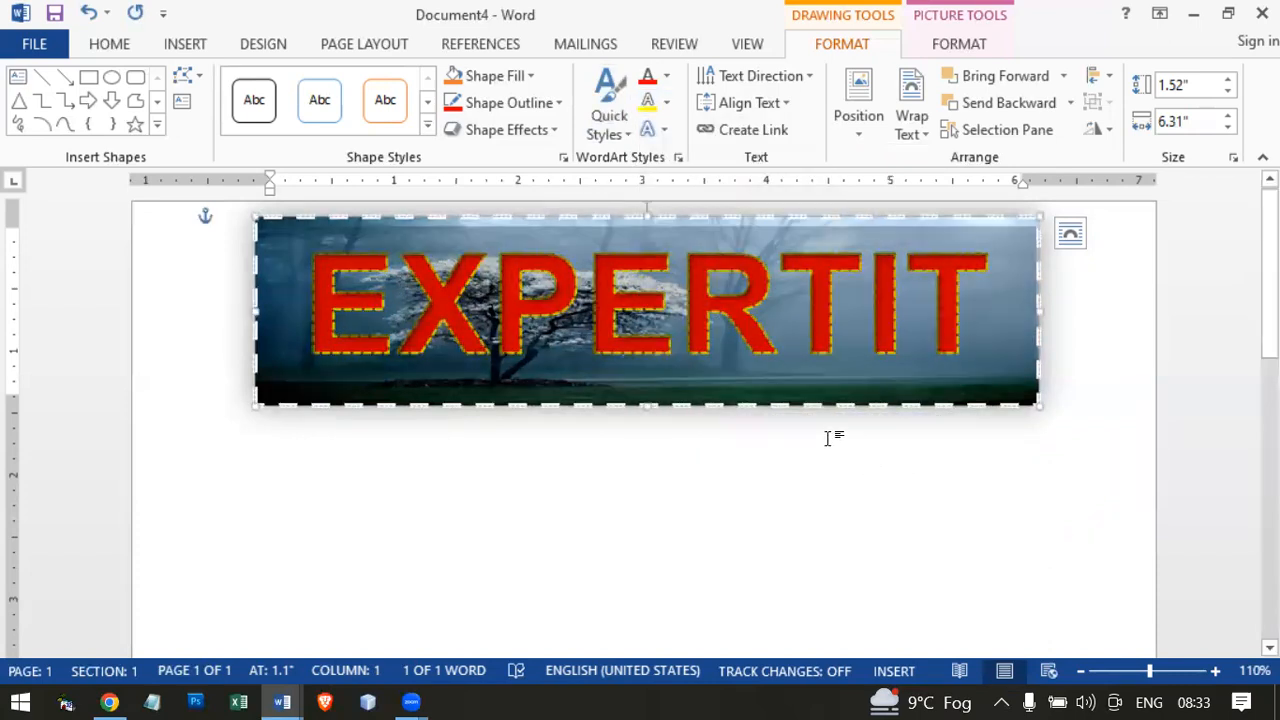
# Preview text effects on EXPERTIT, then apply the Transform warp that makes the letters grow from left to right.
pyautogui.click(660, 129)
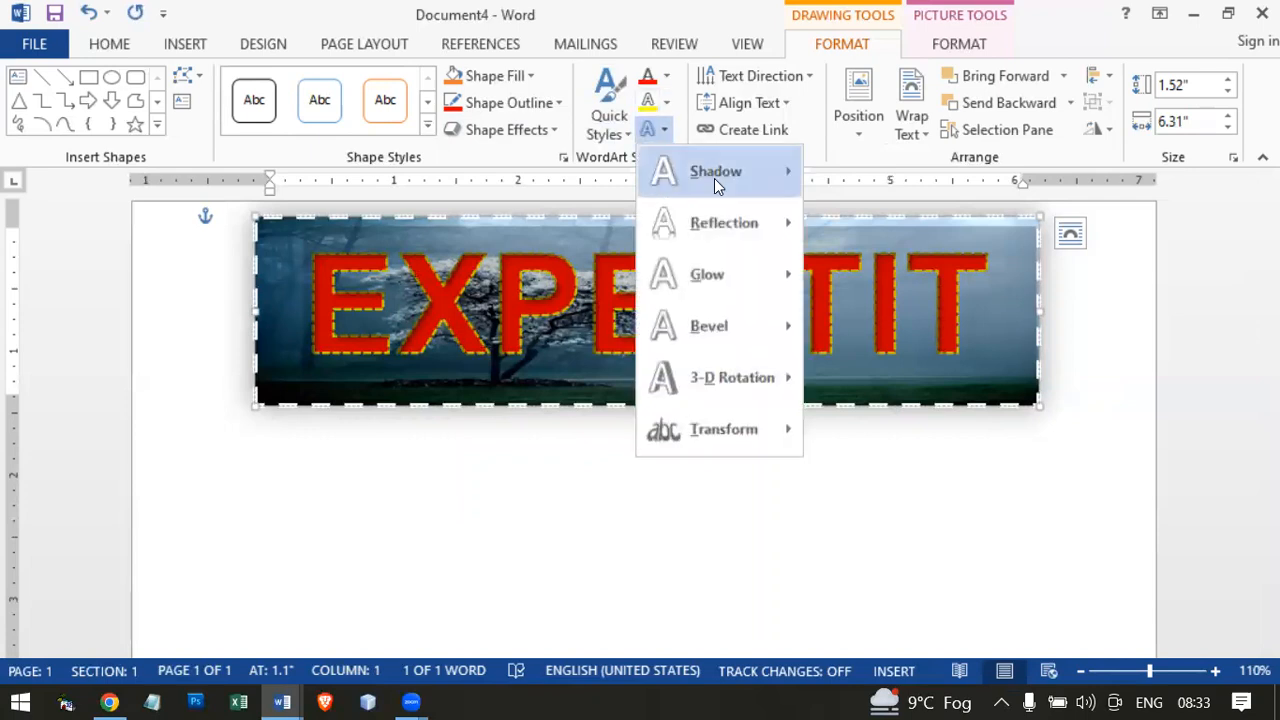
pyautogui.moveTo(718, 272)
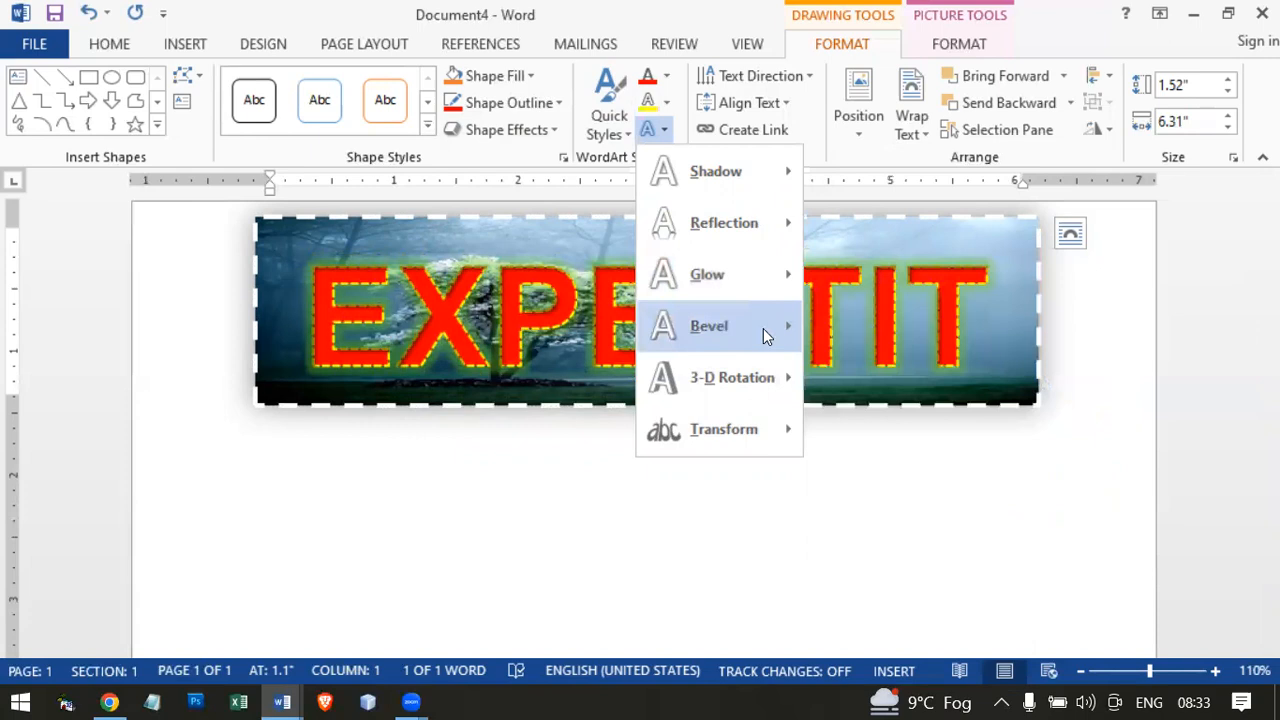
pyautogui.moveTo(763, 336)
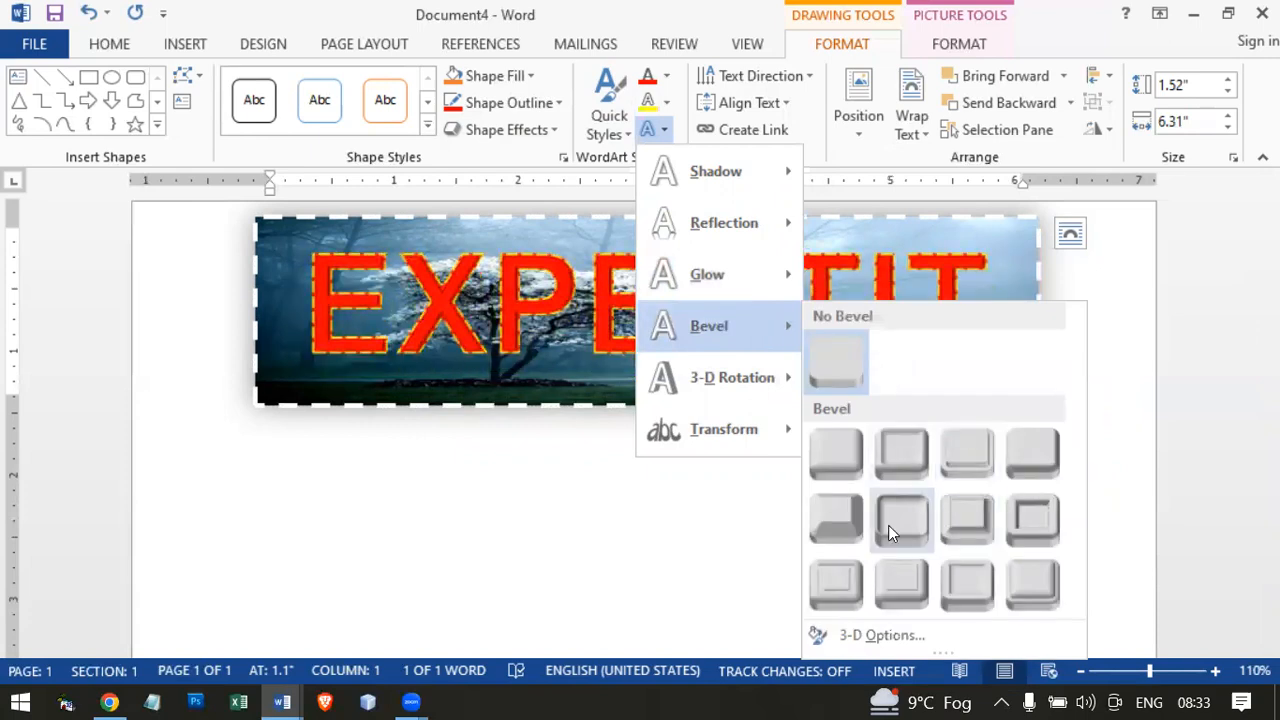
pyautogui.moveTo(748, 377)
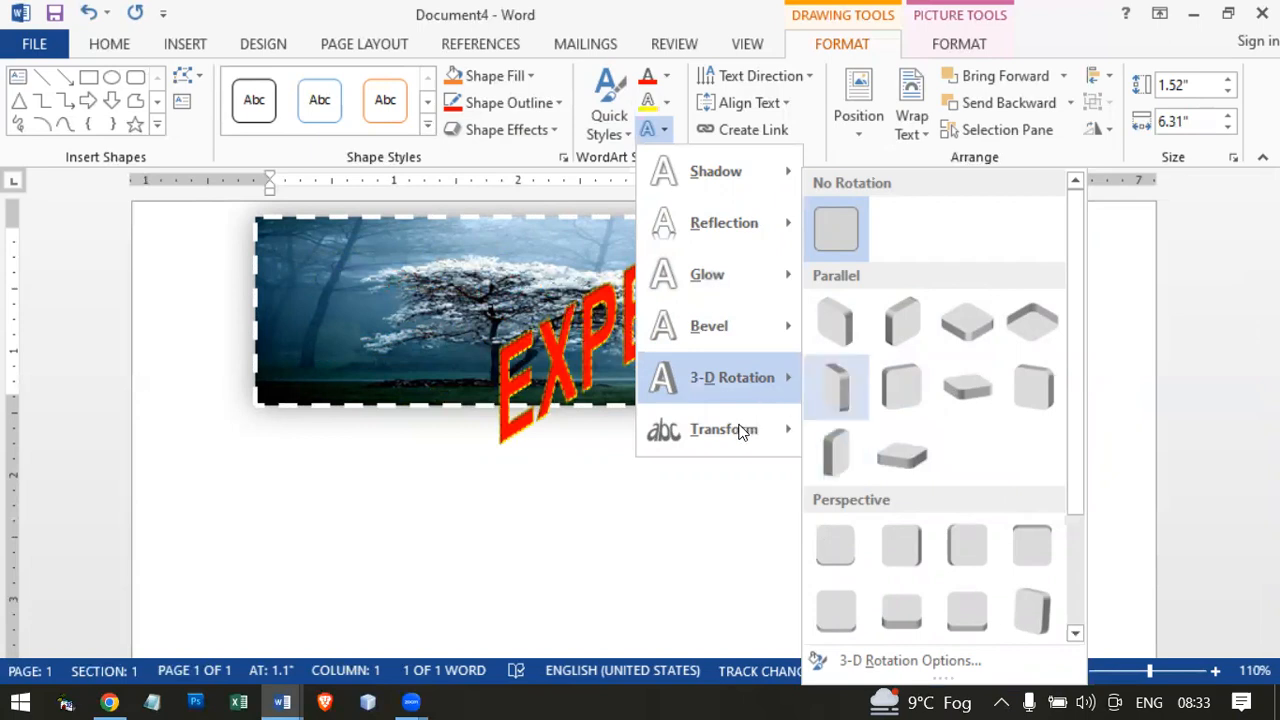
pyautogui.moveTo(737, 429)
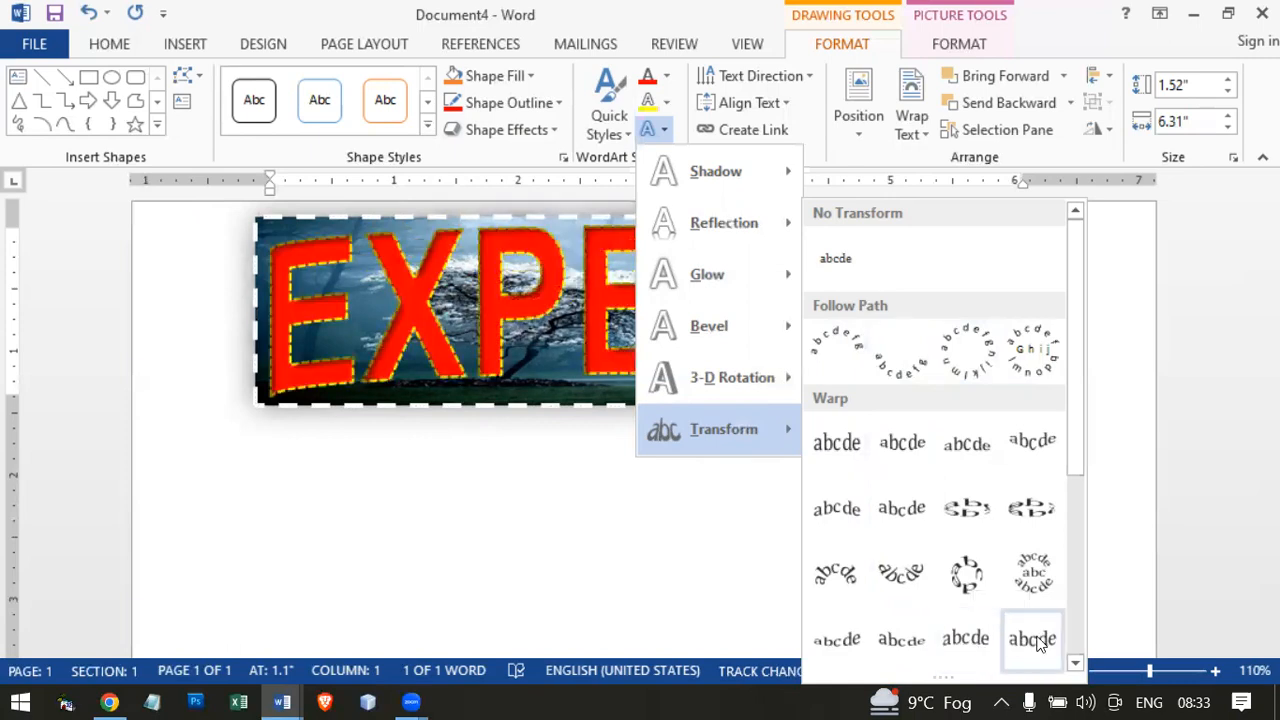
pyautogui.scroll(-5, 1085, 585)
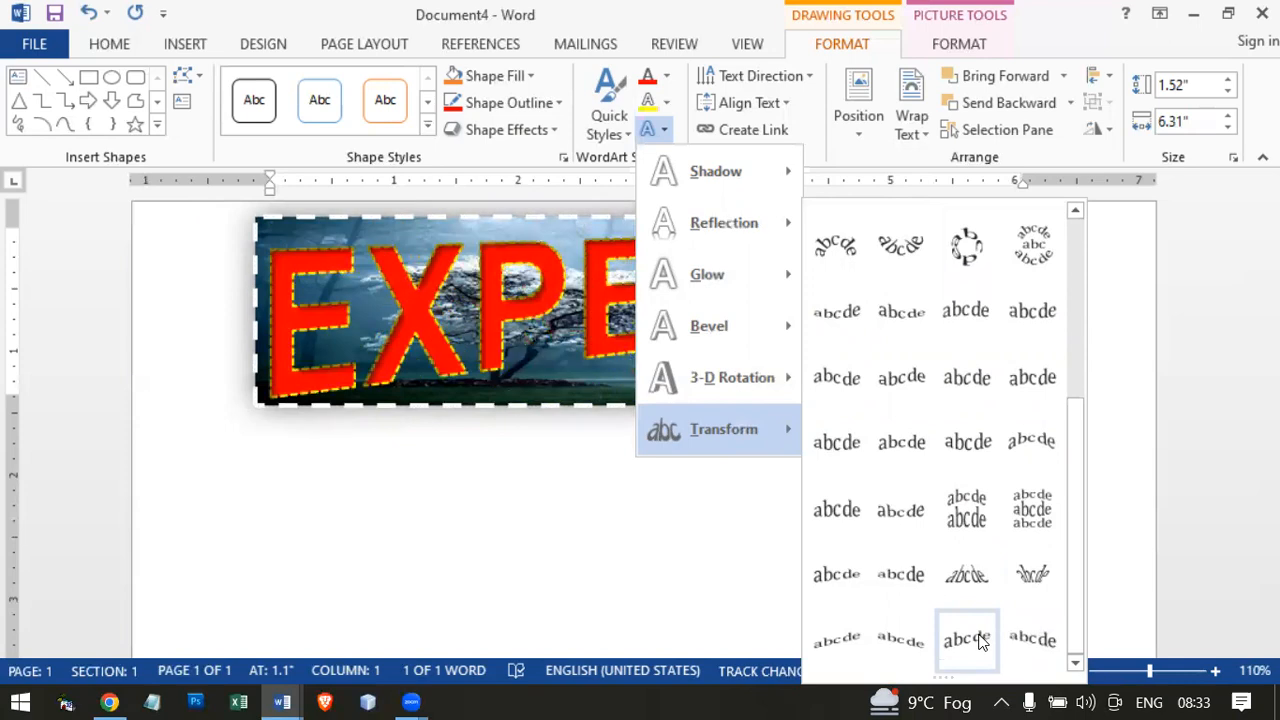
pyautogui.click(897, 580)
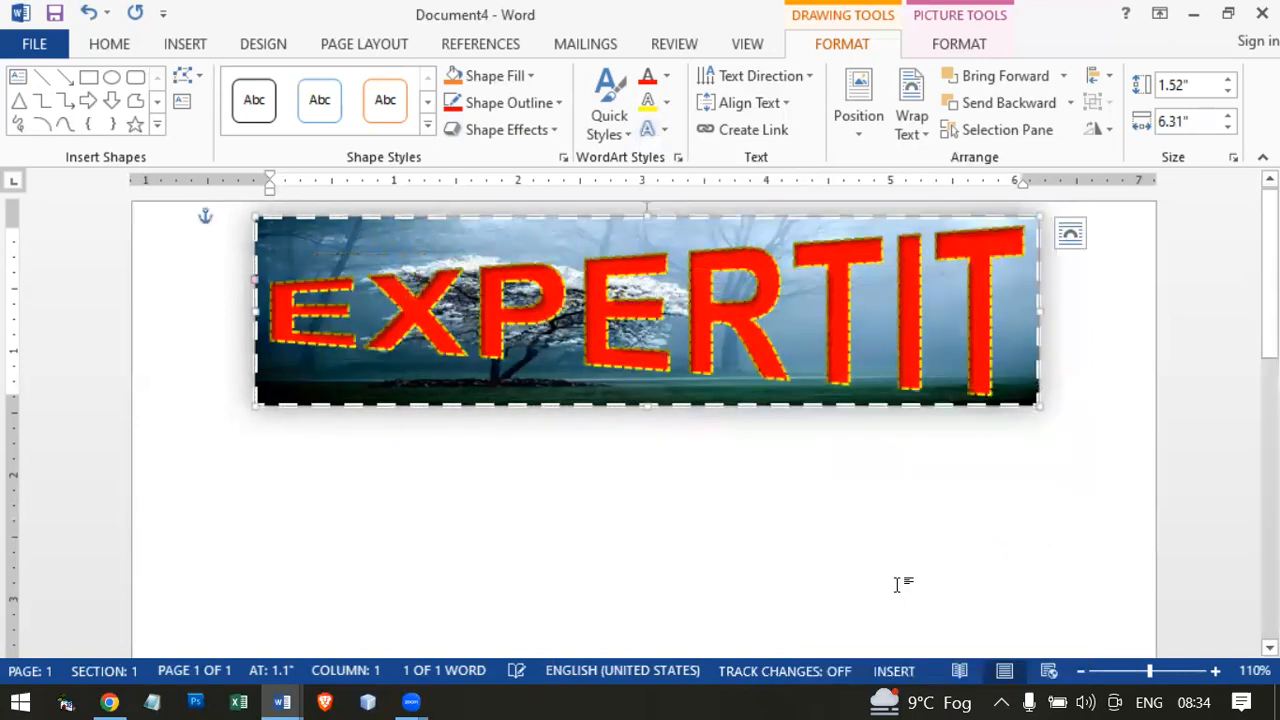
# Preview other Transform warps on the EXPERTIT text without applying one.
pyautogui.click(519, 131)
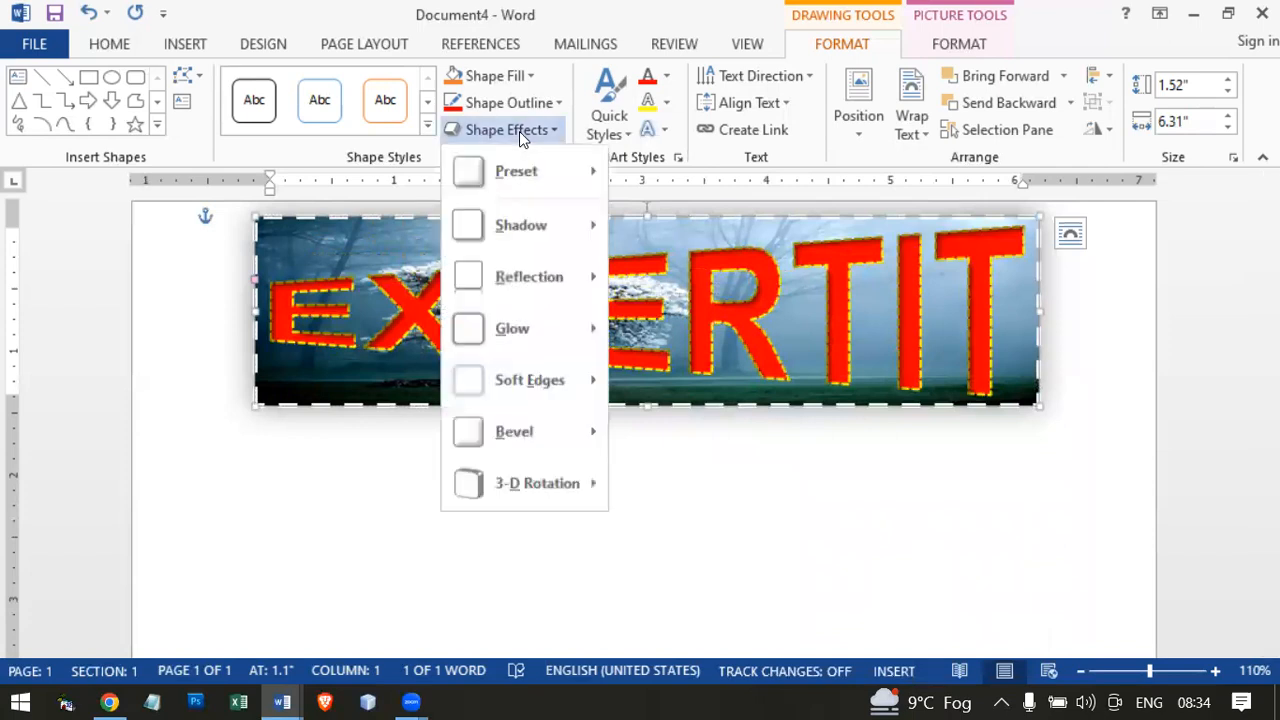
pyautogui.click(666, 130)
pyautogui.click(666, 130)
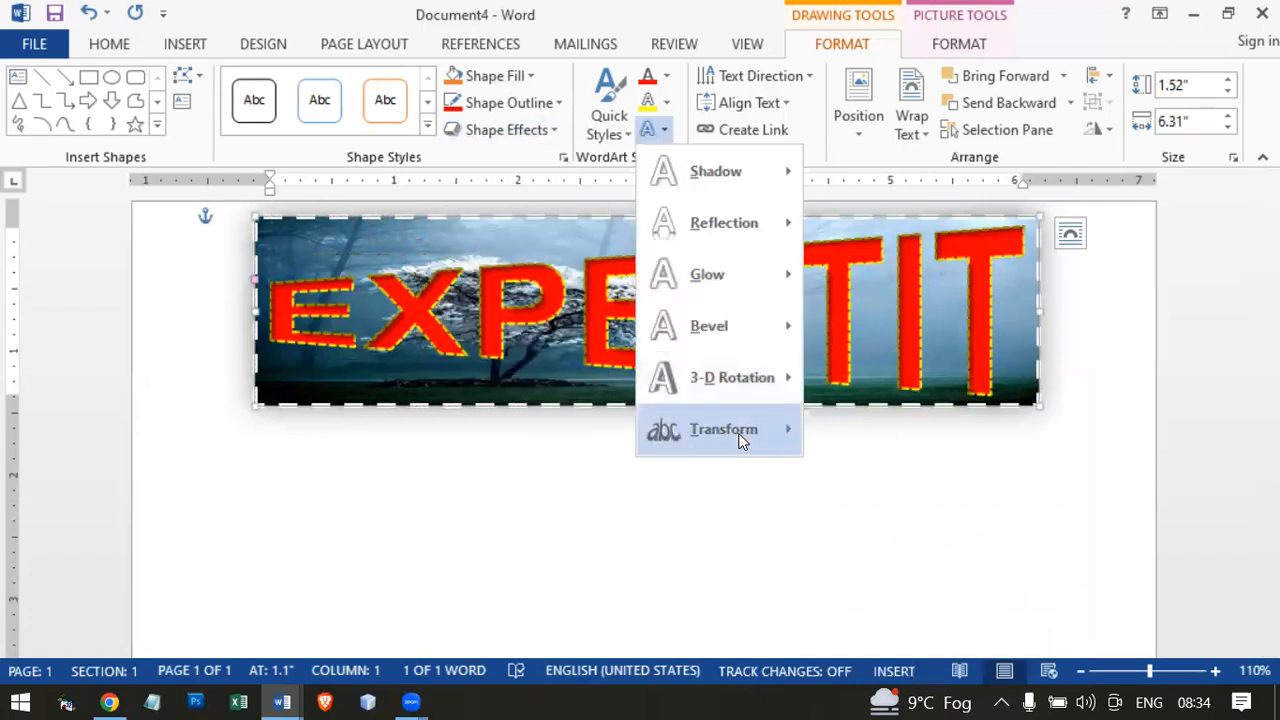
pyautogui.moveTo(1078, 436); pyautogui.dragTo(1088, 665)
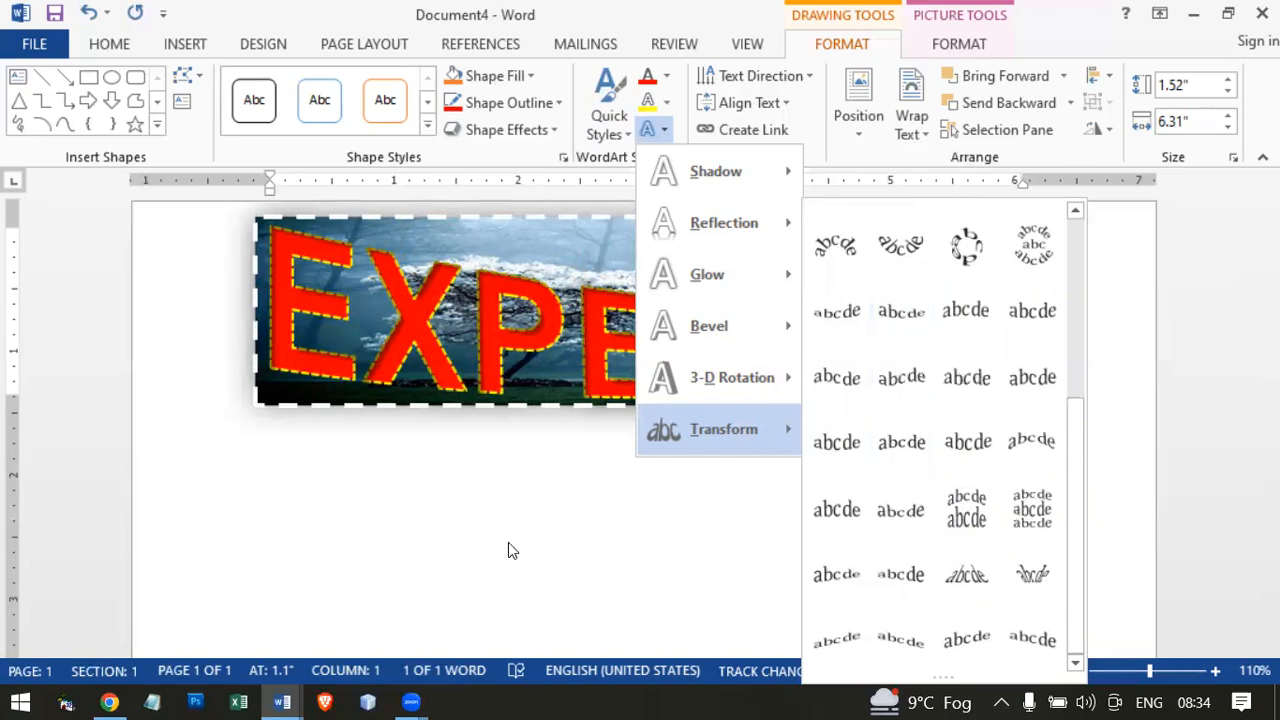
pyautogui.click(403, 521)
# Insert a second WordArt below the EXPERTIT box in the light gray engraved style with the text GUNDEY.
pyautogui.click(399, 523)
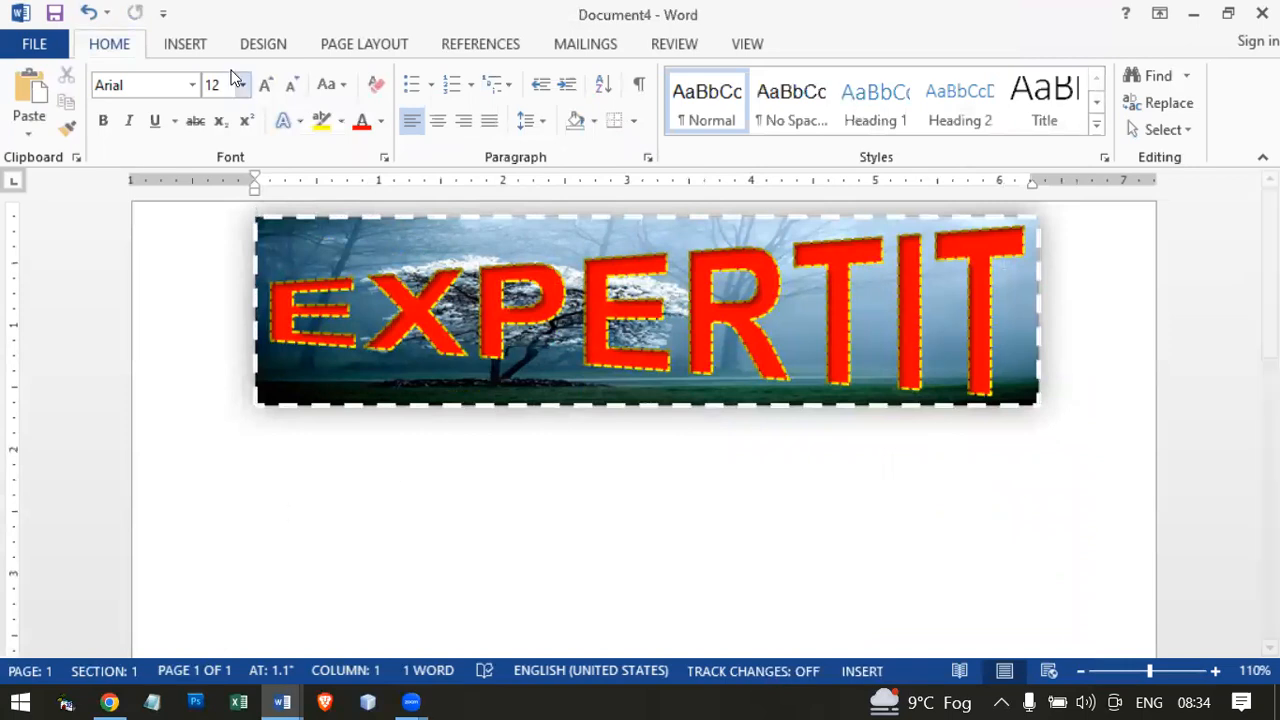
pyautogui.click(182, 46)
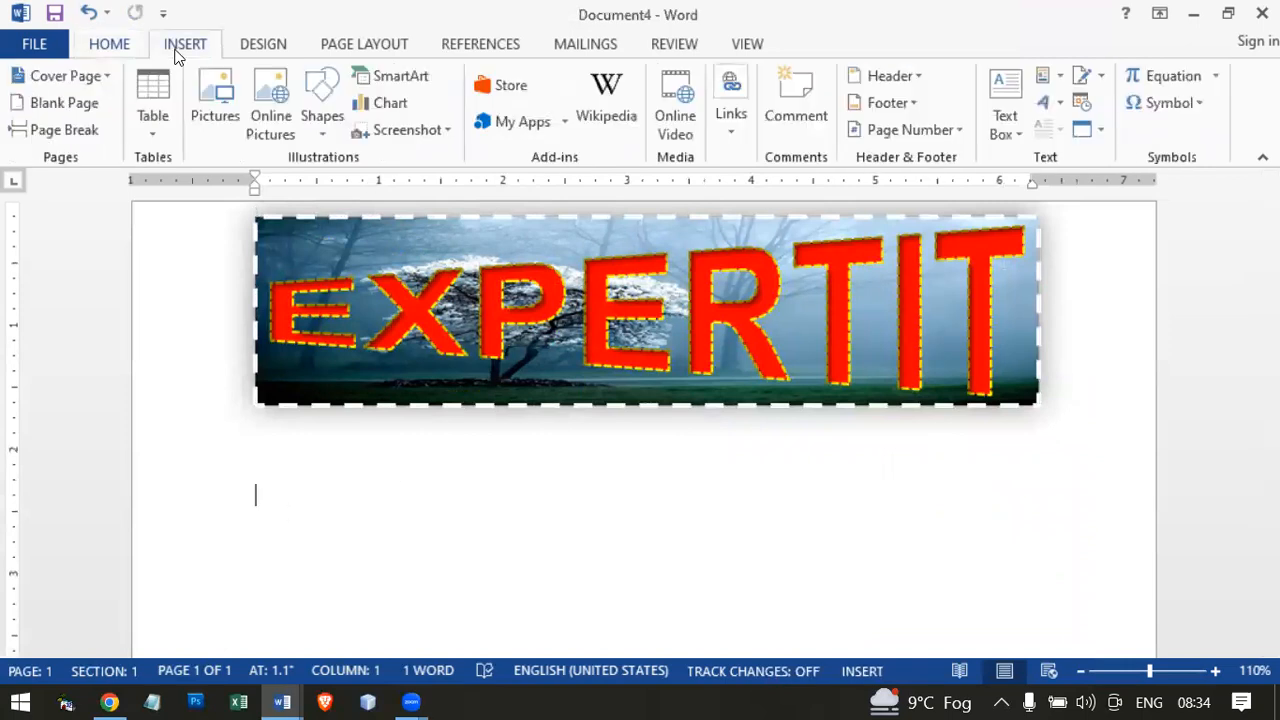
pyautogui.click(1042, 104)
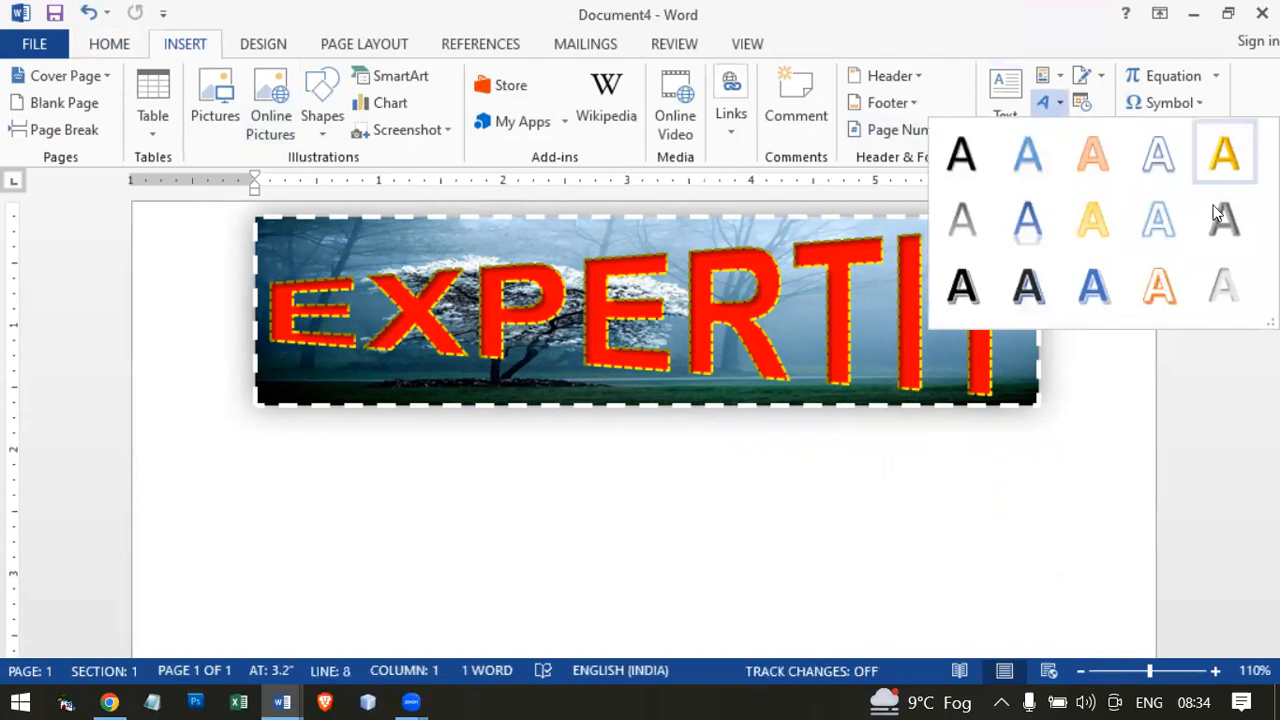
pyautogui.click(1227, 288)
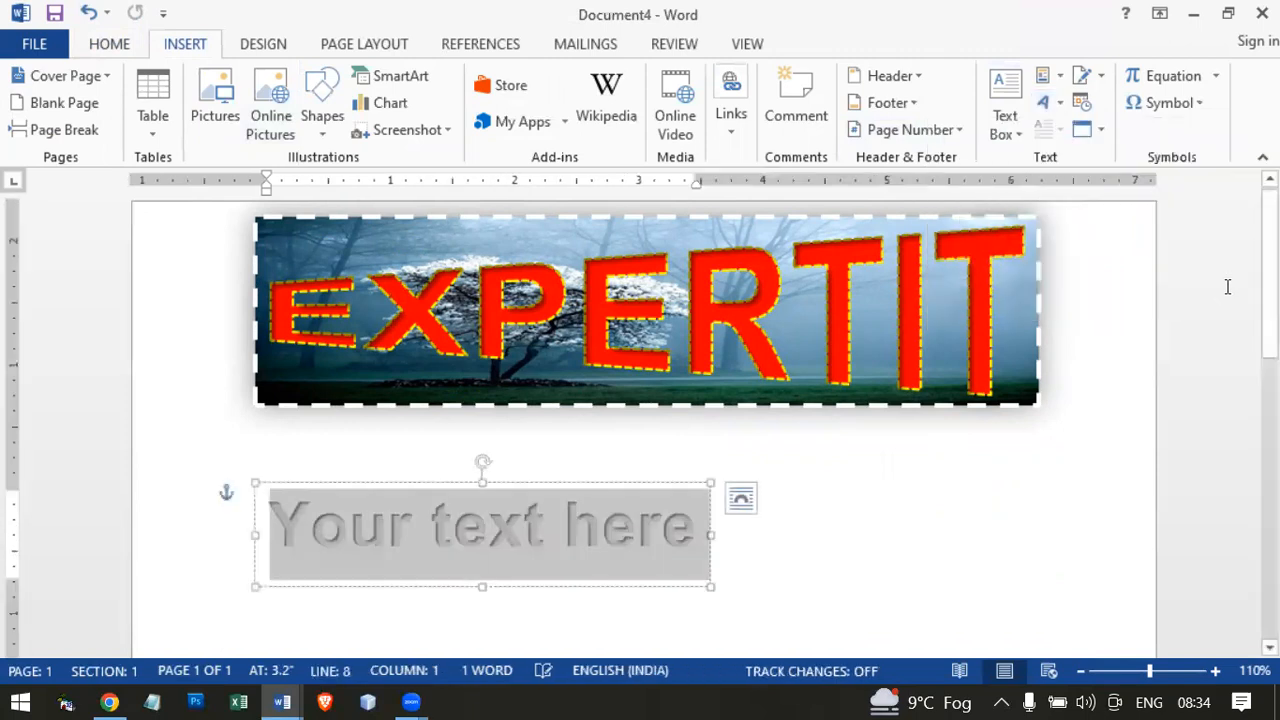
pyautogui.write('GUNDEY')
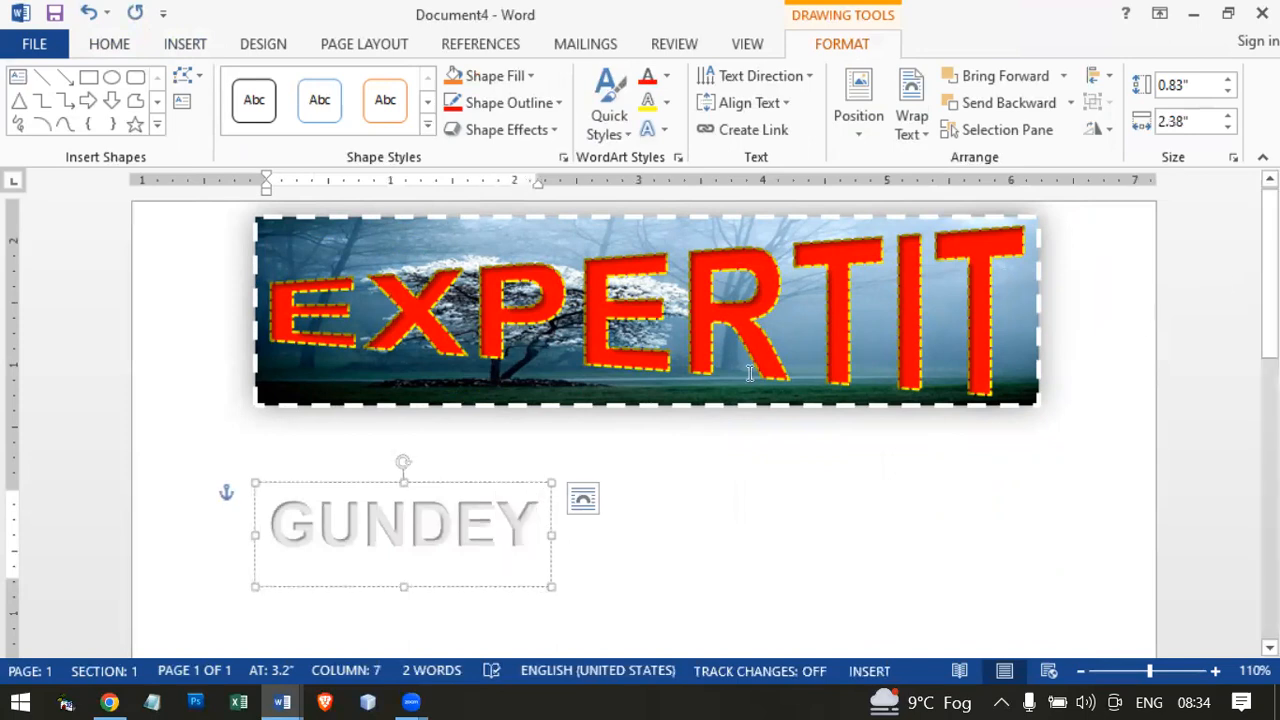
# Enlarge the GUNDEY WordArt text until its box is about 1.81" high and 5.77" wide.
pyautogui.doubleClick(423, 523)
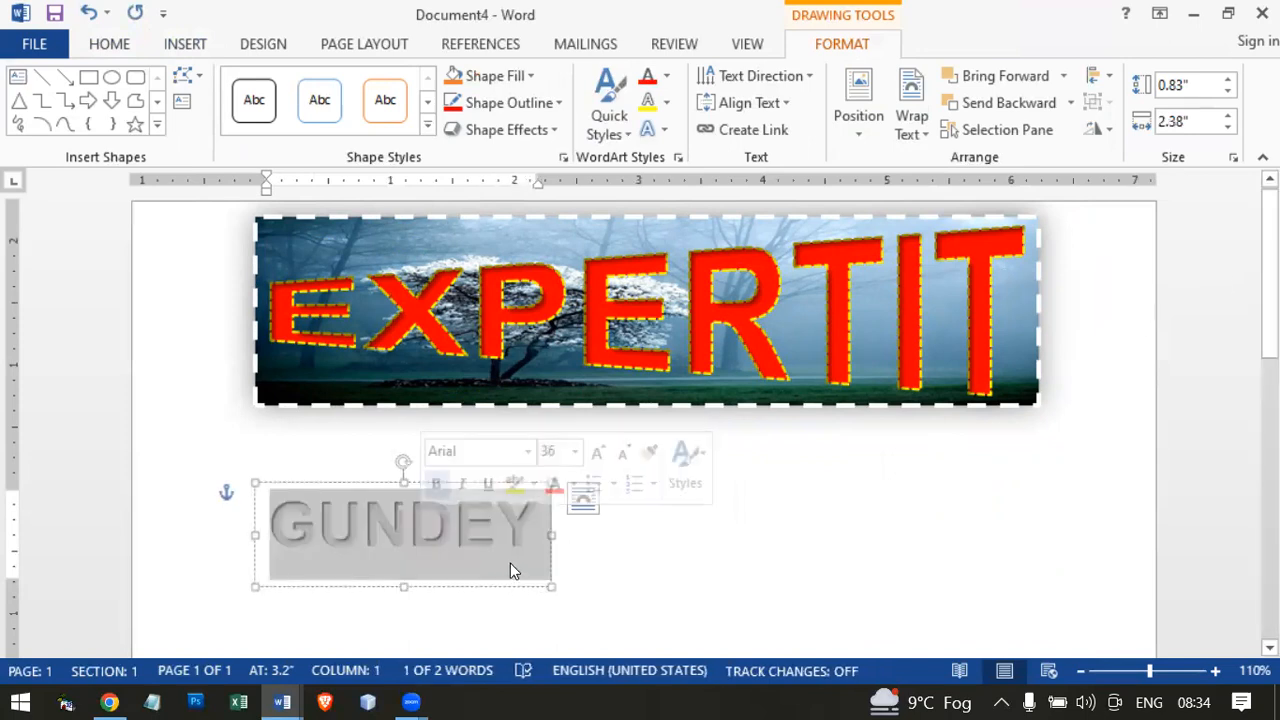
pyautogui.hotkey('ctrl', 'shift', '.')
pyautogui.hotkey('ctrl', 'shift', '.')
pyautogui.hotkey('ctrl', 'shift', '.')
pyautogui.hotkey('ctrl', 'shift', '.')
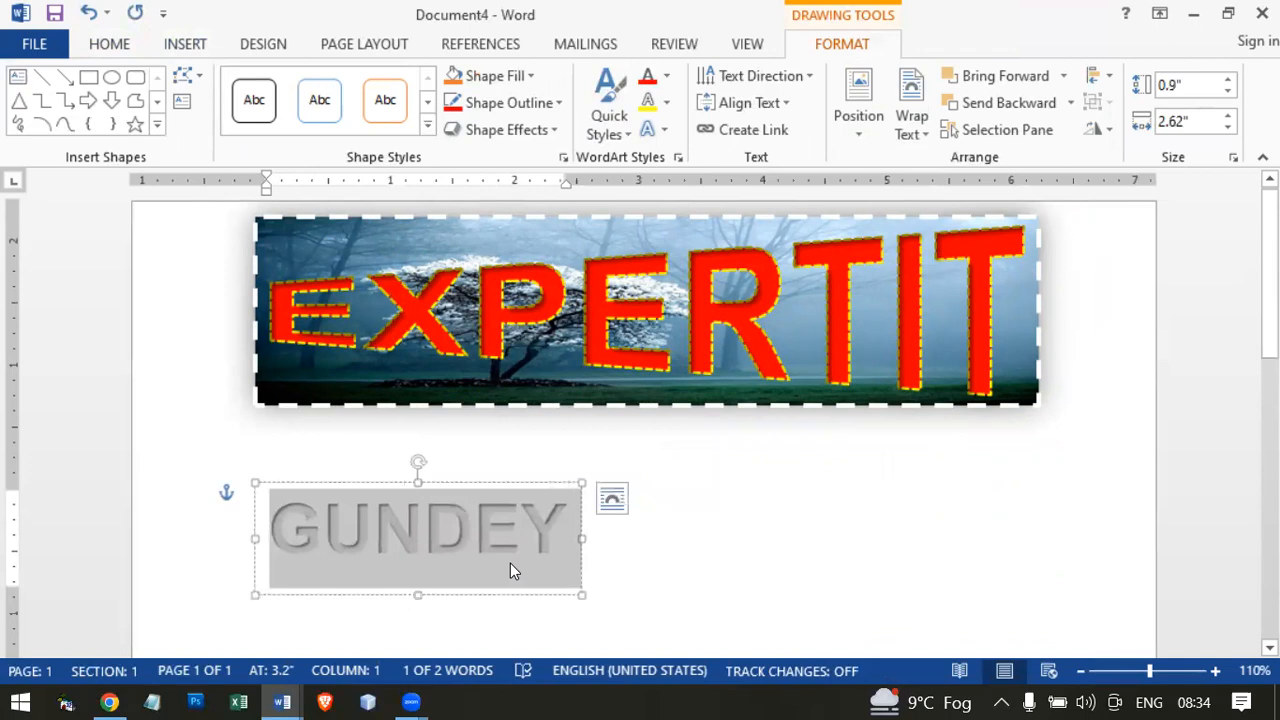
pyautogui.hotkey('ctrl', 'shift', '.')
pyautogui.hotkey('ctrl', 'shift', '.')
pyautogui.hotkey('ctrl', 'shift', '.')
pyautogui.hotkey('ctrl', 'shift', '.')
pyautogui.hotkey('ctrl', 'shift', '.')
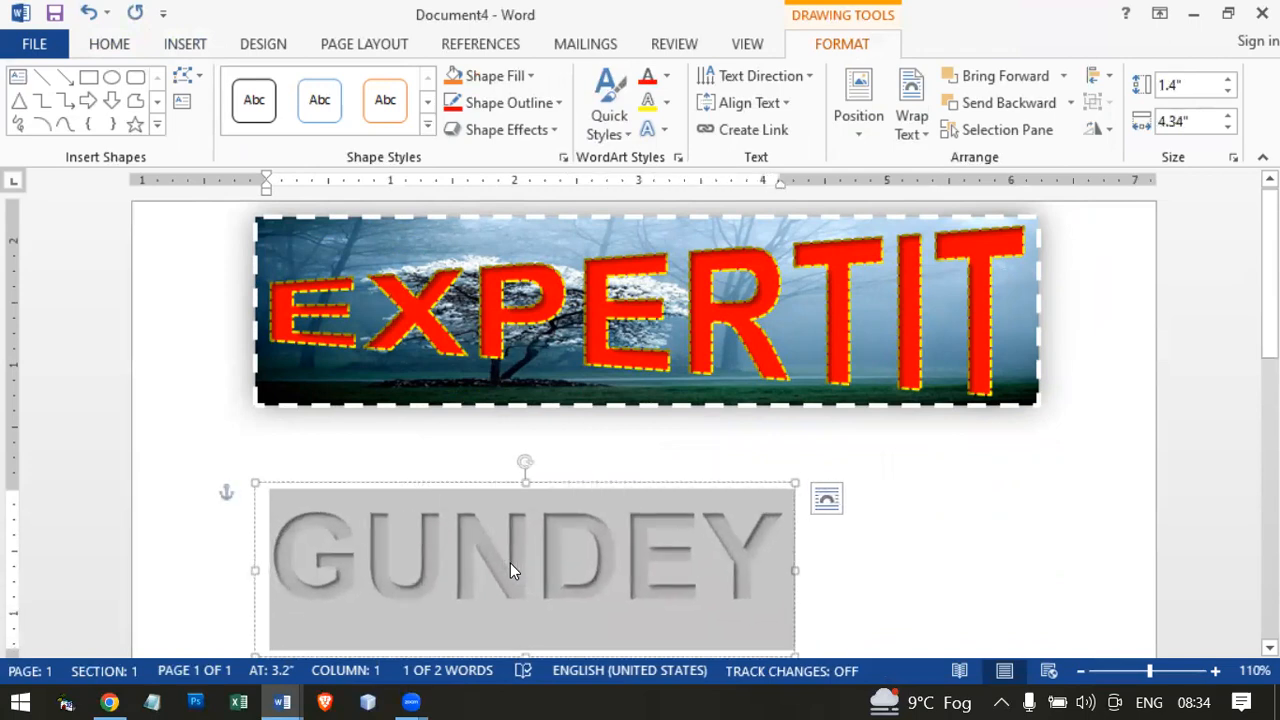
pyautogui.hotkey('ctrl', 'shift', '.')
pyautogui.hotkey('ctrl', 'shift', '.')
pyautogui.hotkey('ctrl', 'shift', '.')
pyautogui.hotkey('ctrl', 'shift', '.')
pyautogui.hotkey('ctrl', 'shift', '.')
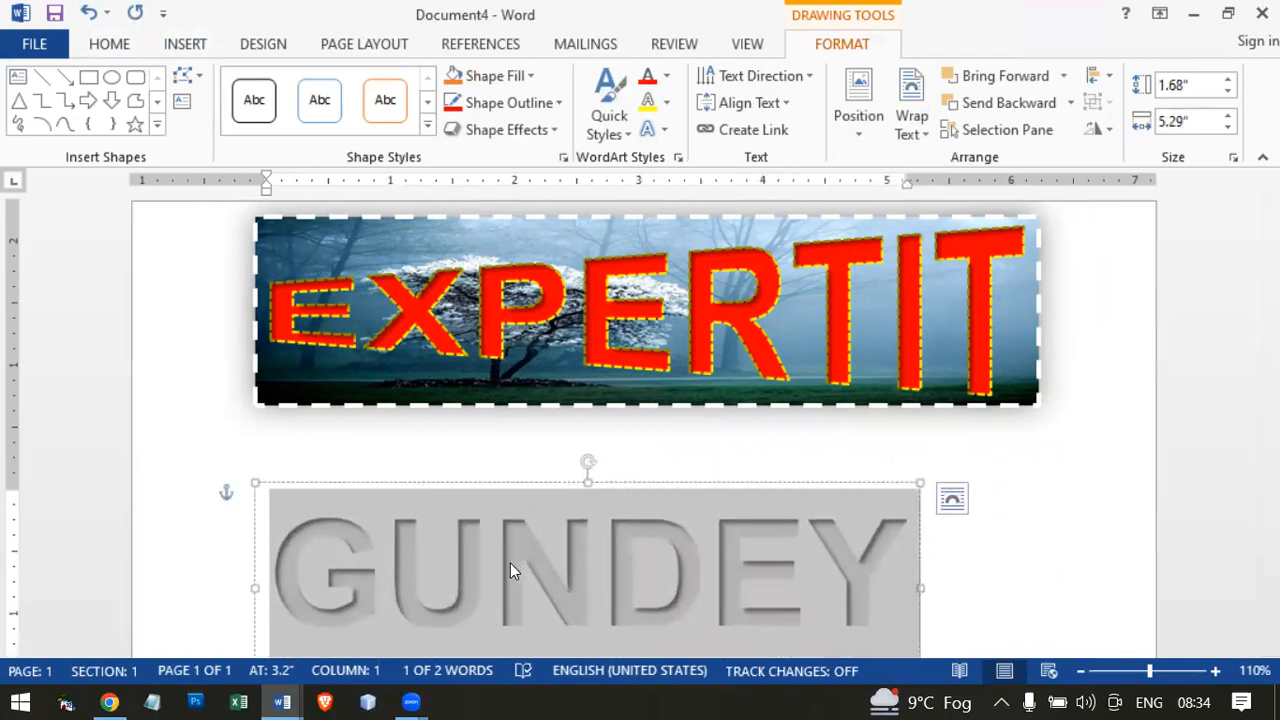
pyautogui.hotkey('ctrl', 'shift', '.')
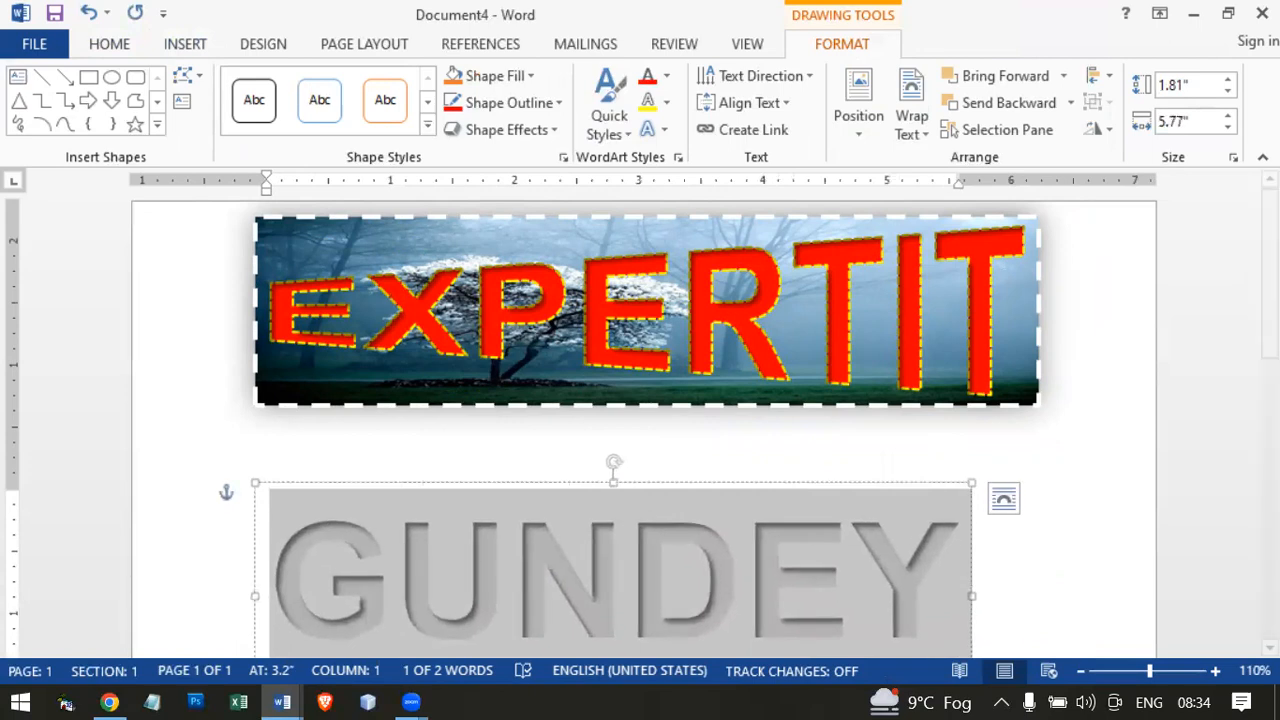
# Fill the GUNDEY letters with the standard dark blue colour.
pyautogui.scroll(-3, 510, 563)
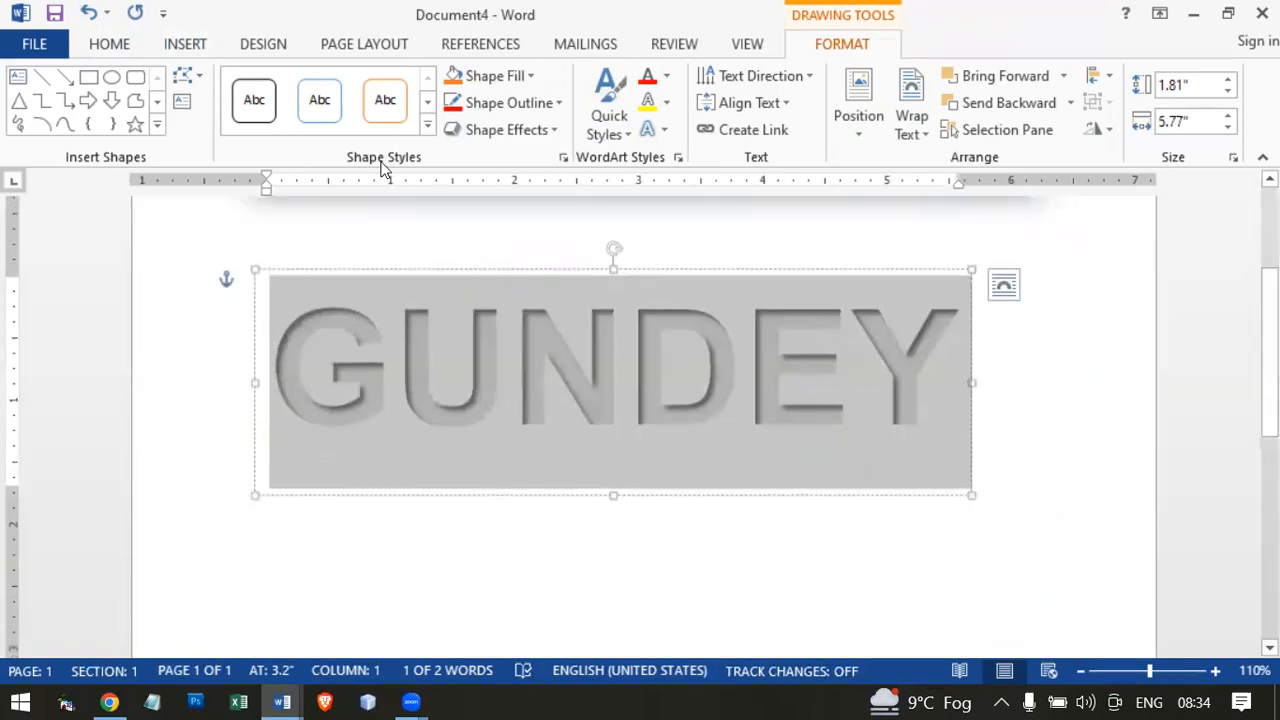
pyautogui.click(667, 80)
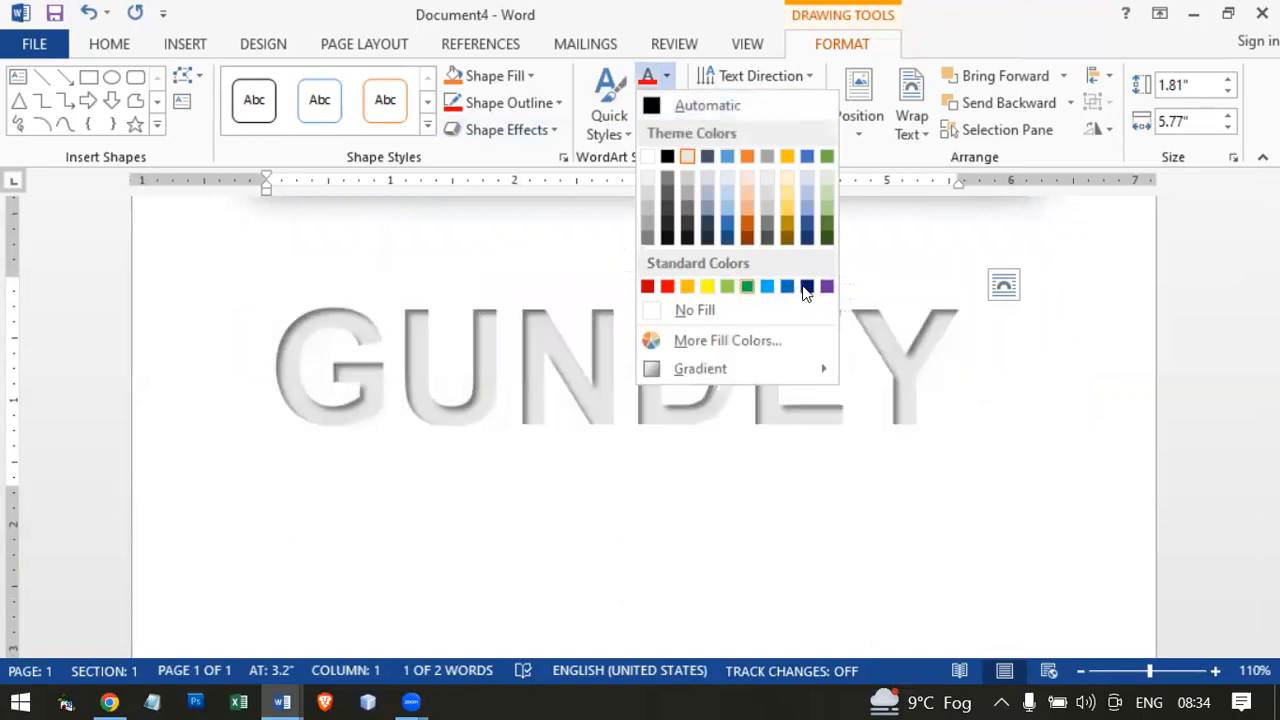
pyautogui.click(807, 287)
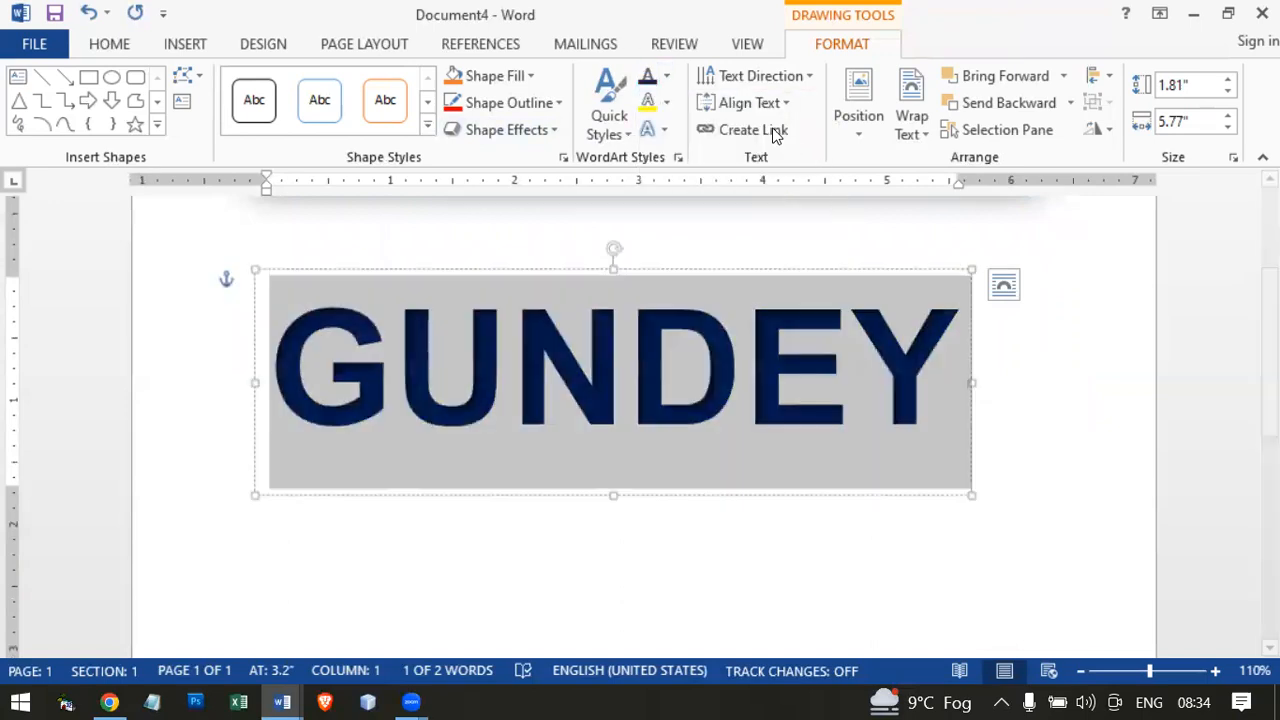
# Apply the Transform warp to GUNDEY that dips the tops of the letters in the middle above a flat baseline.
pyautogui.click(652, 130)
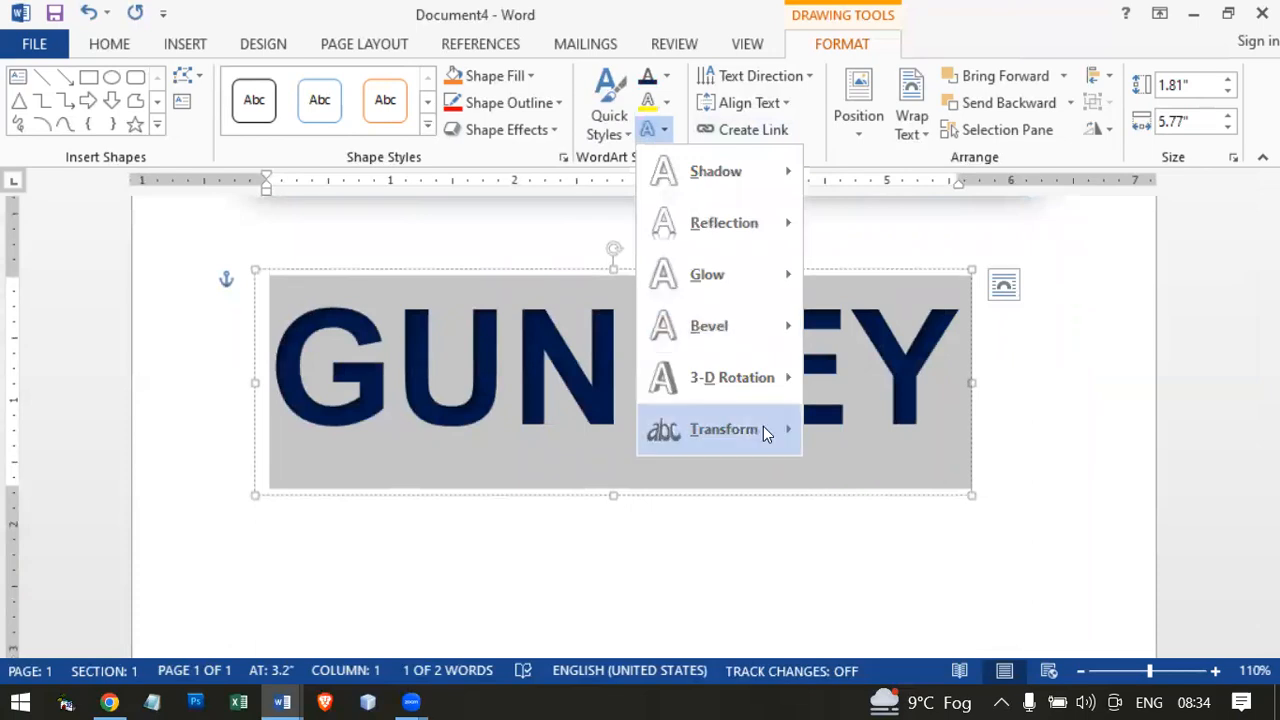
pyautogui.moveTo(763, 426)
pyautogui.moveTo(1080, 387); pyautogui.dragTo(1106, 566)
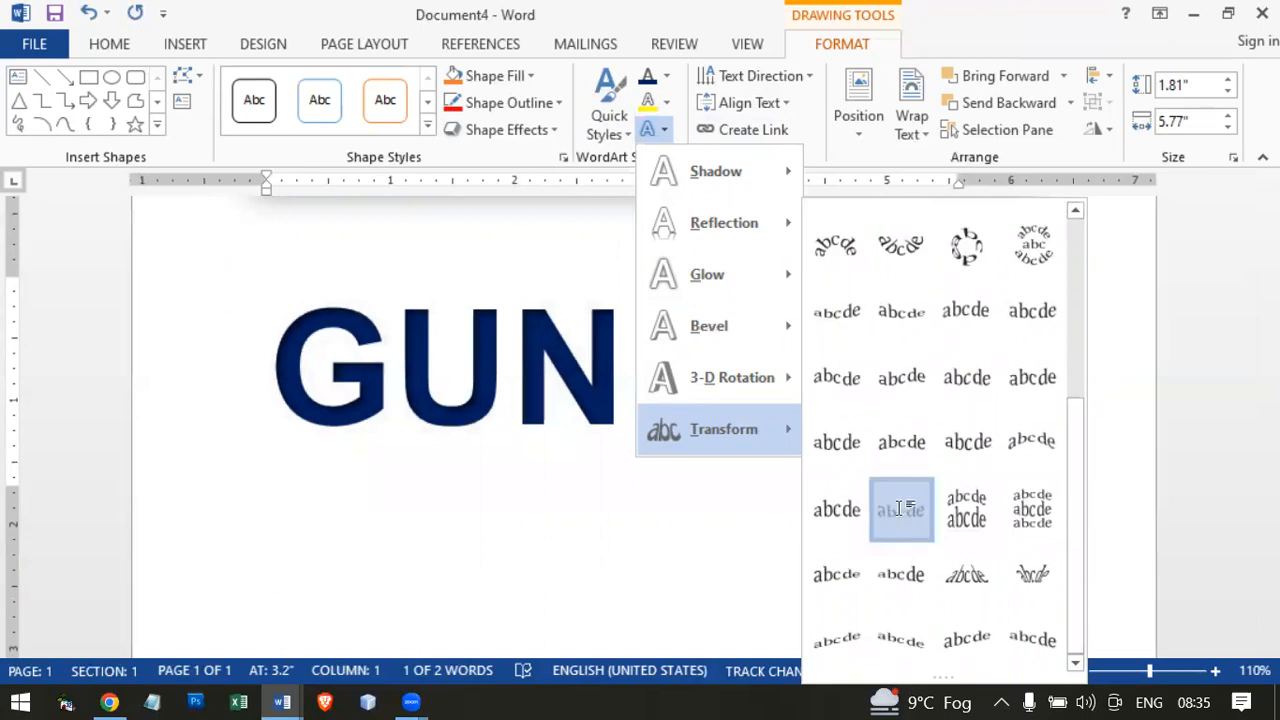
pyautogui.click(903, 513)
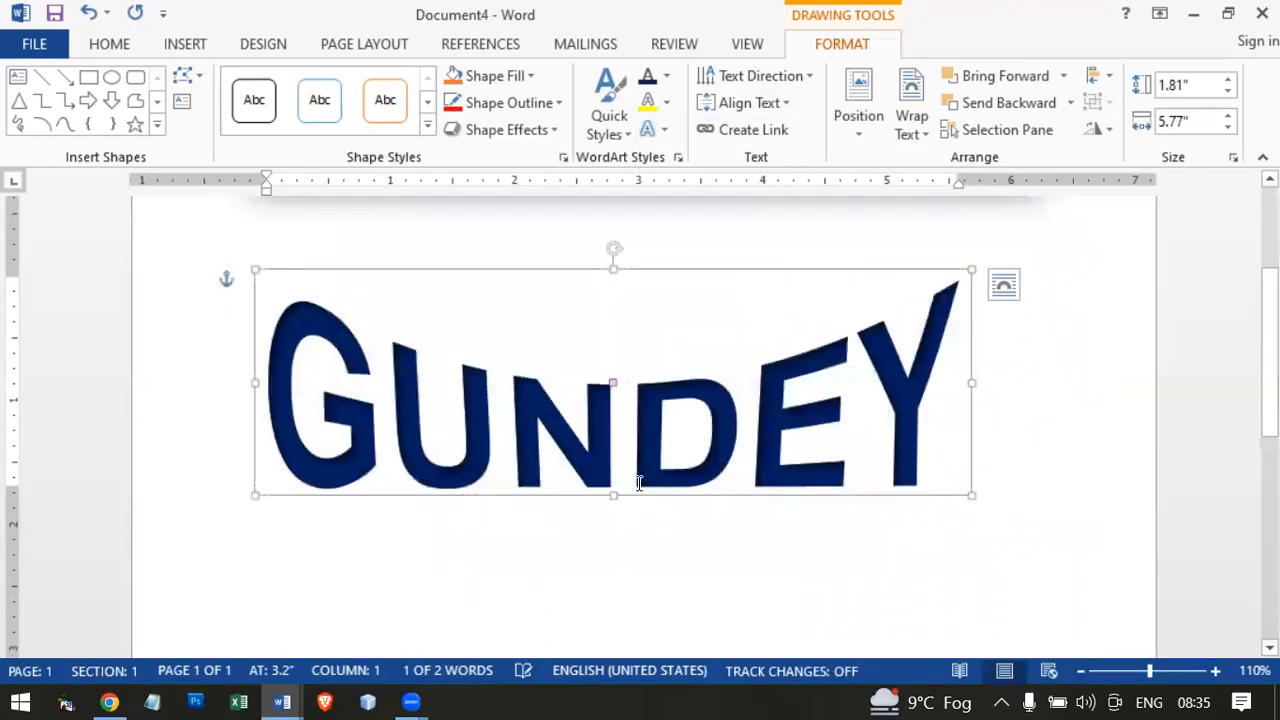
# Deepen the dip in the top curve of the GUNDEY warp slightly, and deselect the WordArt.
pyautogui.click(611, 385)
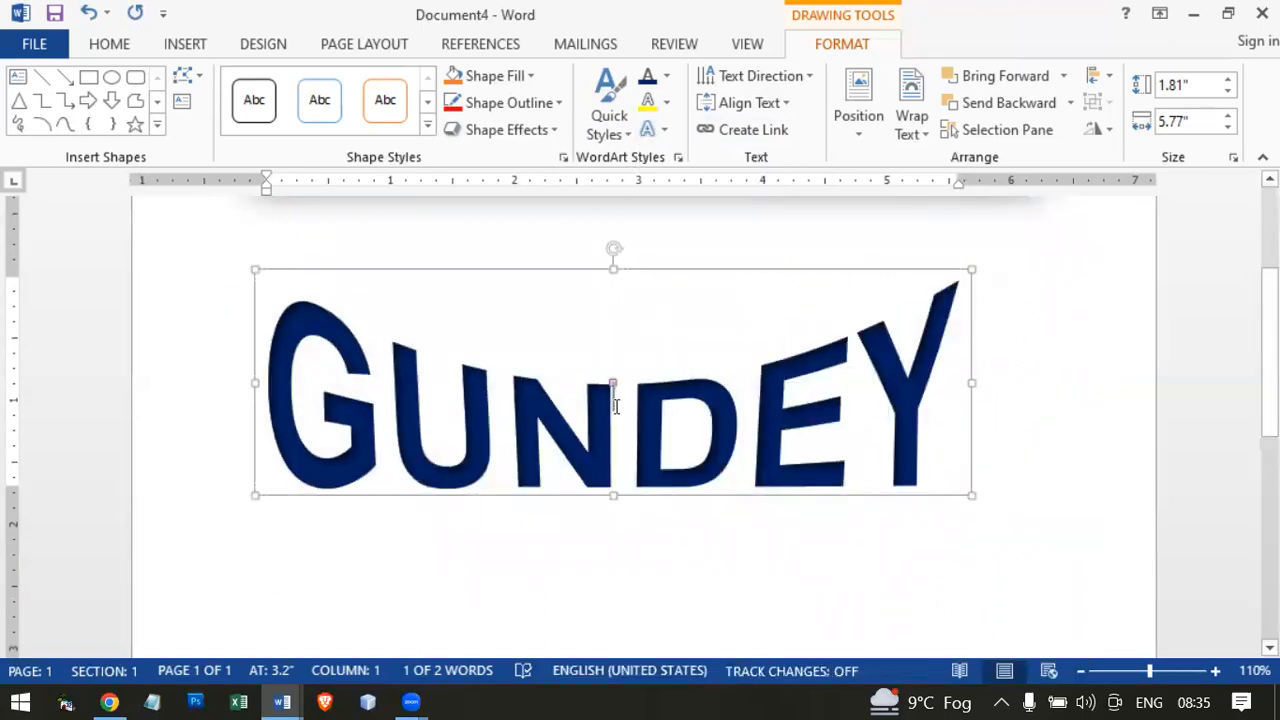
pyautogui.click(615, 405)
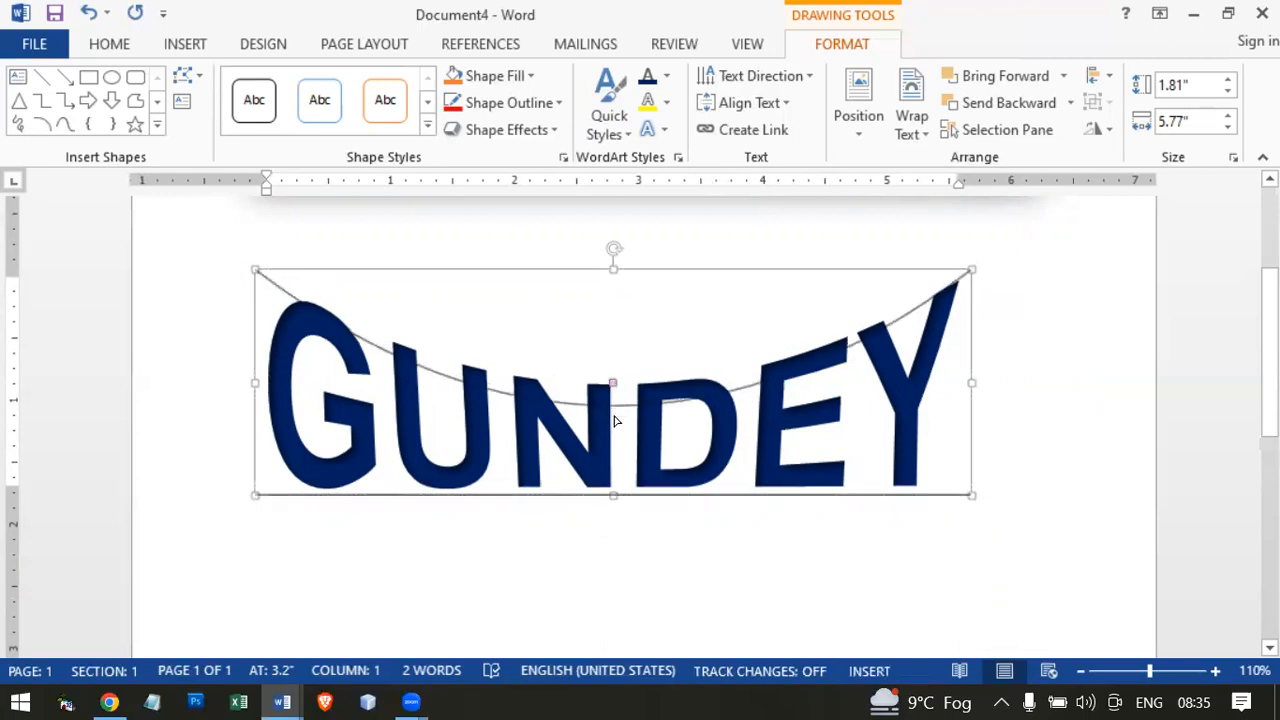
pyautogui.click(612, 407)
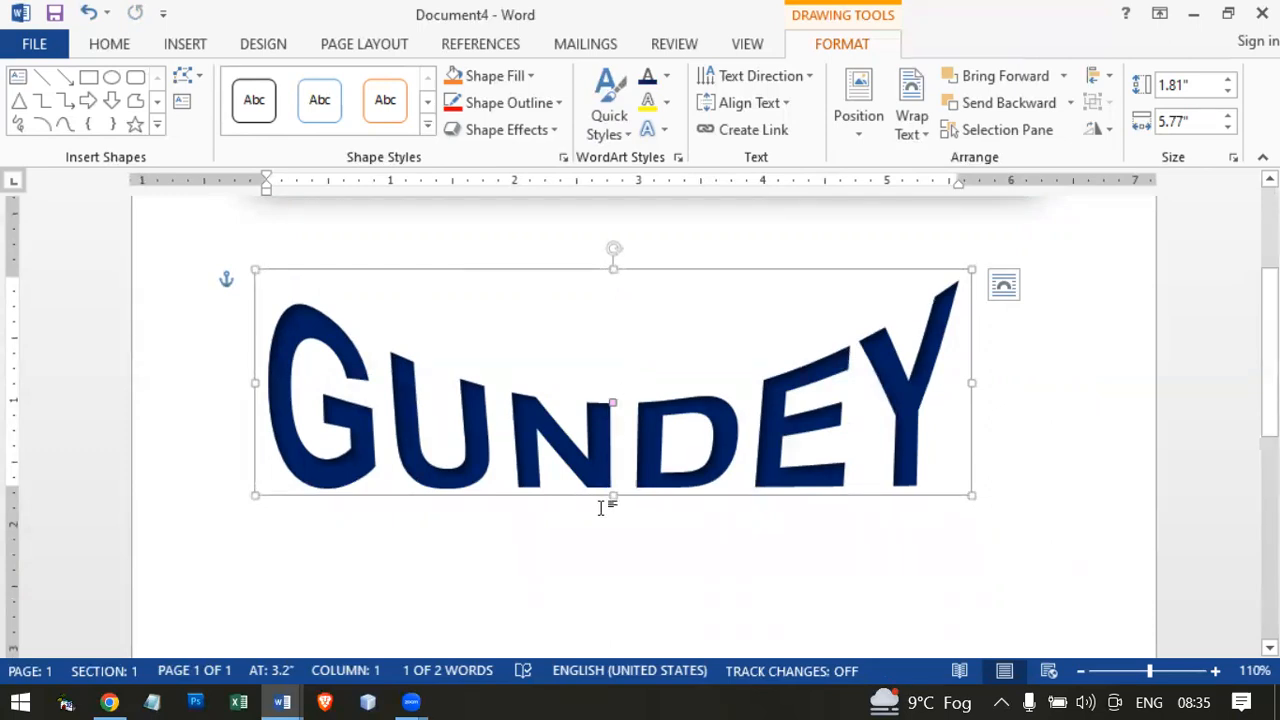
pyautogui.click(504, 537)
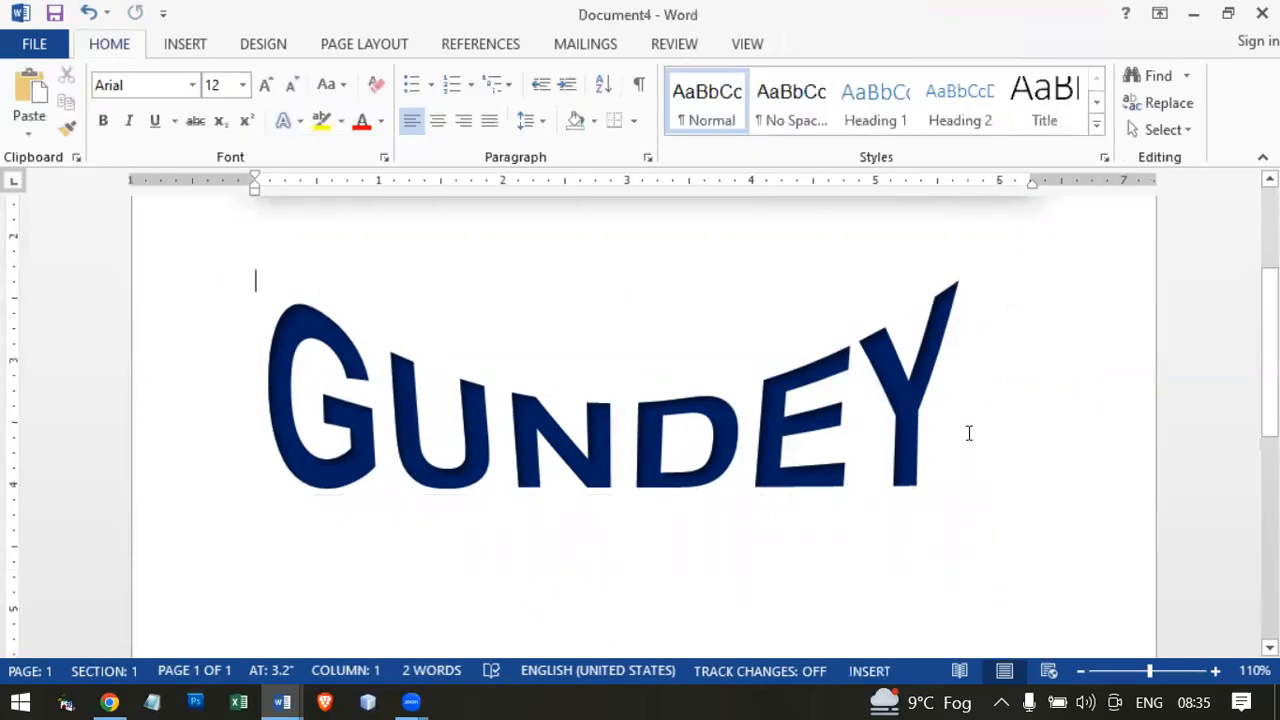
pyautogui.click(572, 452)
pyautogui.click(630, 562)
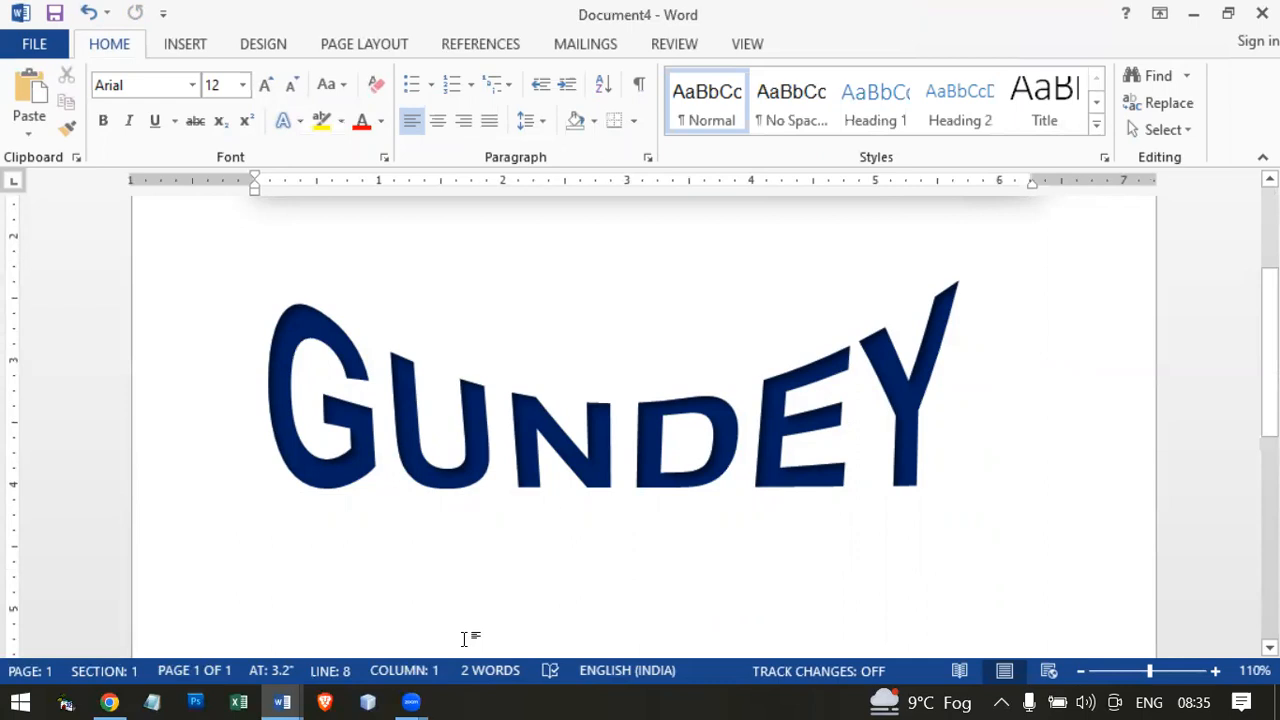
# Close Document4 and Document1 without saving either of them.
pyautogui.click(194, 45)
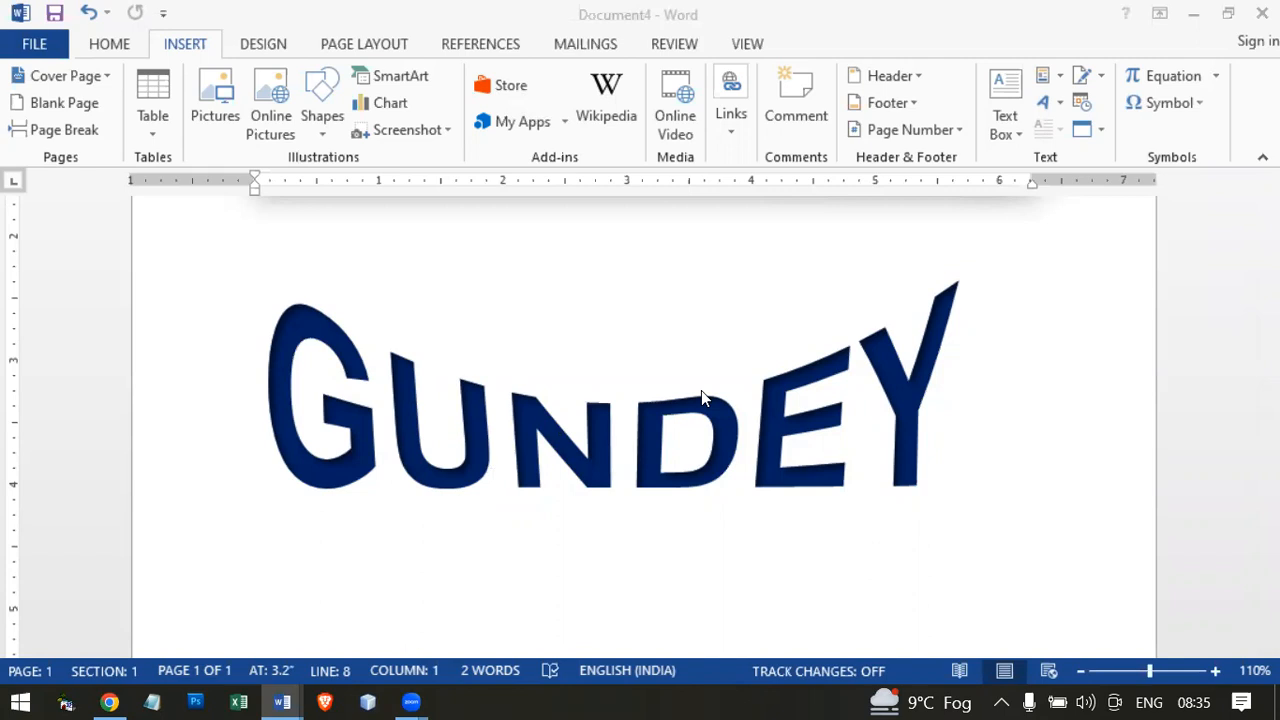
pyautogui.click(1262, 13)
pyautogui.click(626, 399)
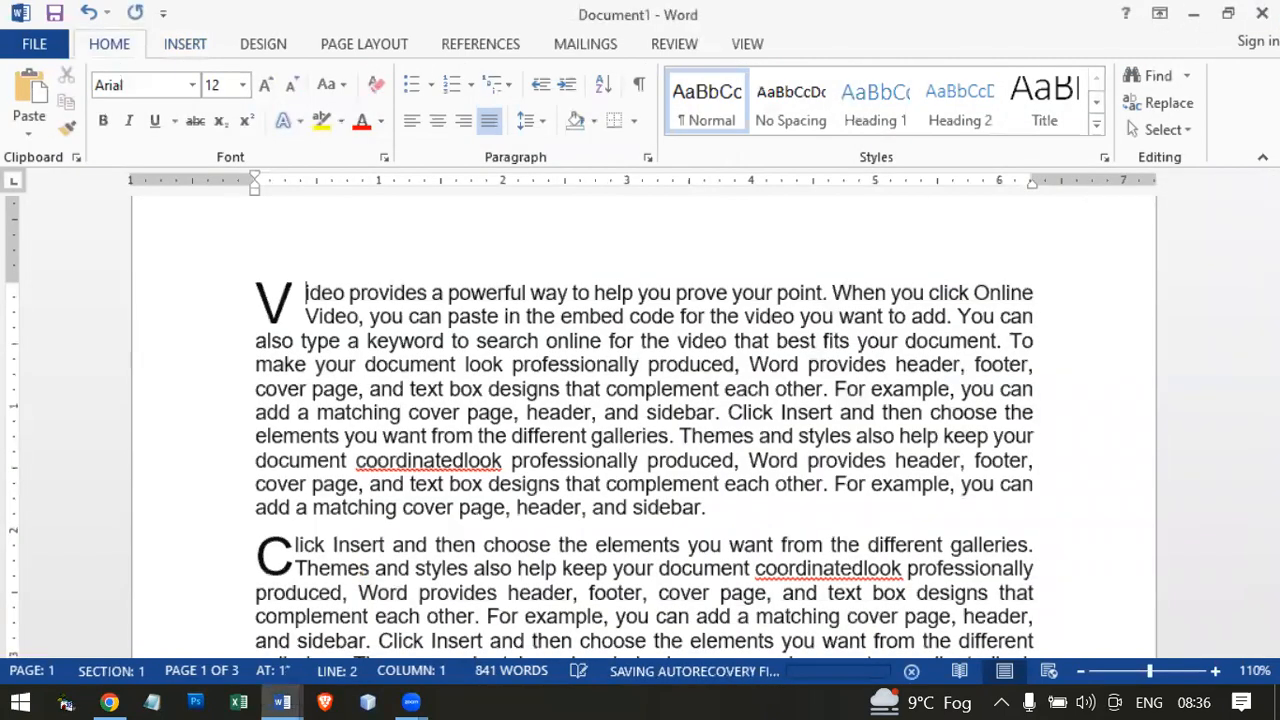
pyautogui.hotkey('alt', 'F4')
pyautogui.click(620, 401)
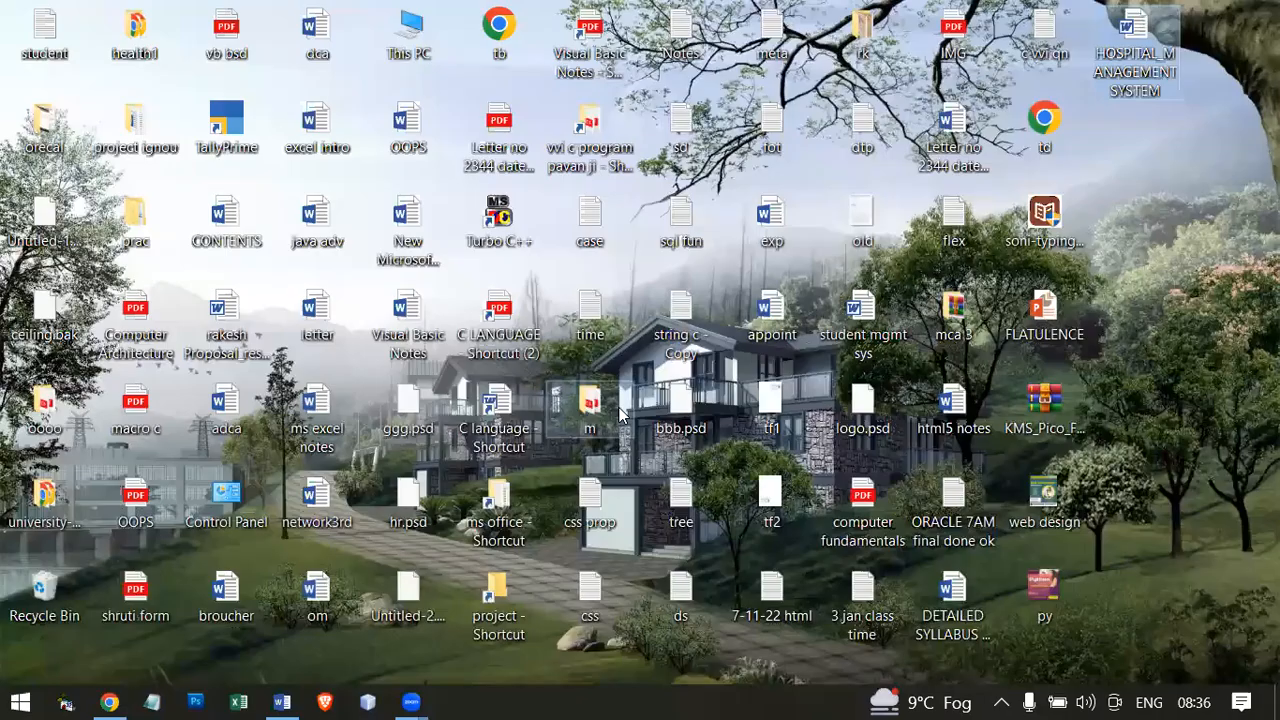